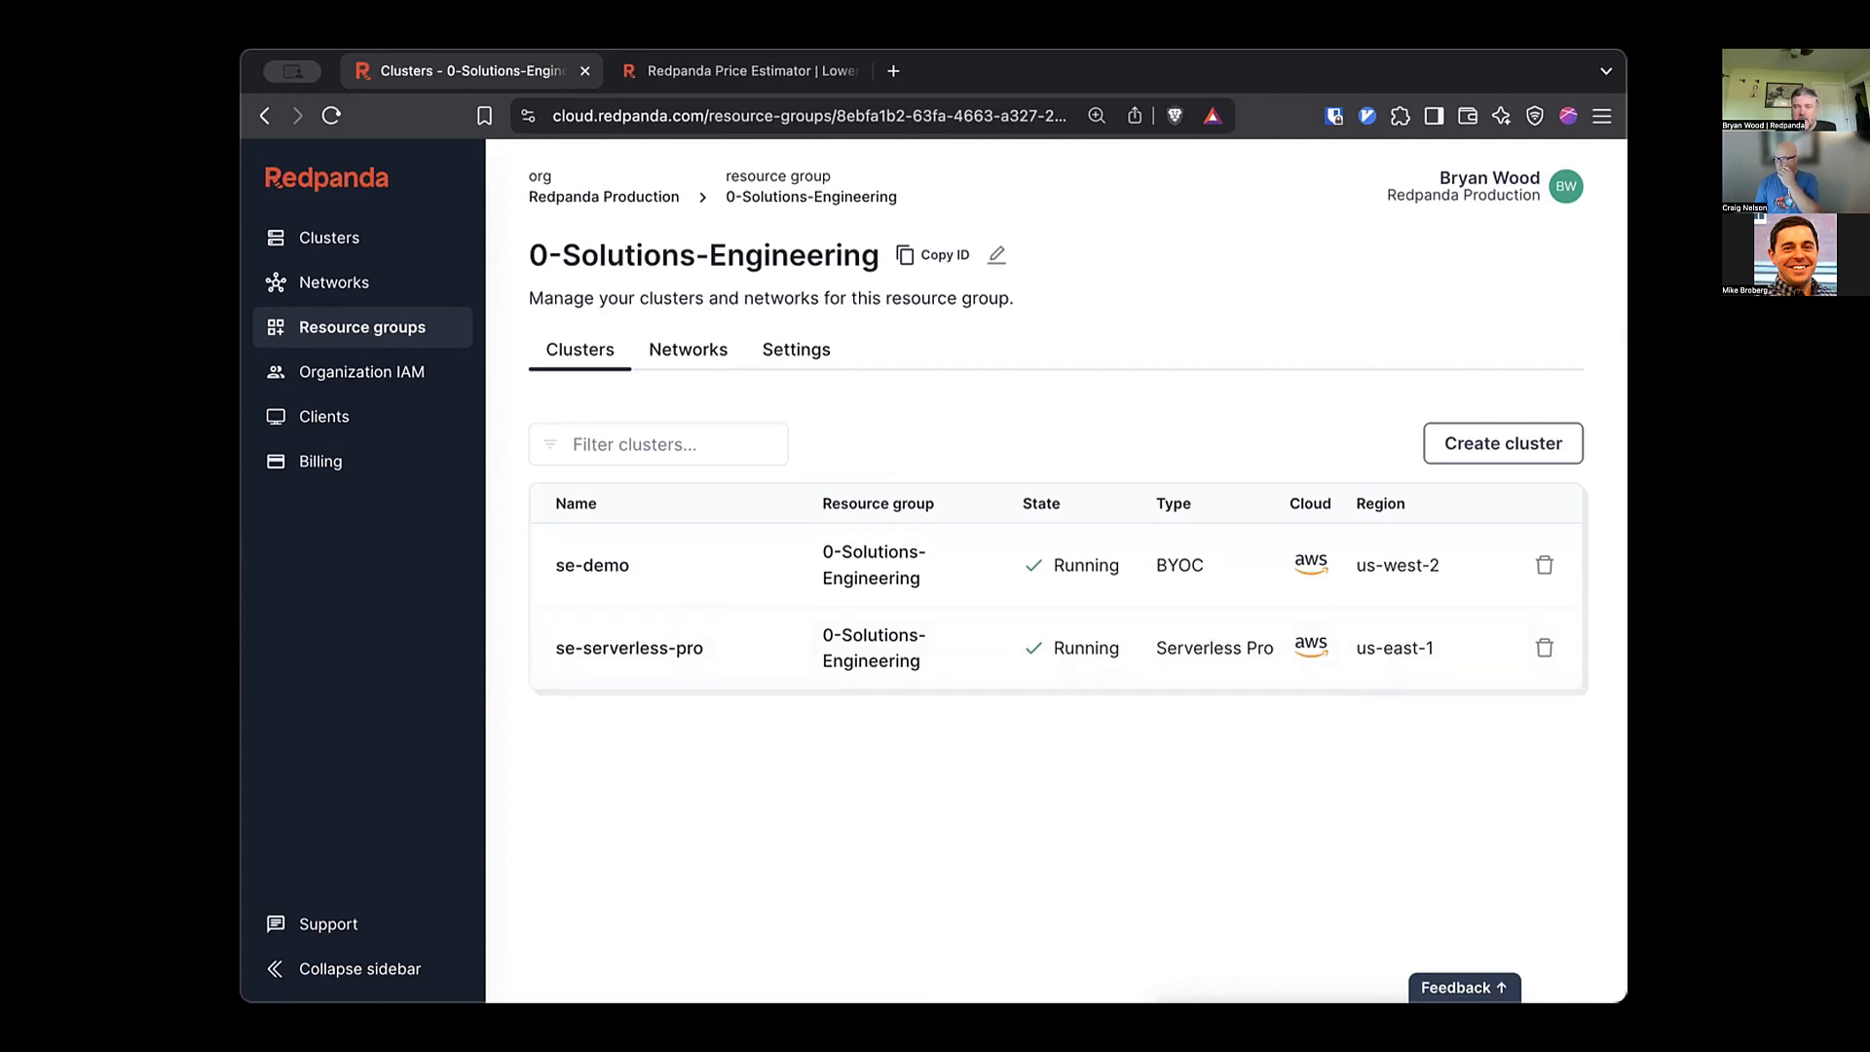
Create a Serverless cluster named streamy-mcstreamface in region us-east-1.
left_click(1450, 442)
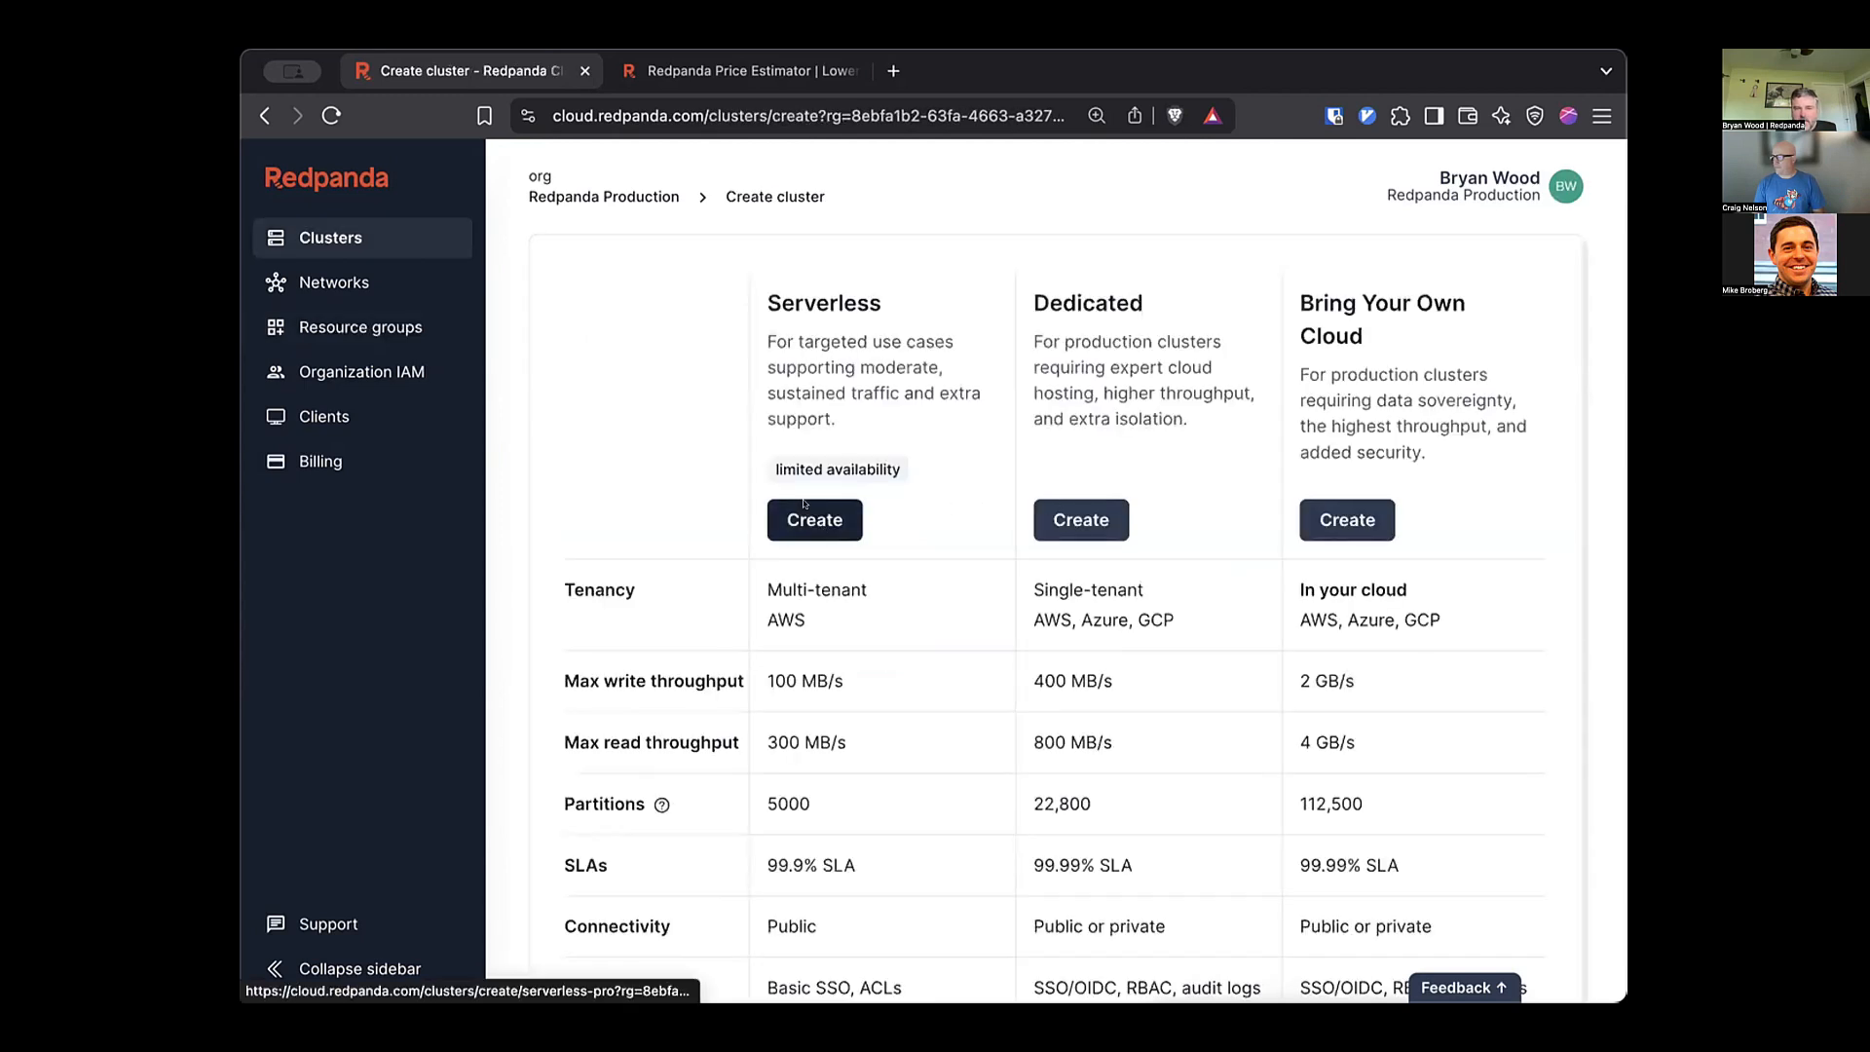
left_click(816, 521)
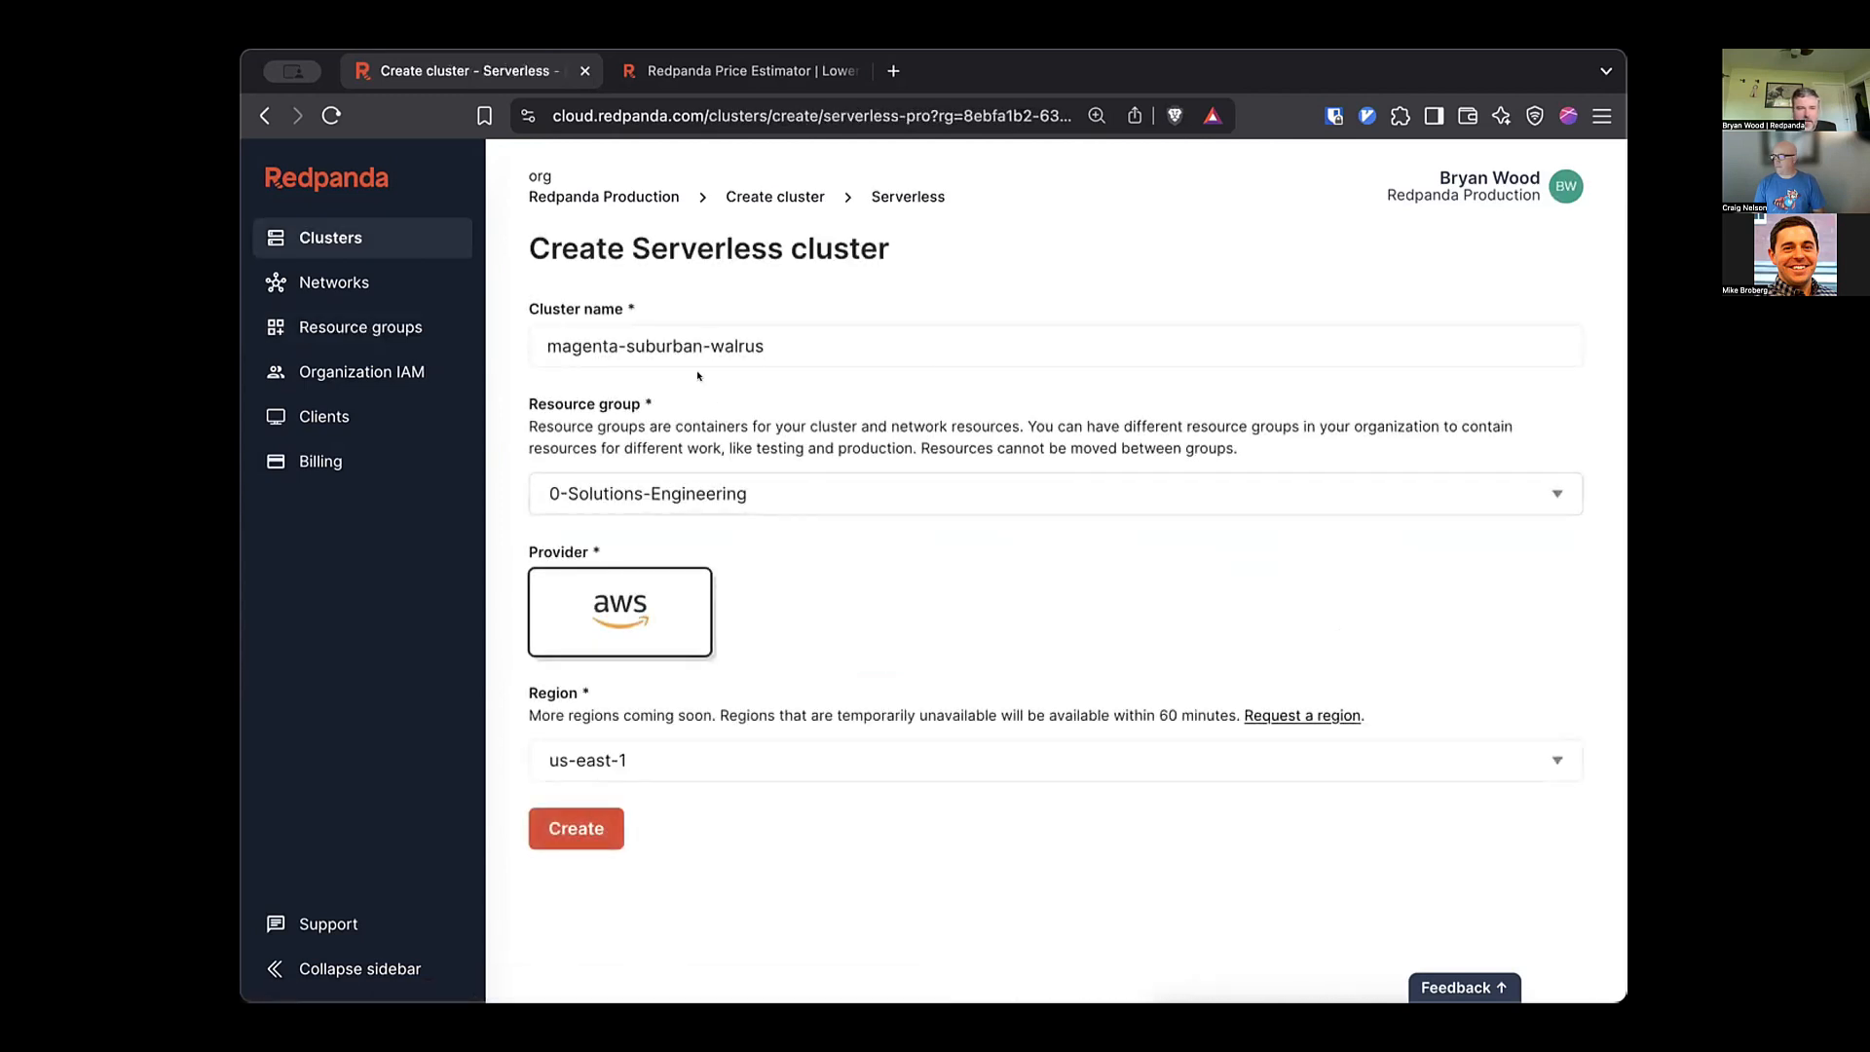
triple_click(788, 342)
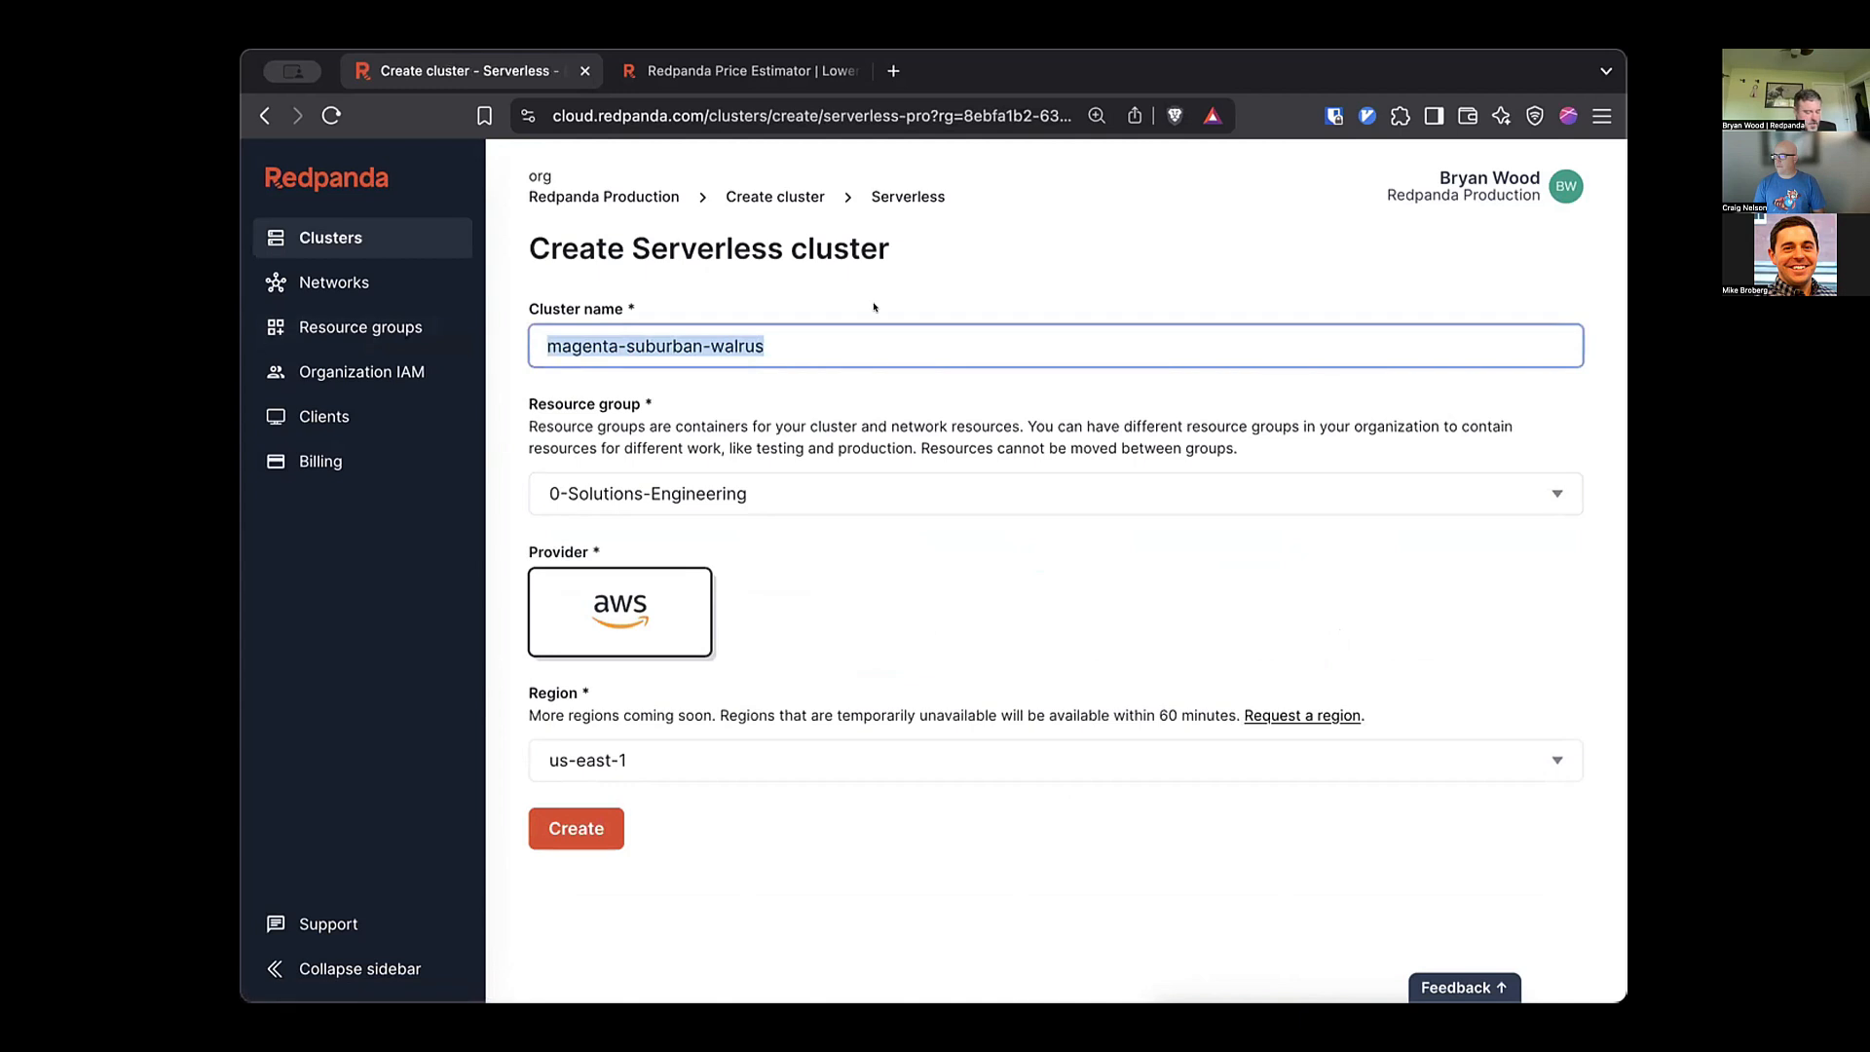
type("c")
key("BackSpace")
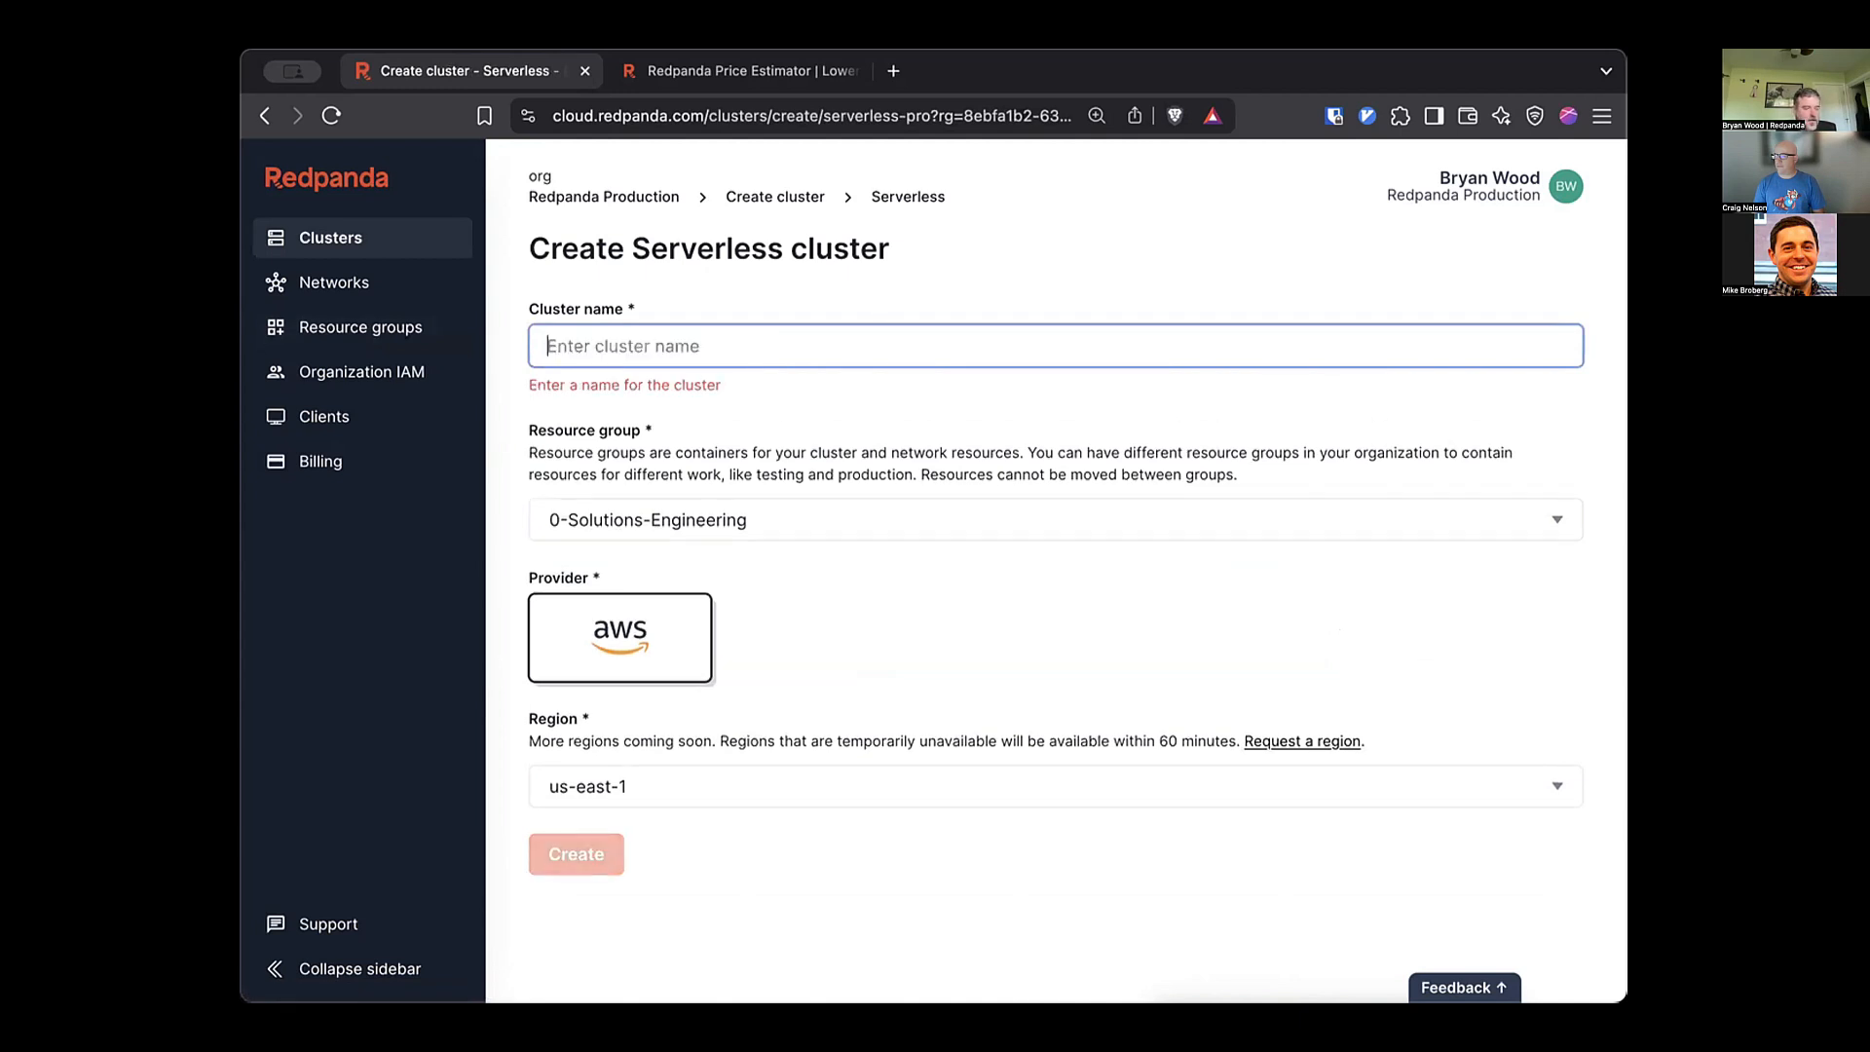
type("streamy-mcstreamface")
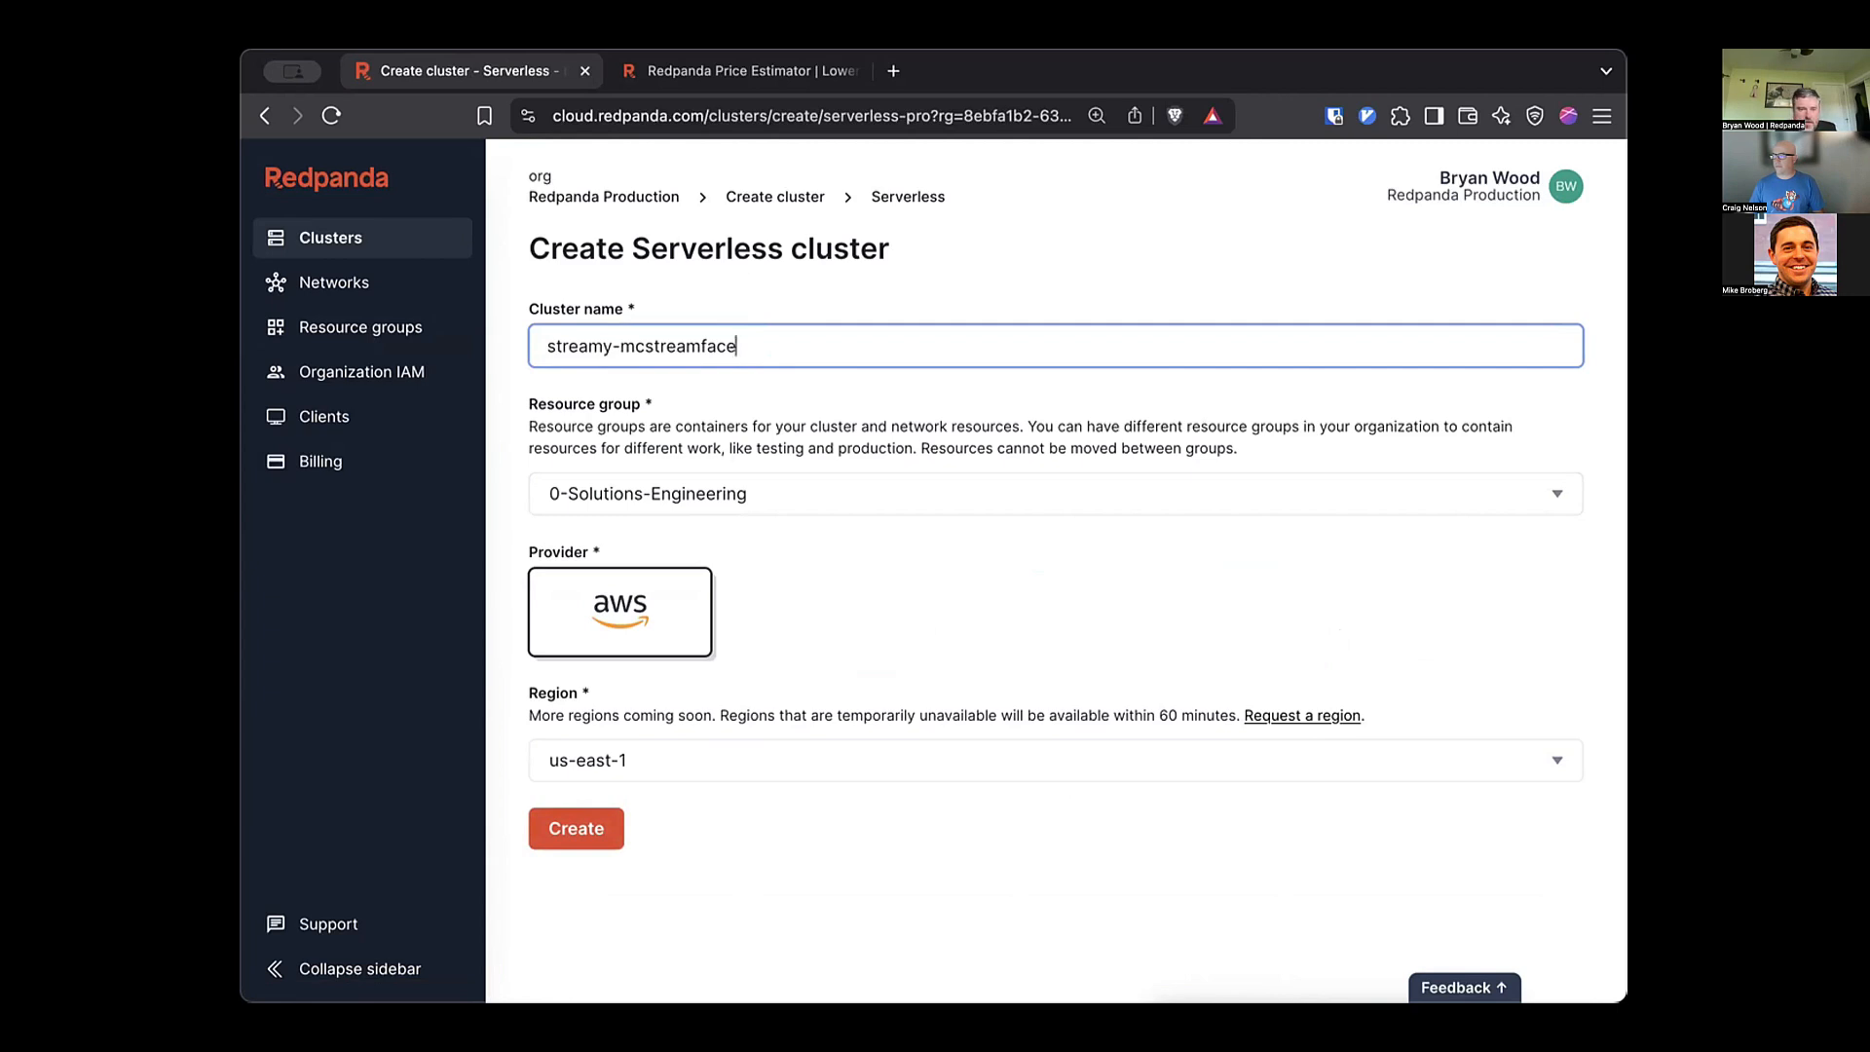
left_click(1056, 761)
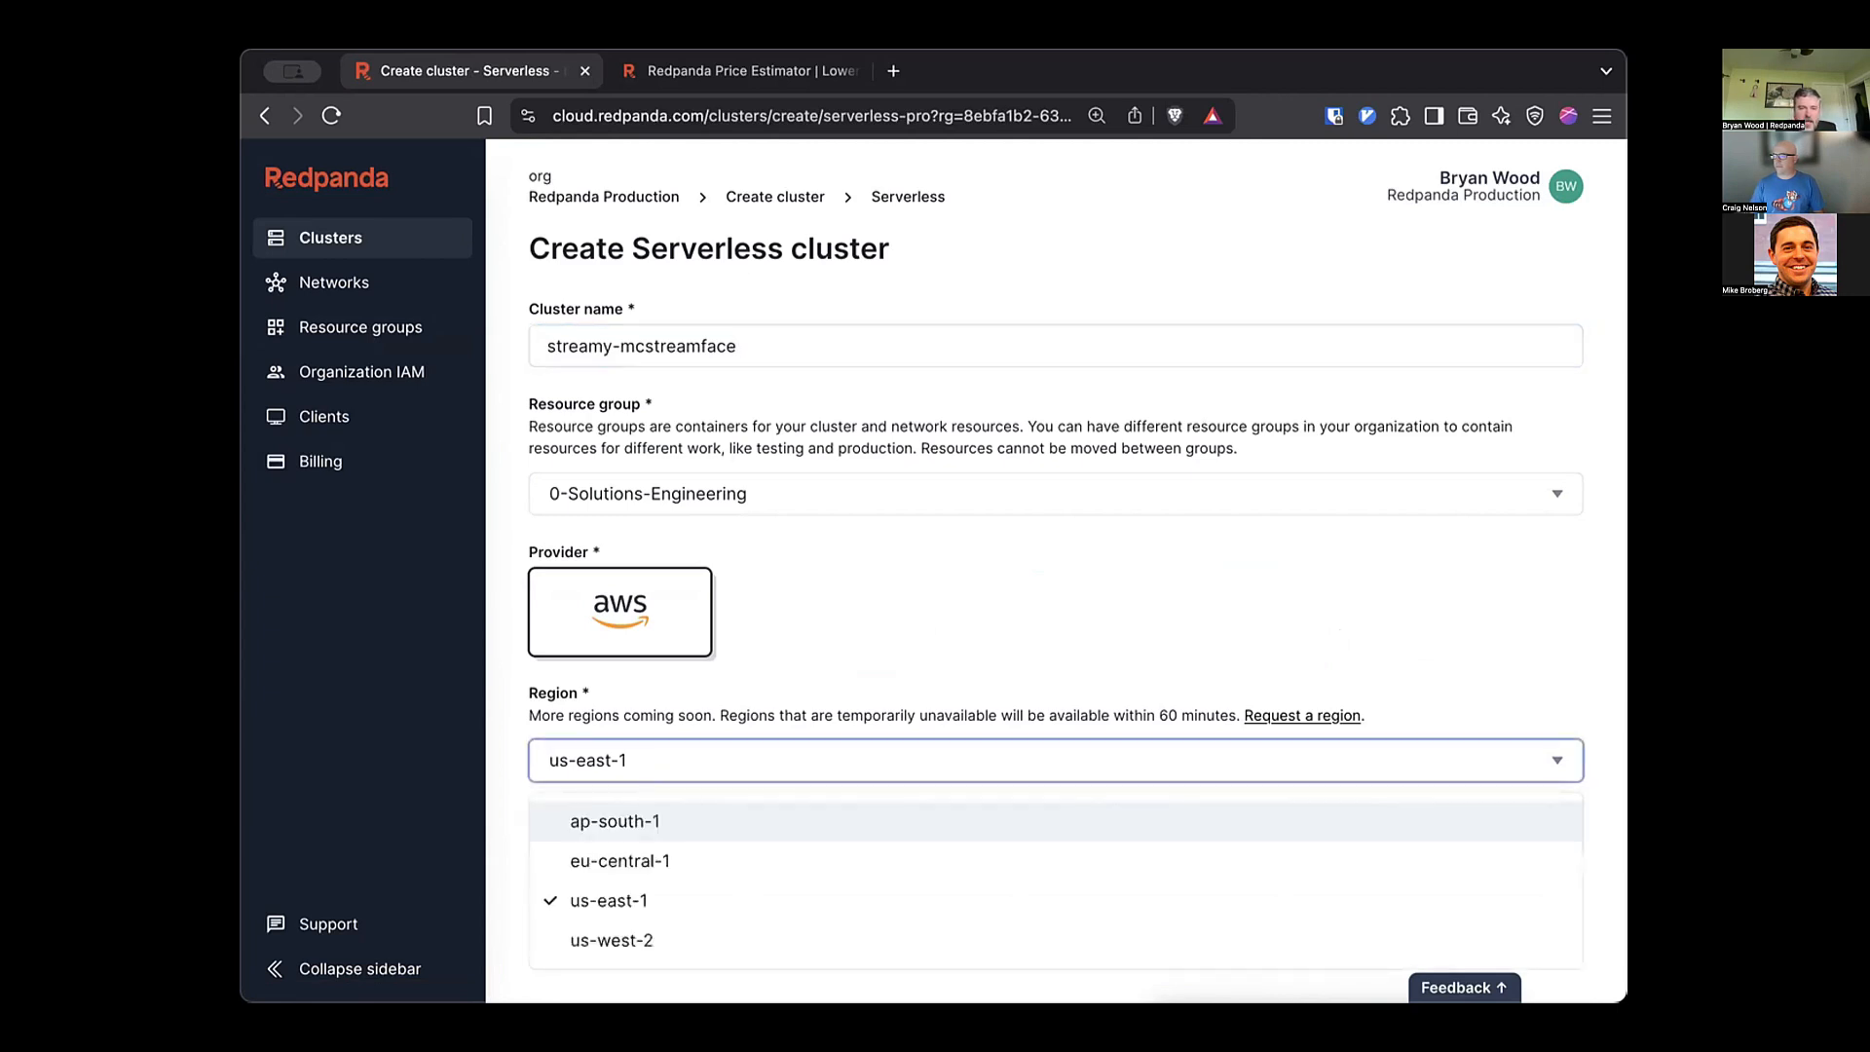
left_click(609, 901)
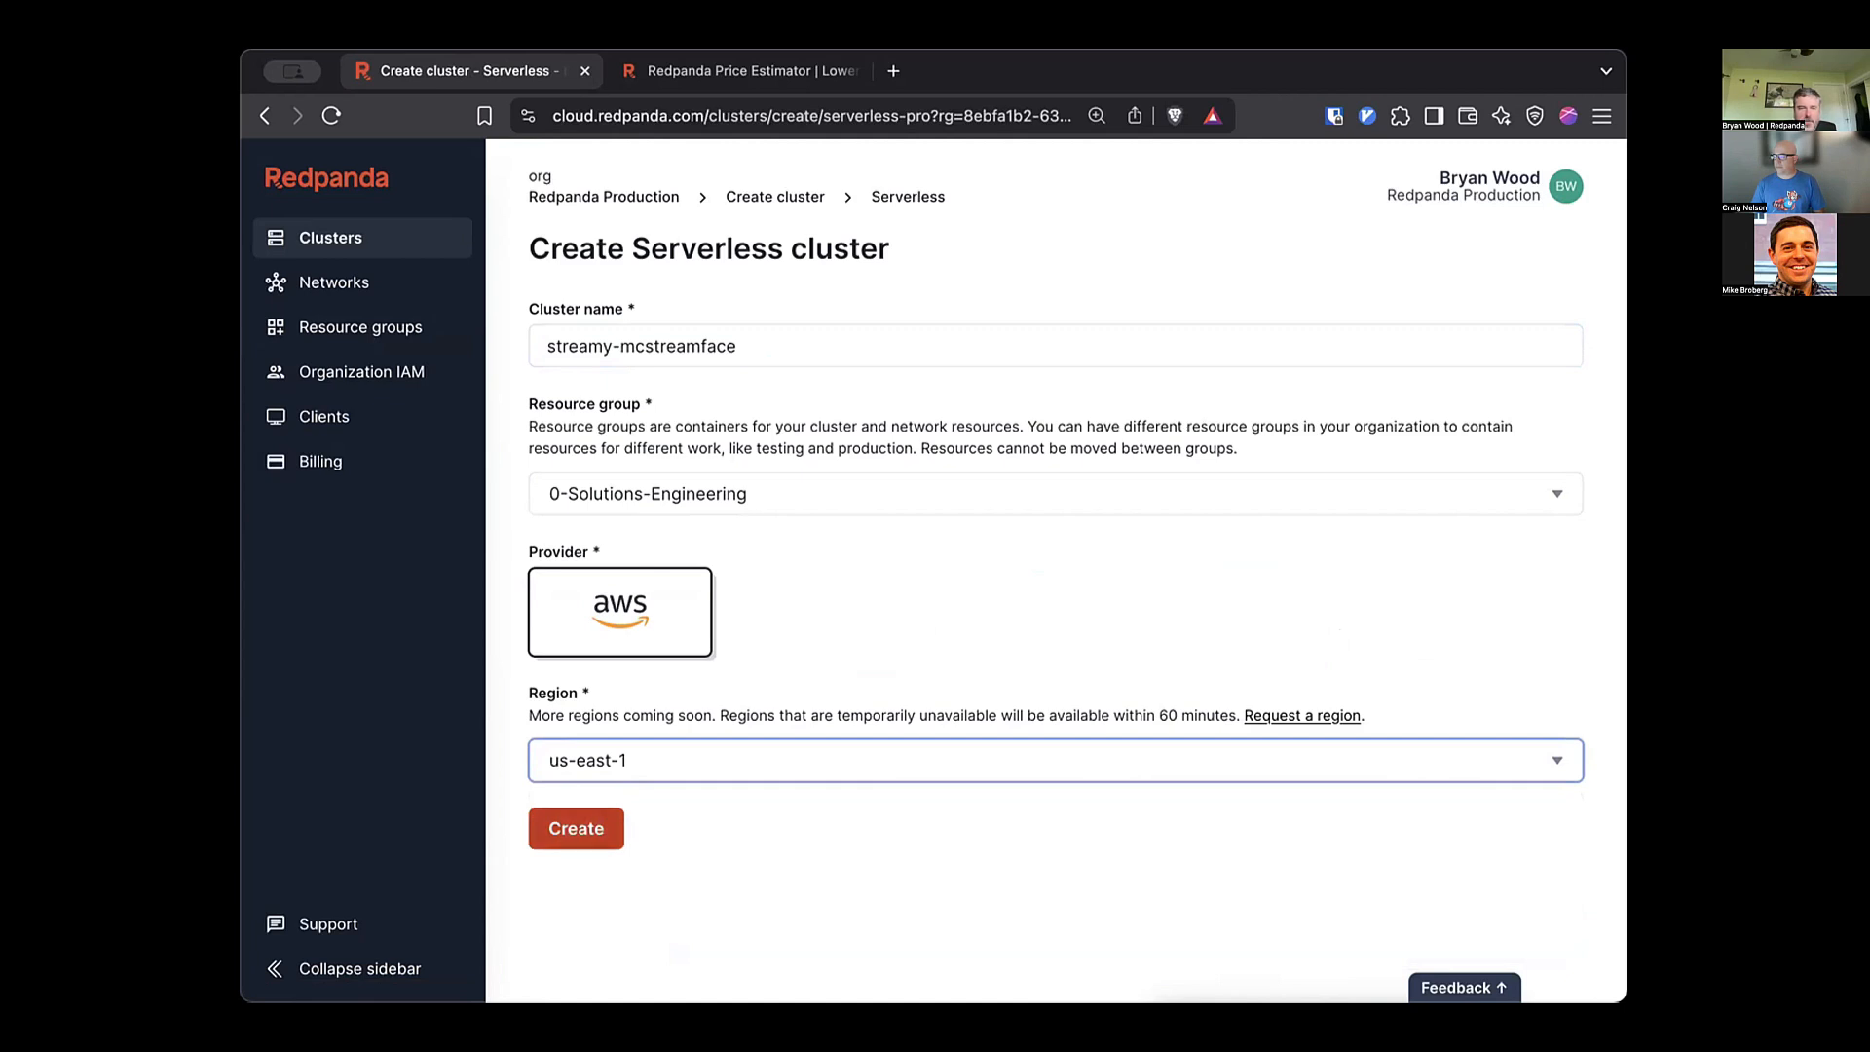
left_click(576, 828)
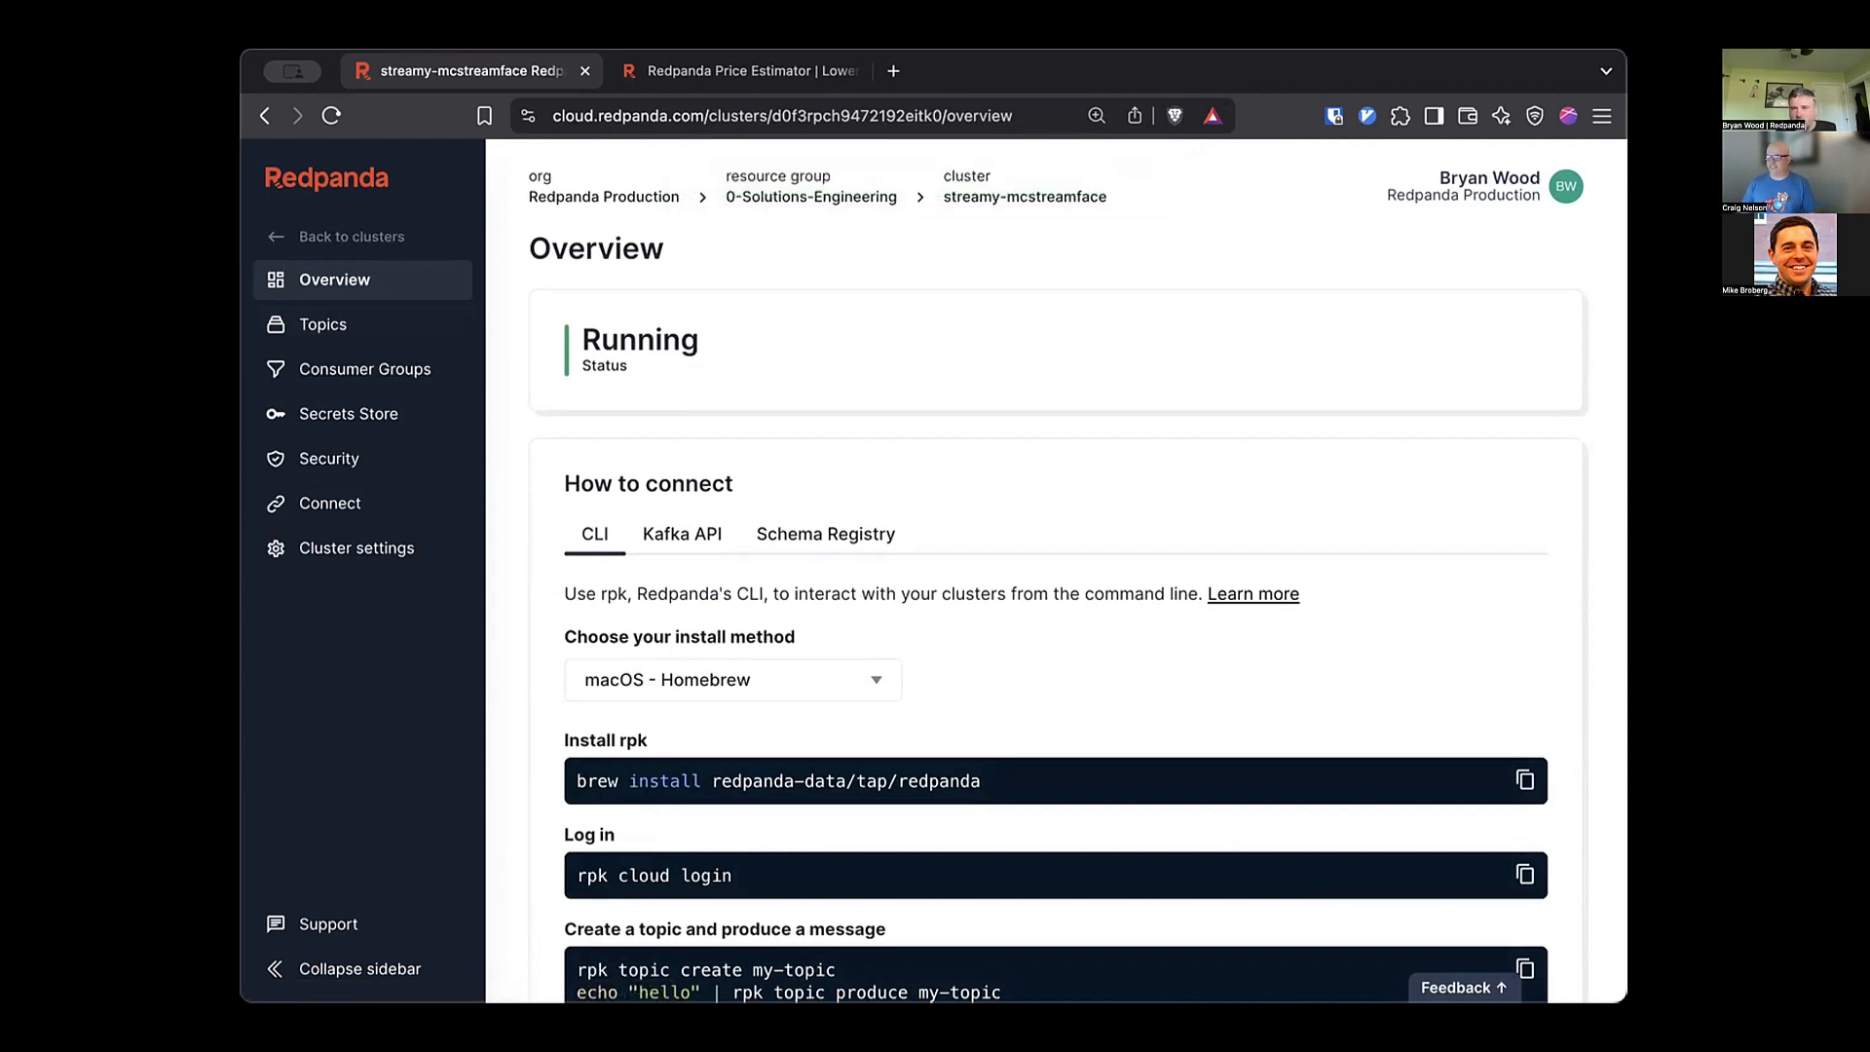
Review the CLI, Kafka API, Python example and Schema Registry connection details, then open Topics.
scroll(1057, 584, "down", 3)
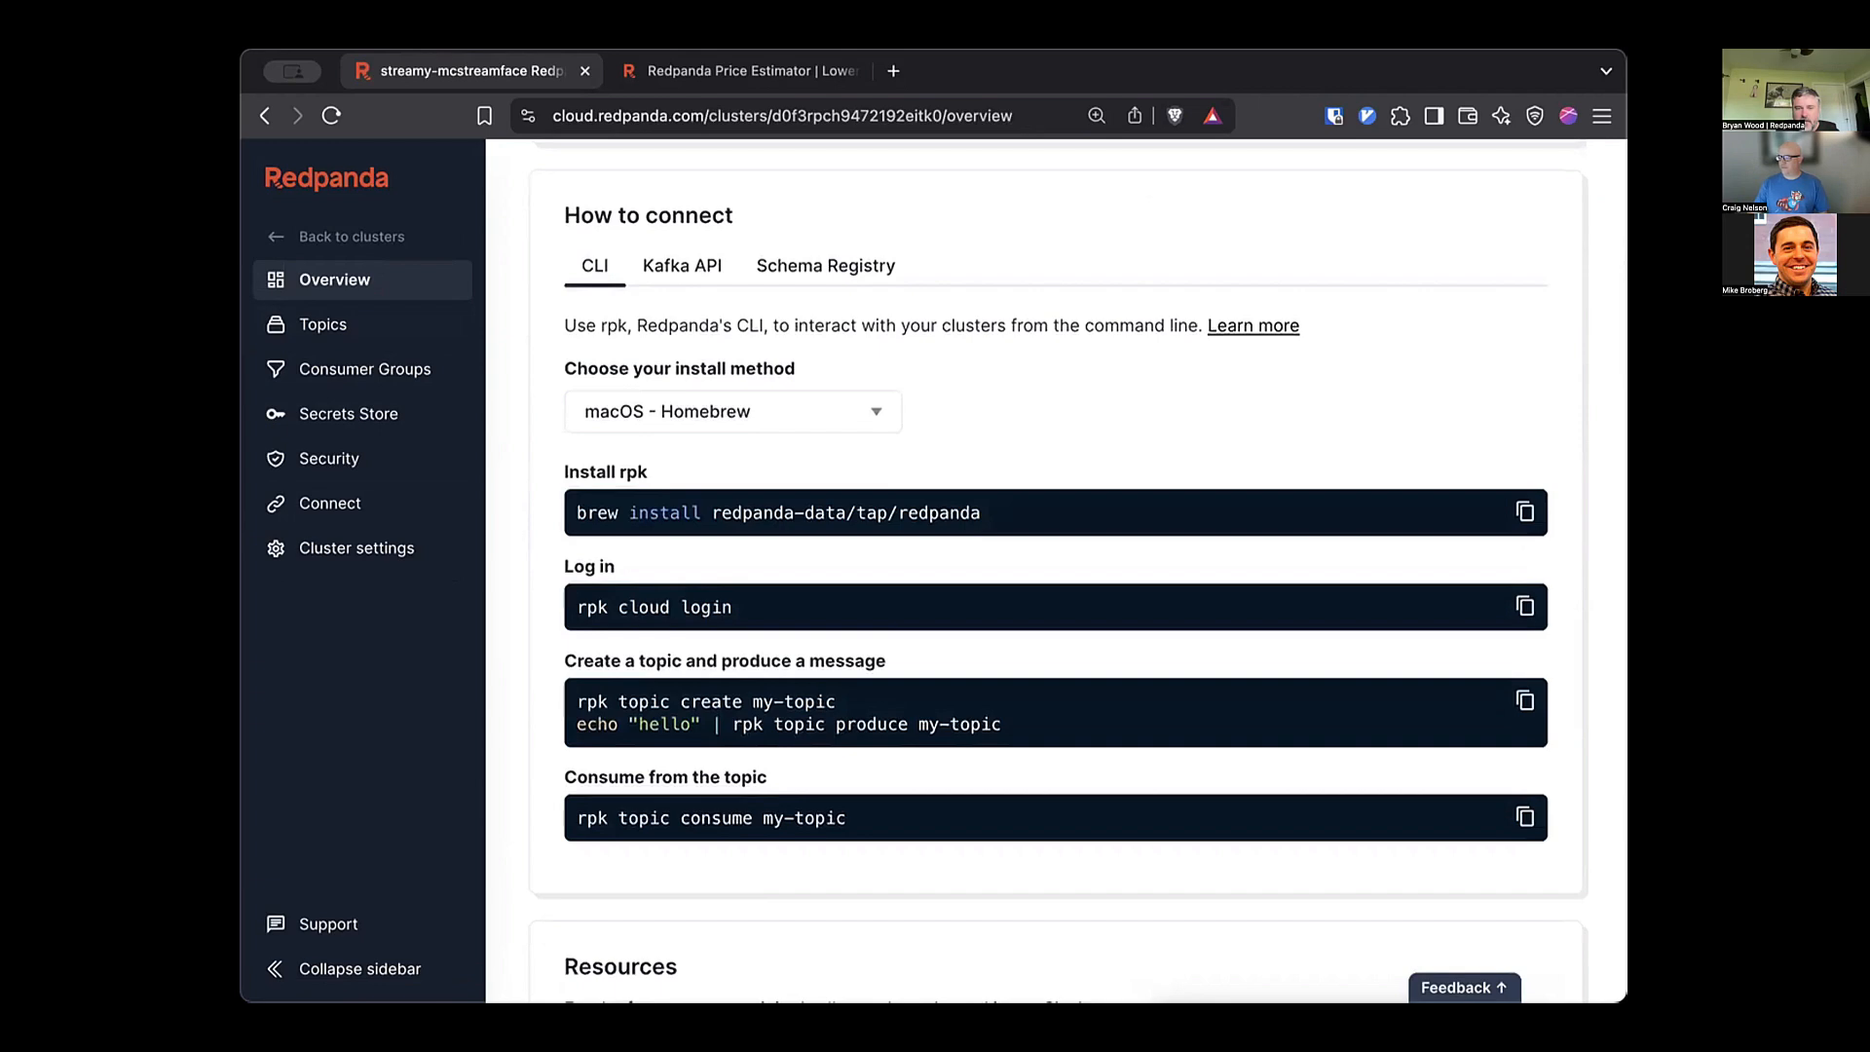
scroll(1057, 585, "down", 3)
scroll(1057, 585, "up", 6)
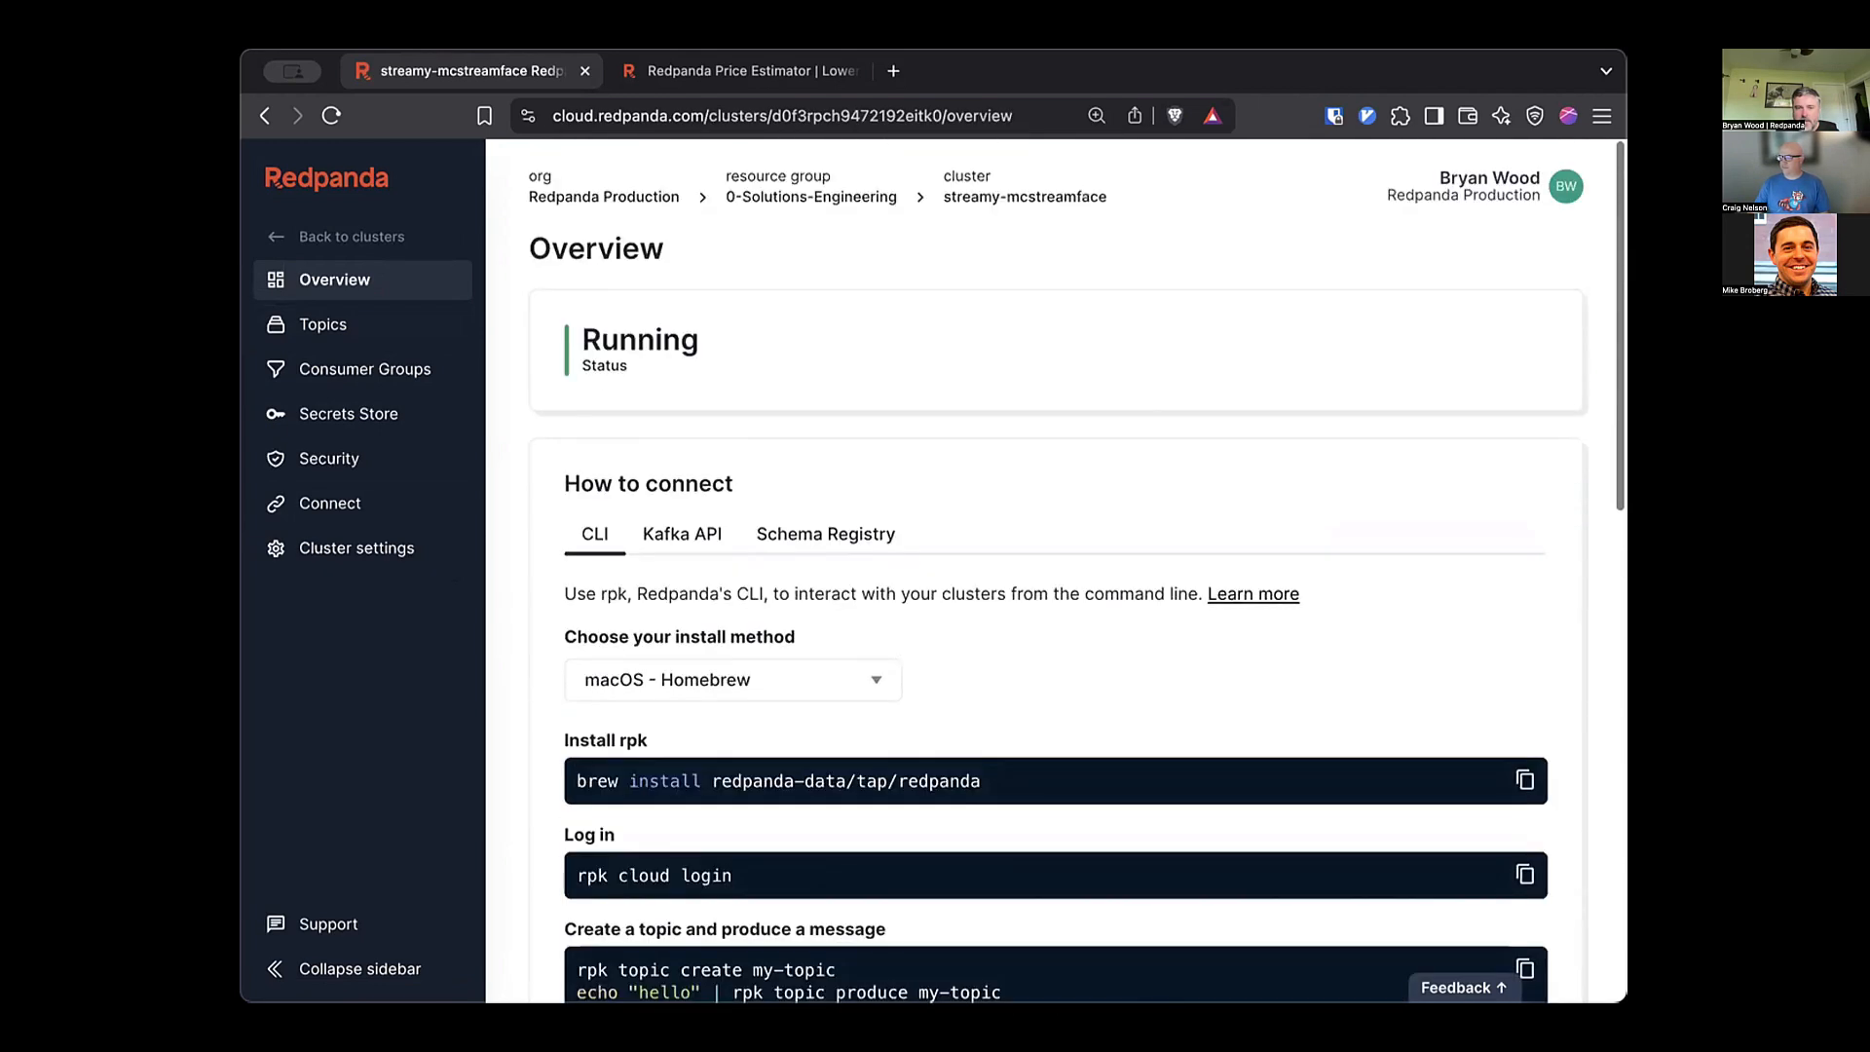
left_click(681, 535)
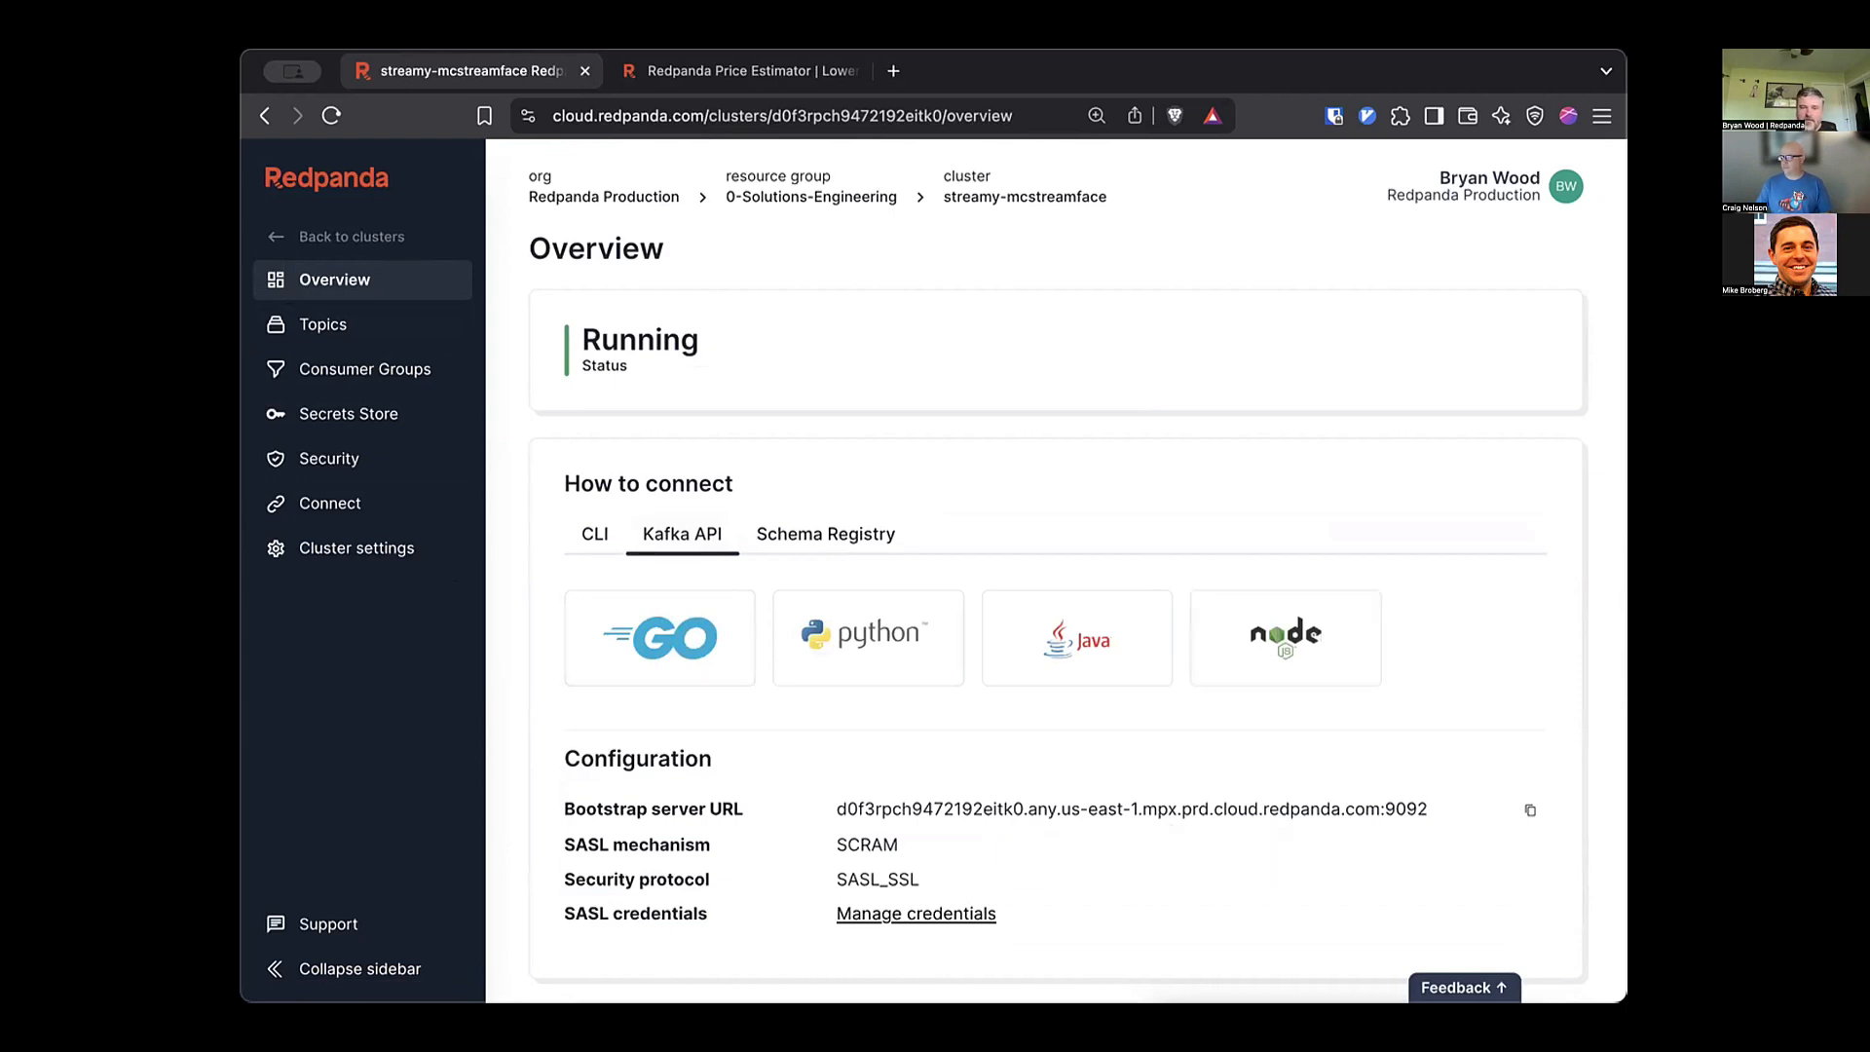
scroll(1169, 809, "down", 2)
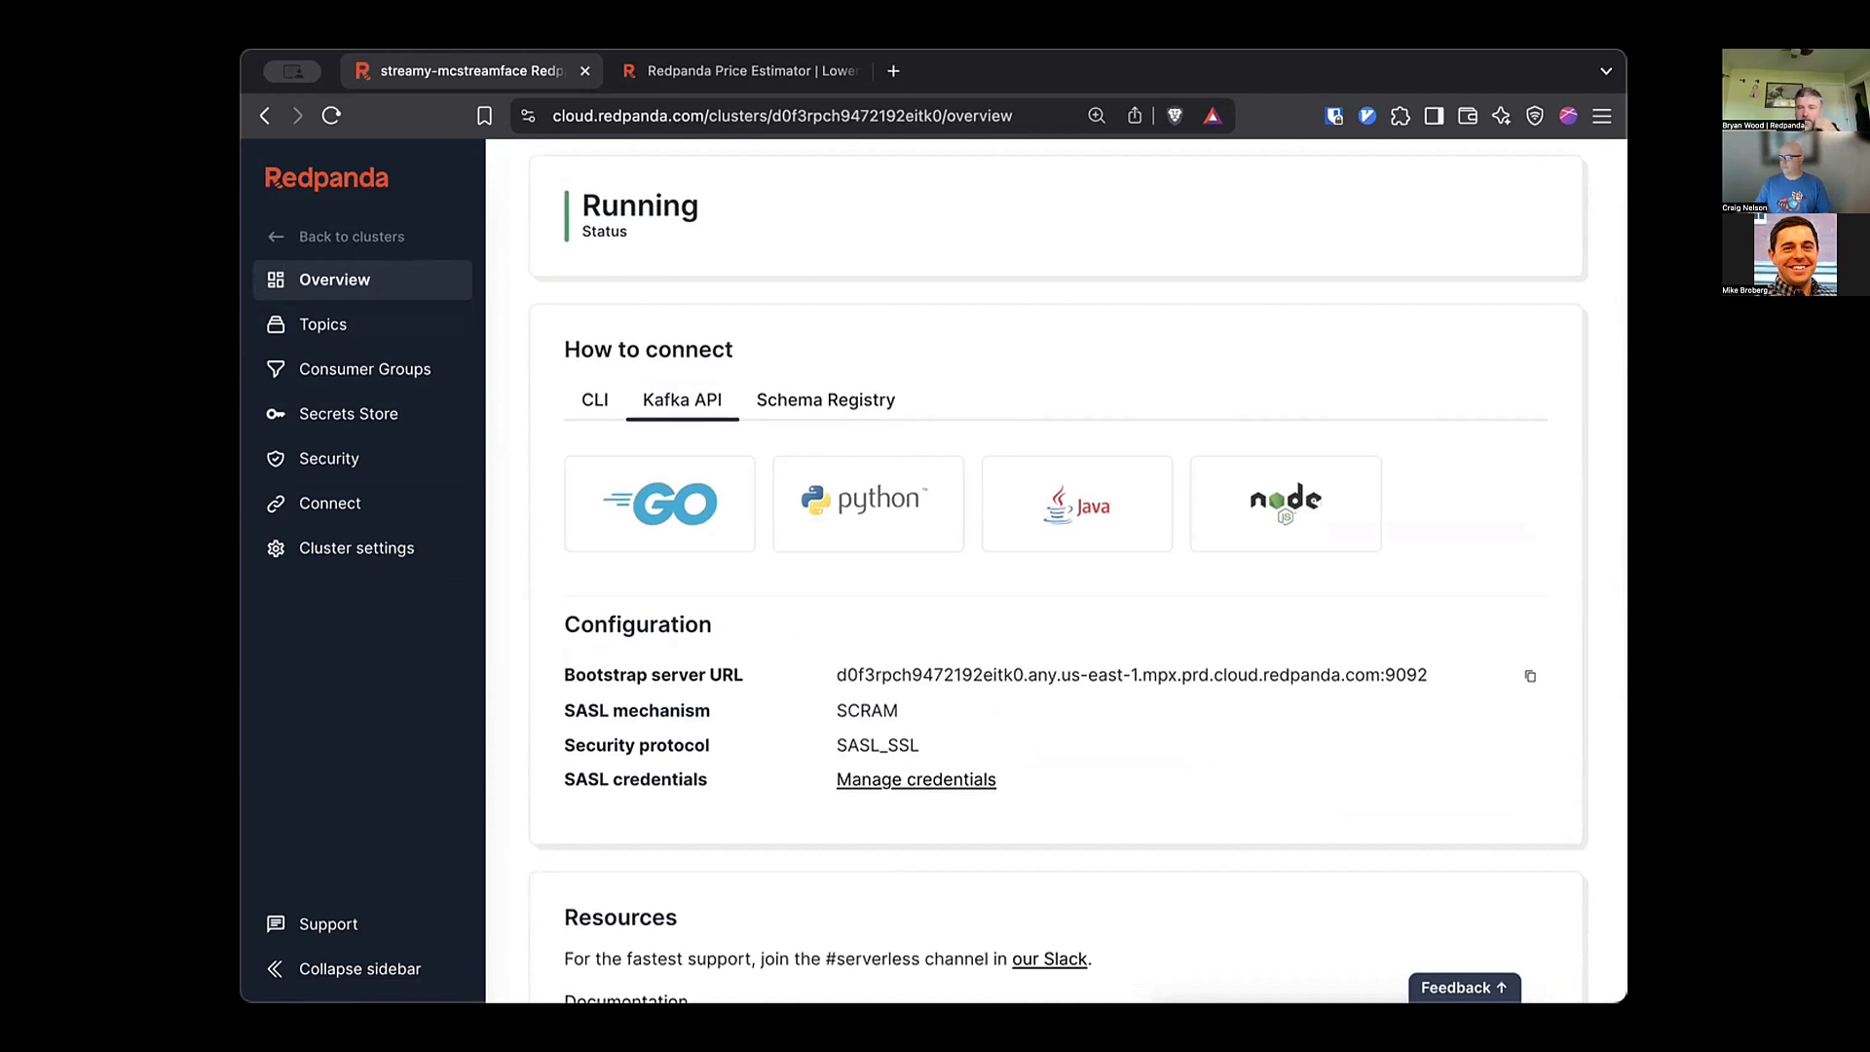
left_click(868, 503)
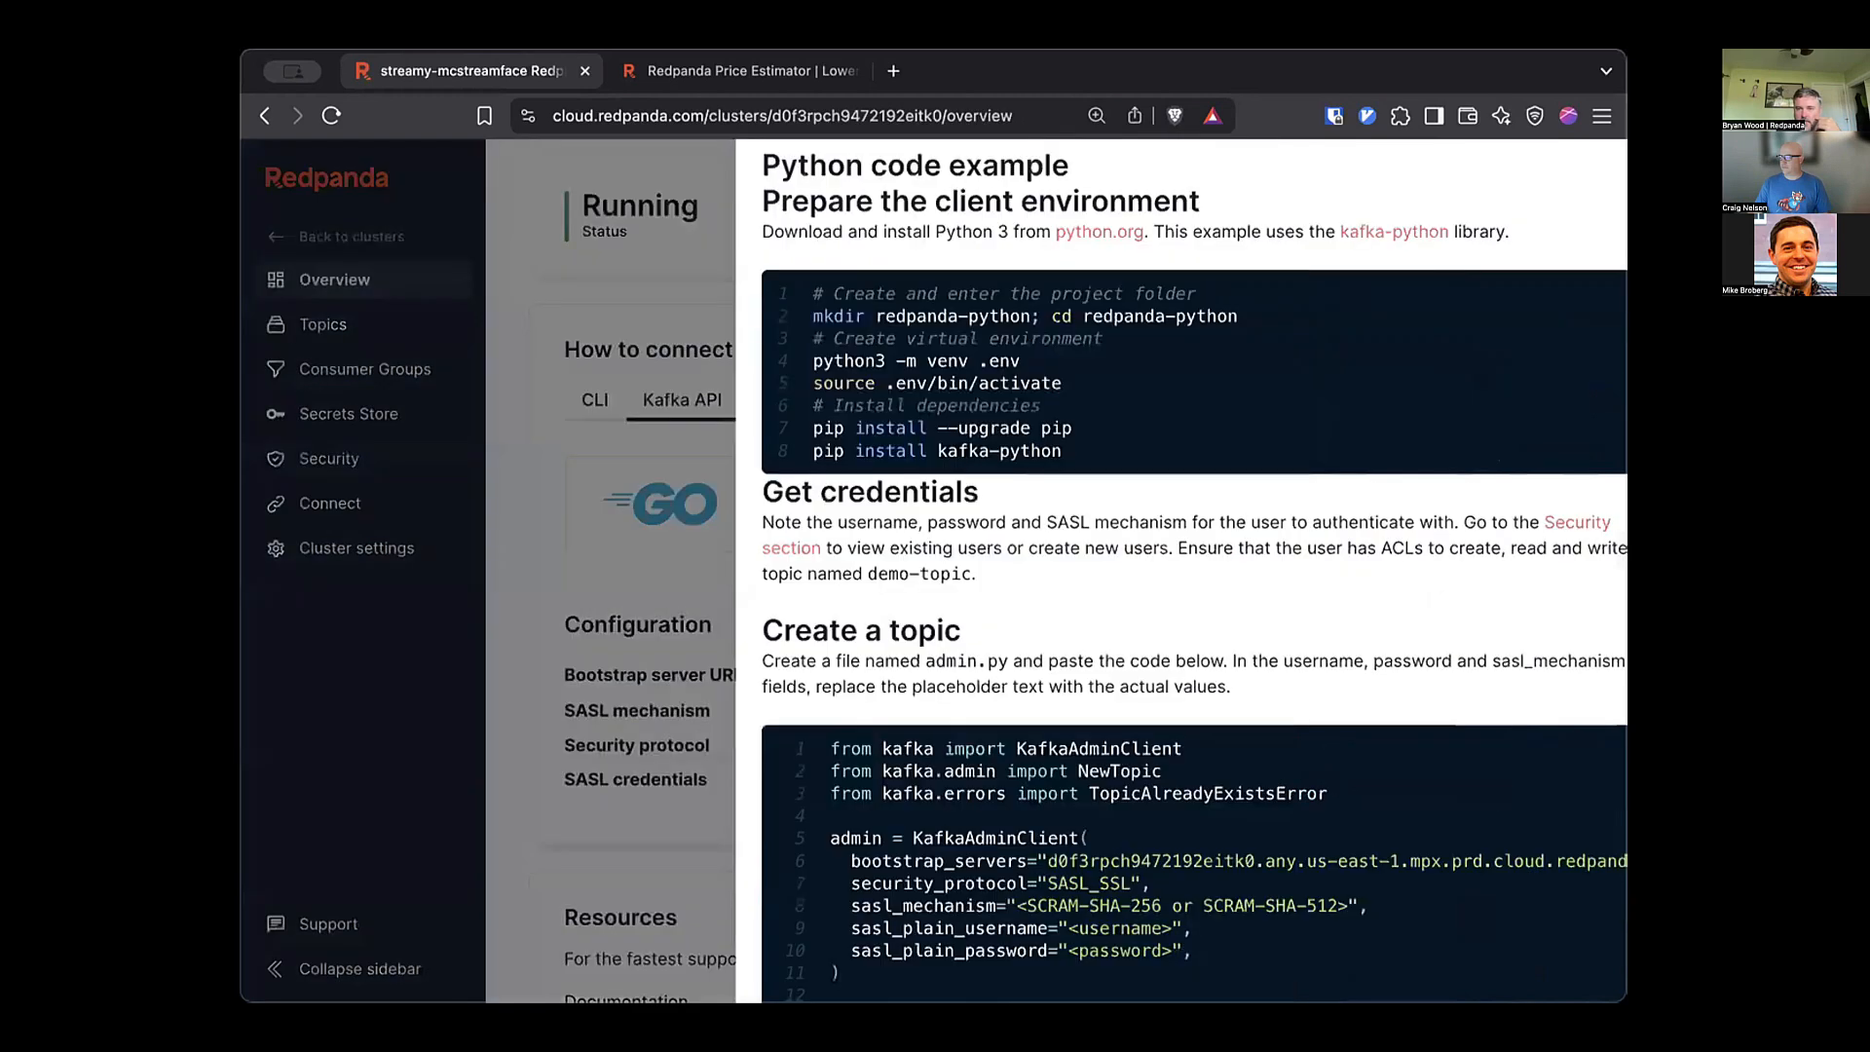
scroll(1145, 569, "down", 4)
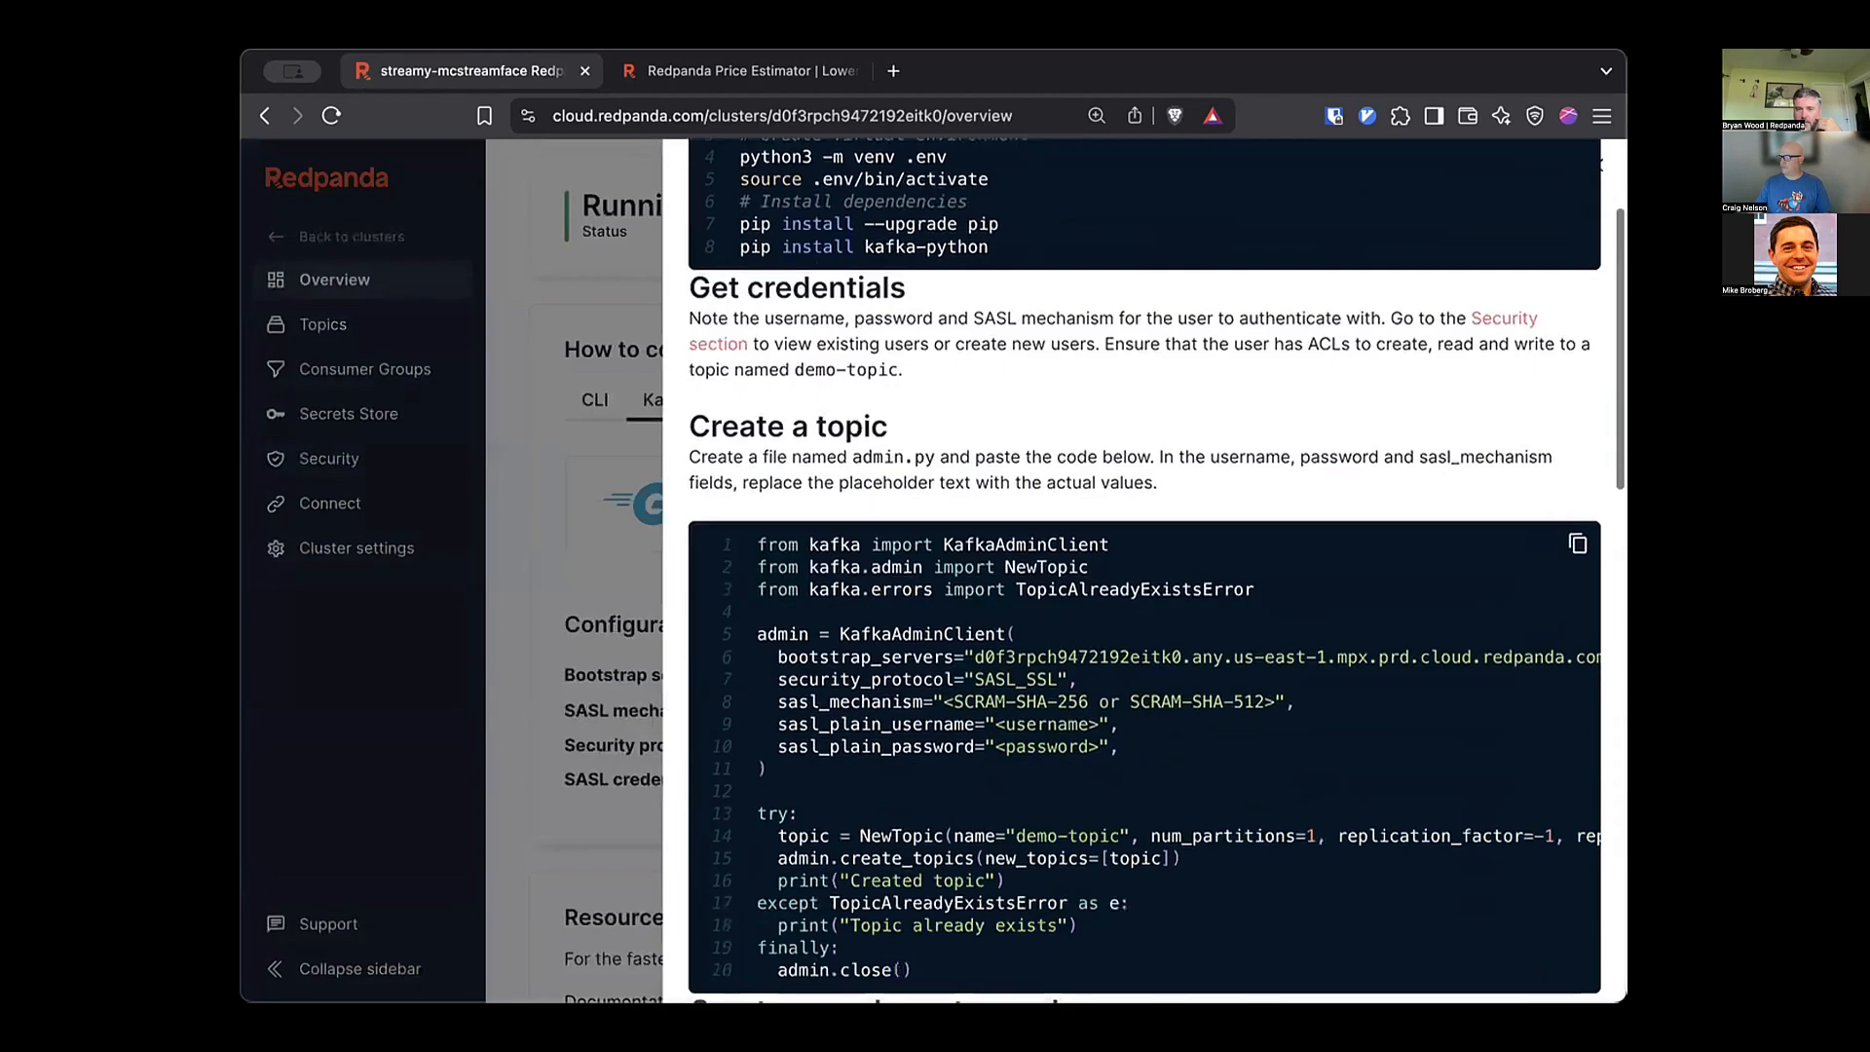
key("Escape")
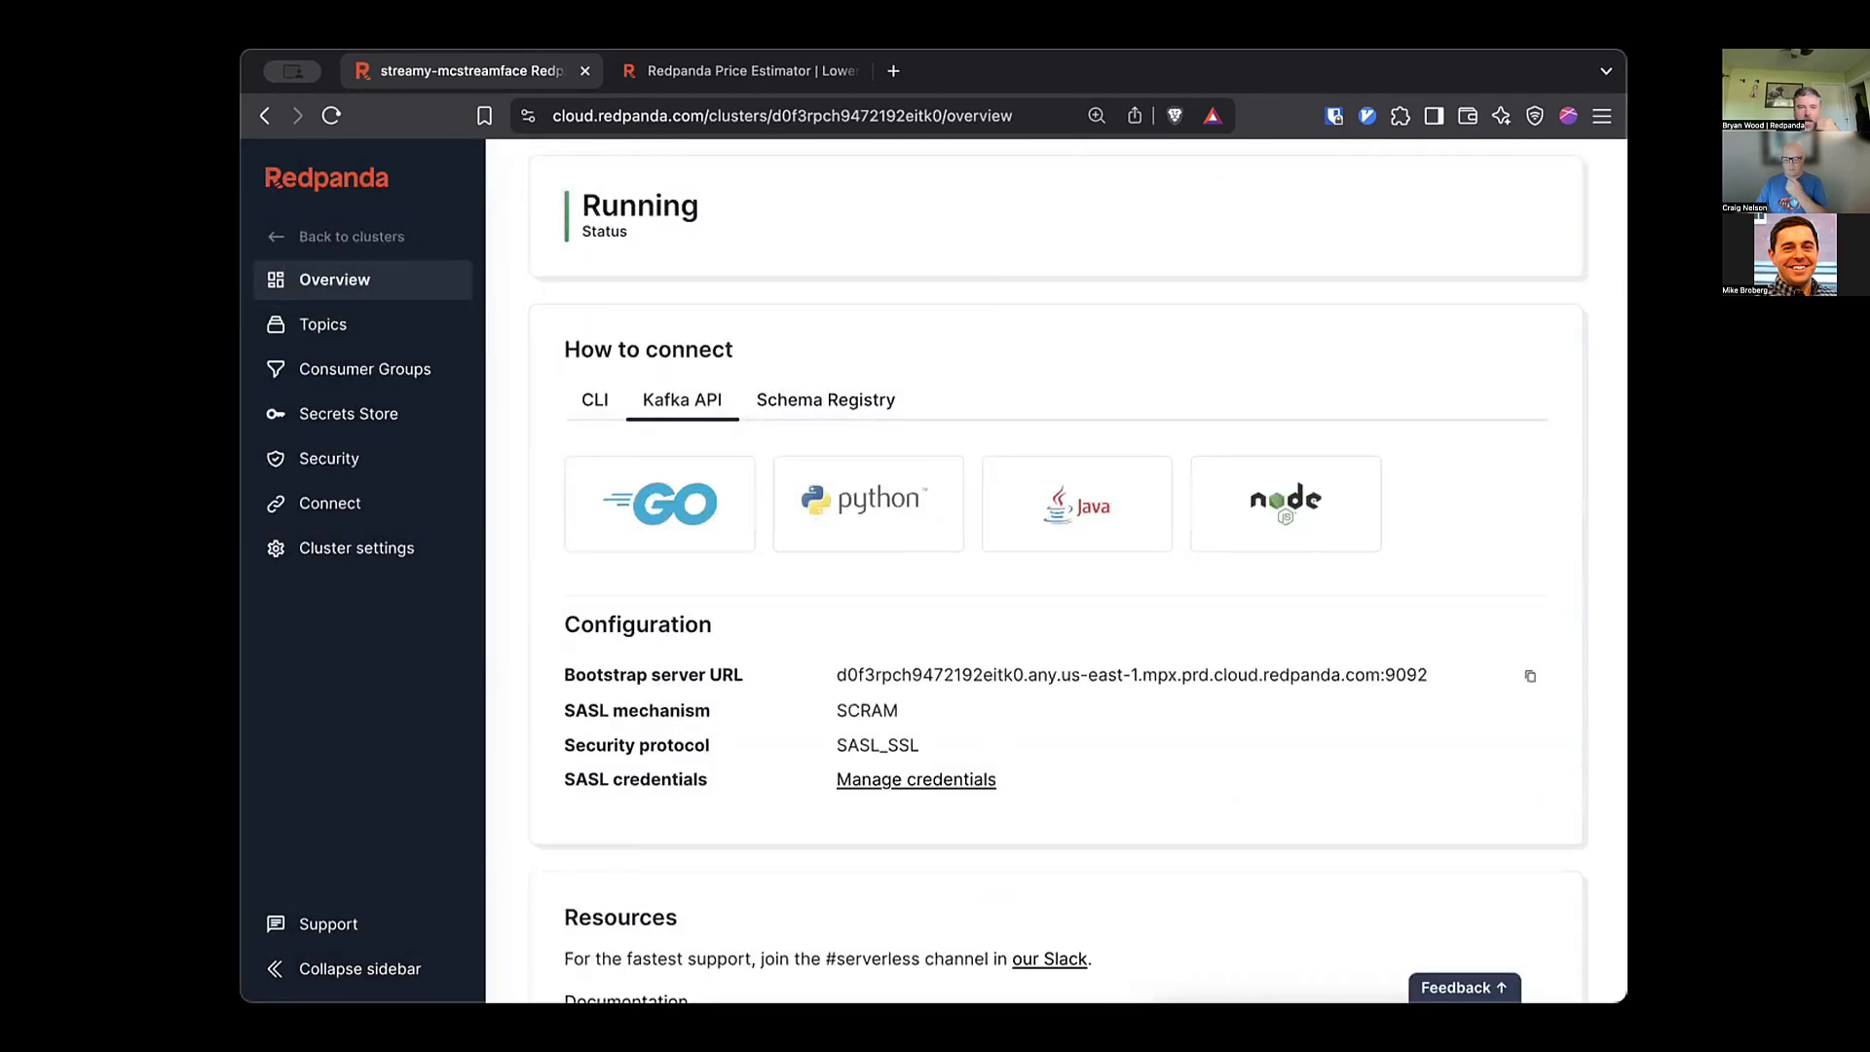
left_click(826, 401)
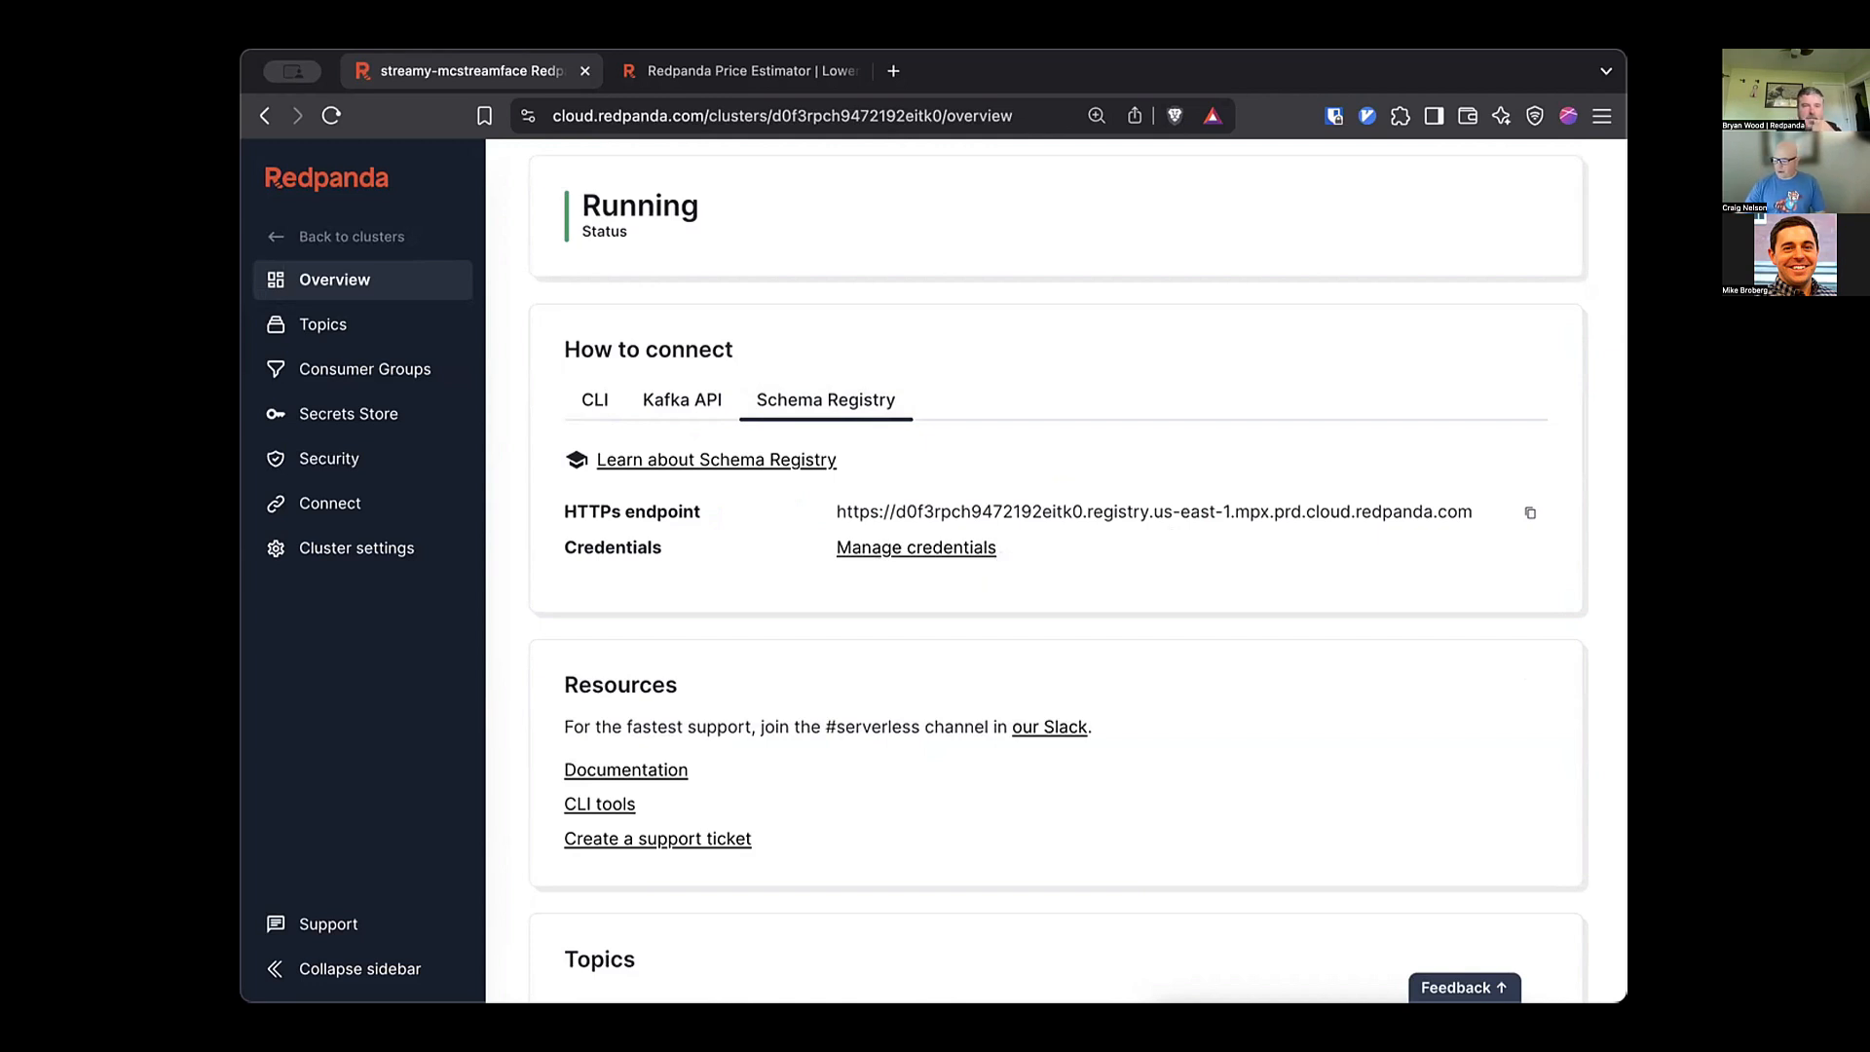
left_click(322, 324)
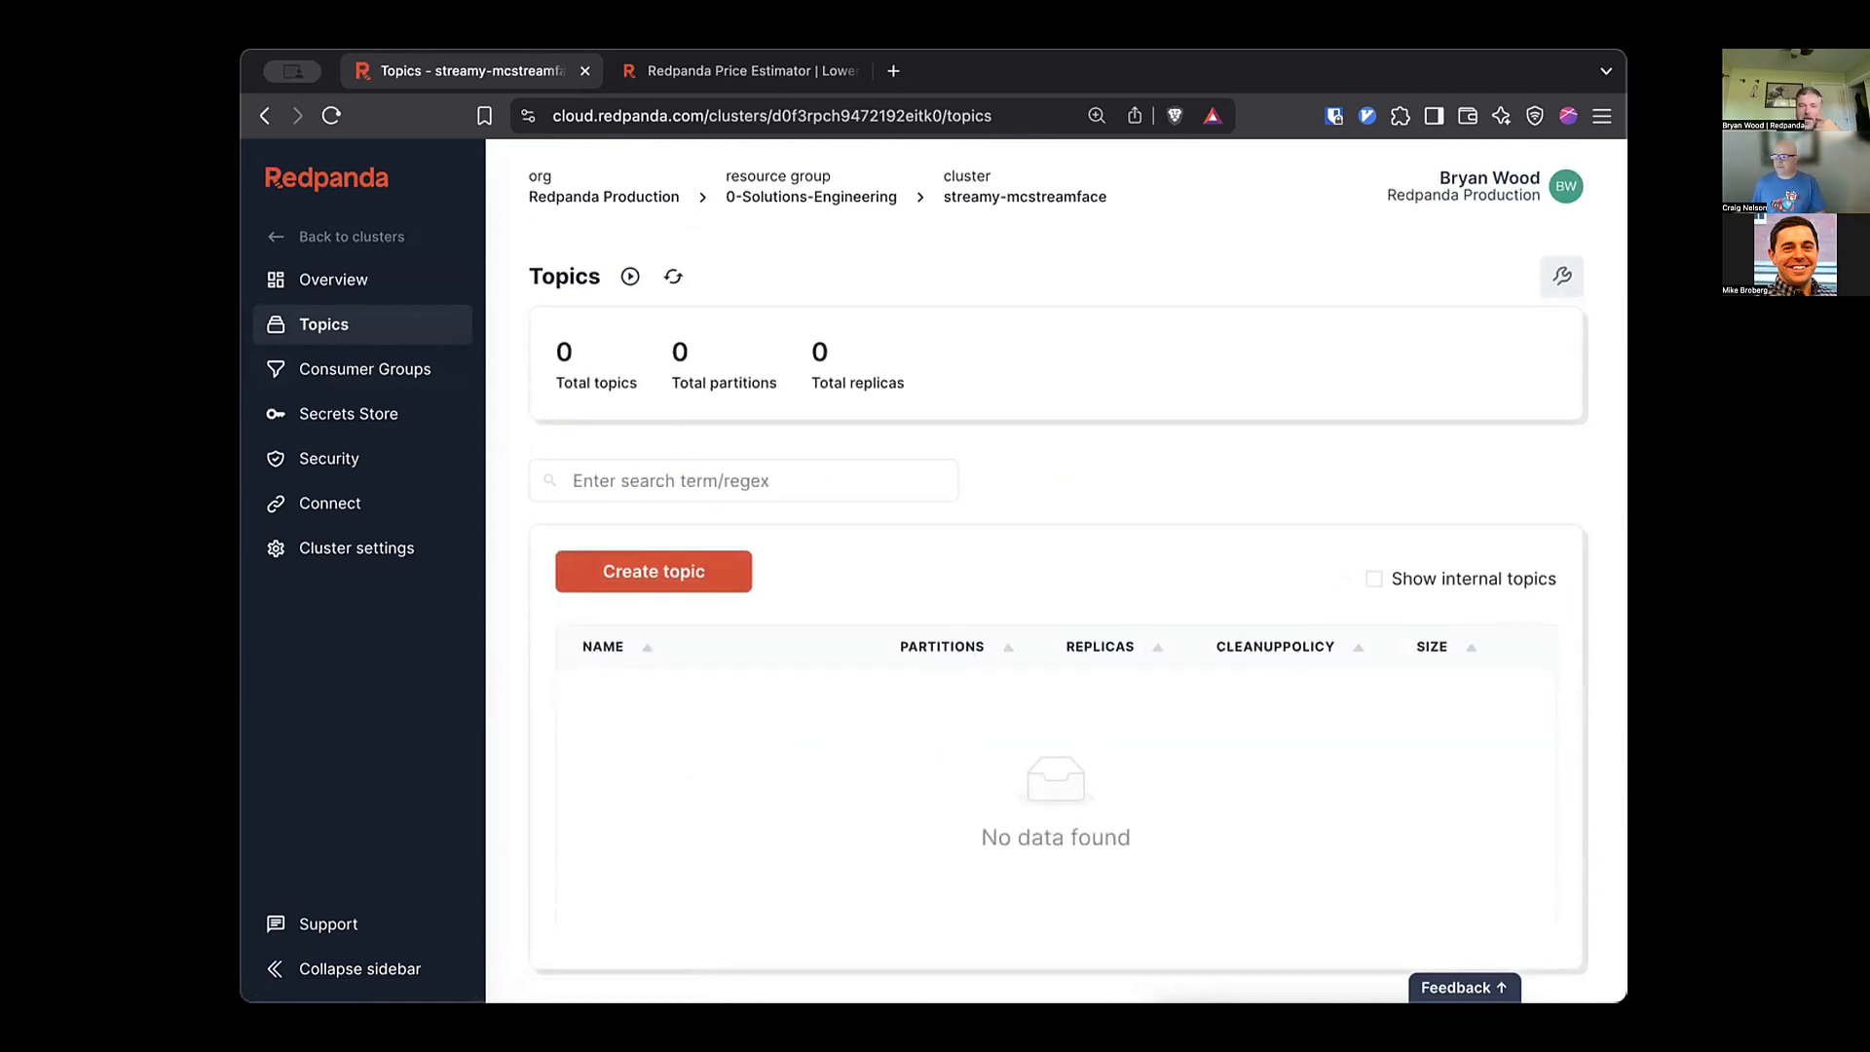
Name a new topic basic-topic and set its retention time to Infinite.
left_click(654, 571)
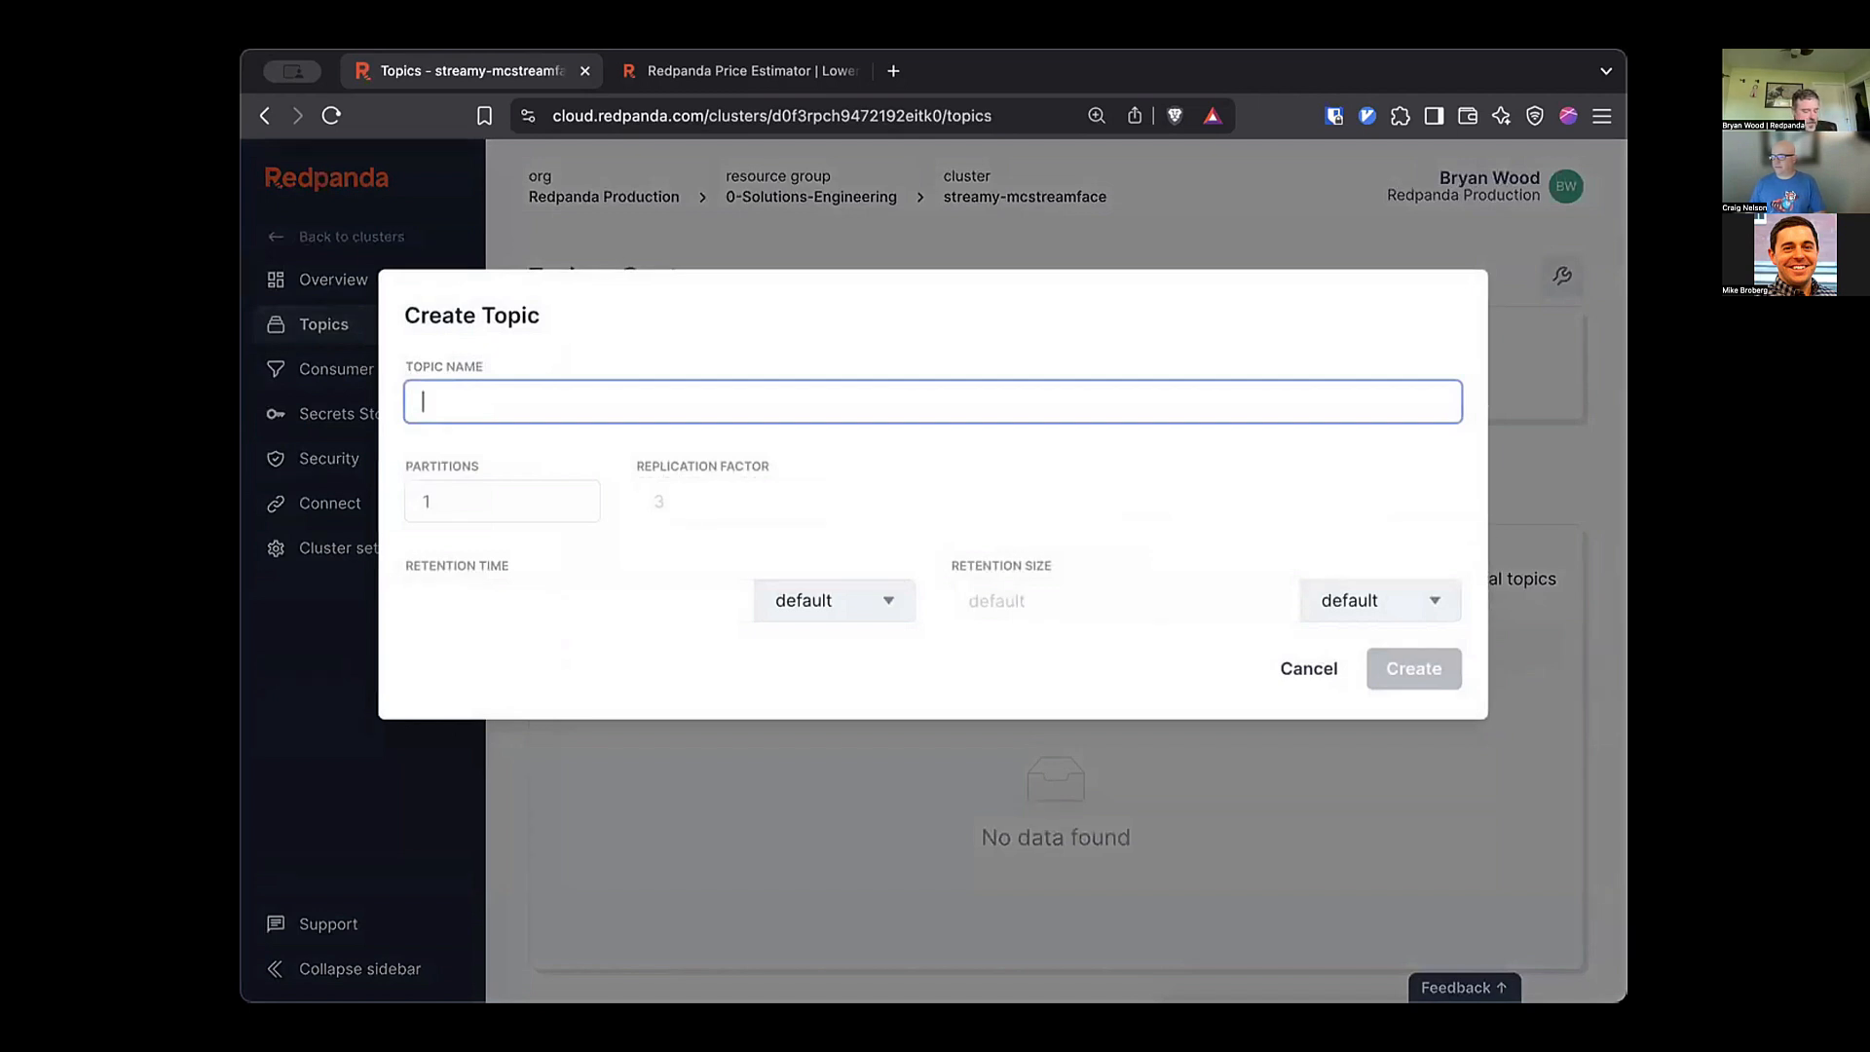
type("basic-topic")
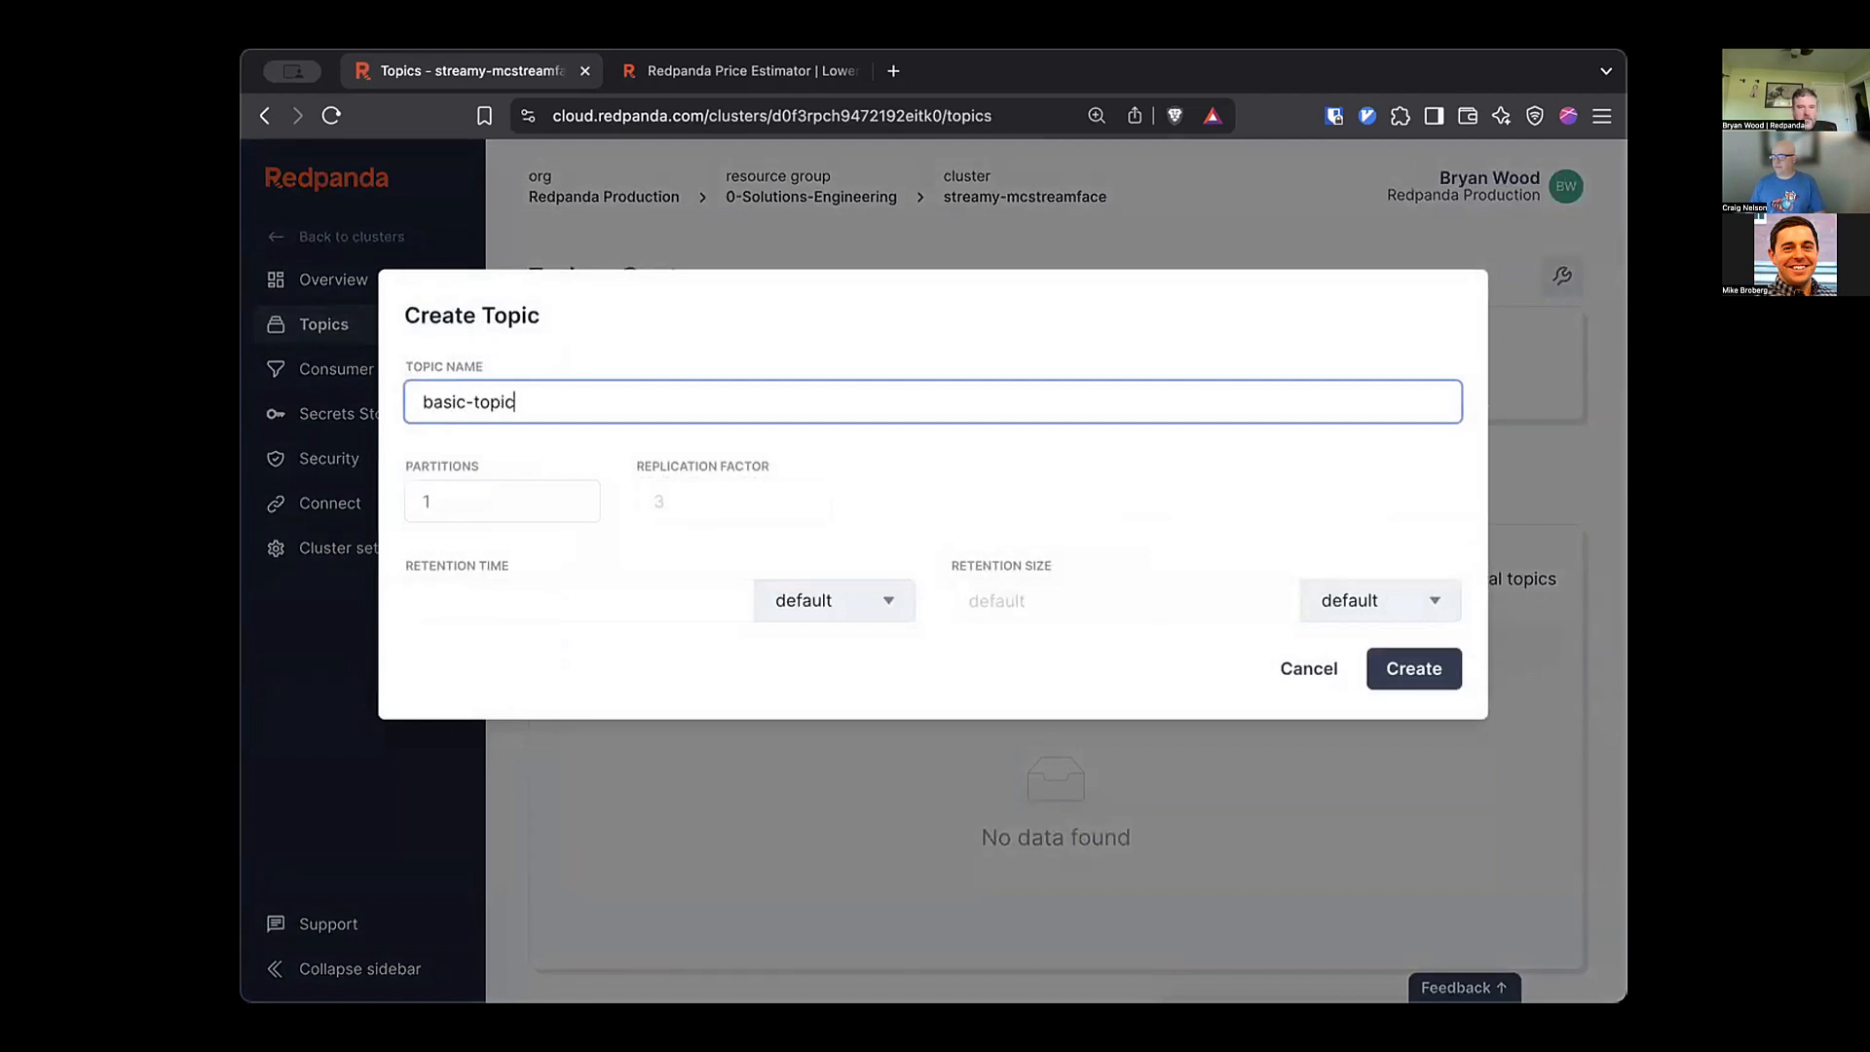
key("Tab")
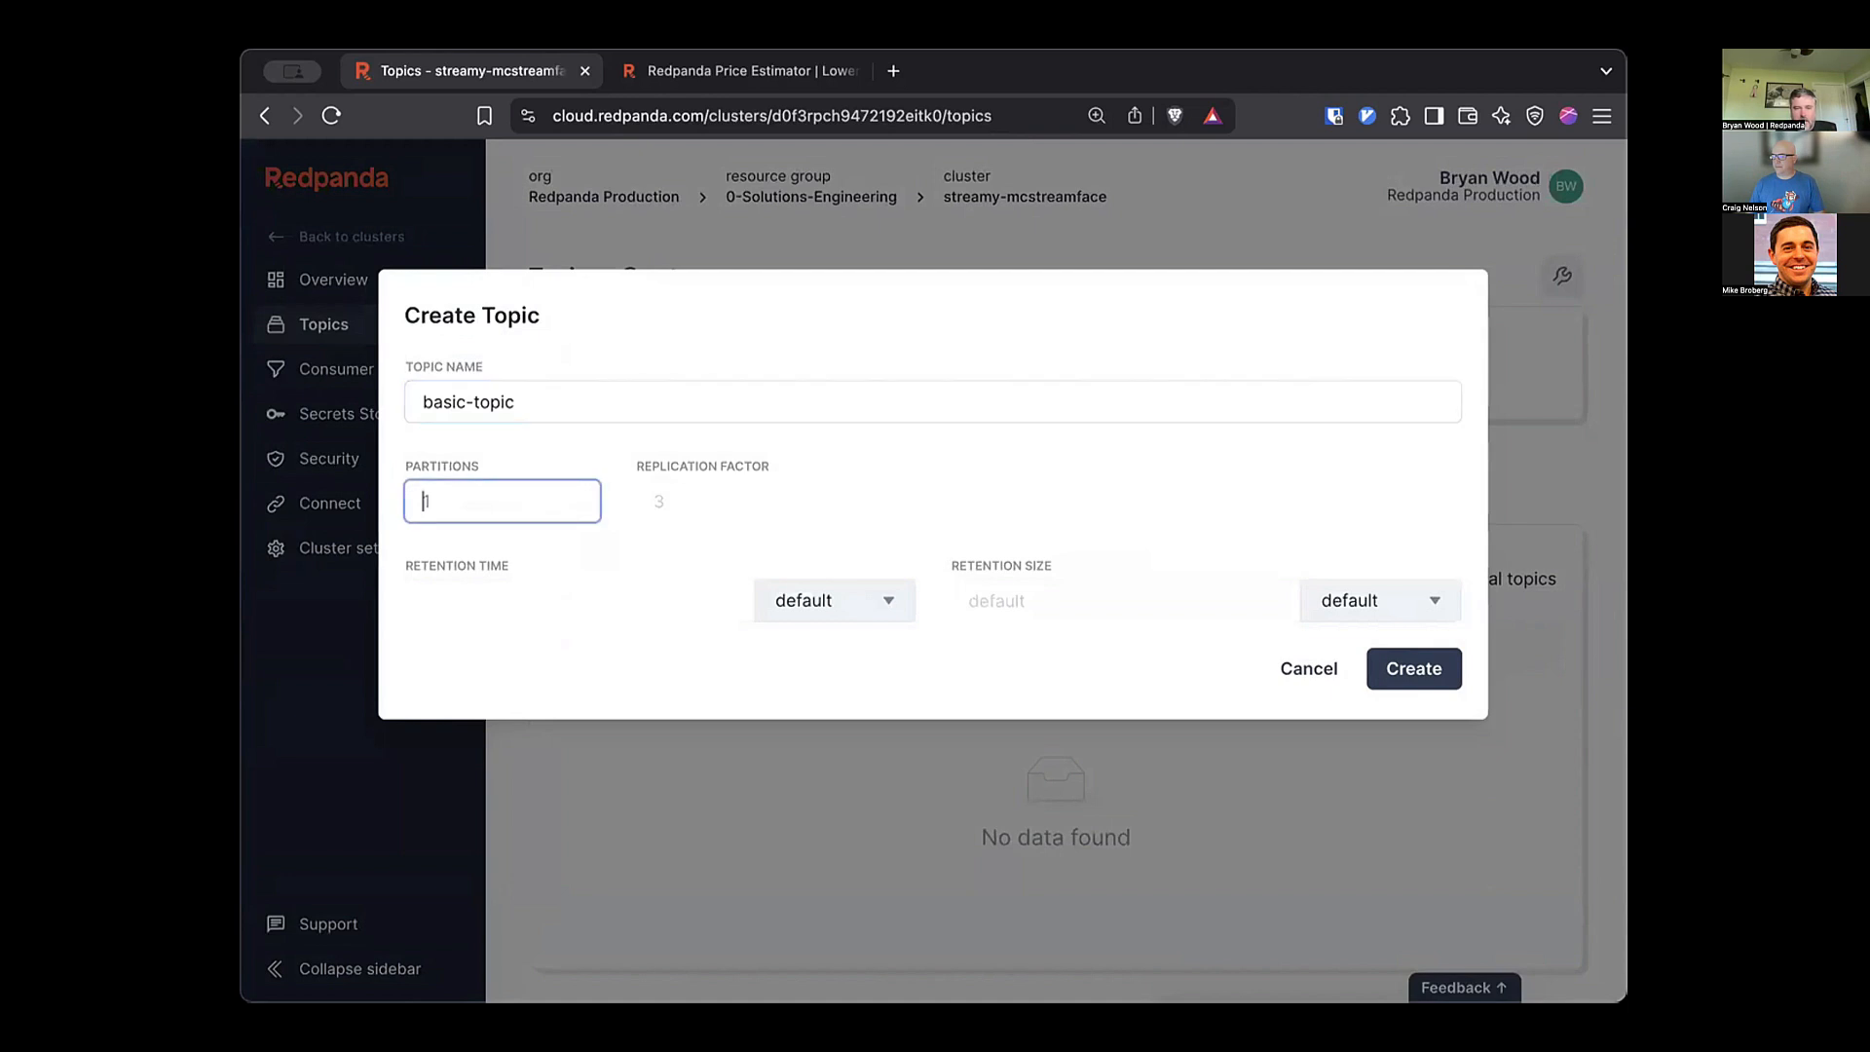
key("Tab")
key("Down")
key("Up")
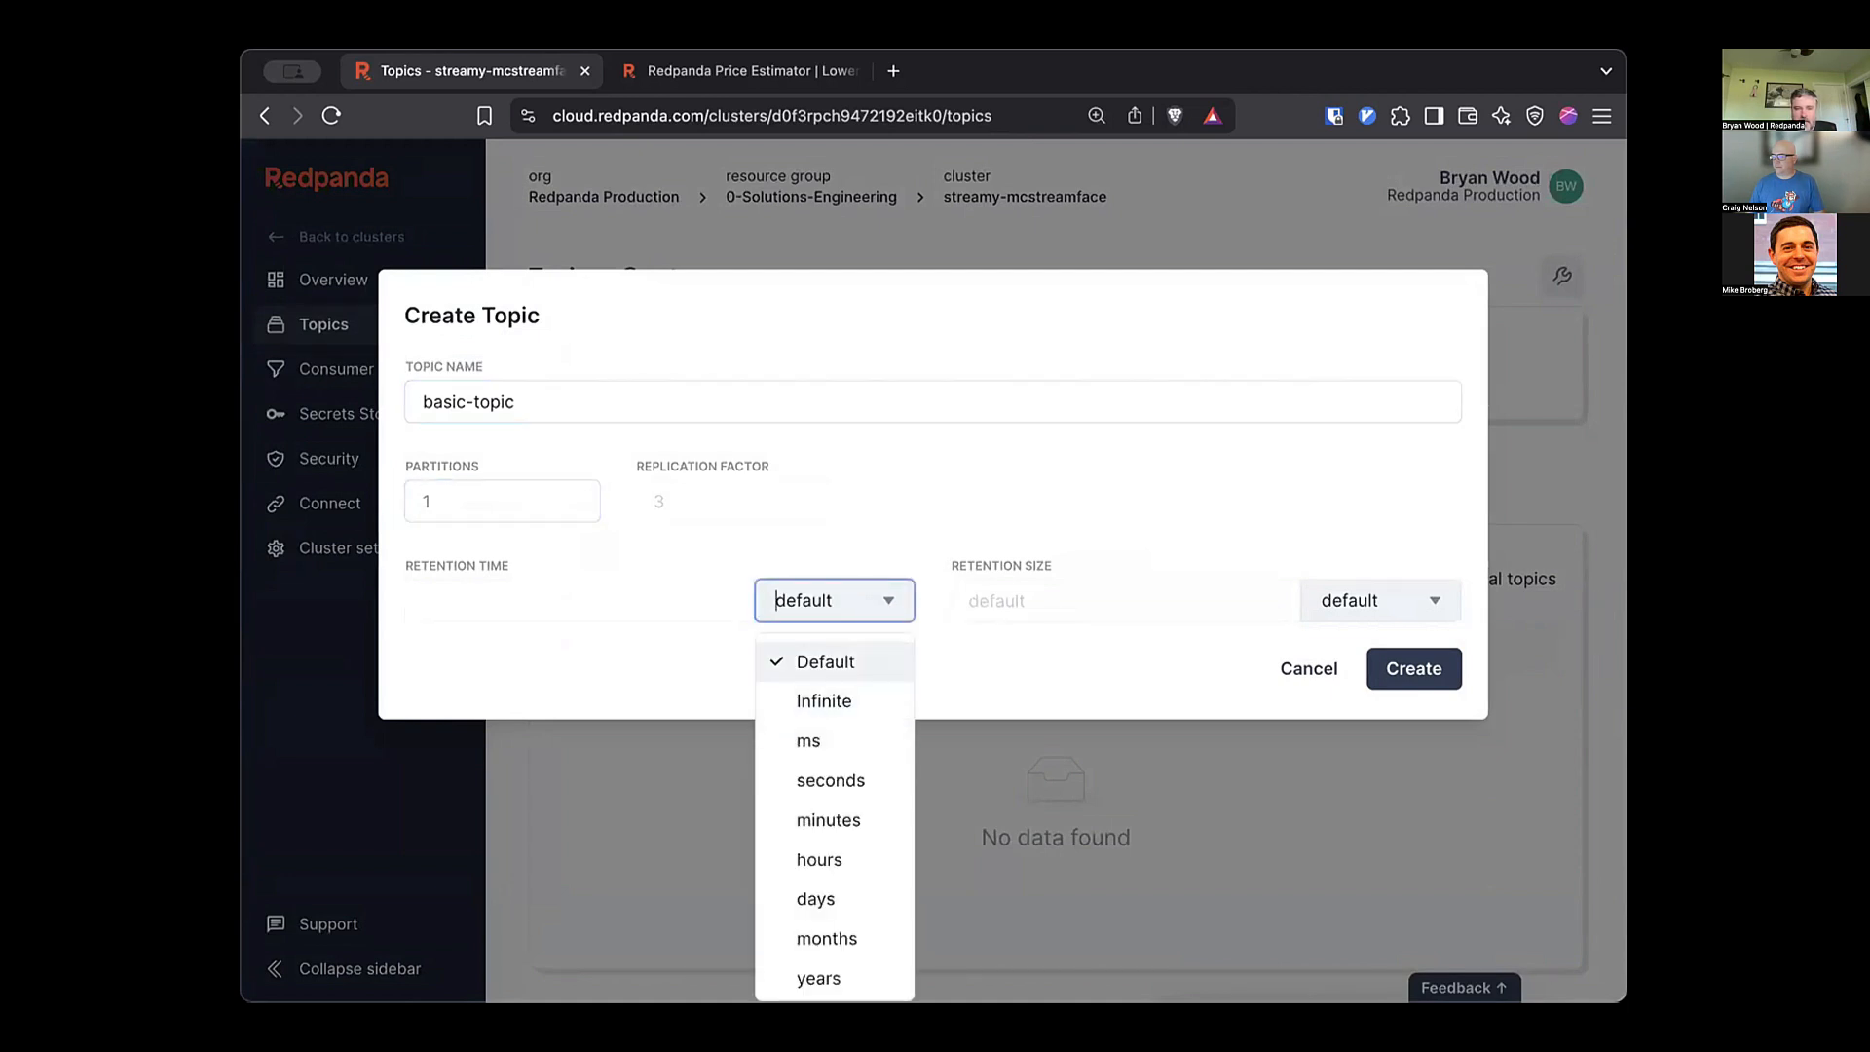
key("Down")
key("Down")
key("Up")
key("Return")
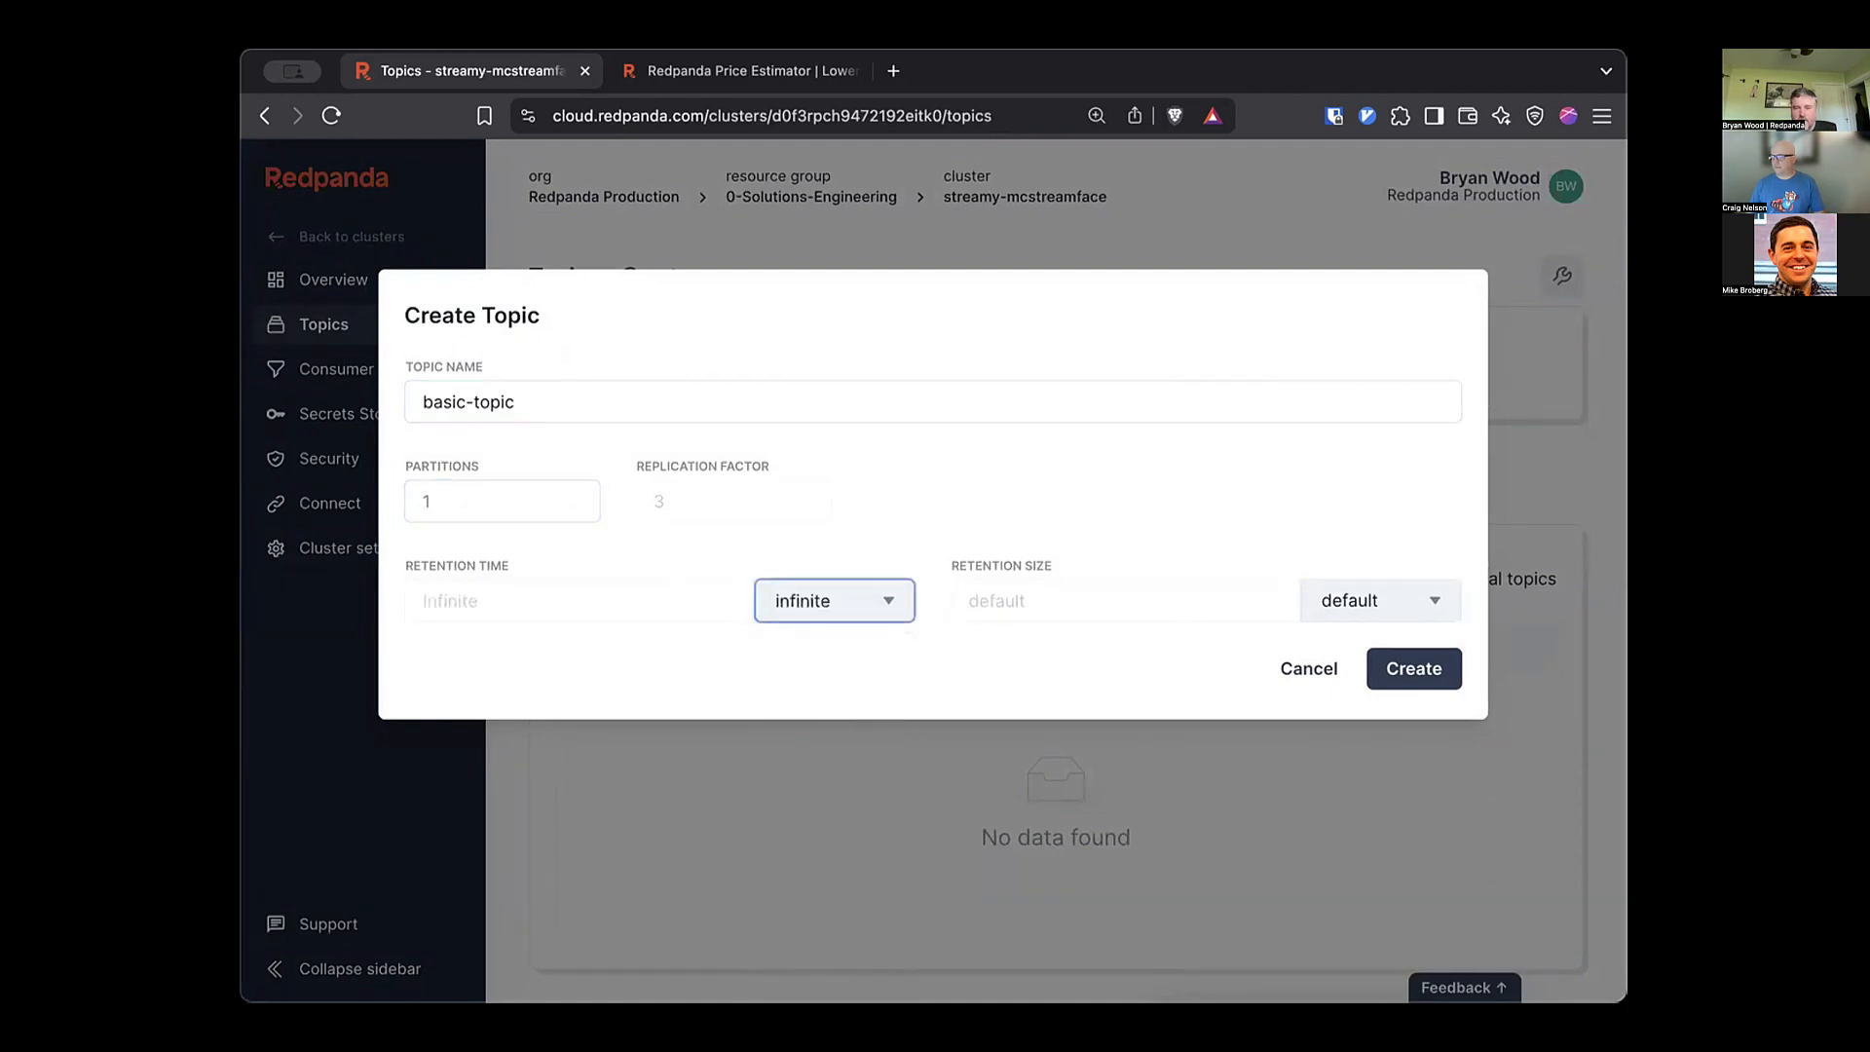
Create basic-topic, dismiss the confirmation, and return to the resource group's cluster list.
left_click(1415, 669)
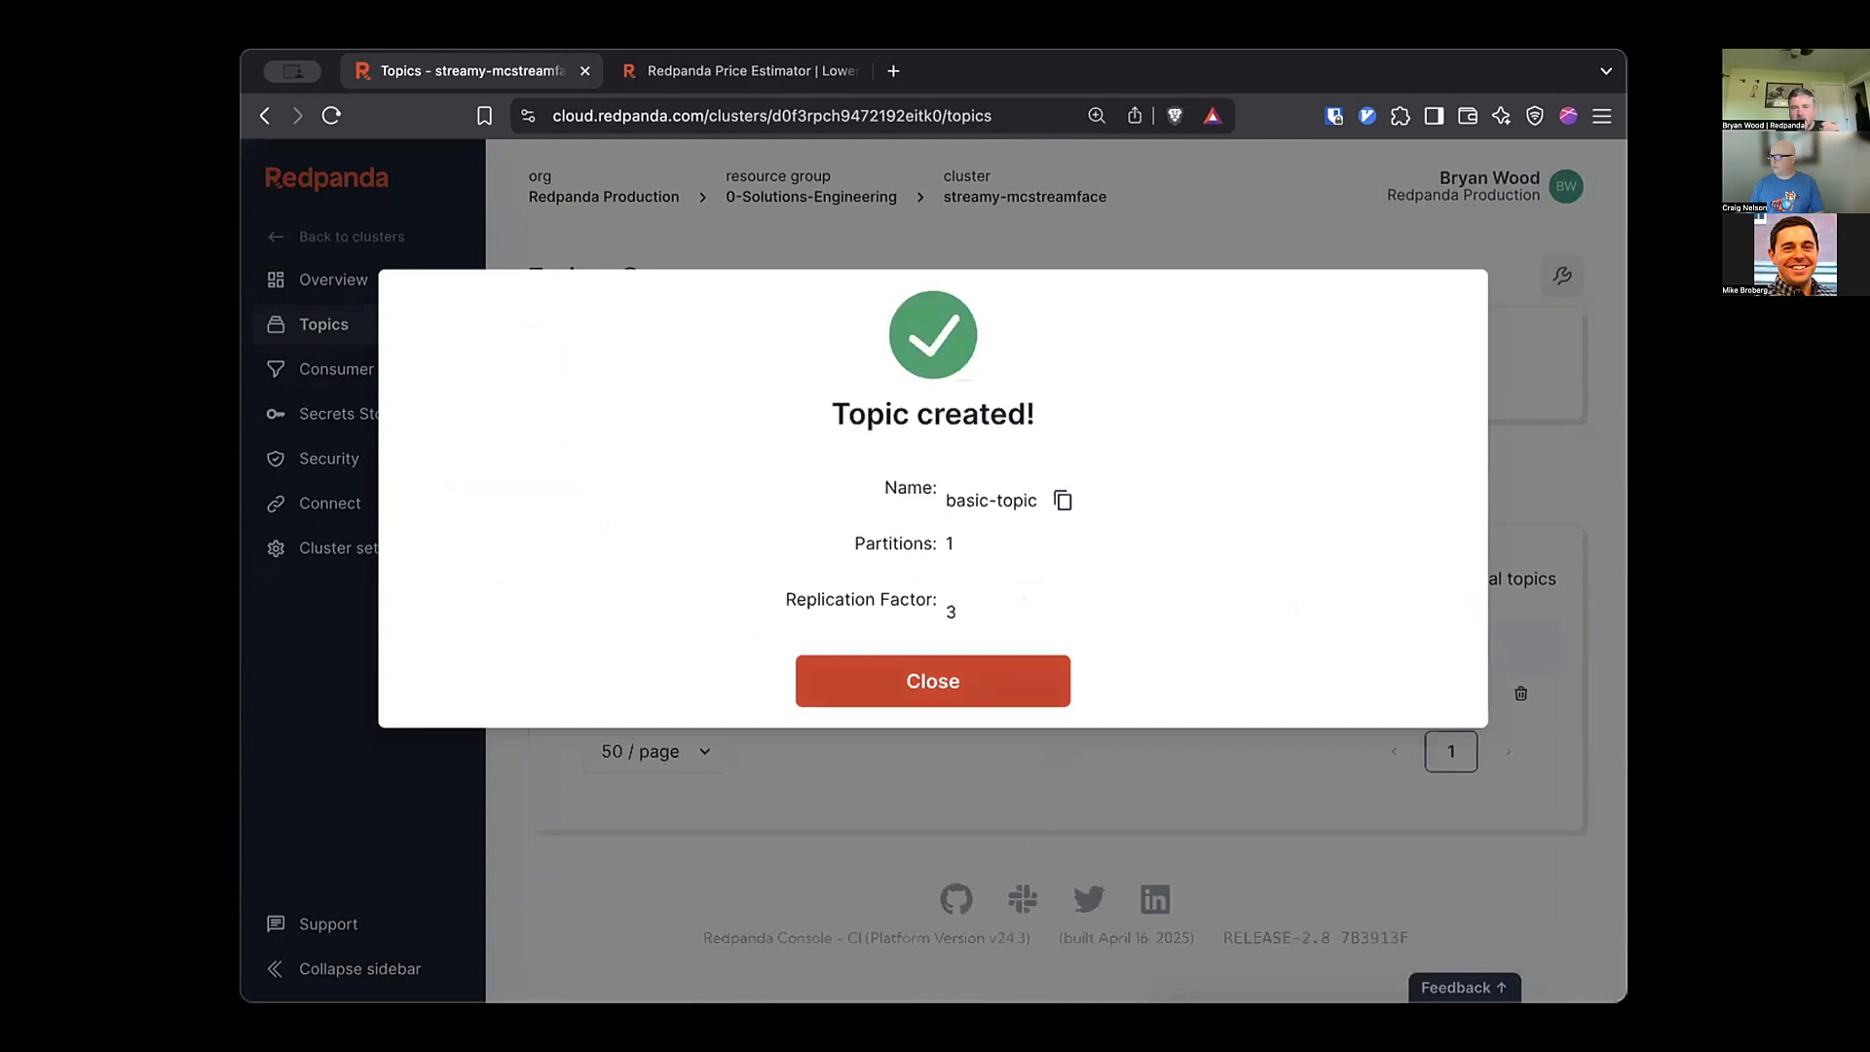
left_click(932, 681)
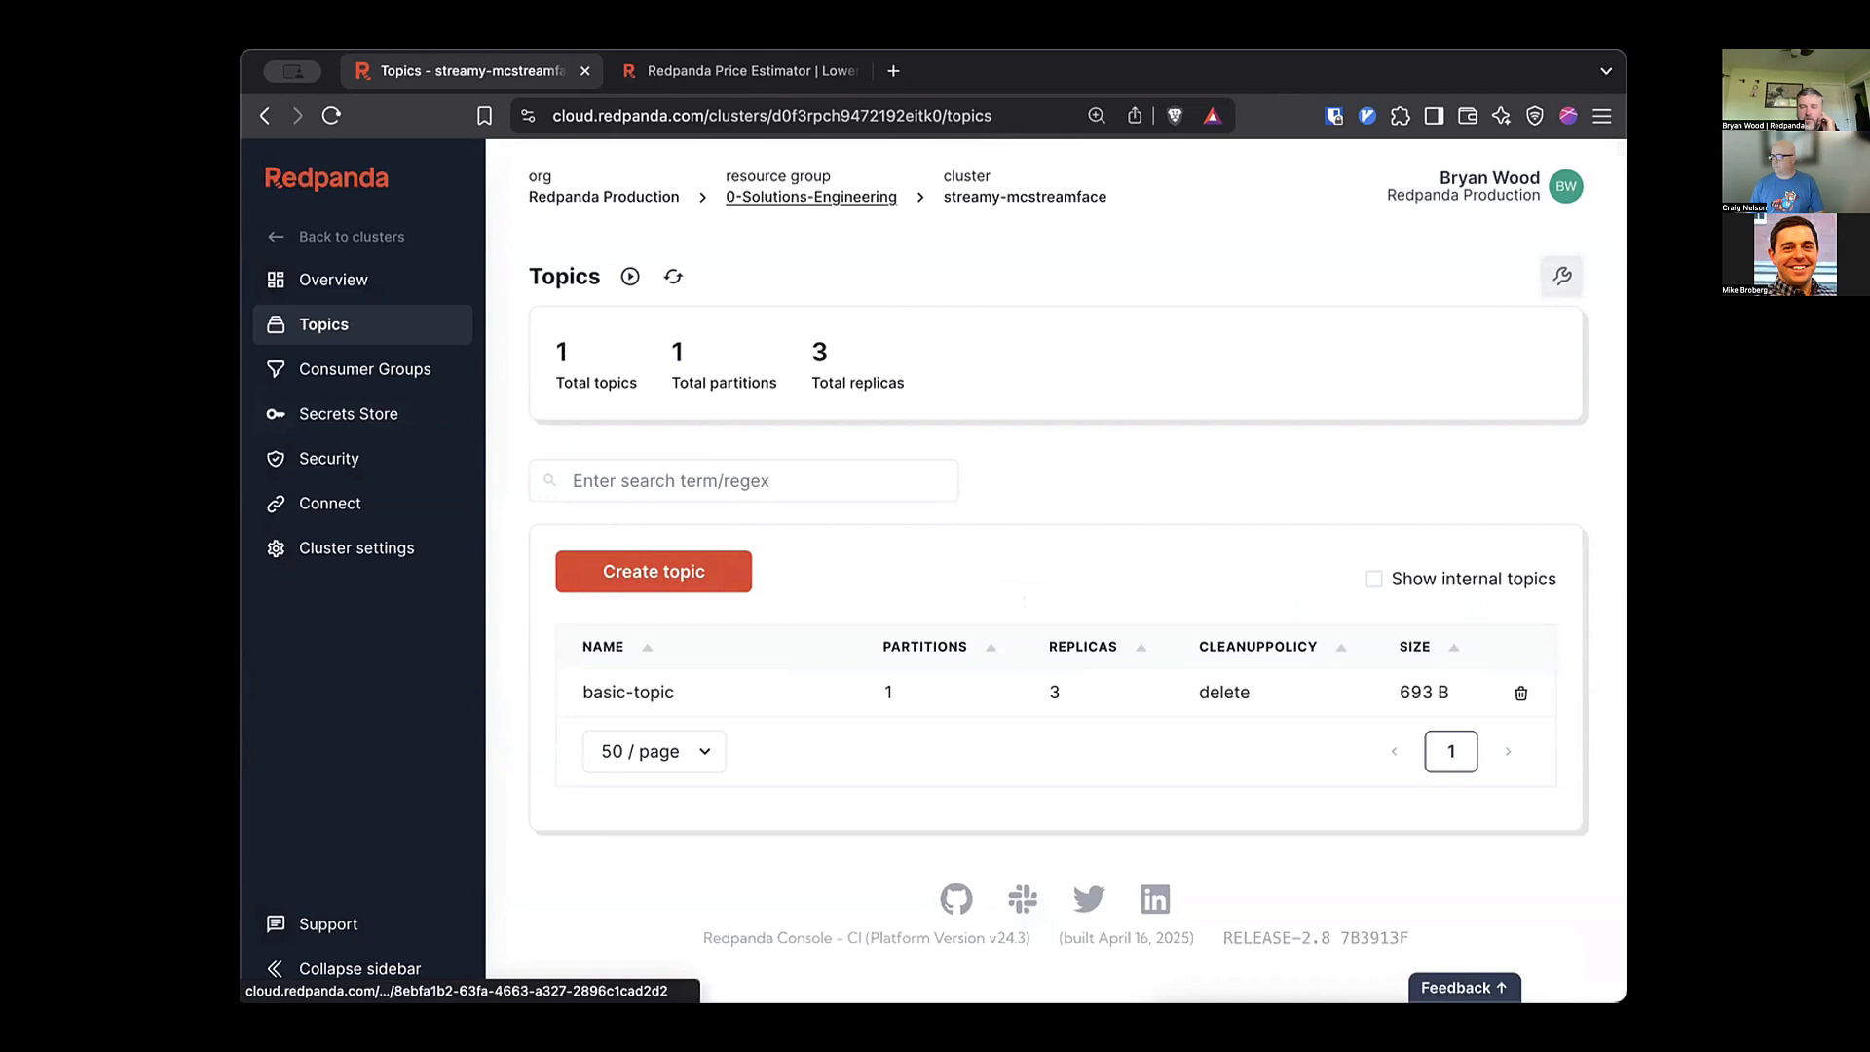
left_click(811, 197)
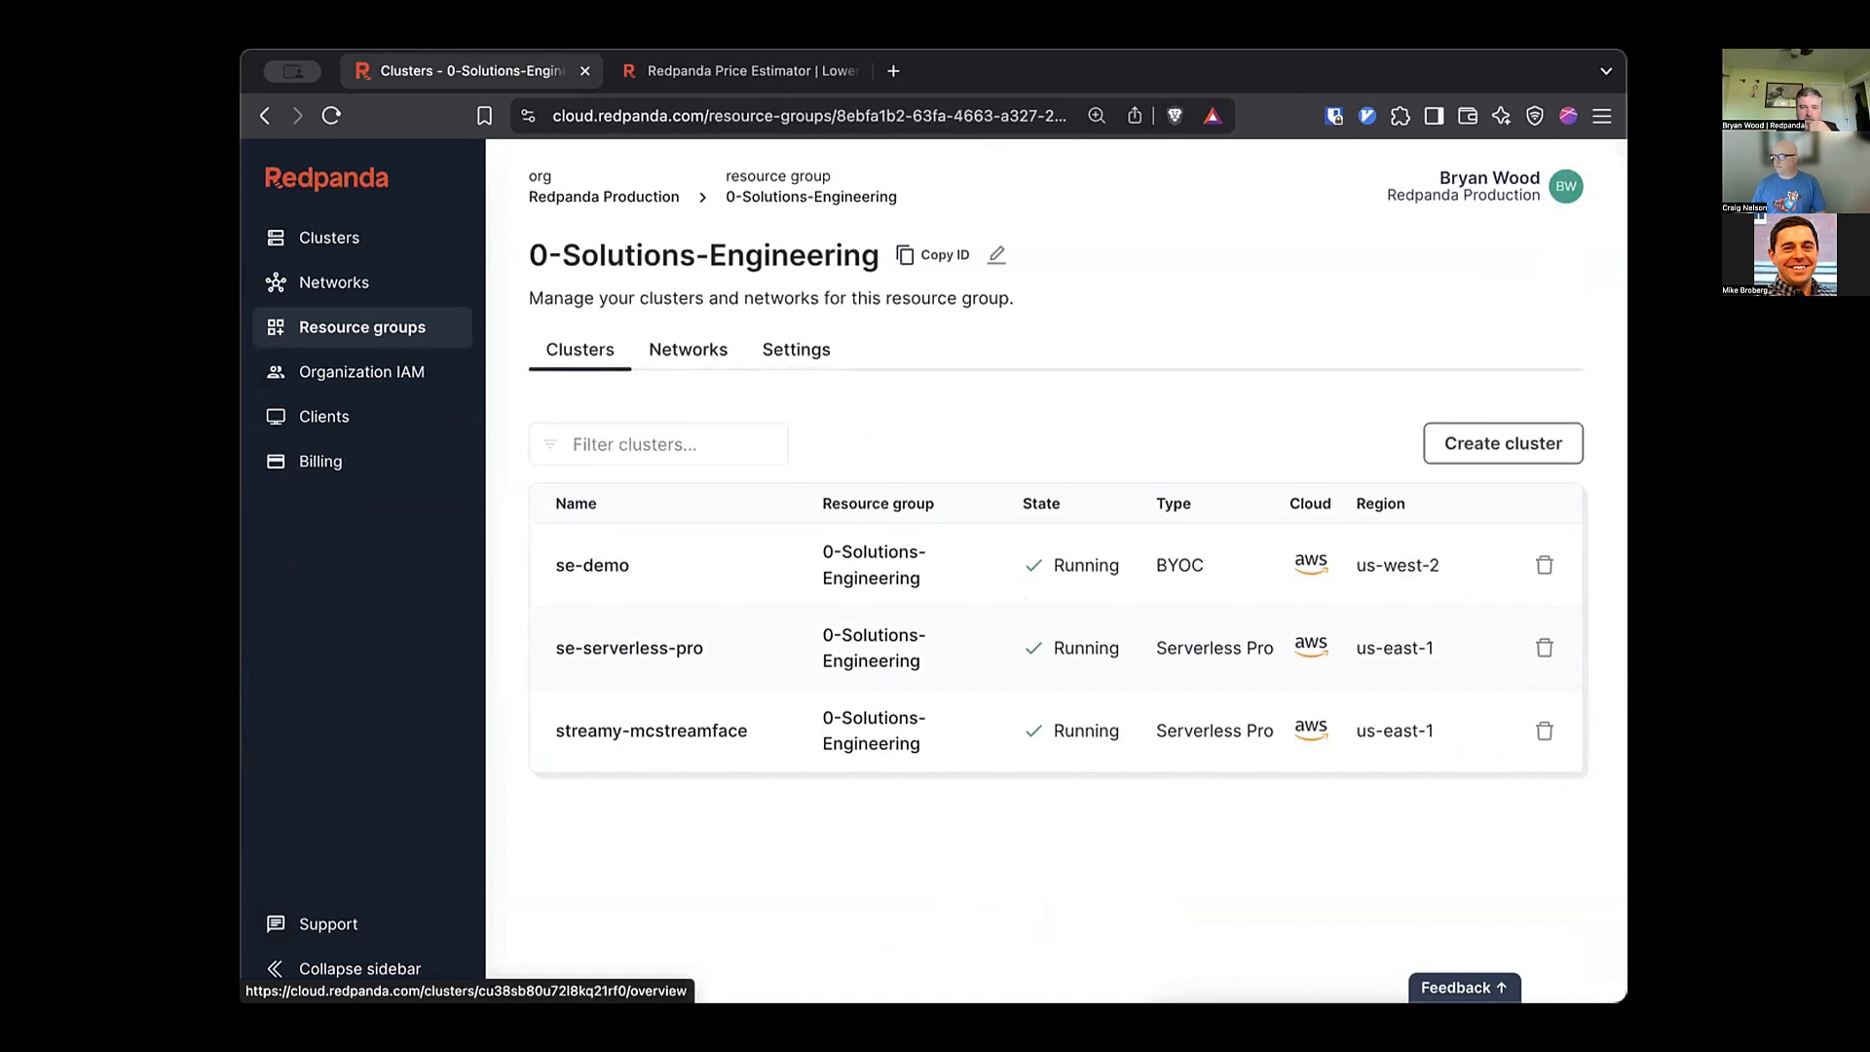
Open the crypto_data topic's messages on the se-serverless-pro cluster.
left_click(630, 647)
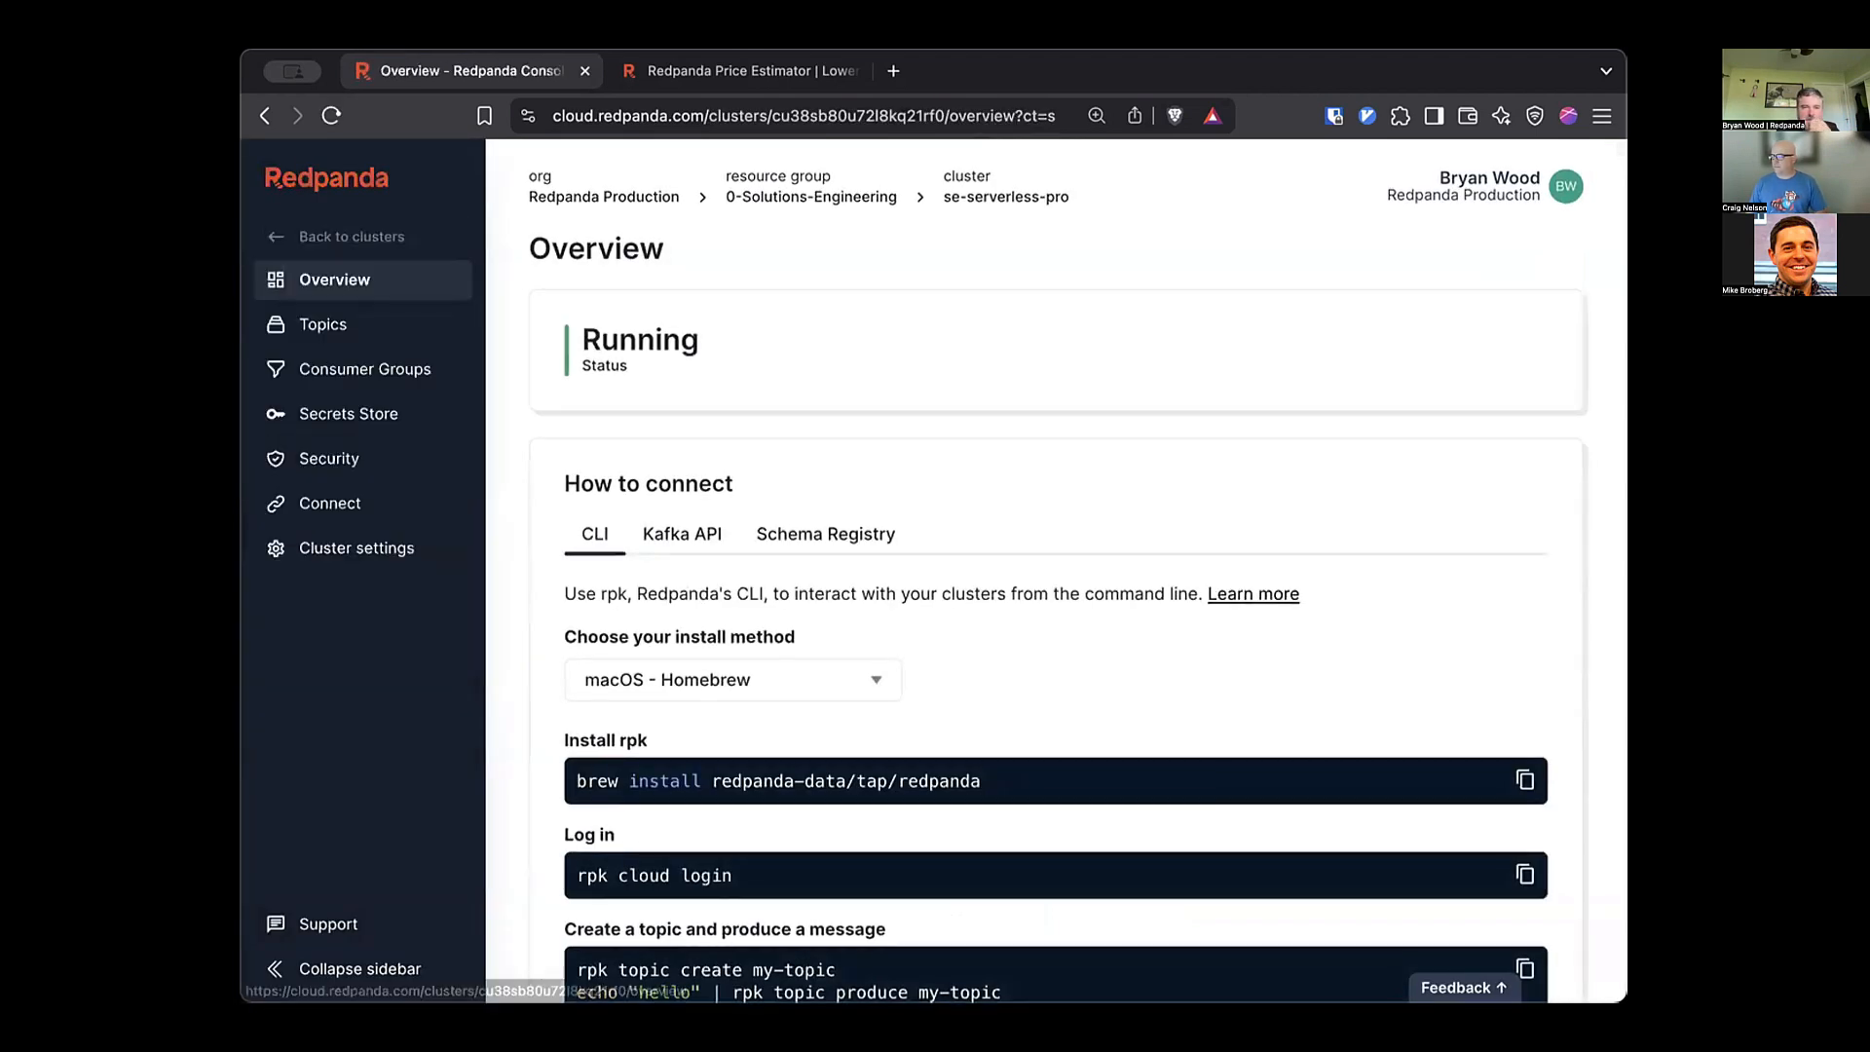
left_click(322, 324)
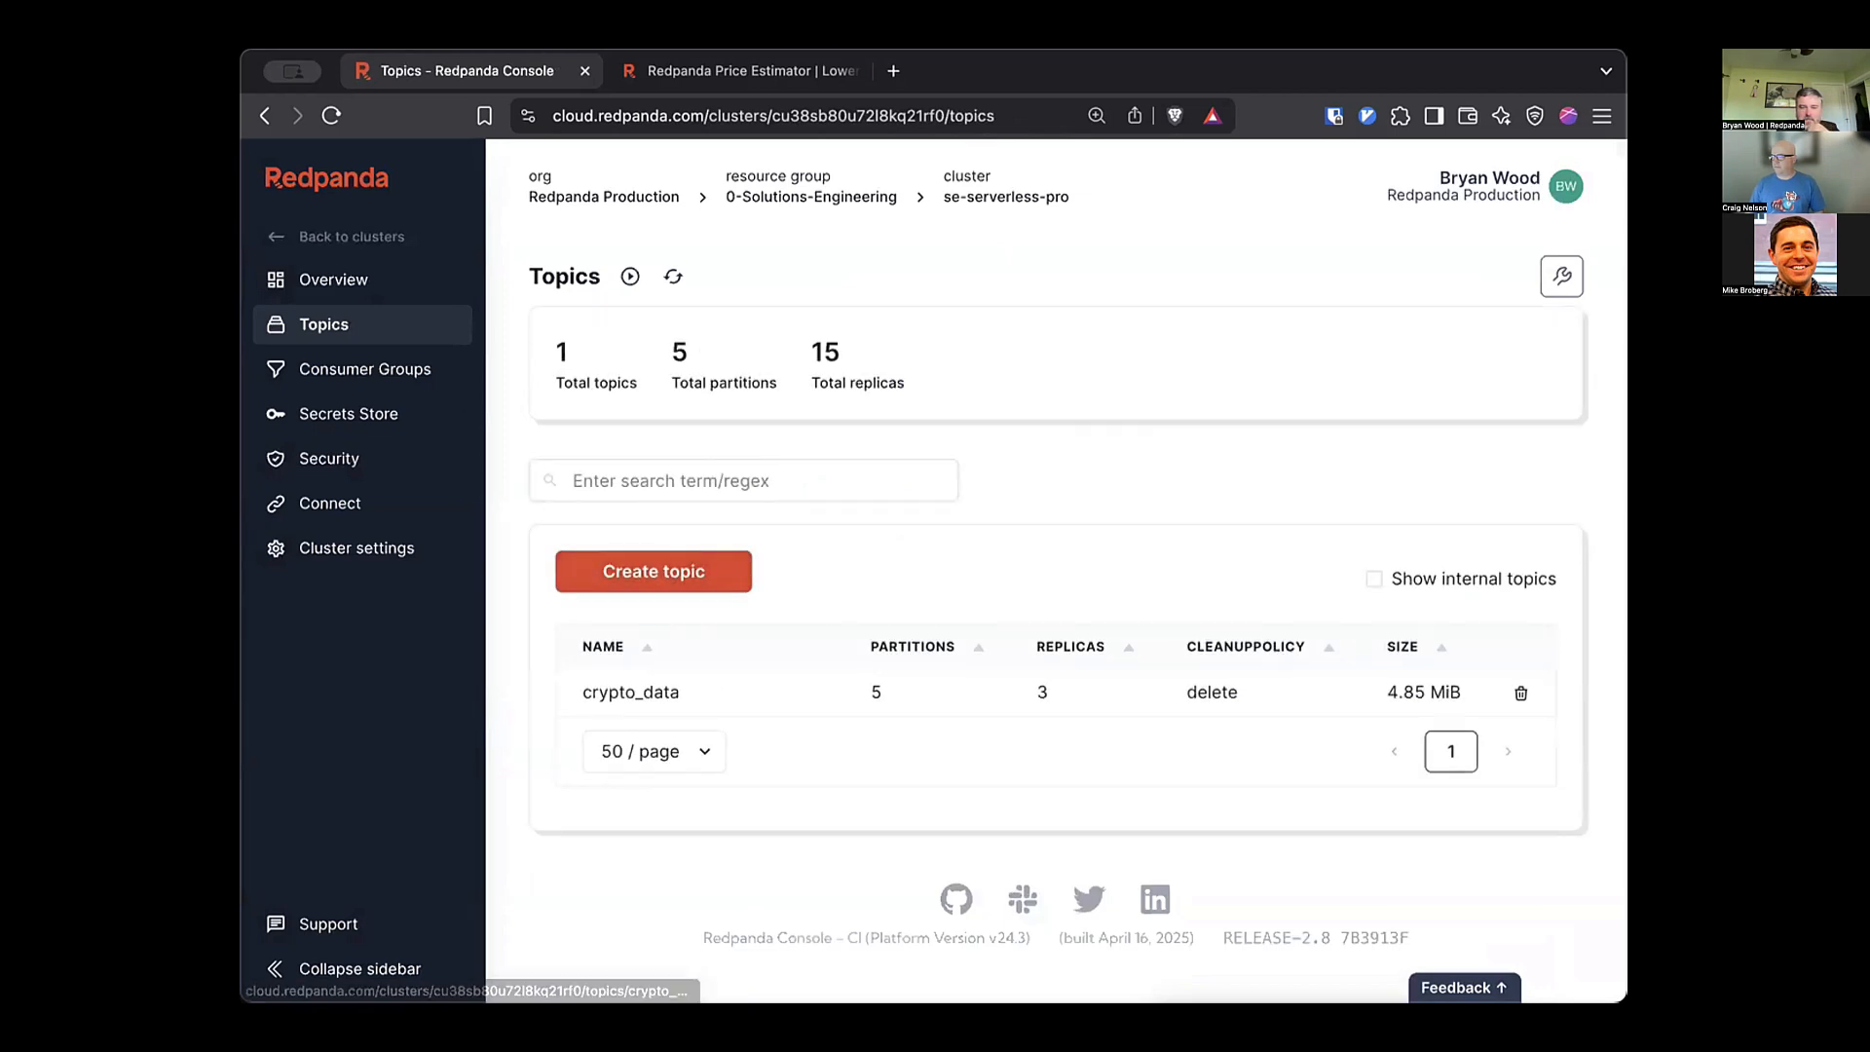
left_click(630, 692)
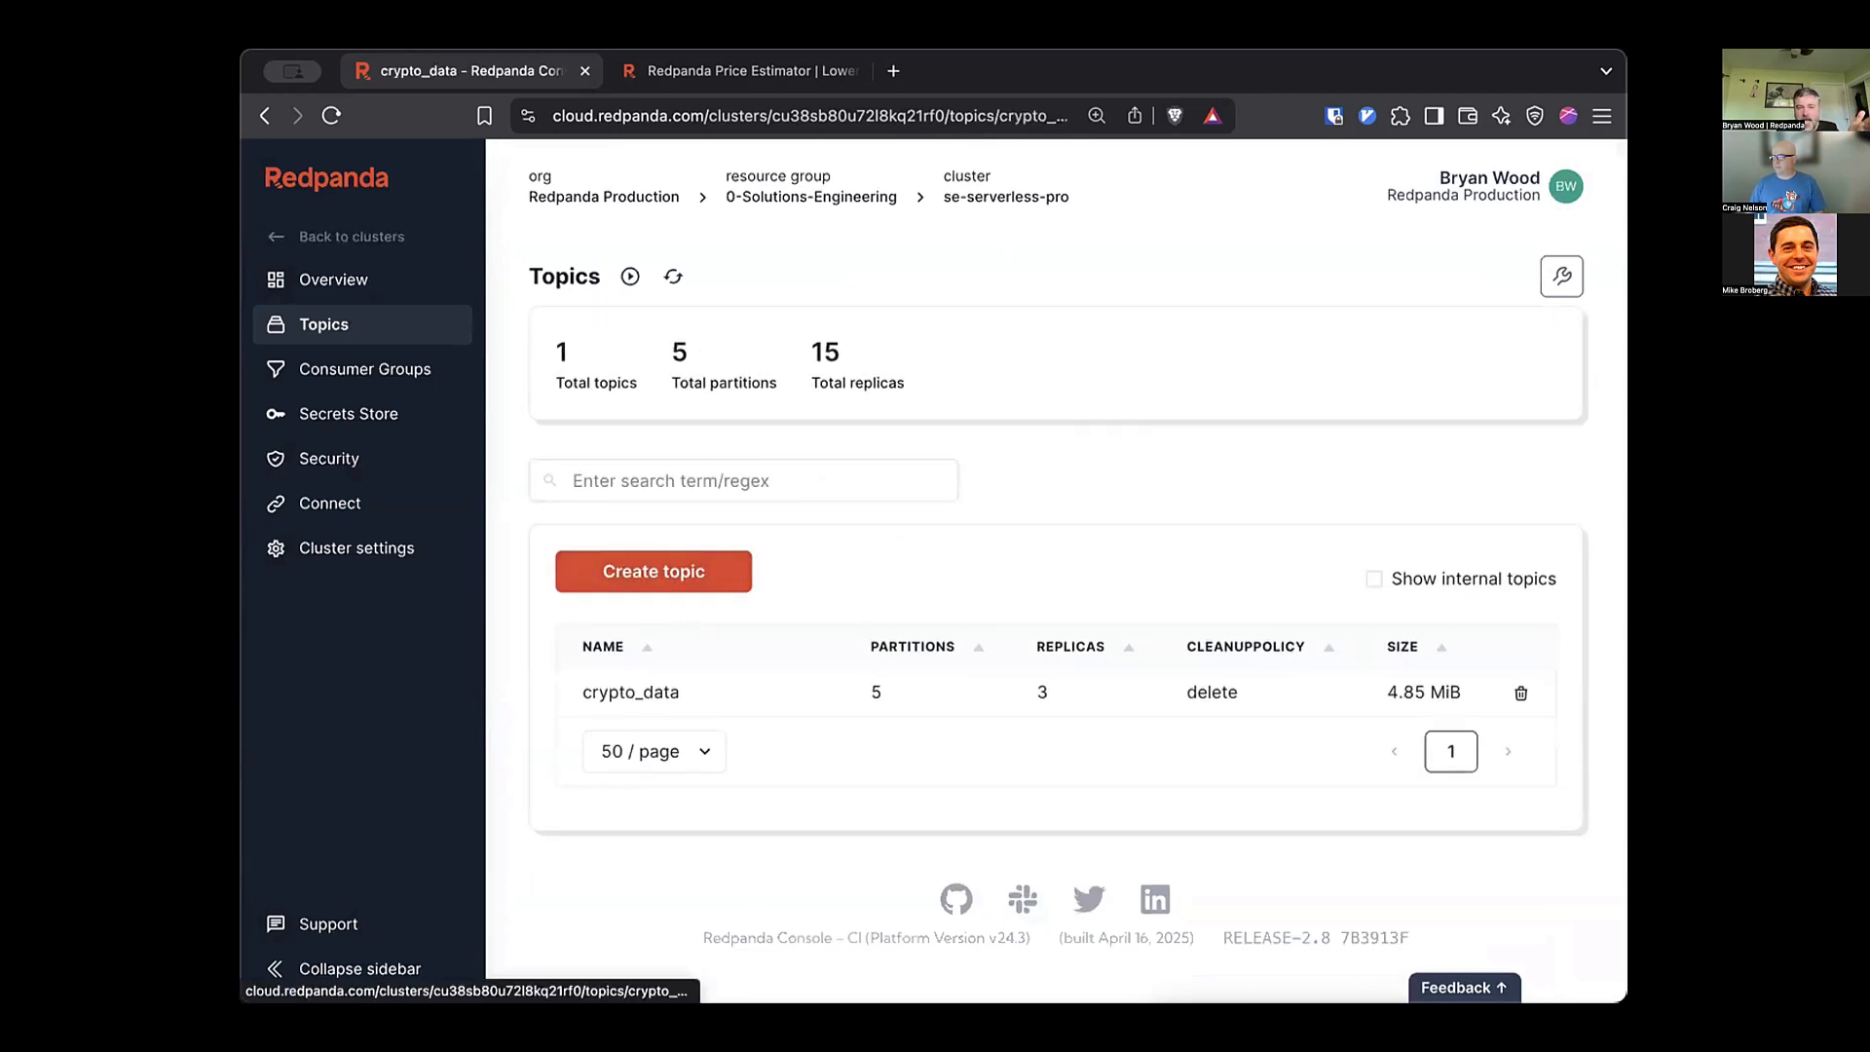
scroll(1056, 572, "down", 5)
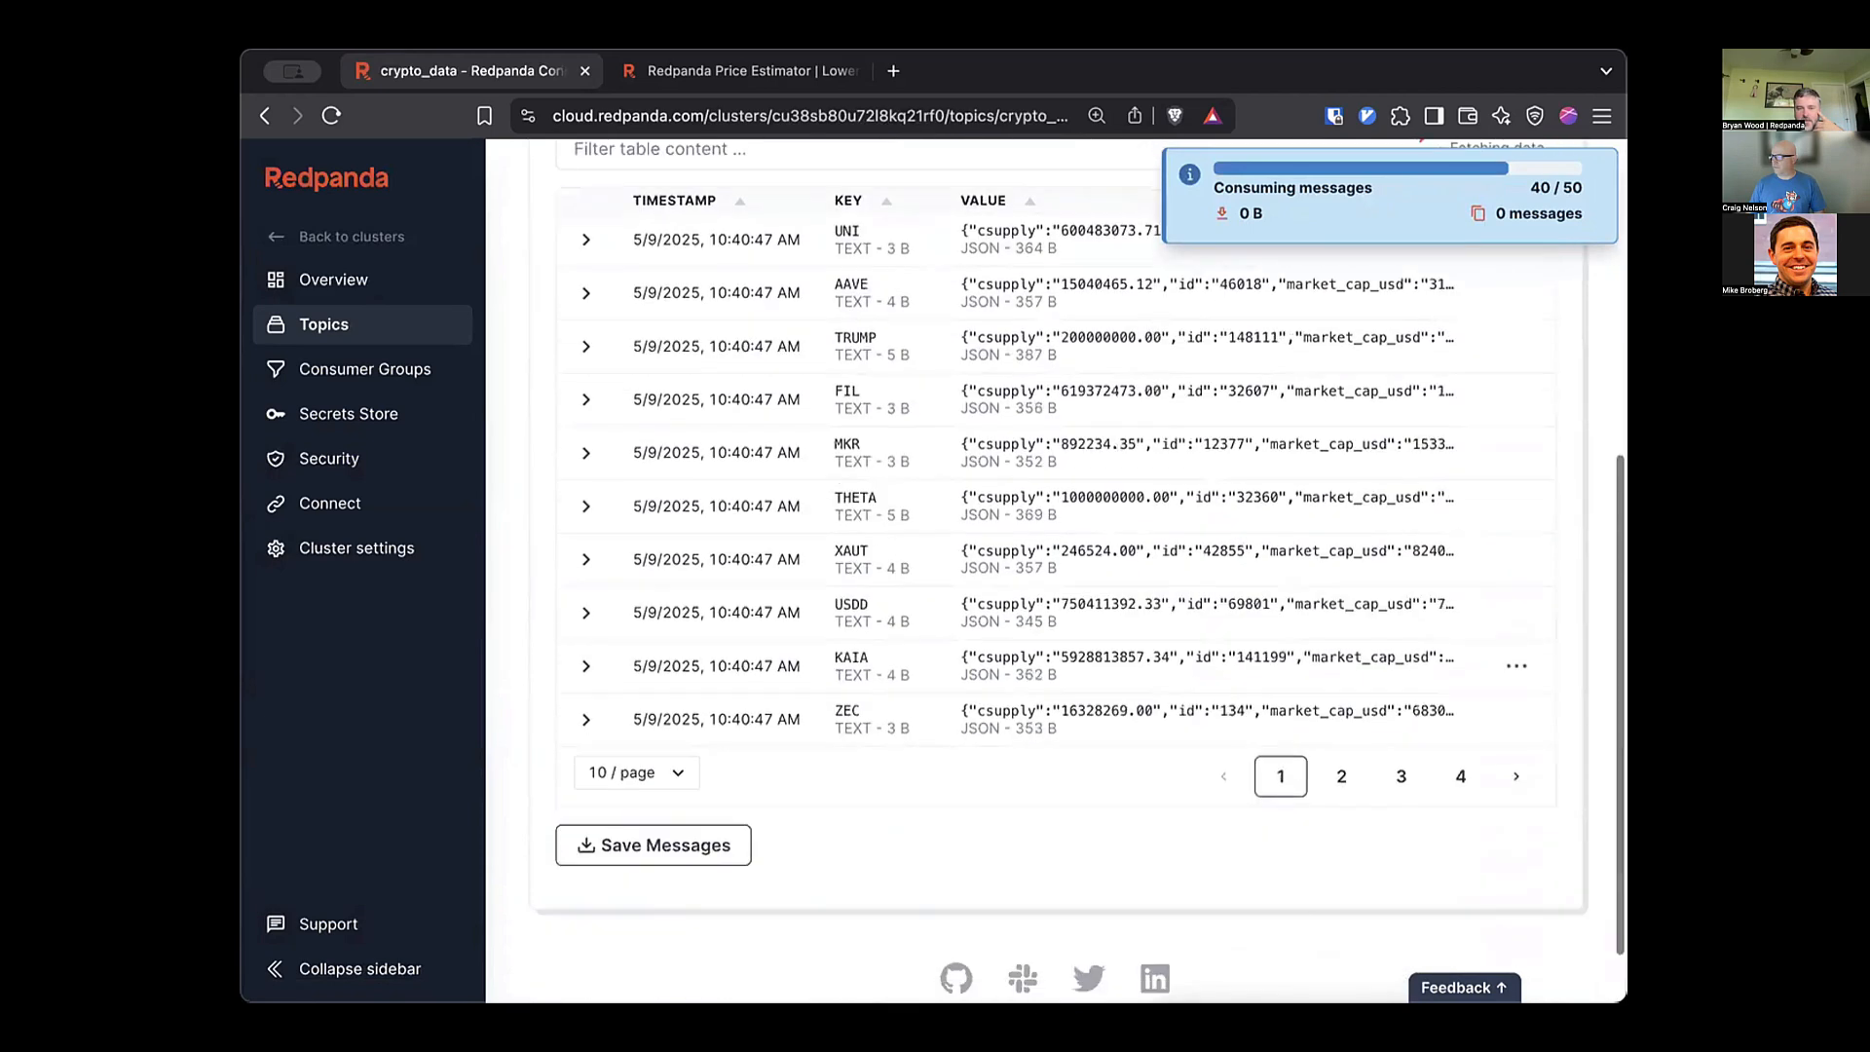
scroll(1056, 572, "up", 5)
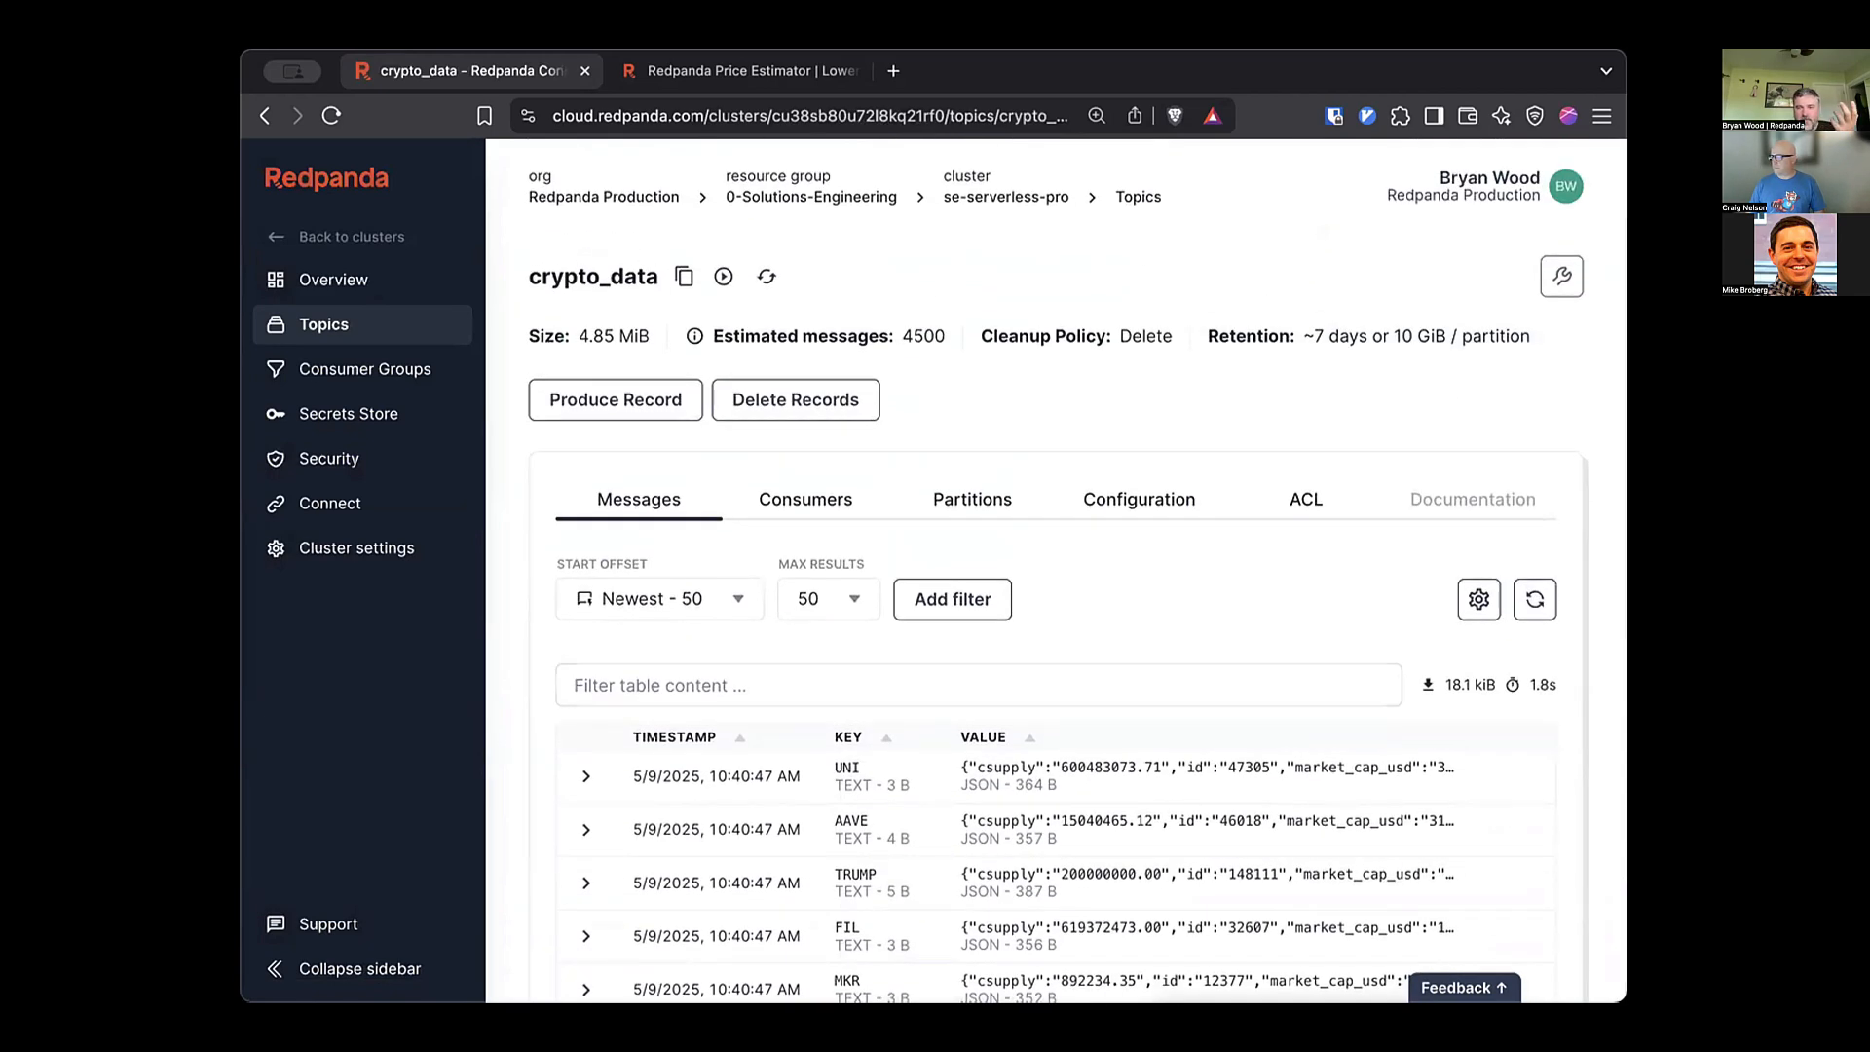
scroll(1517, 614, "down", 3)
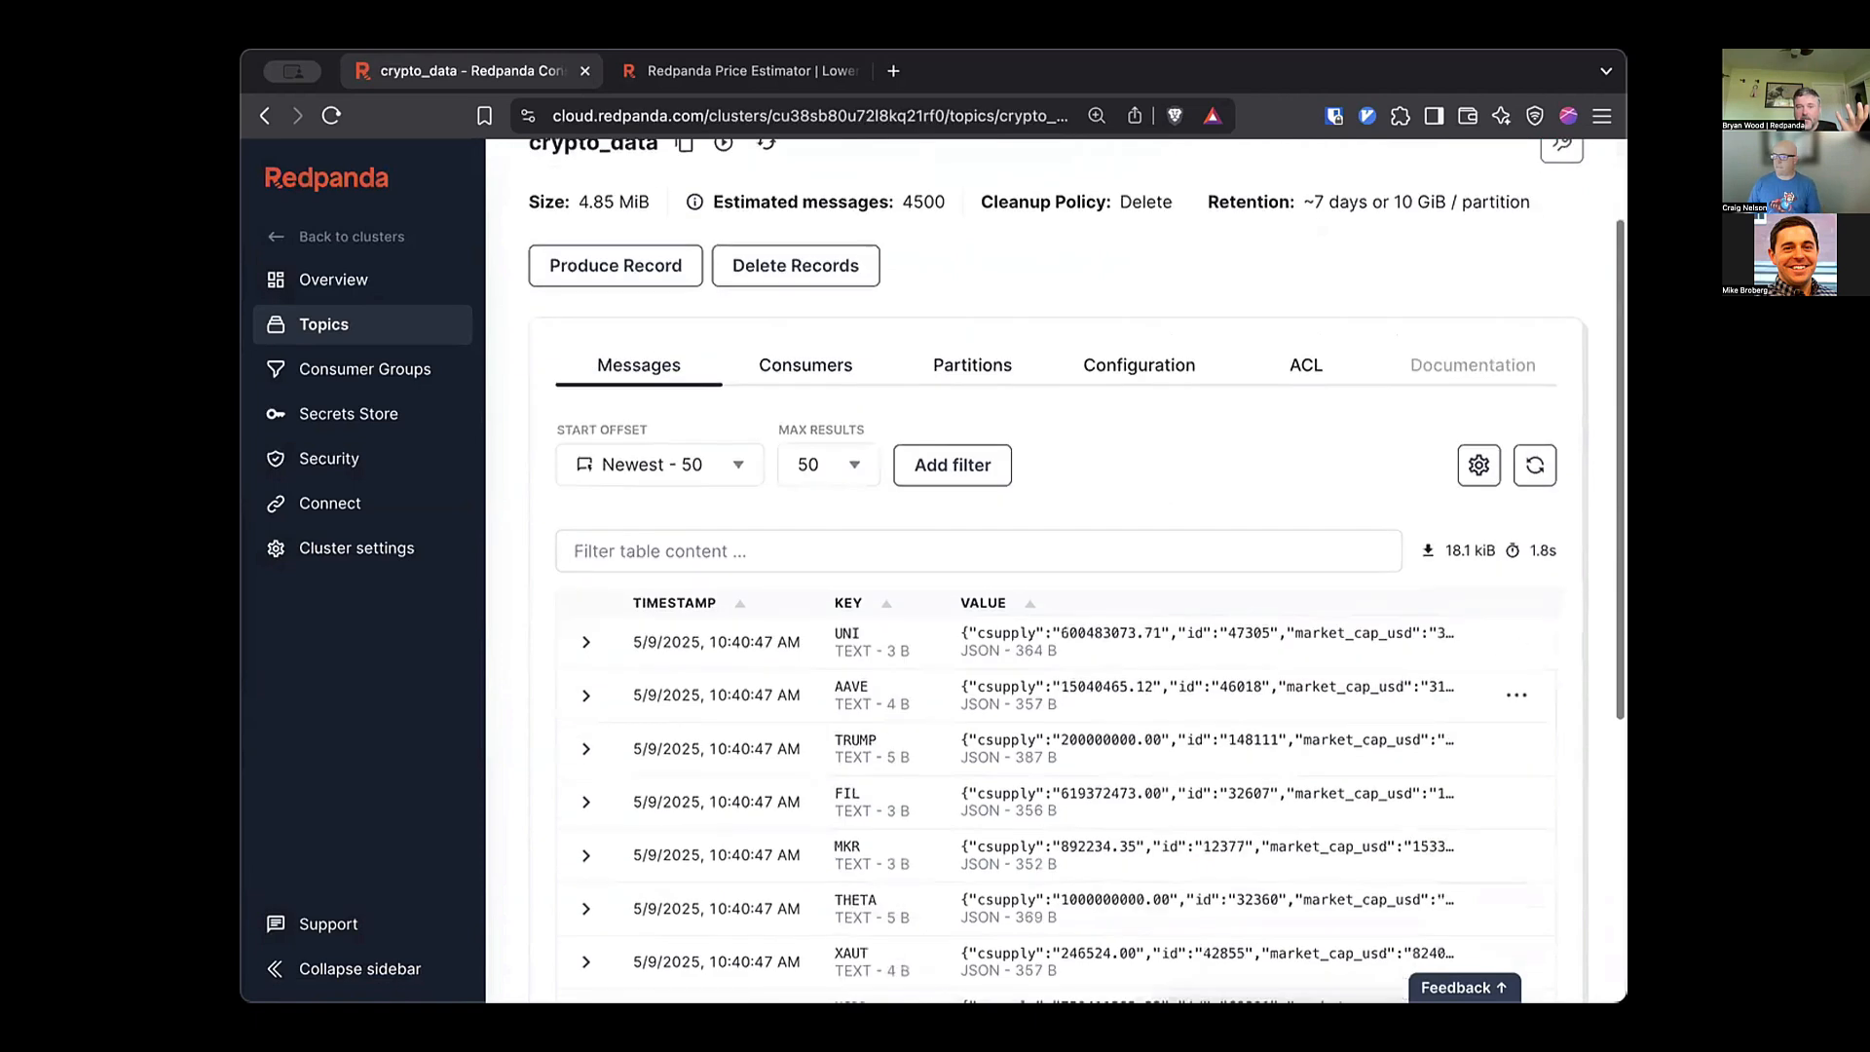
Expand the AAVE message and highlight its offset, 357 B value size and snappy compression.
left_click(587, 561)
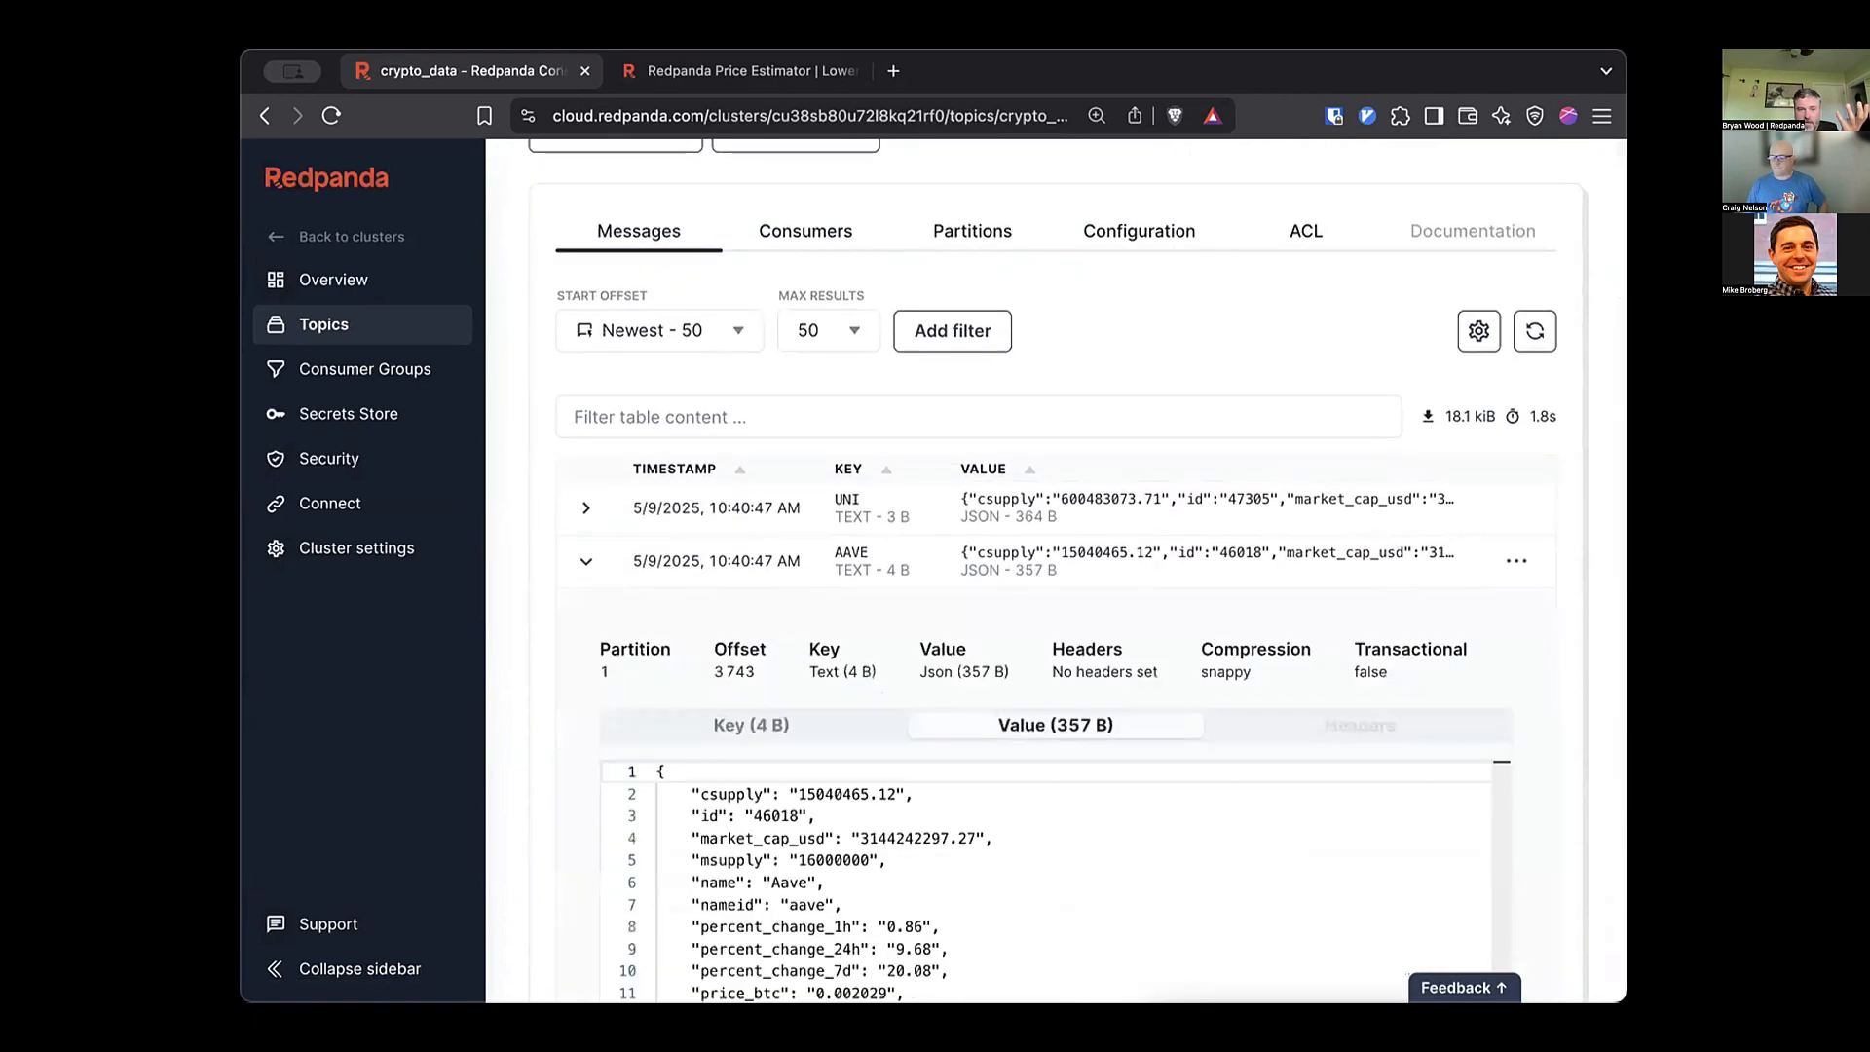
scroll(1056, 572, "down", 3)
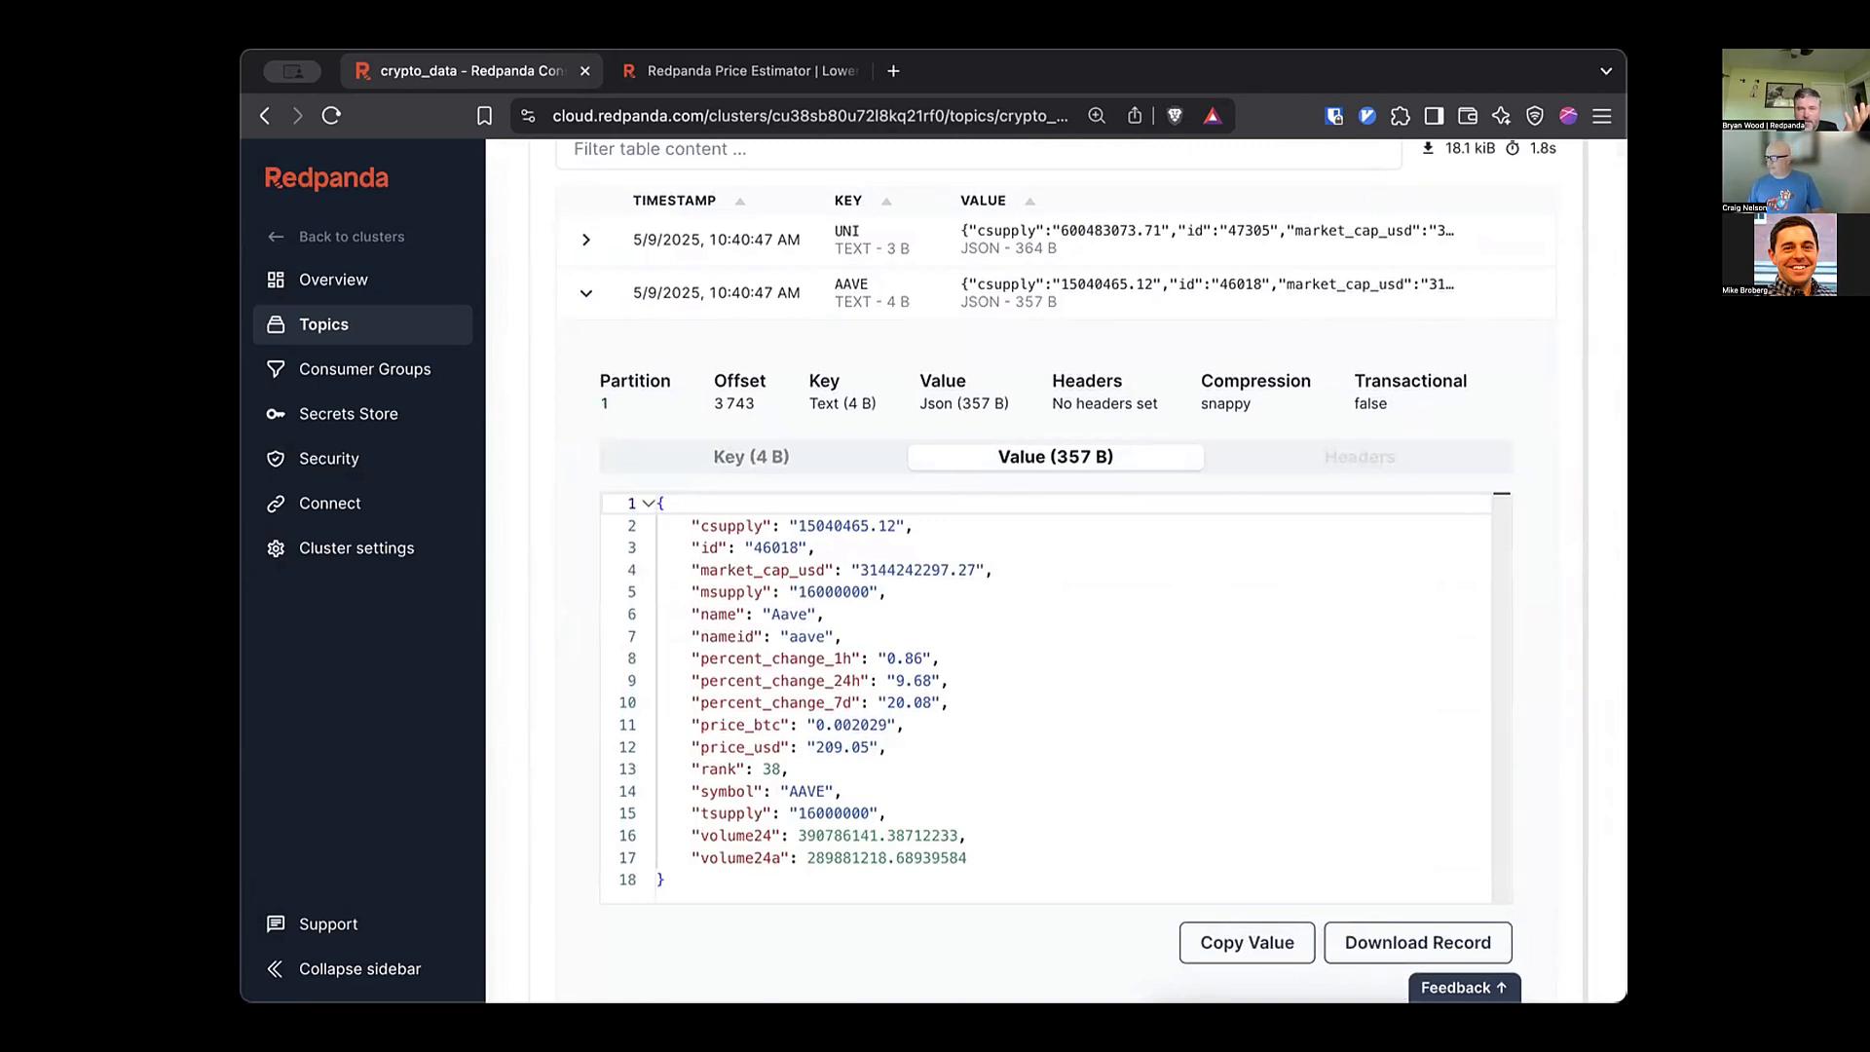
double_click(741, 404)
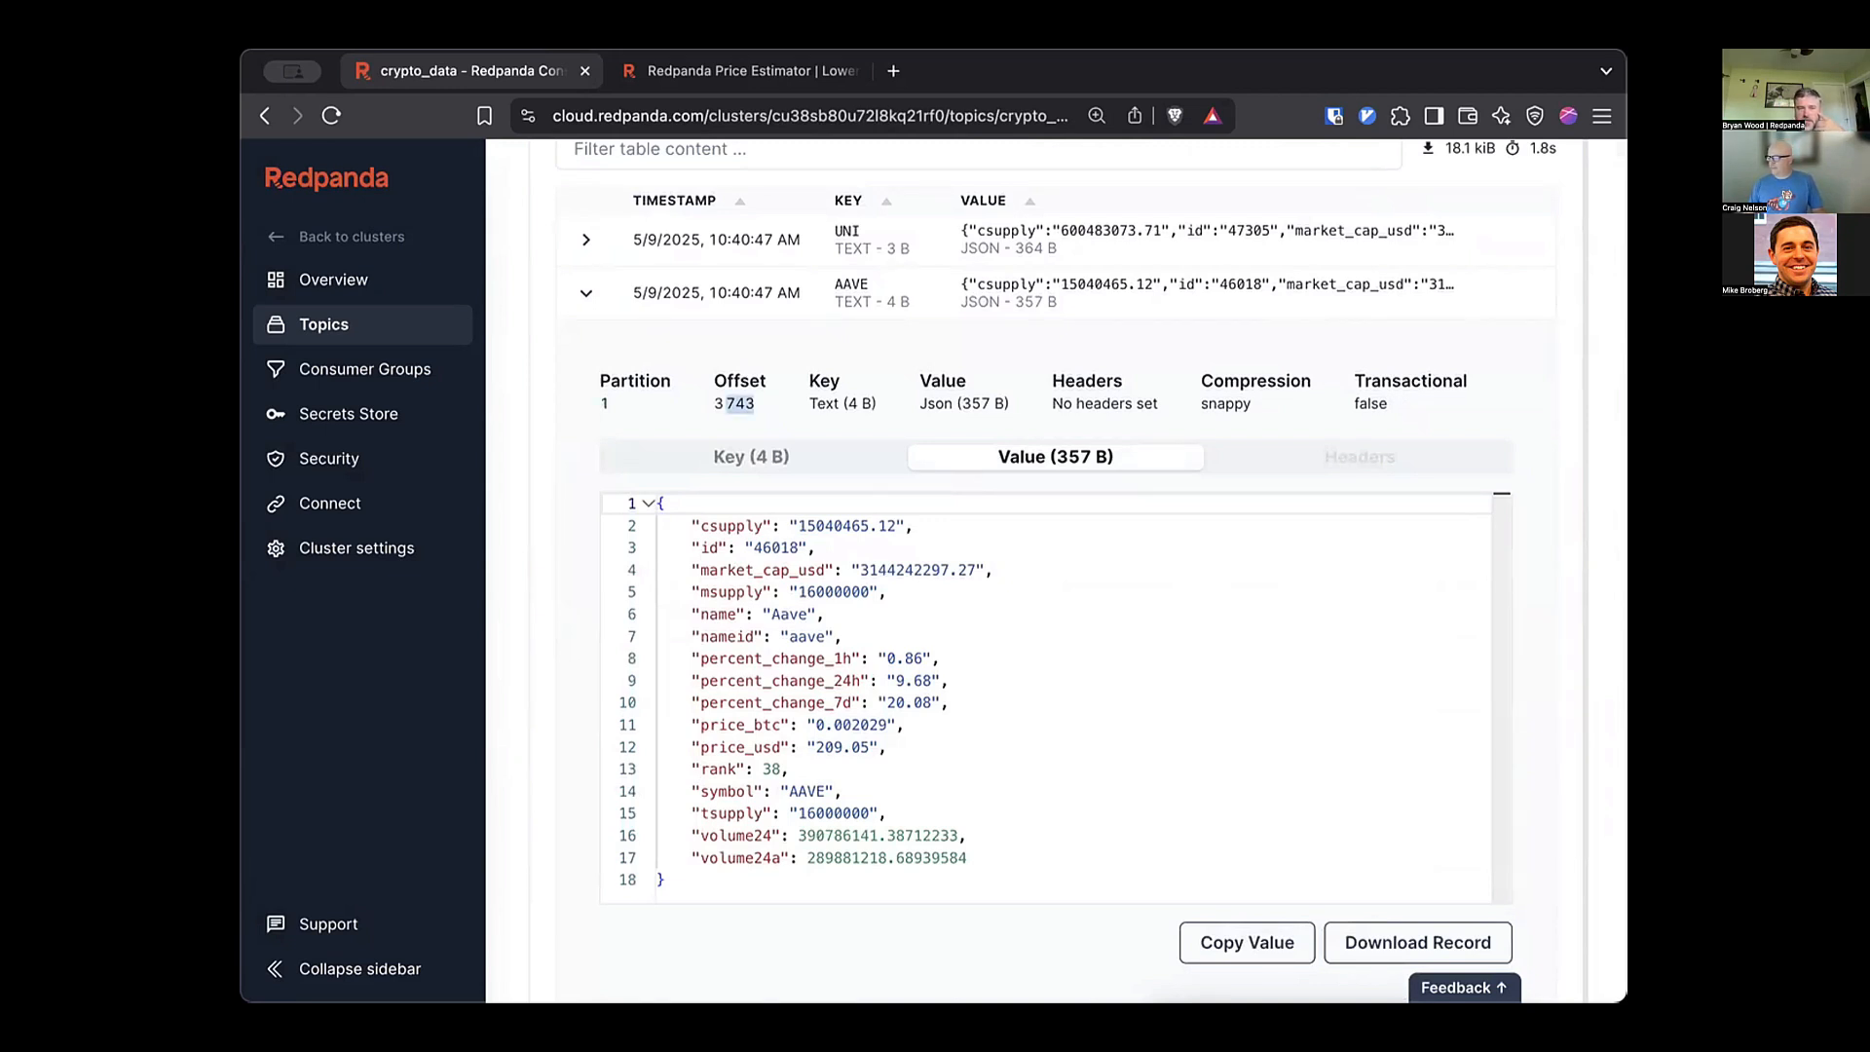
left_click(841, 403)
left_click_drag(926, 403, 981, 403)
double_click(1225, 404)
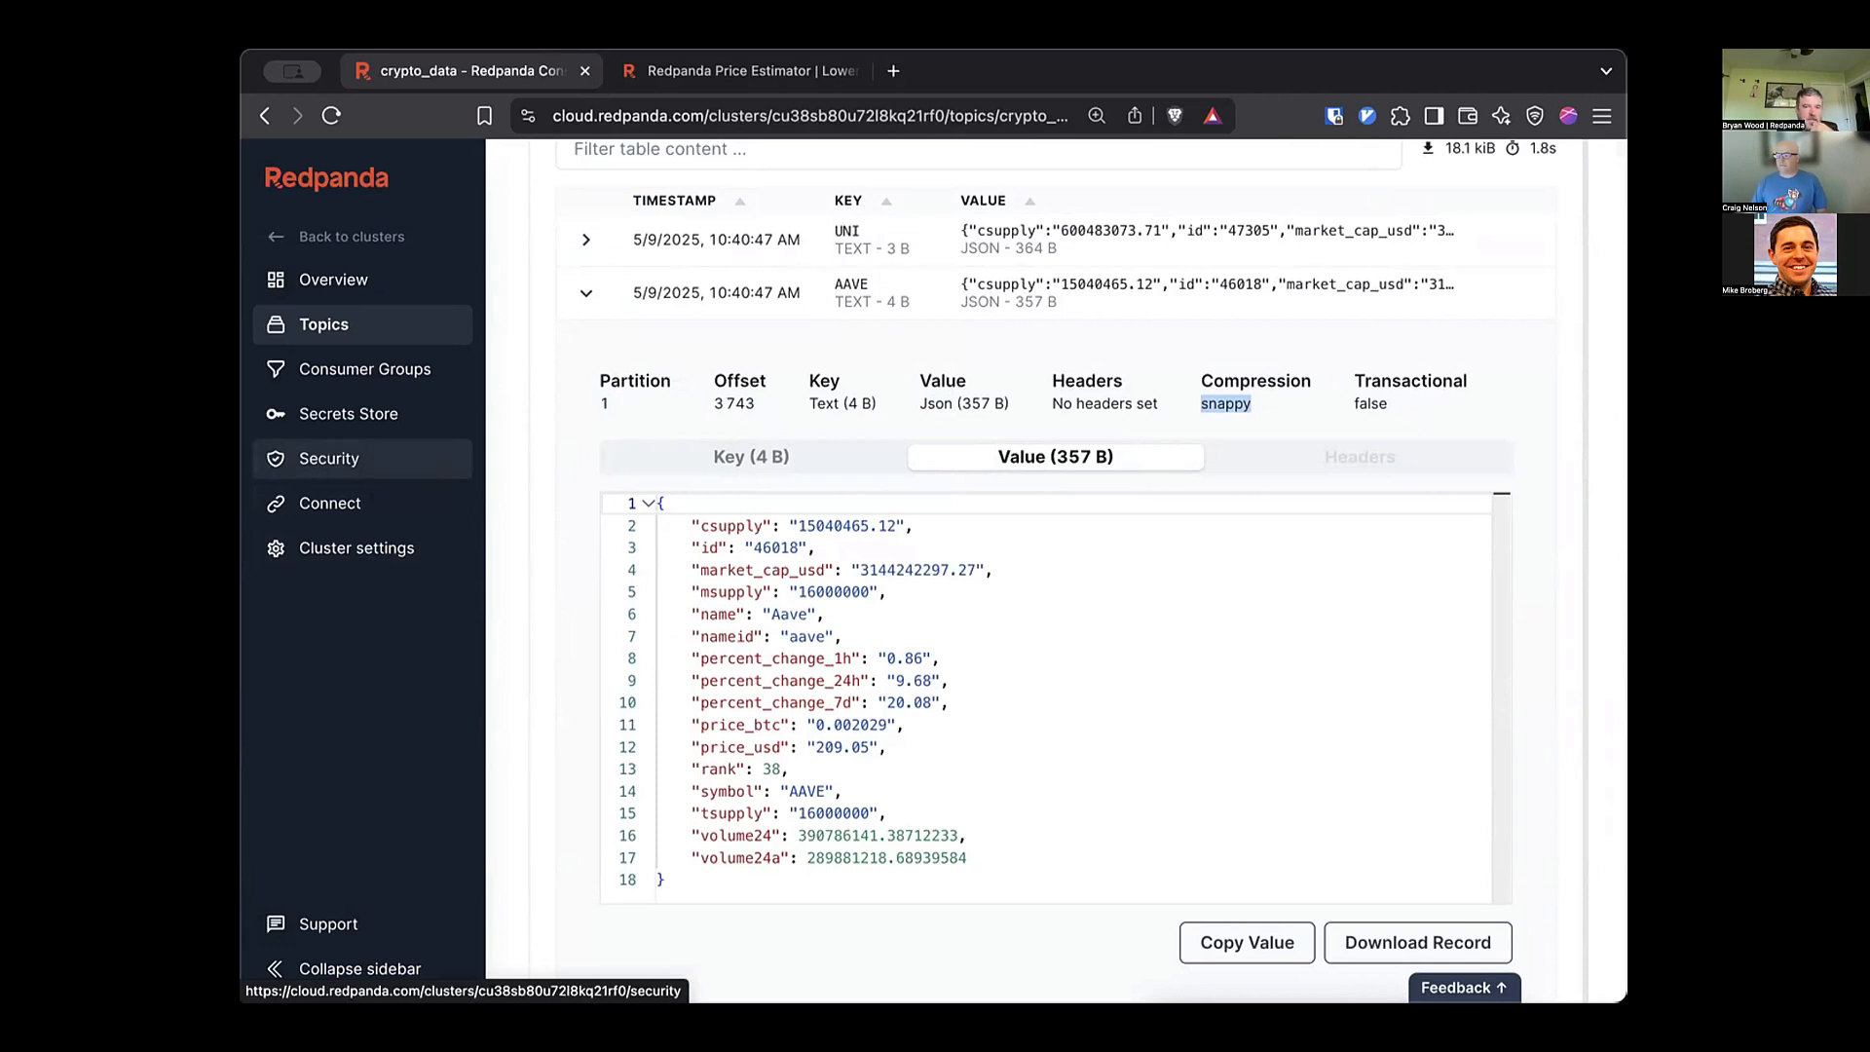
Create a new SCRAM-SHA-256 user on se-serverless-pro and move on to its ACLs.
left_click(330, 458)
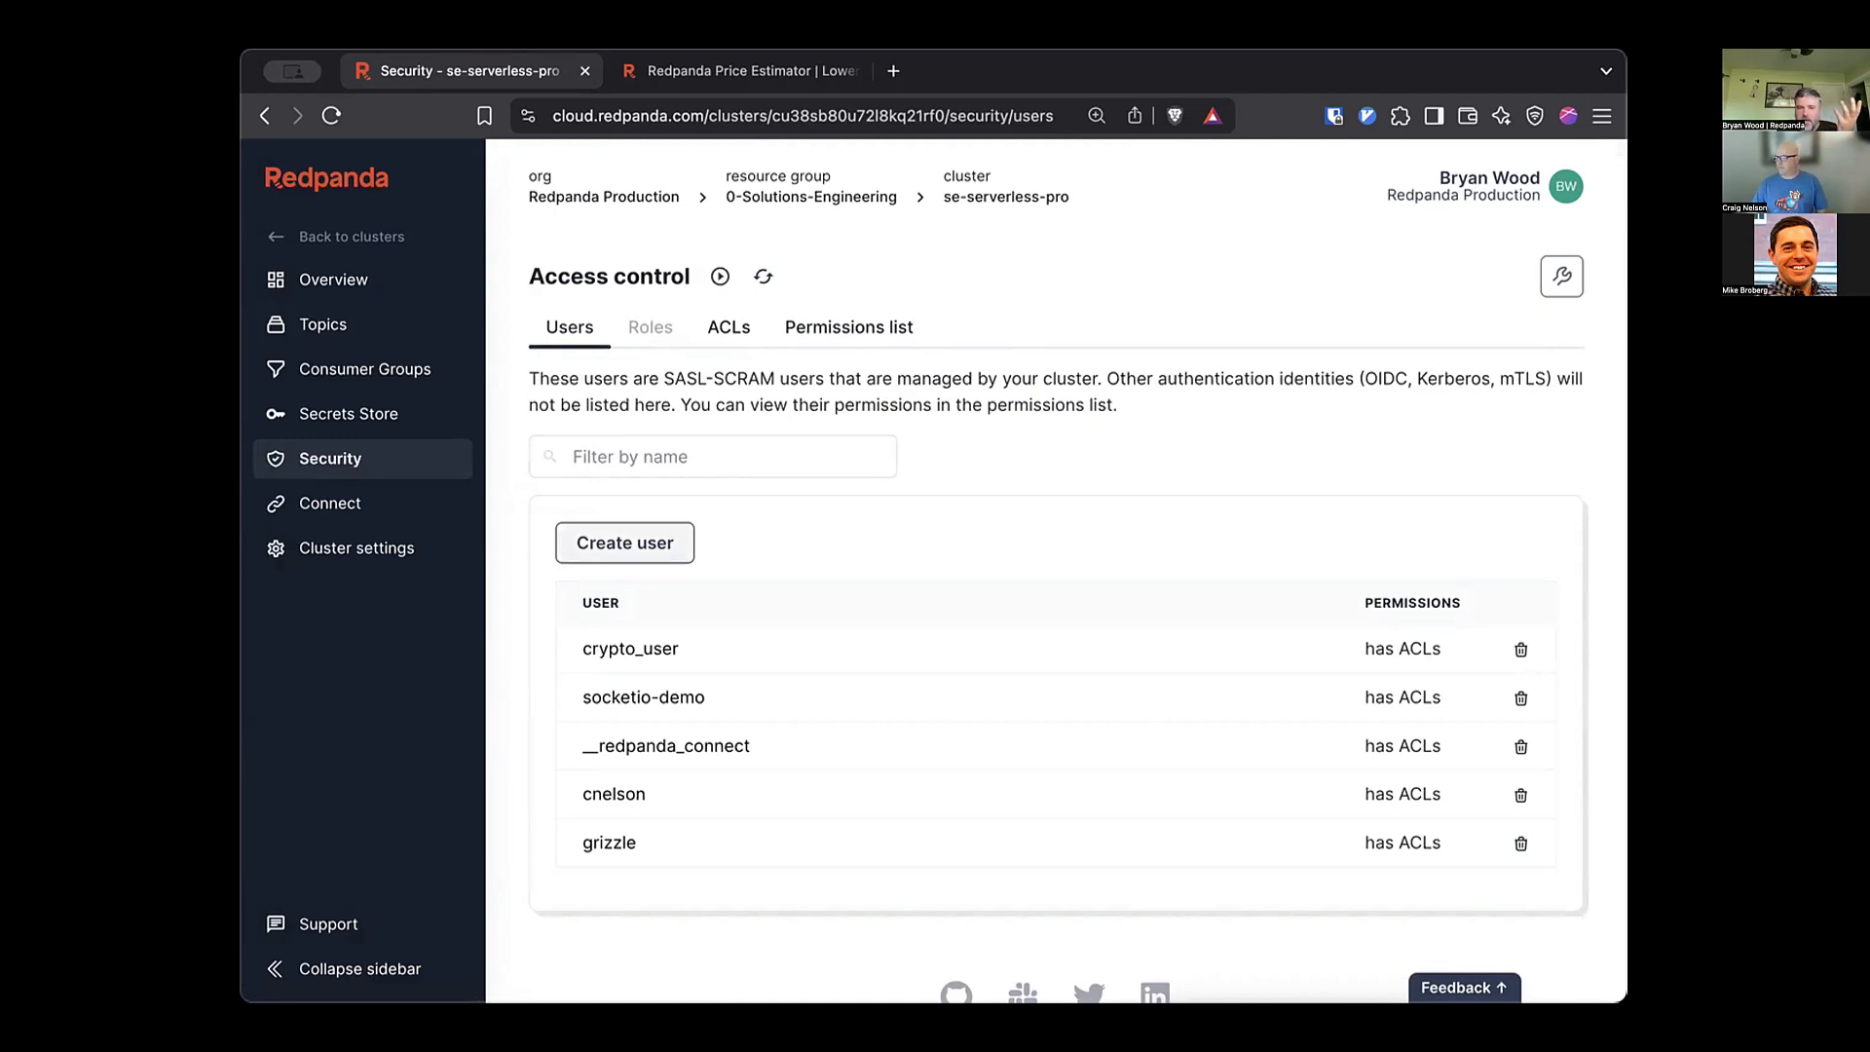
left_click(625, 543)
left_click(811, 658)
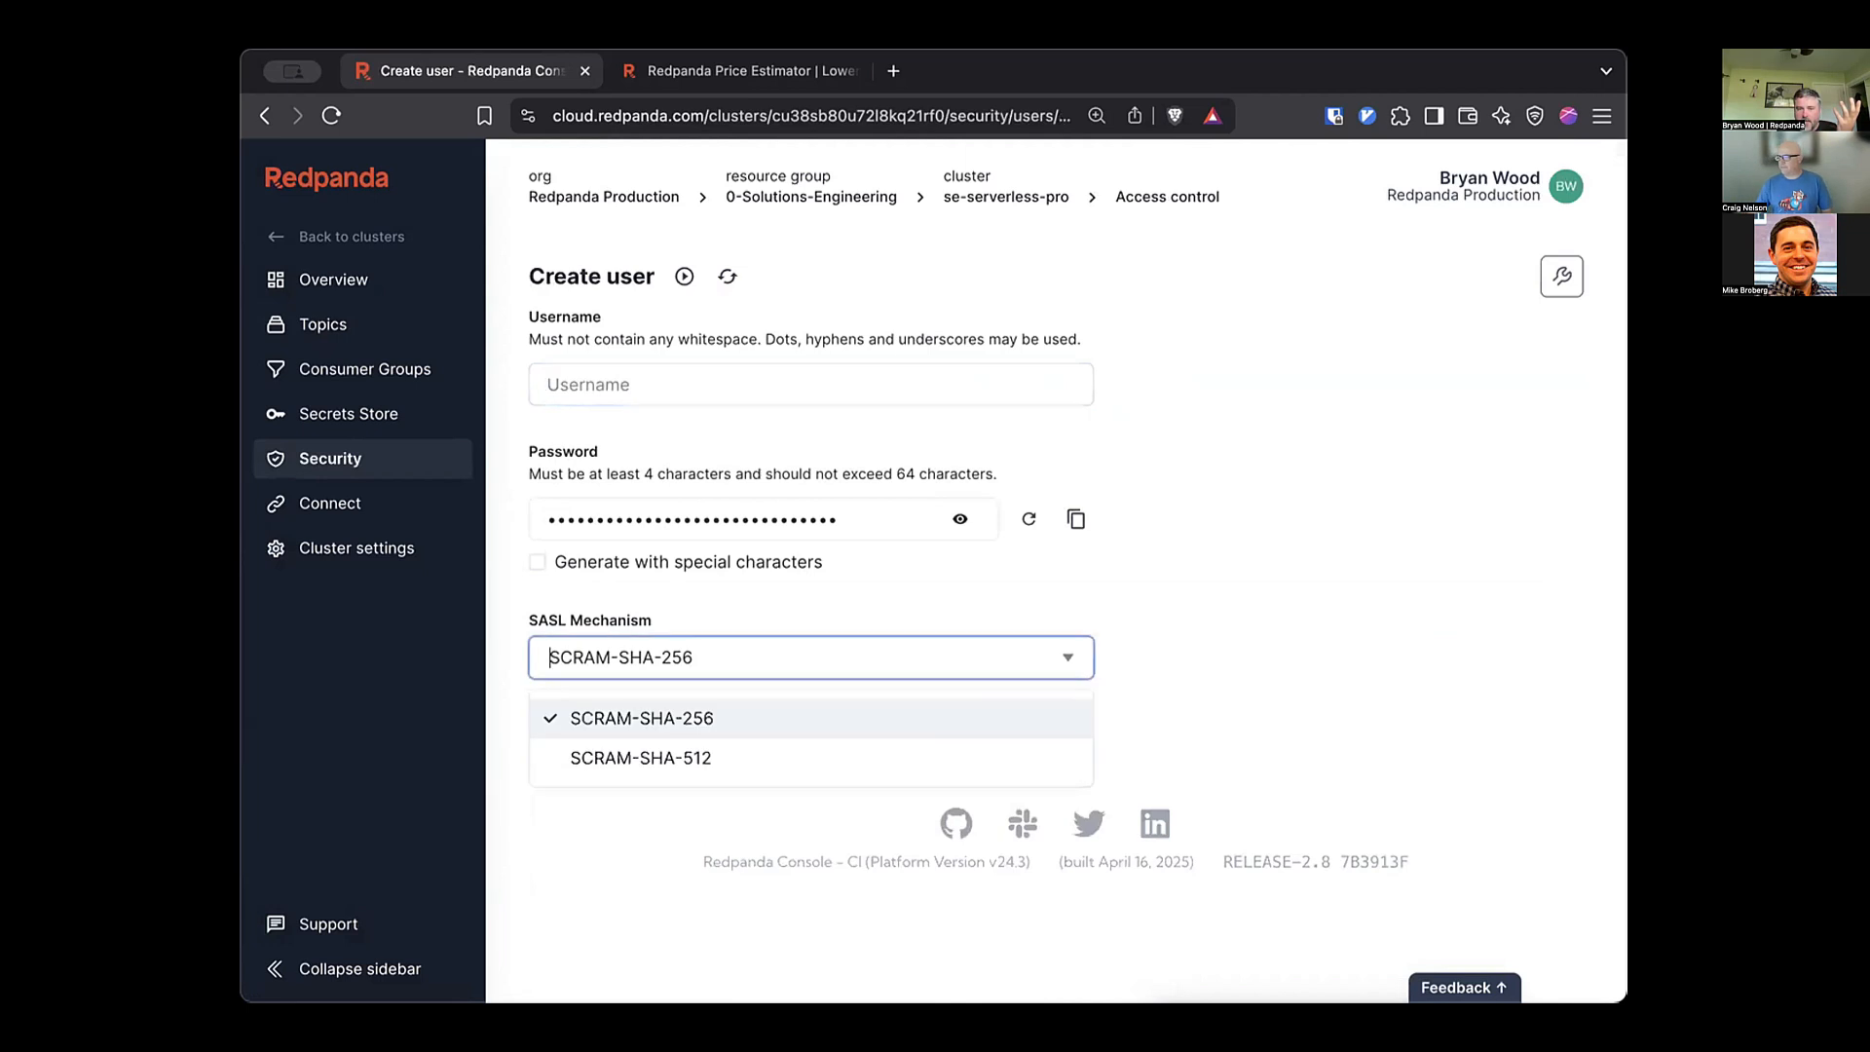
key("Escape")
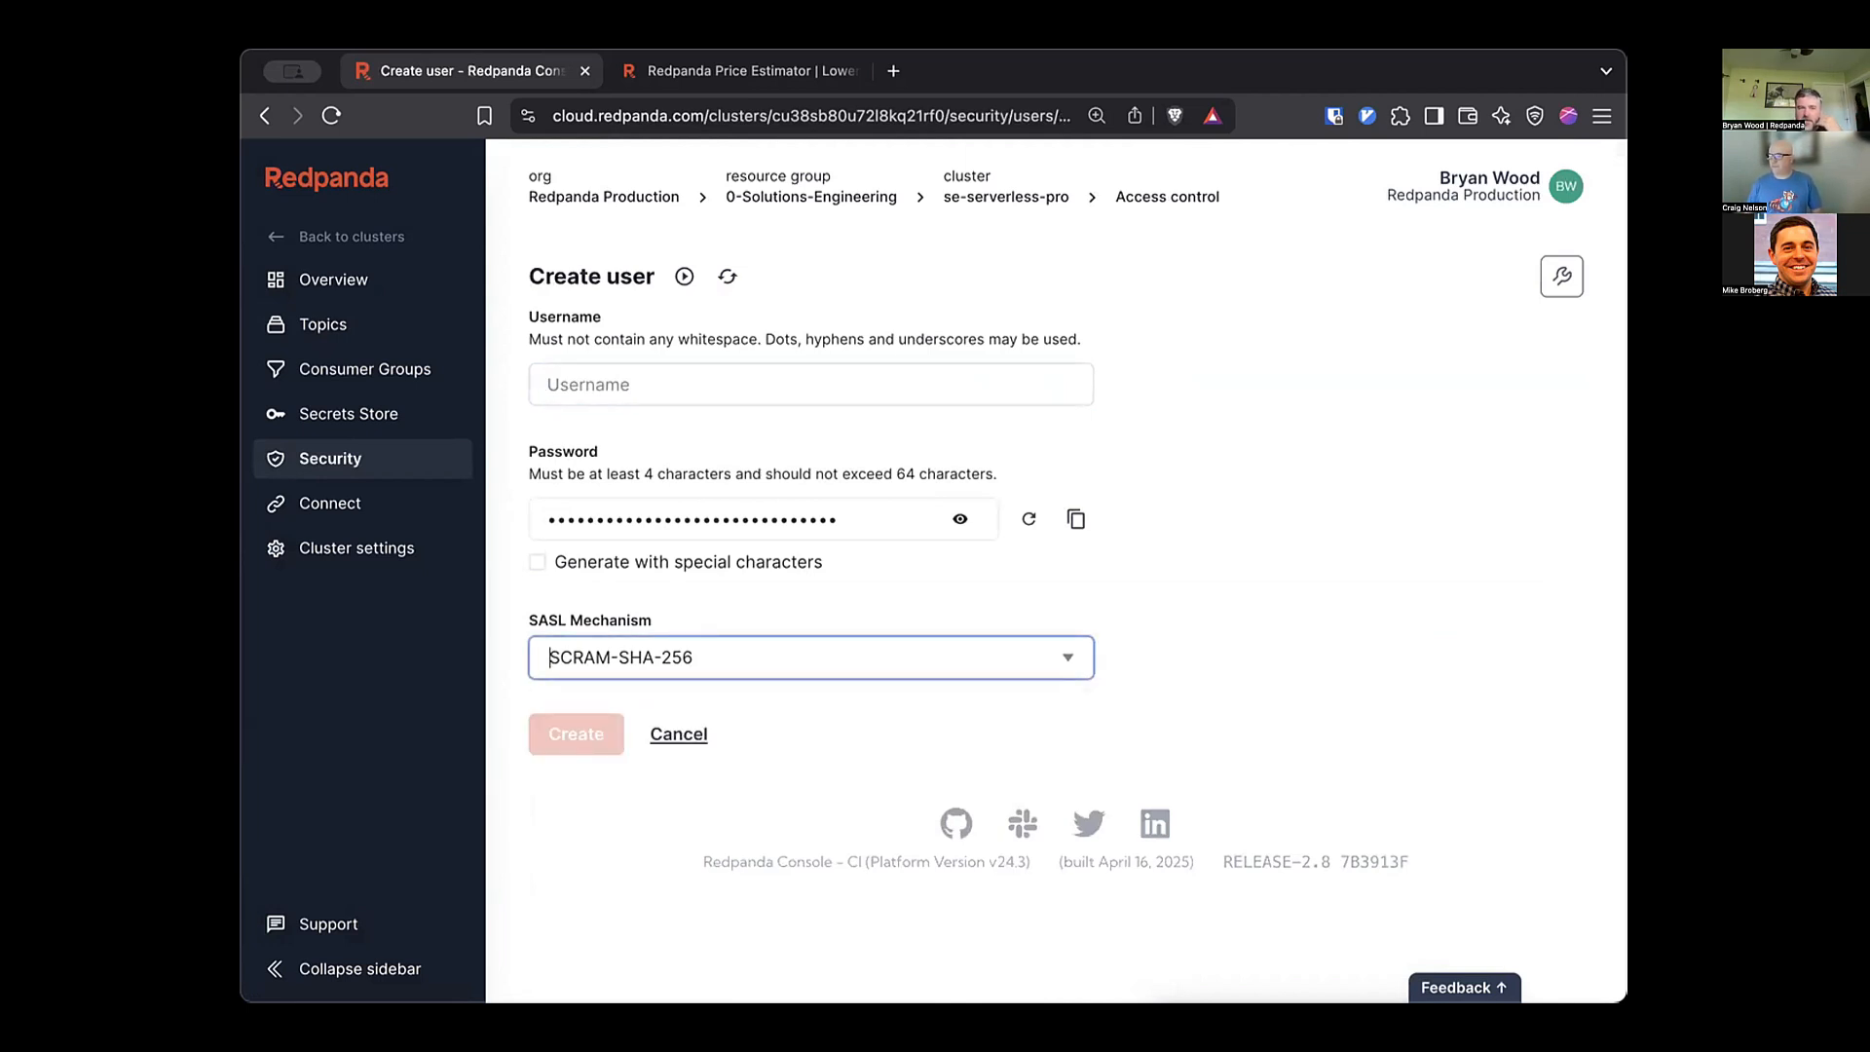
left_click(812, 385)
type("user")
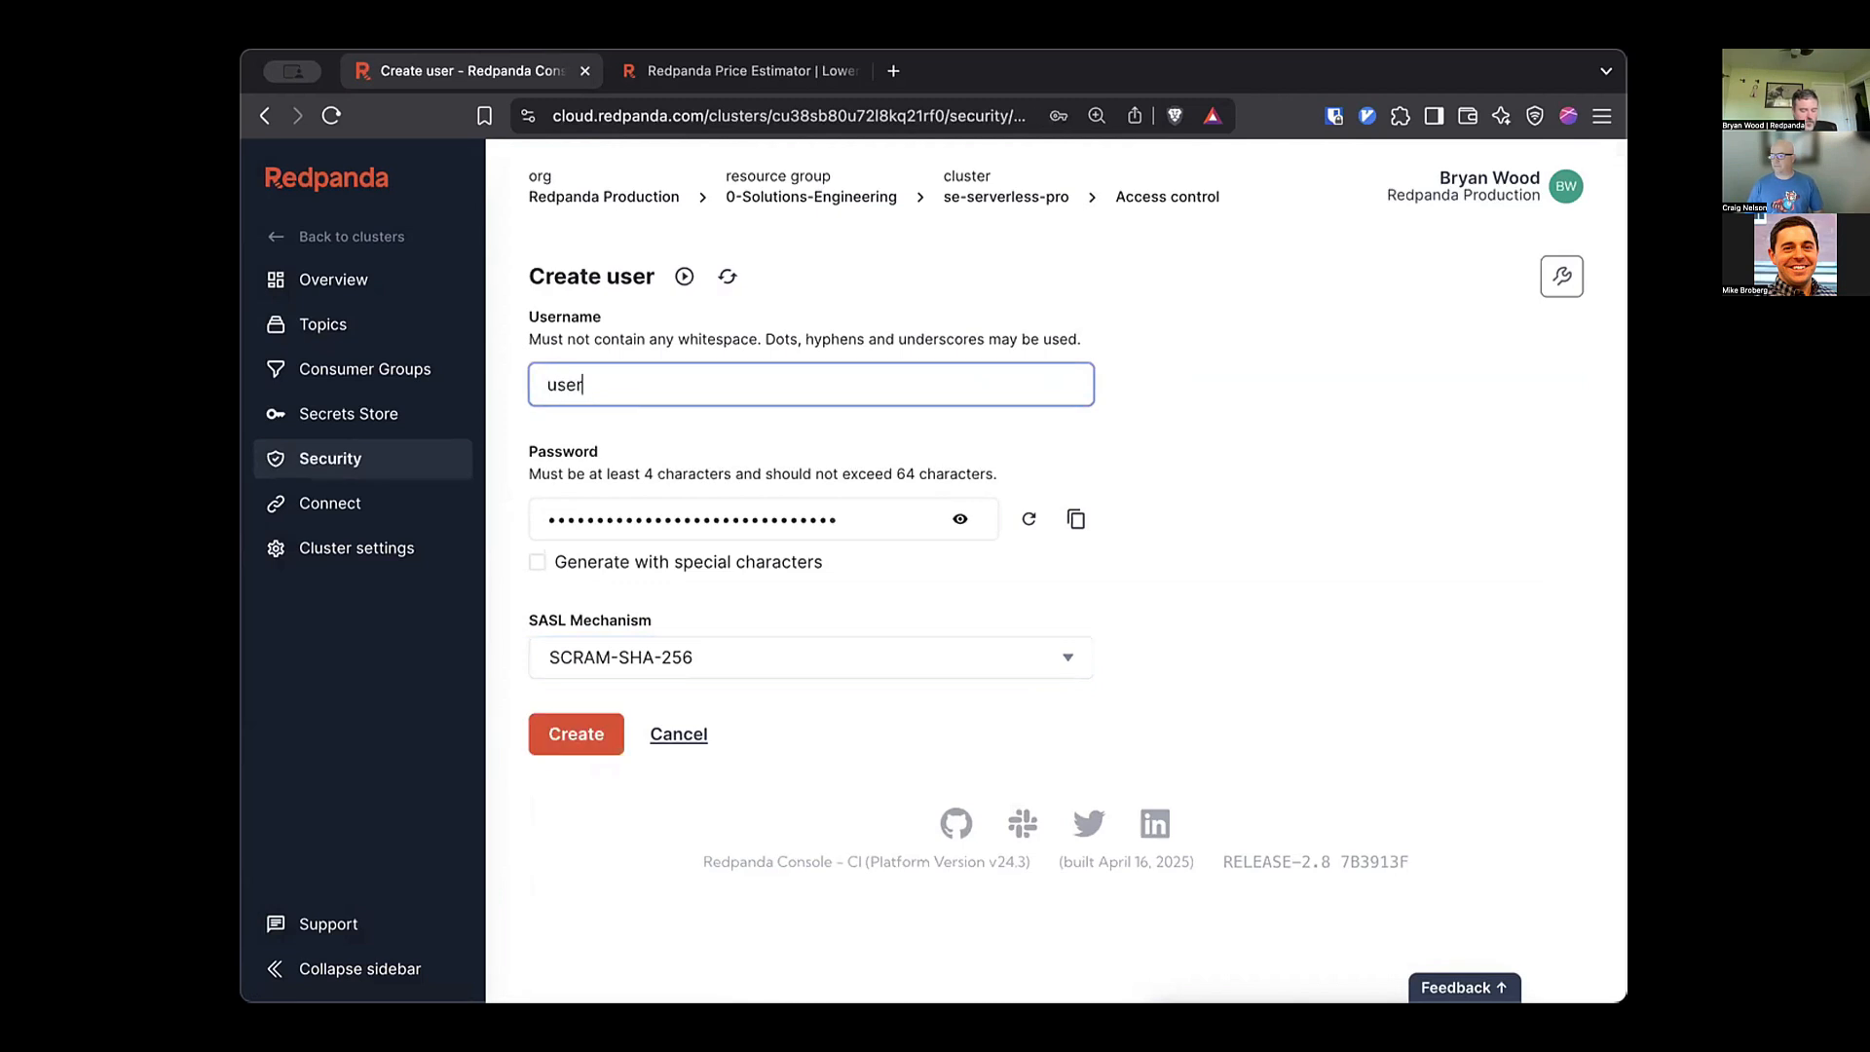
type("-mcuserface")
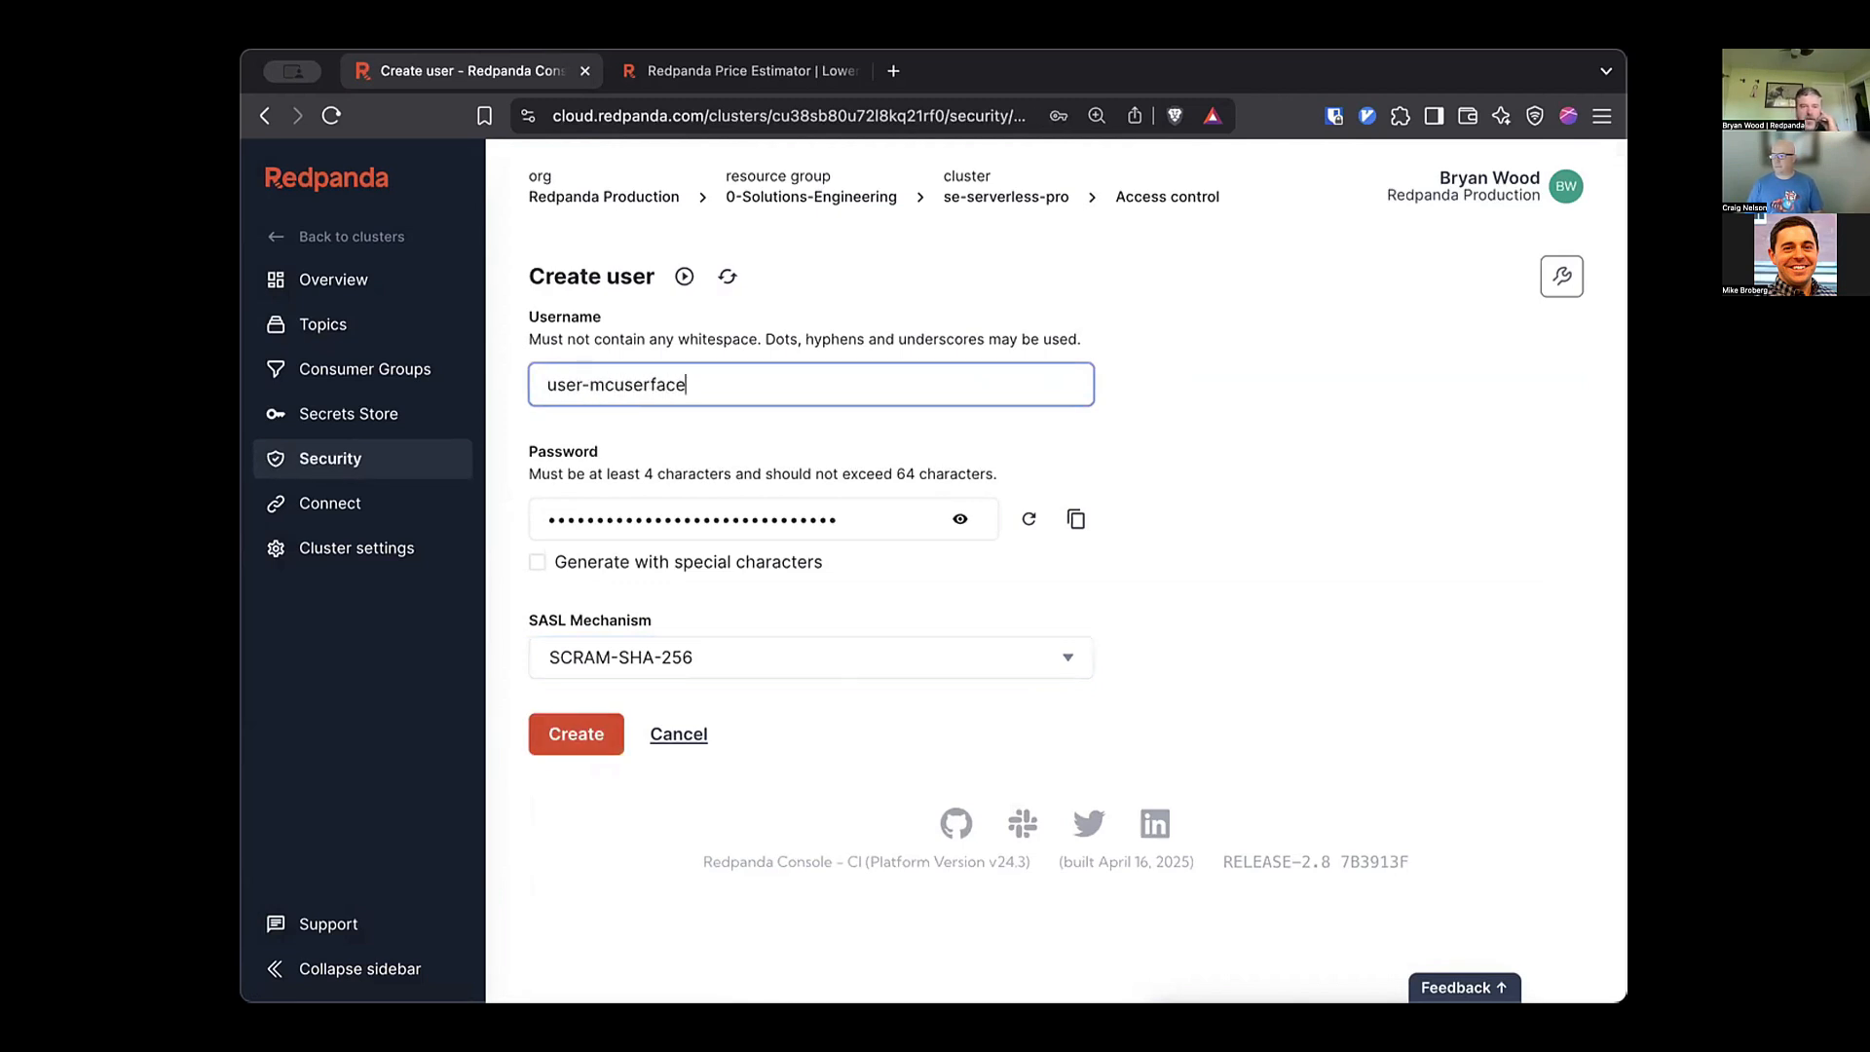
left_click(613, 736)
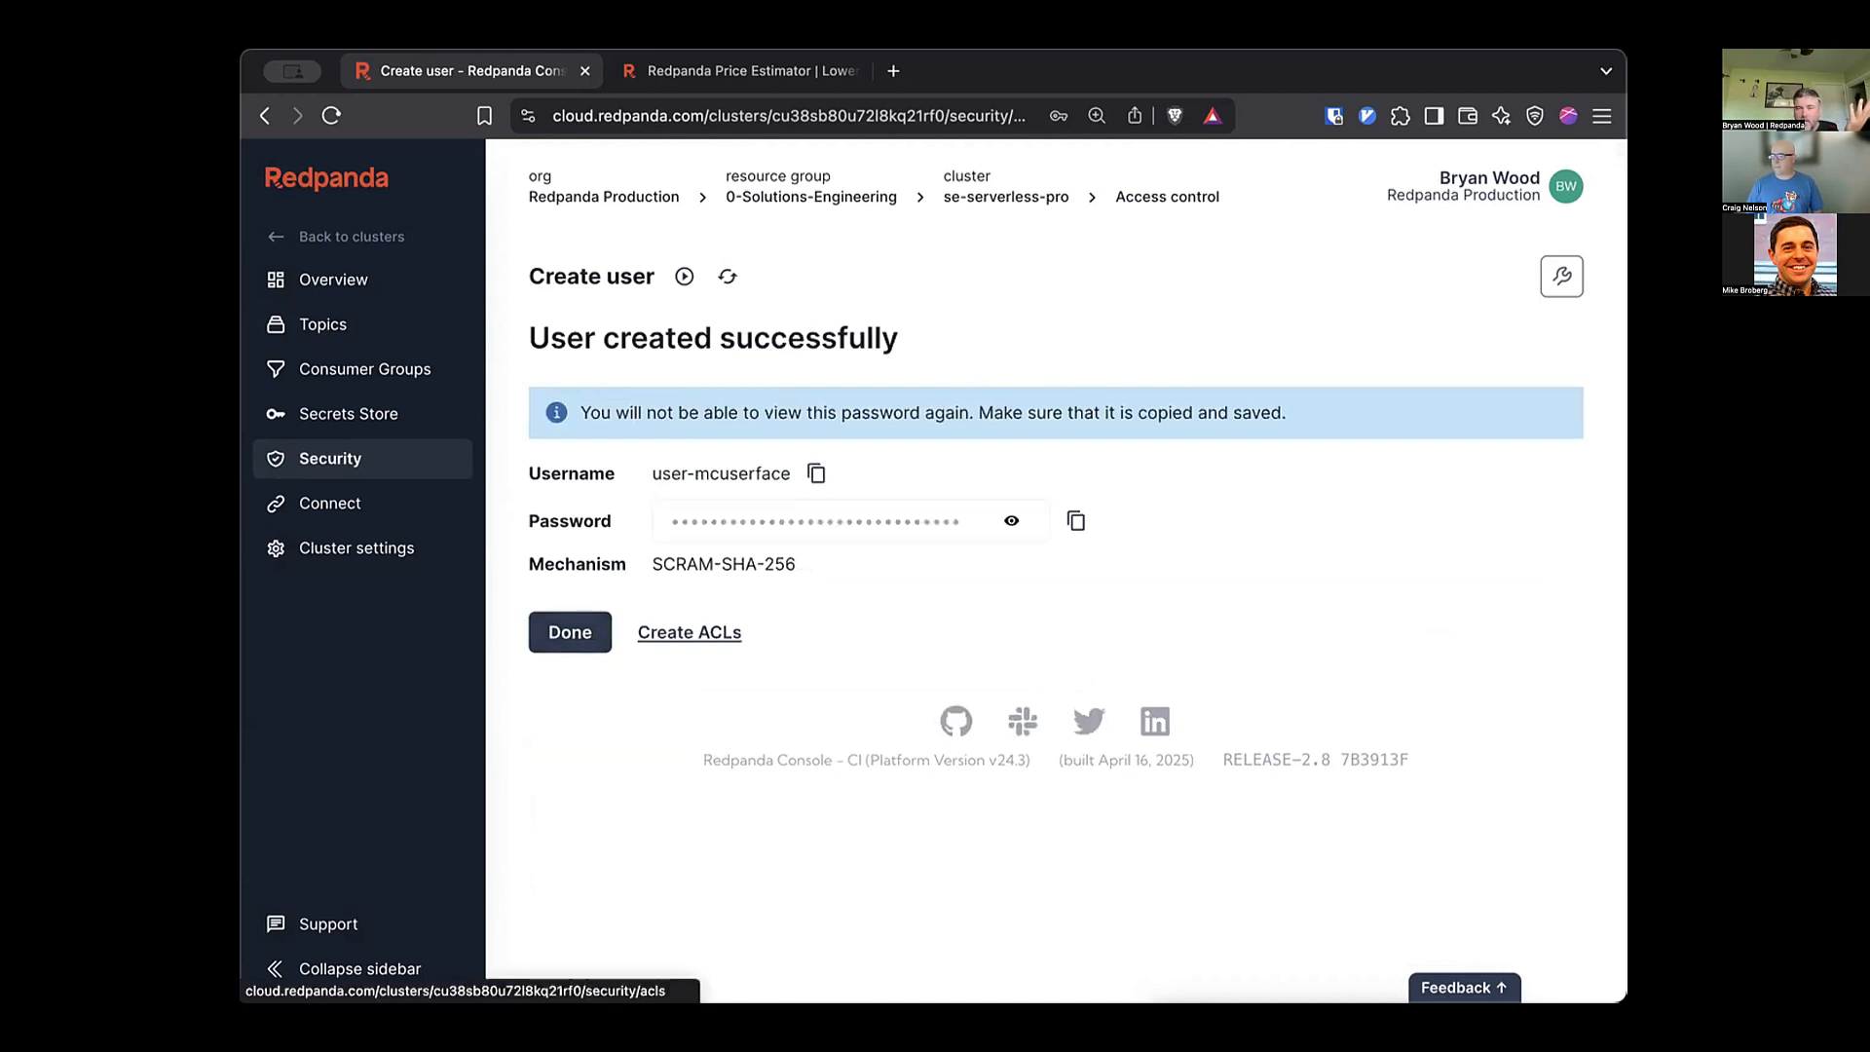
left_click(690, 633)
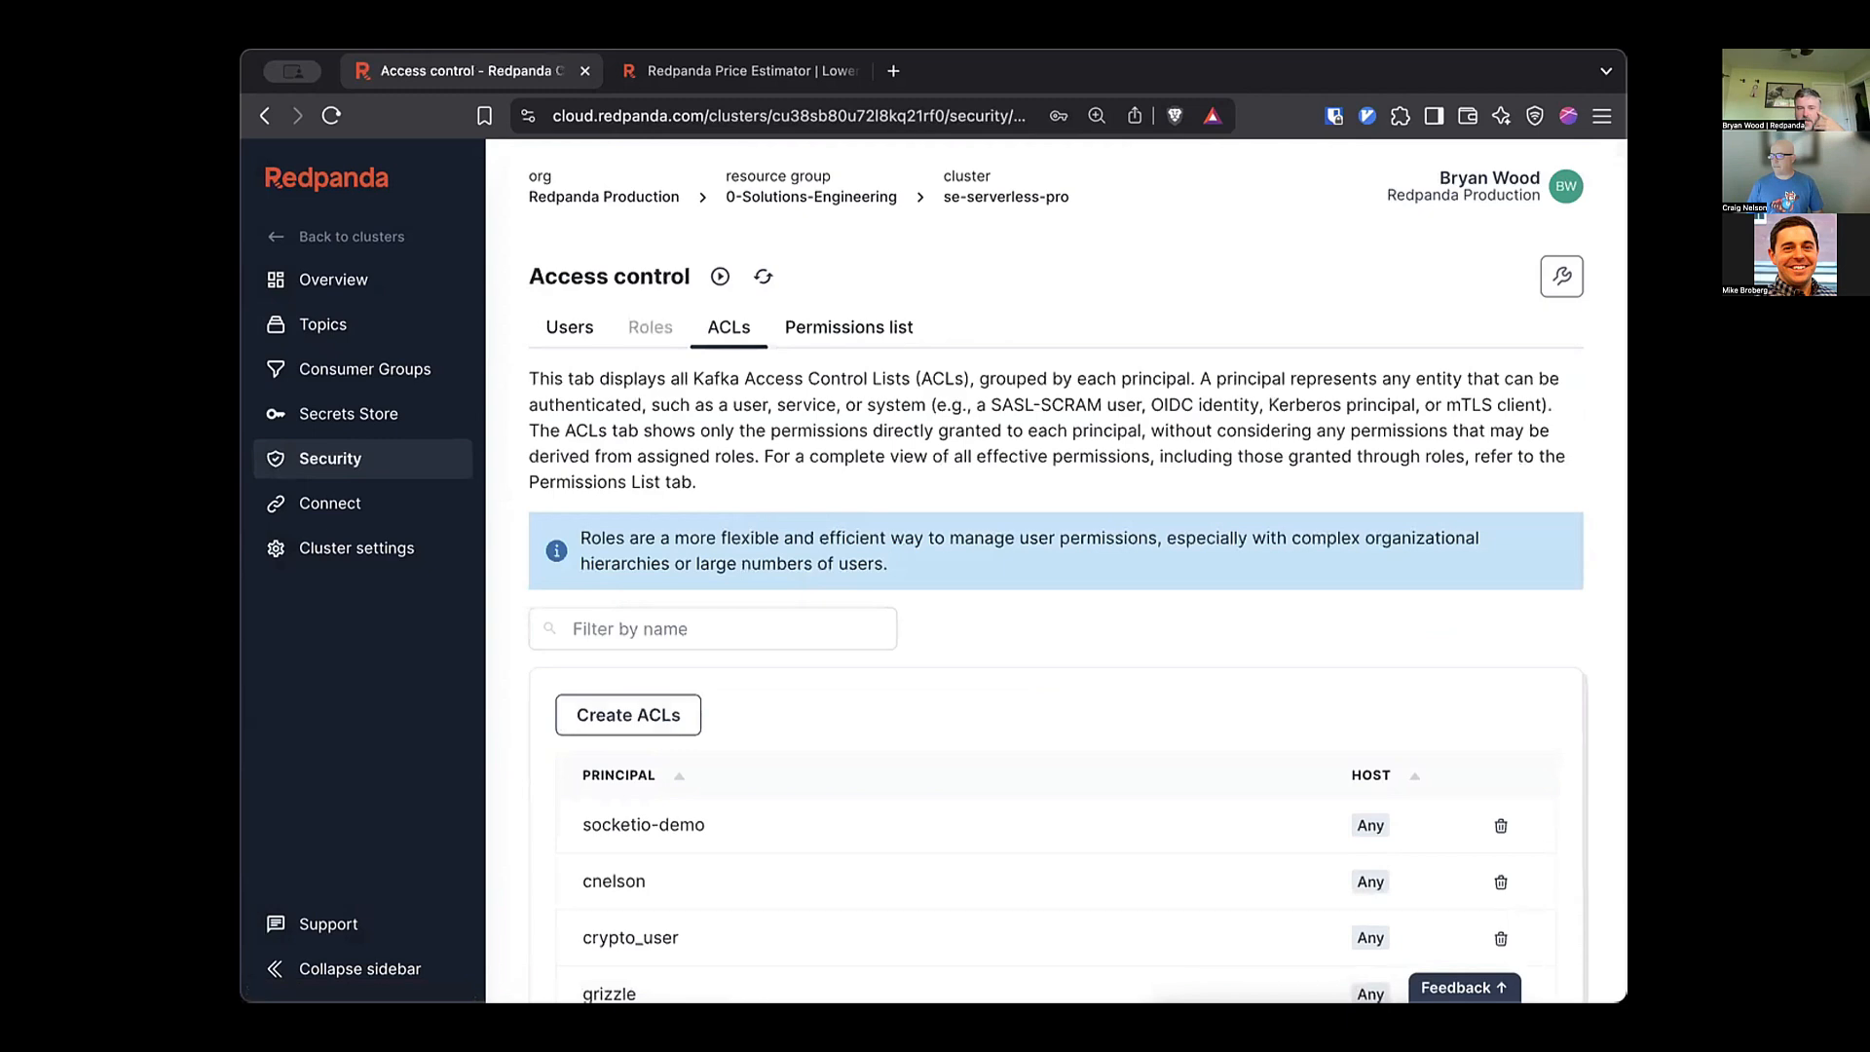
Grant the new user an ACL allowing ALL operations on the literal topic topic-mctopicface.
left_click(629, 714)
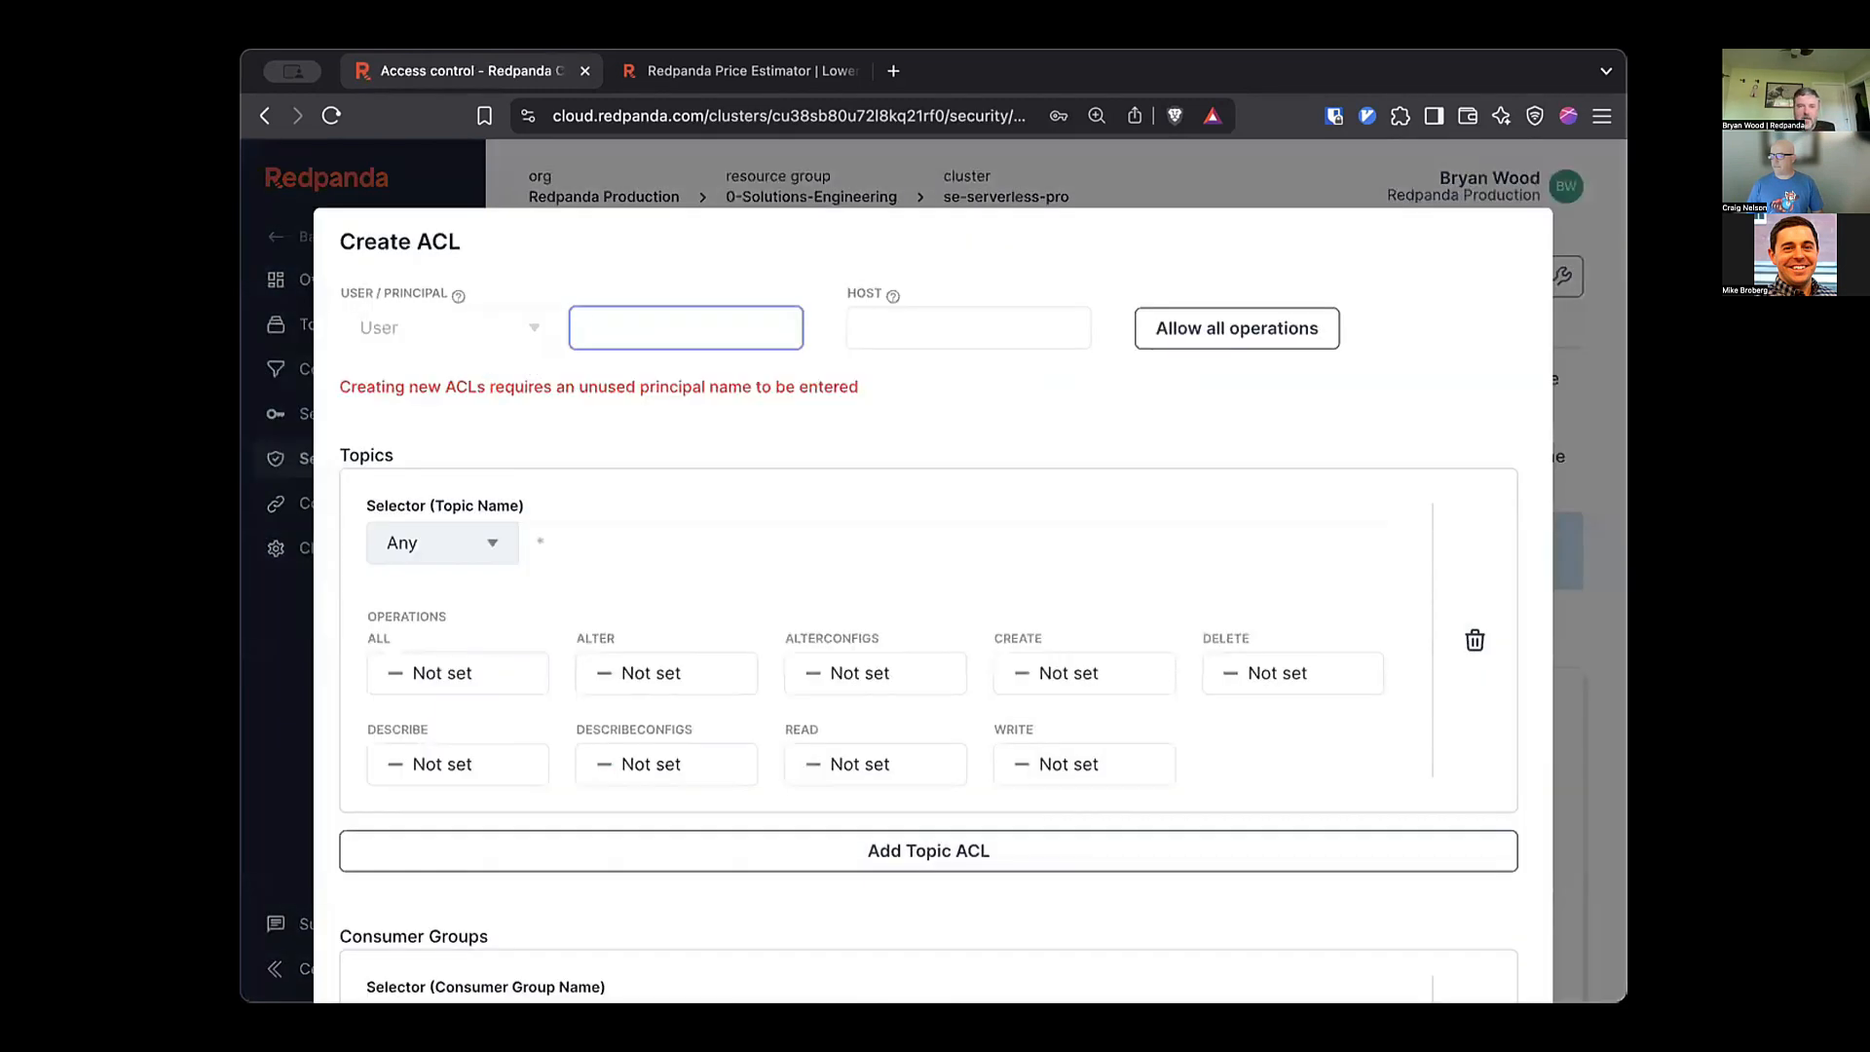
type("user-m")
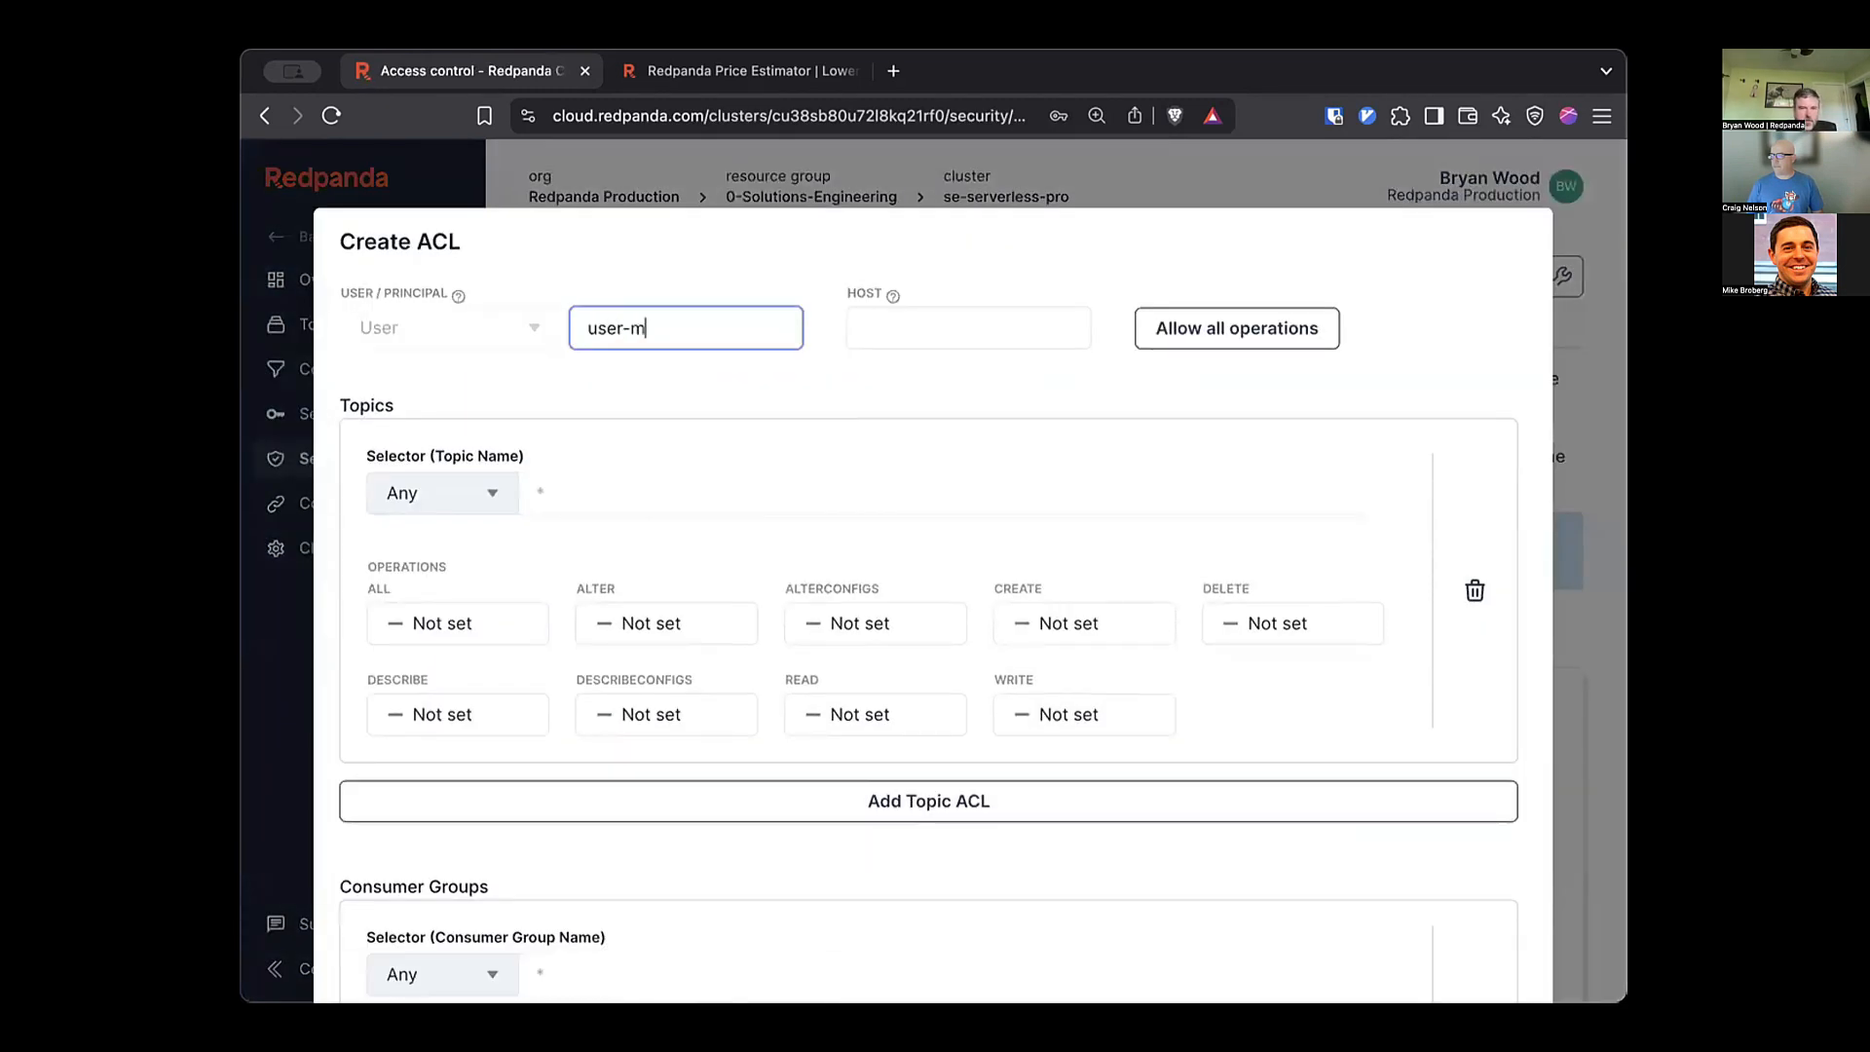
type("cuserface")
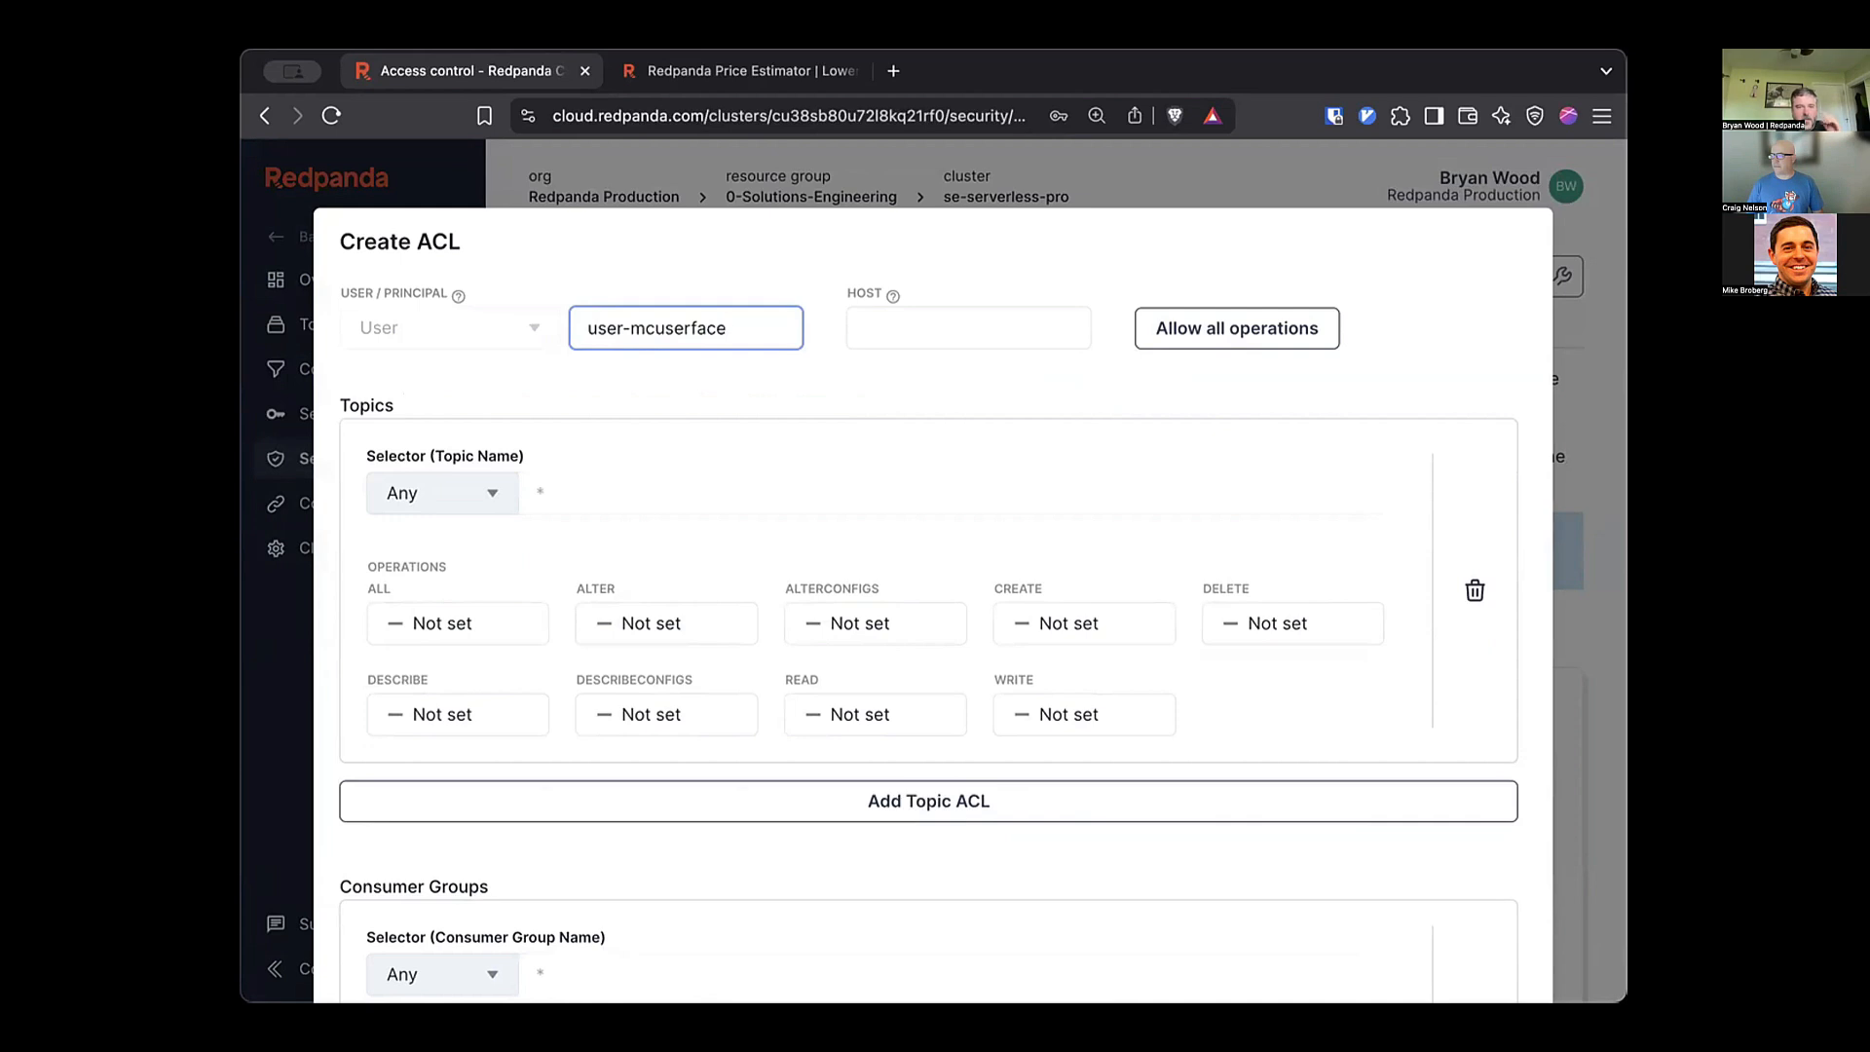
key("Escape")
left_click(442, 494)
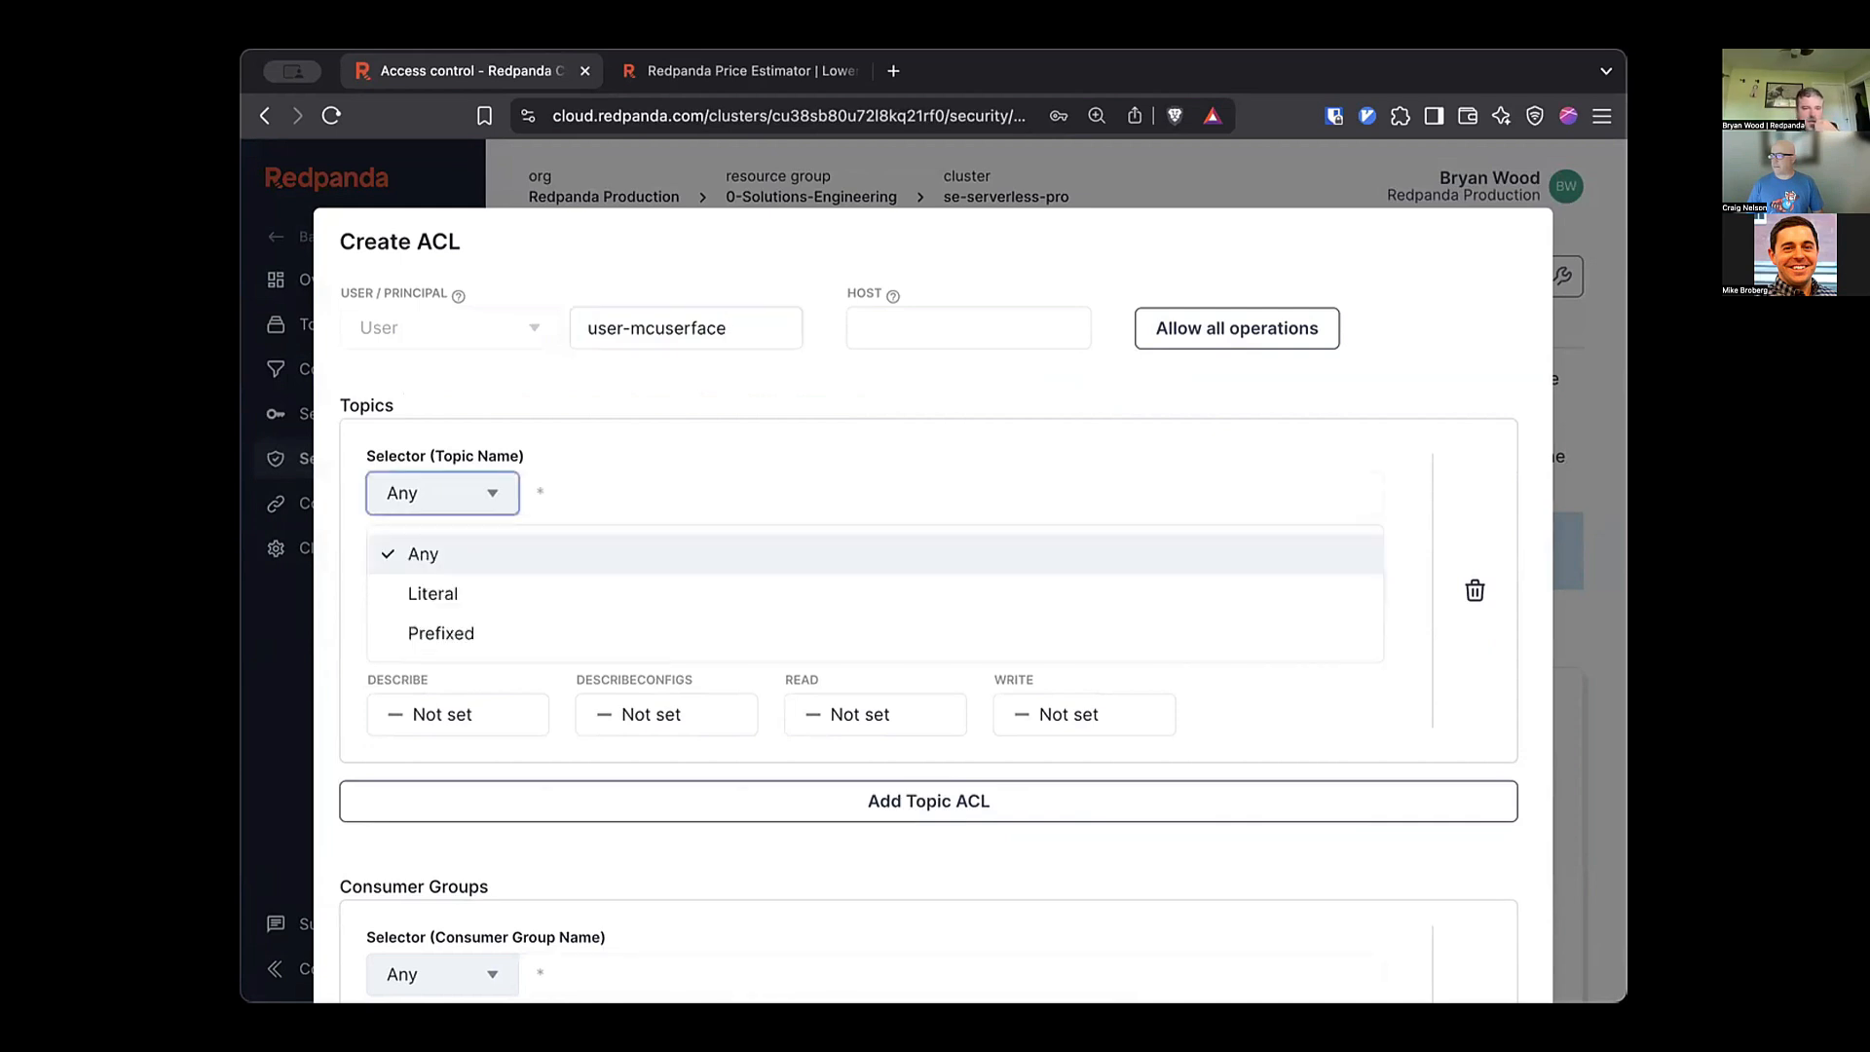
left_click(436, 594)
left_click(623, 494)
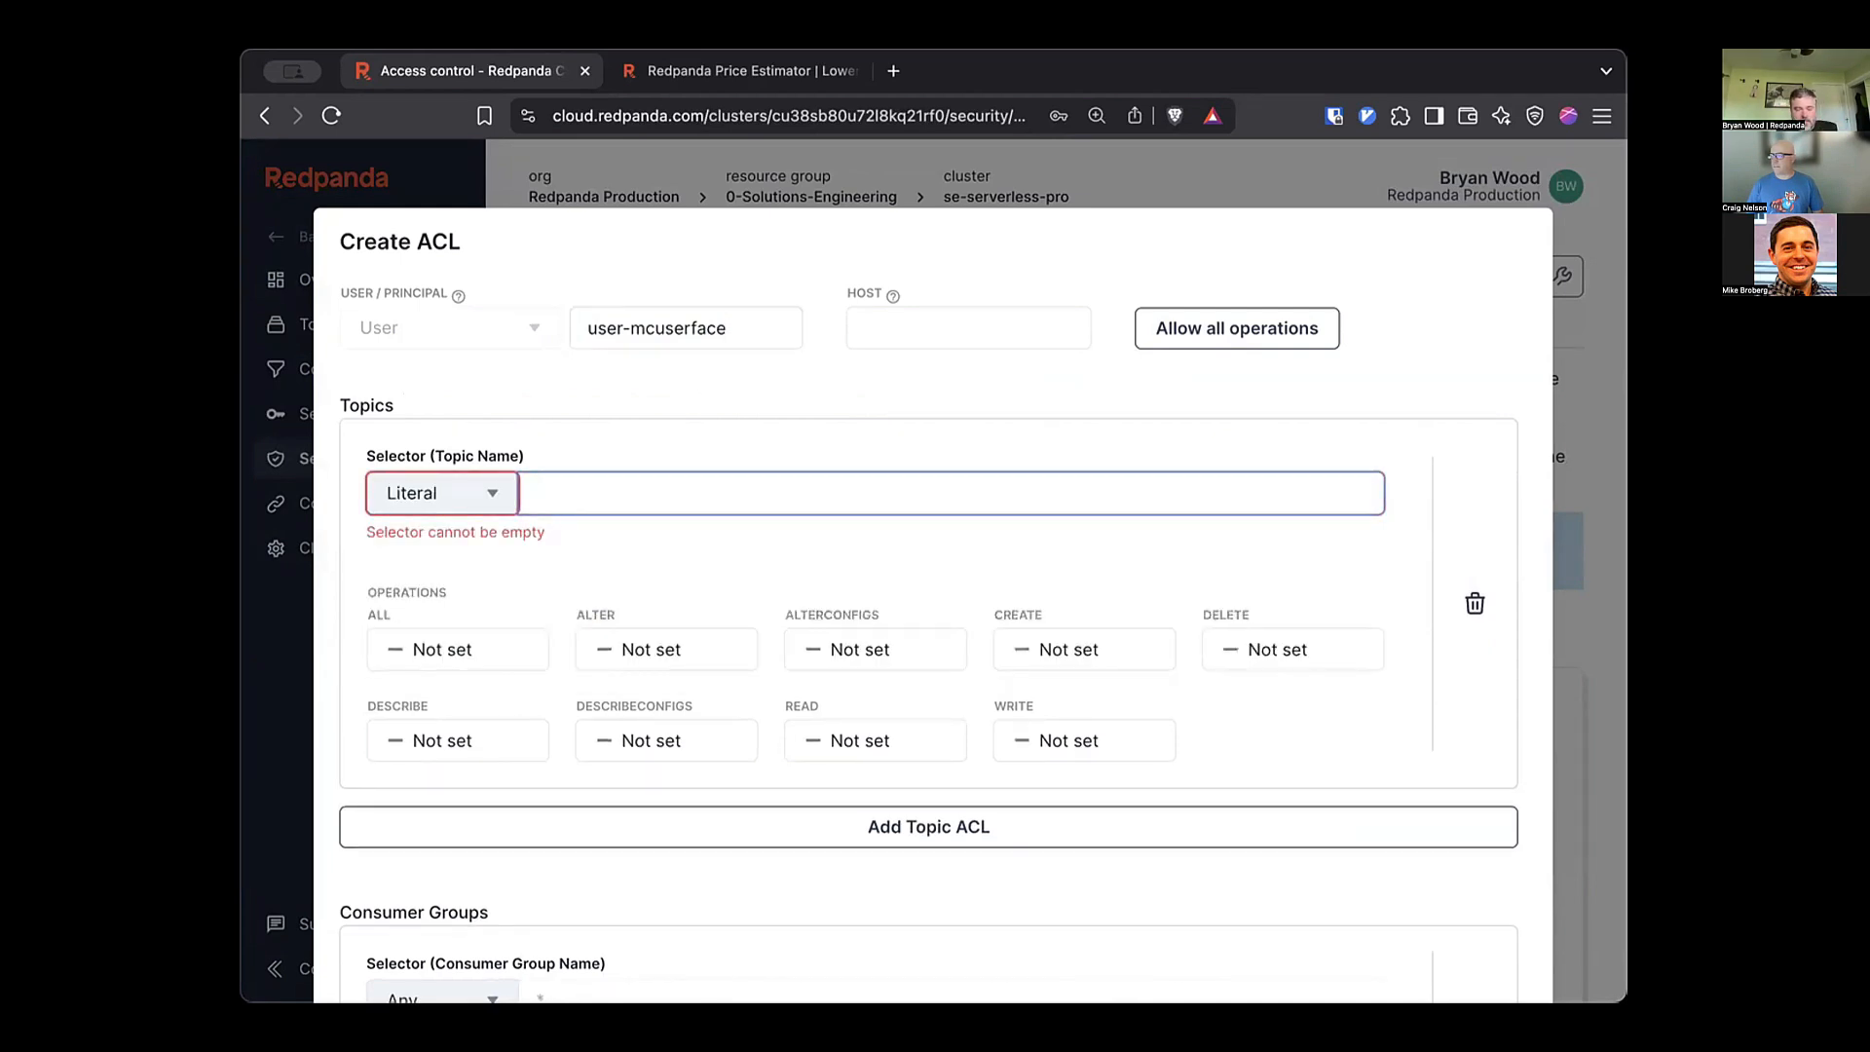
type("topic-")
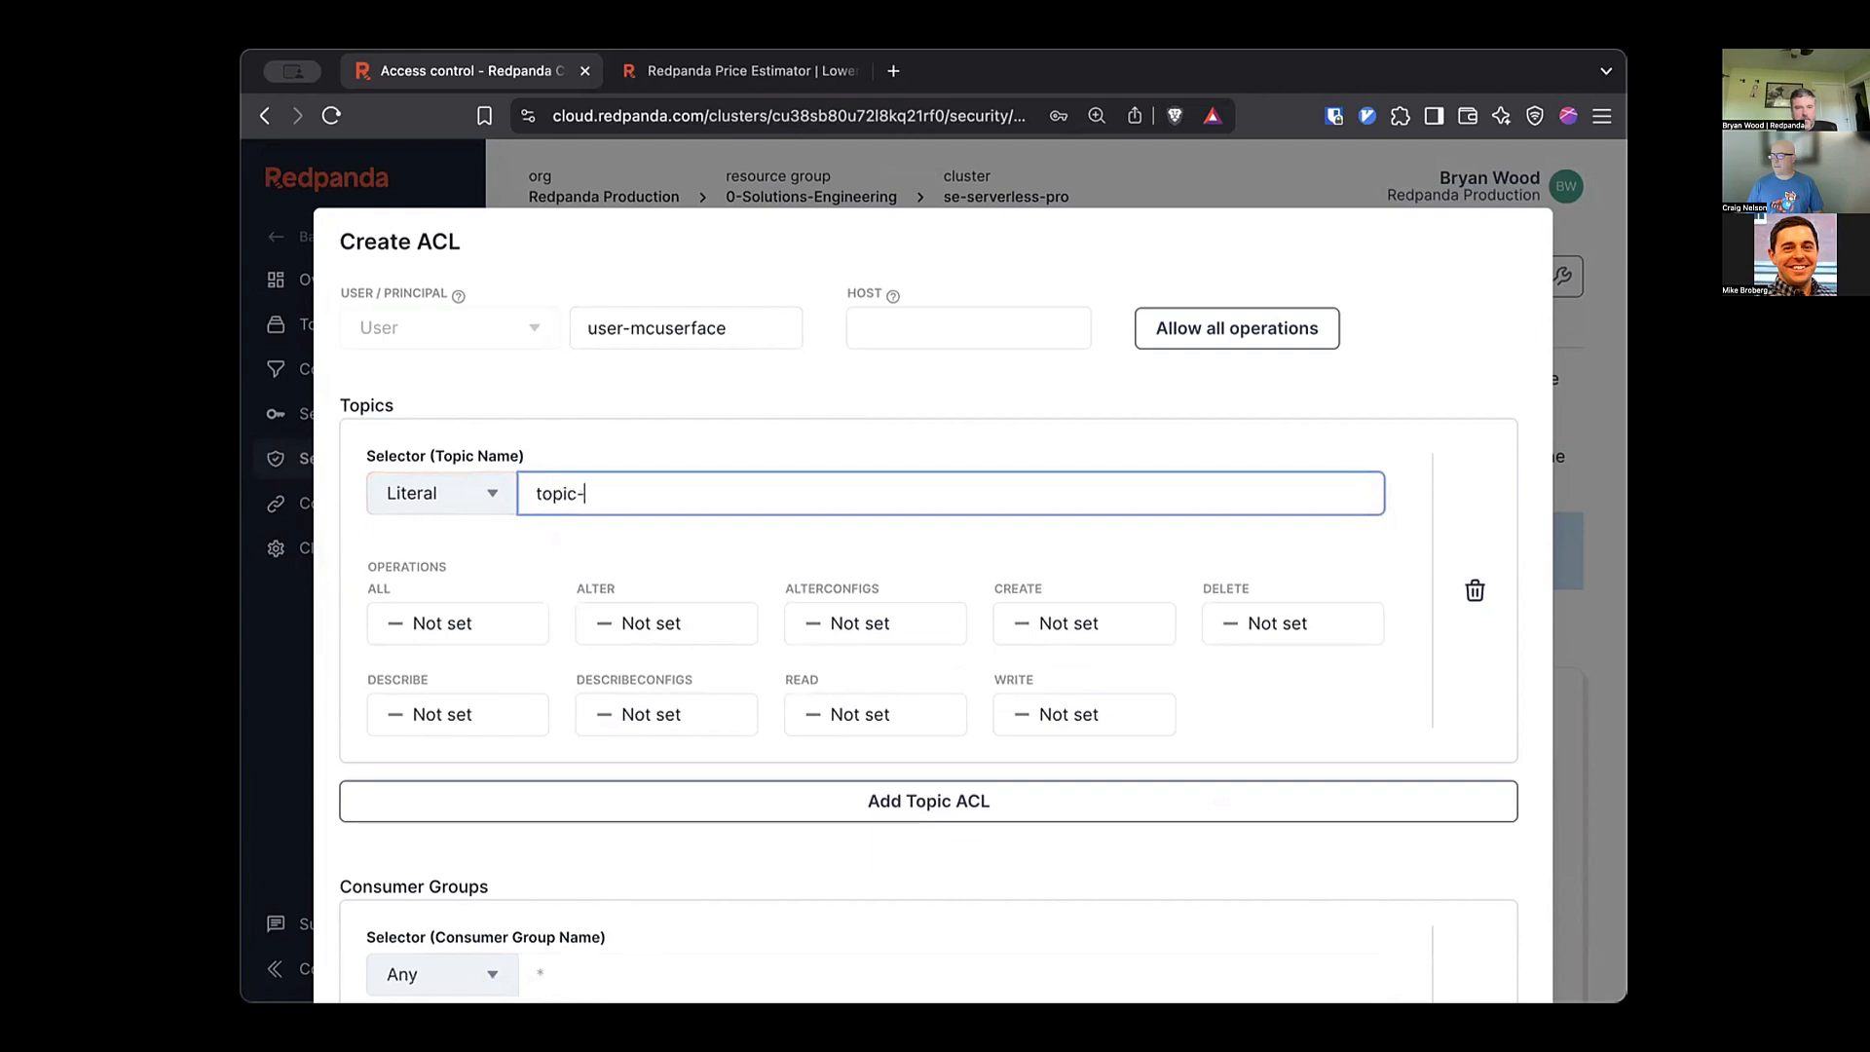
type("mctopicface")
key("Tab")
key("Down")
key("Down")
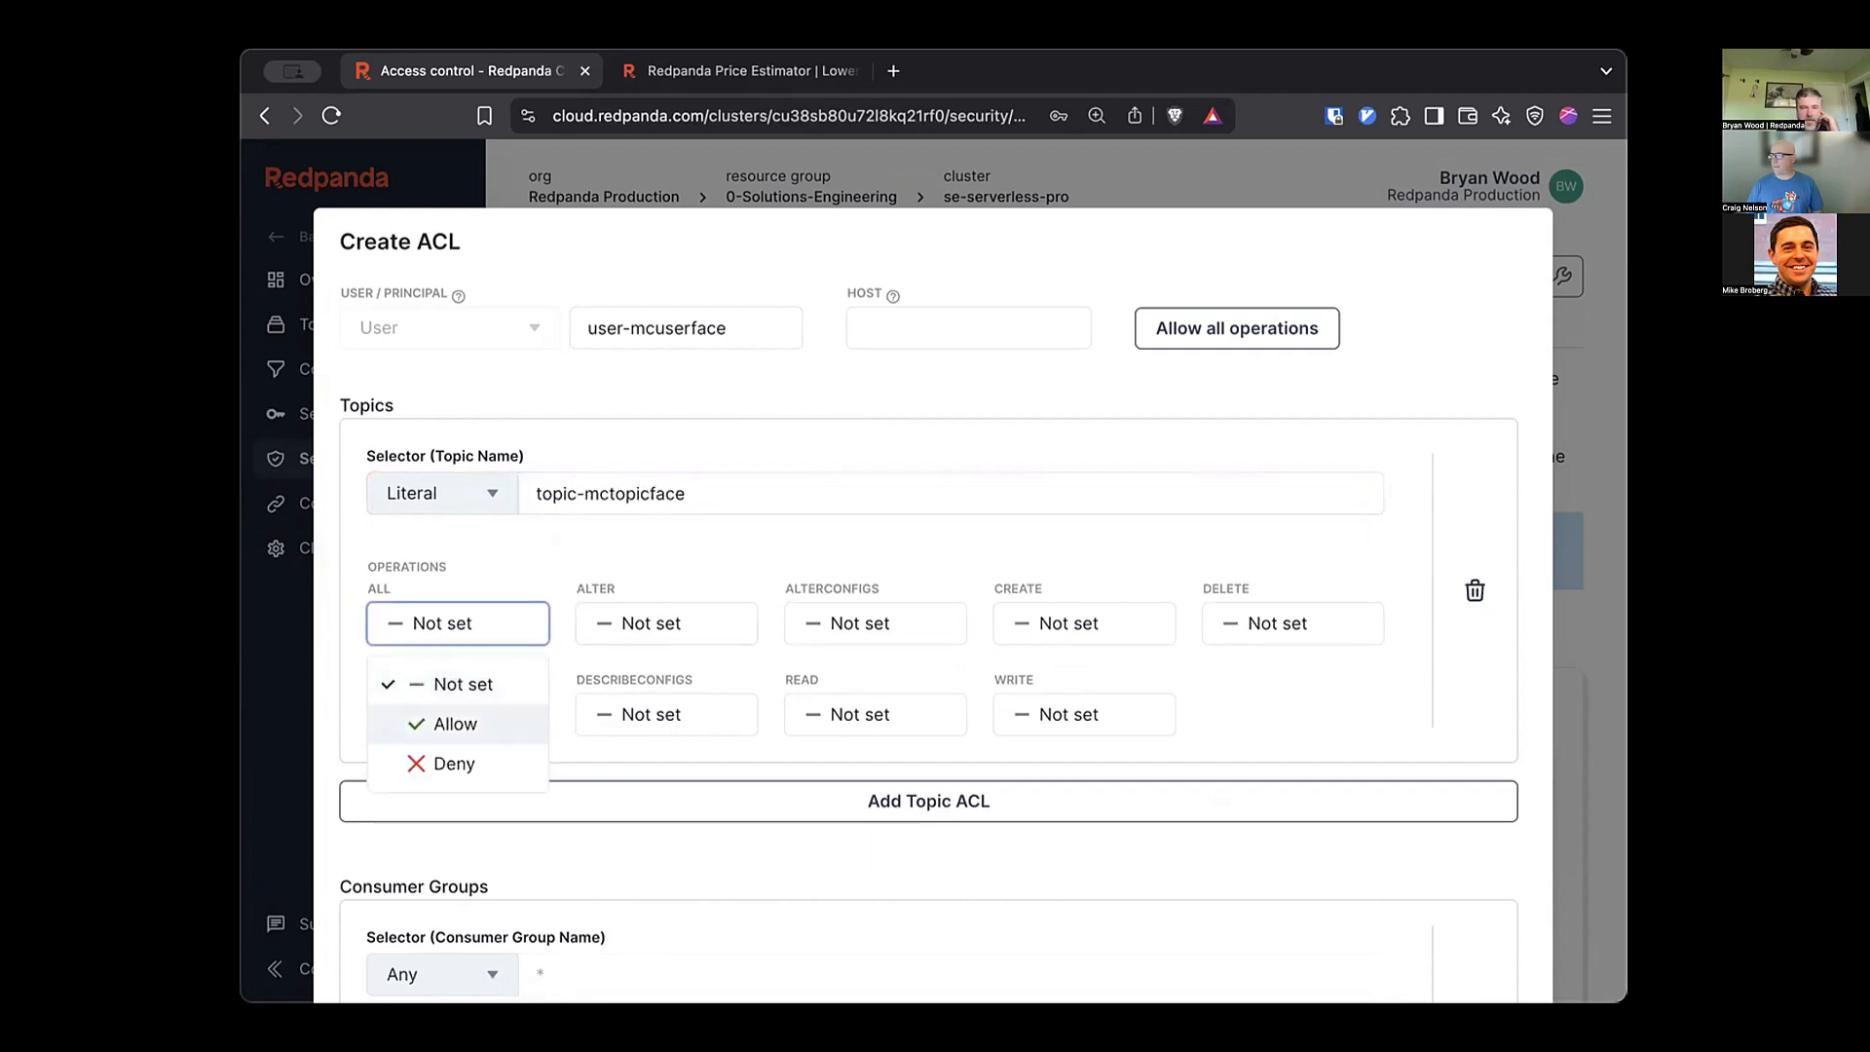
key("Return")
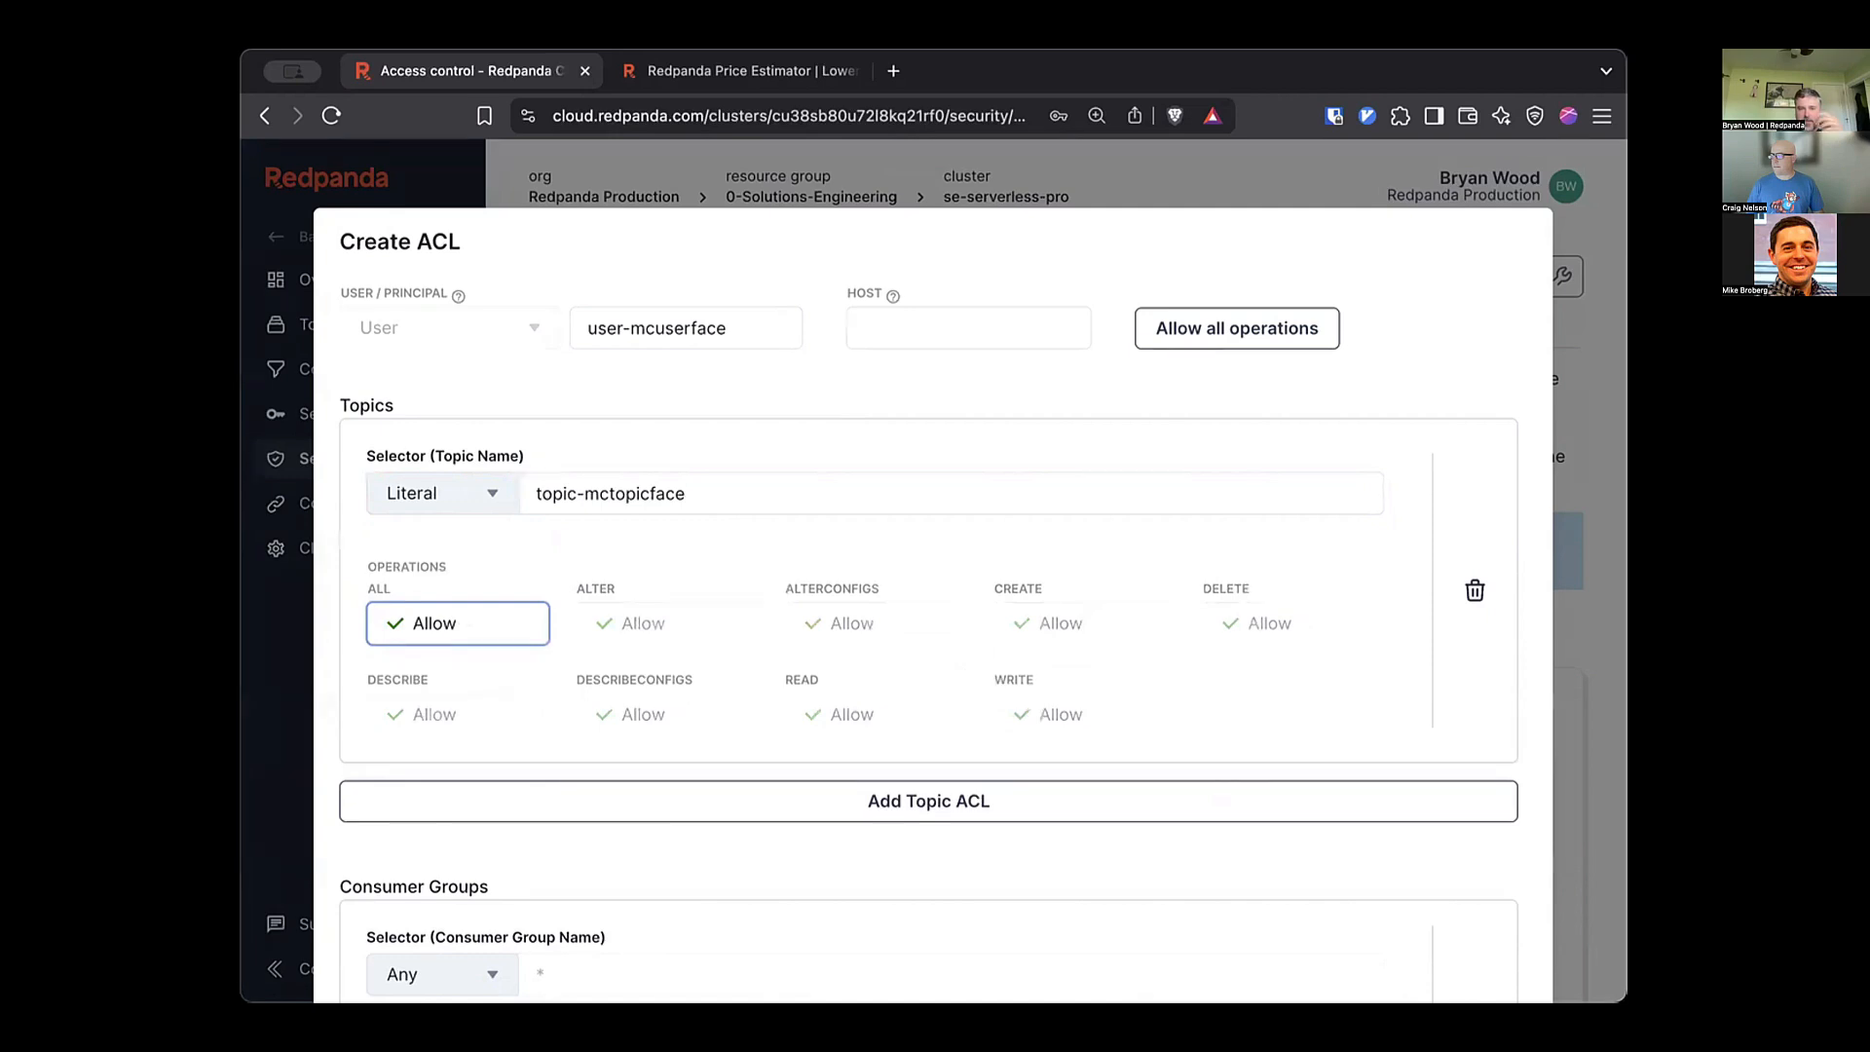
scroll(933, 571, "down", 12)
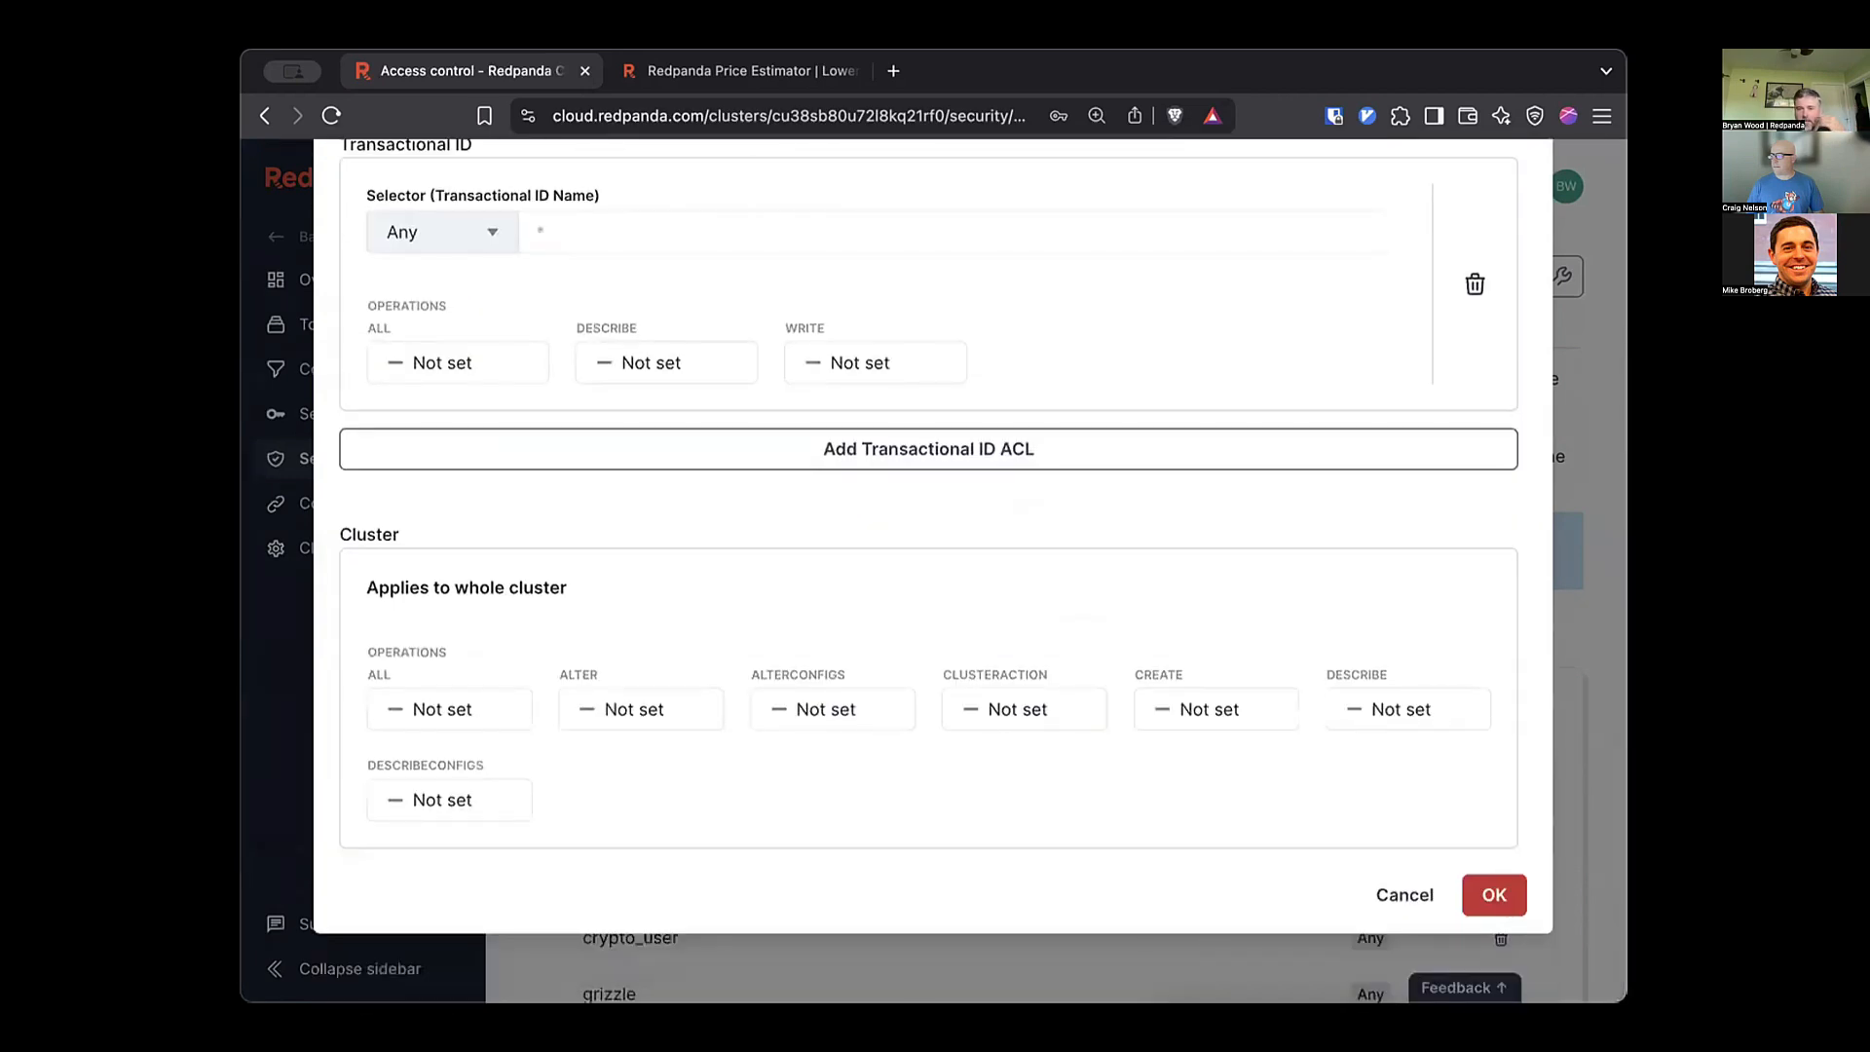
left_click(1495, 895)
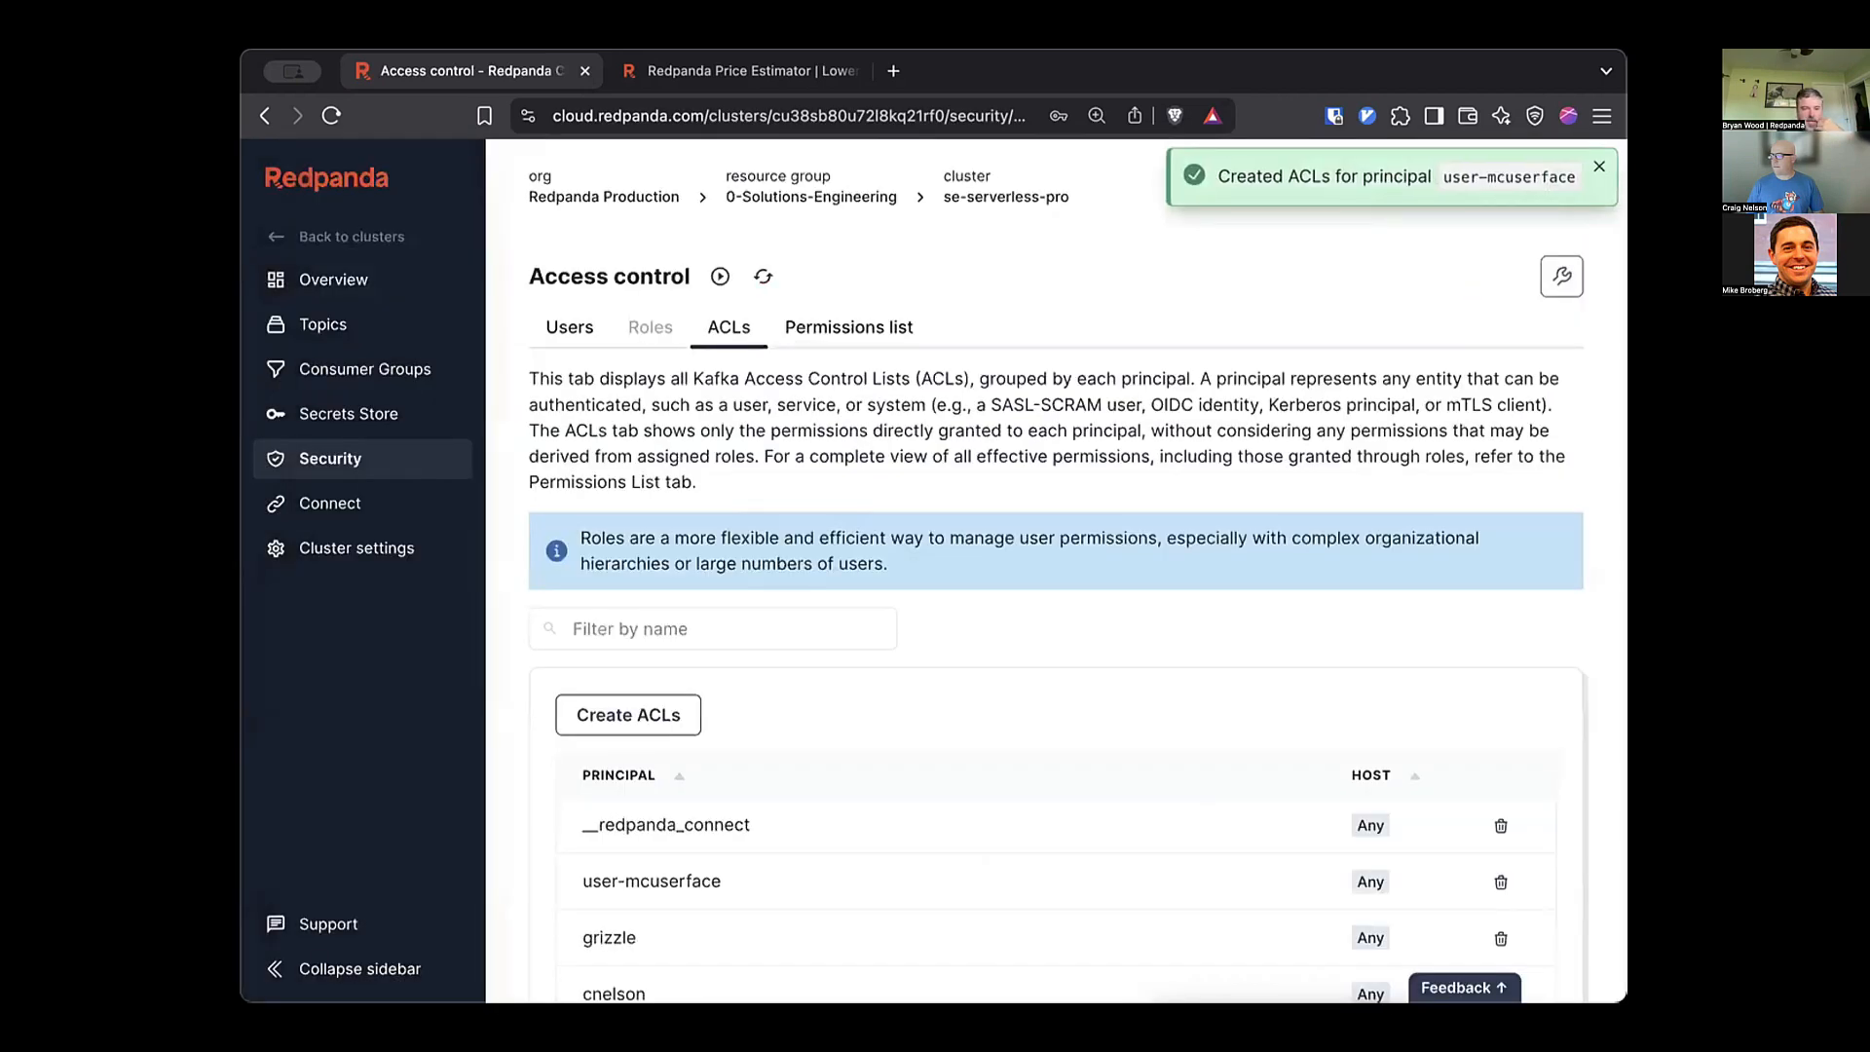
Scroll through the ACL principals list, then switch to the Redpanda Price Estimator.
scroll(1057, 571, "down", 5)
scroll(1057, 571, "up", 3)
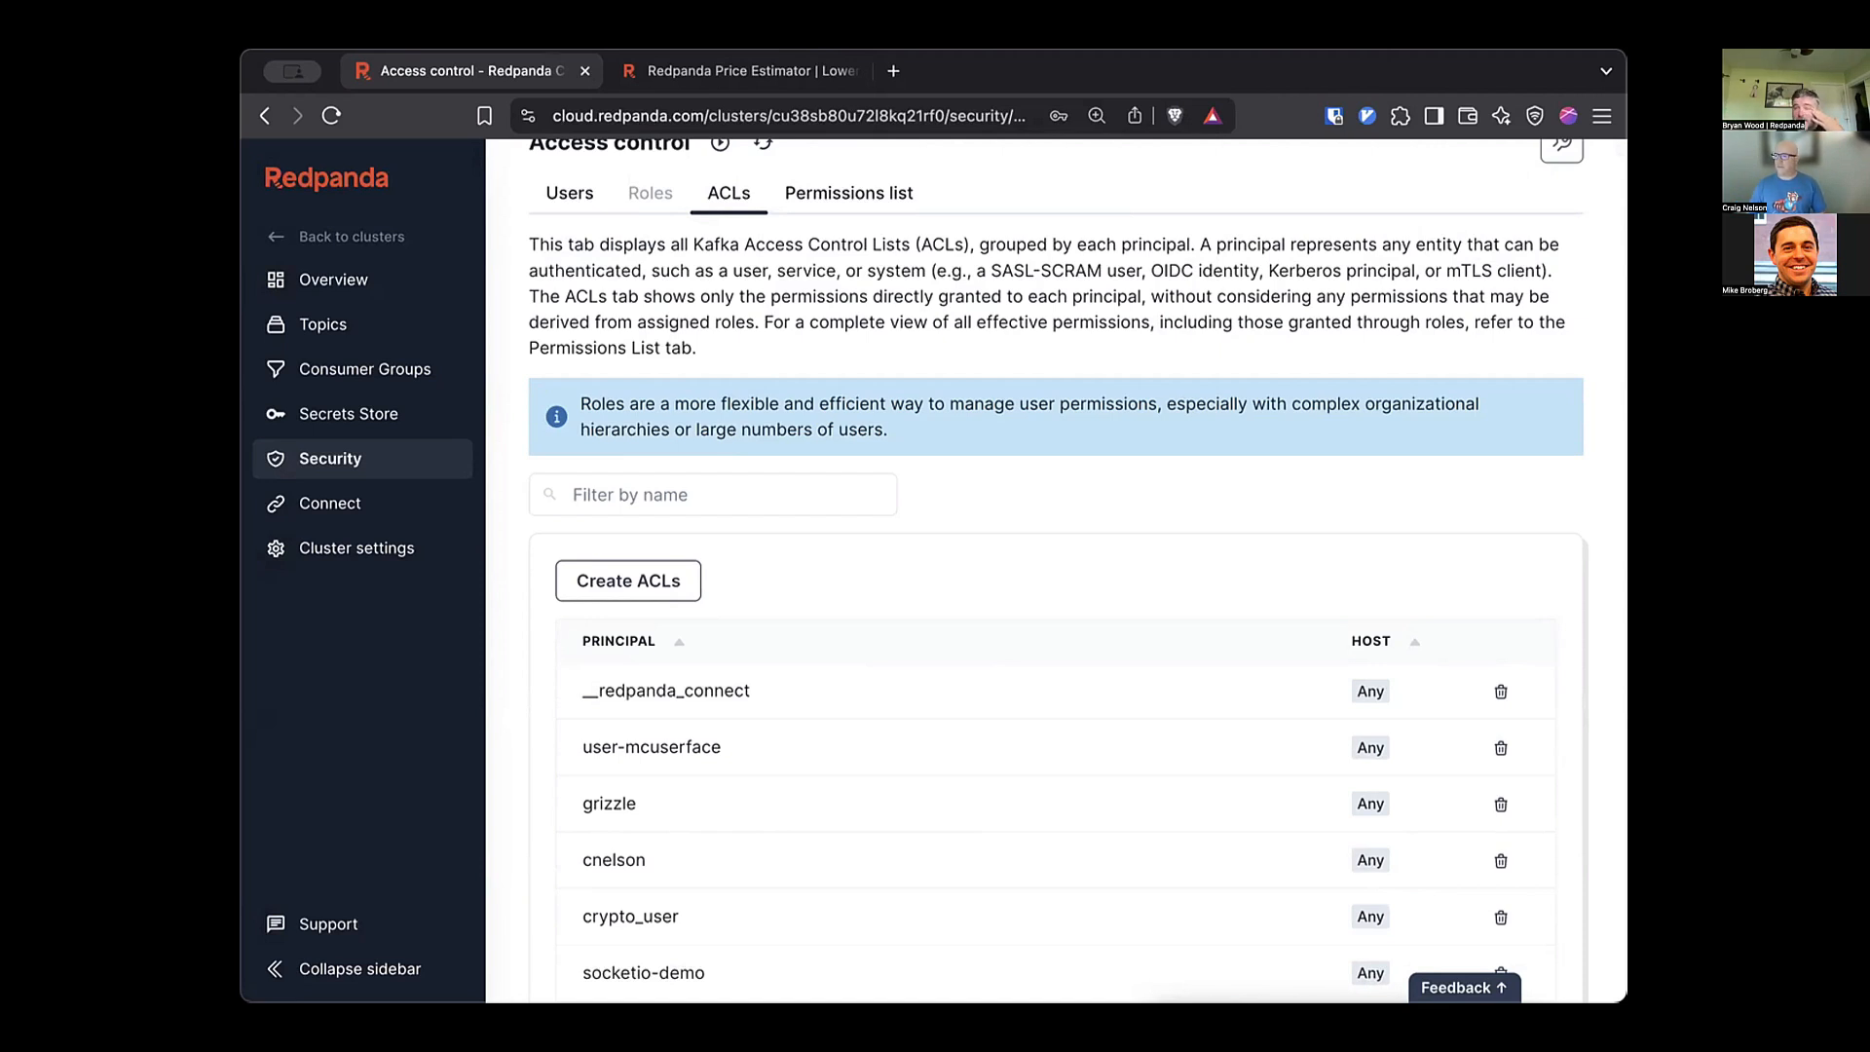
scroll(1056, 571, "up", 3)
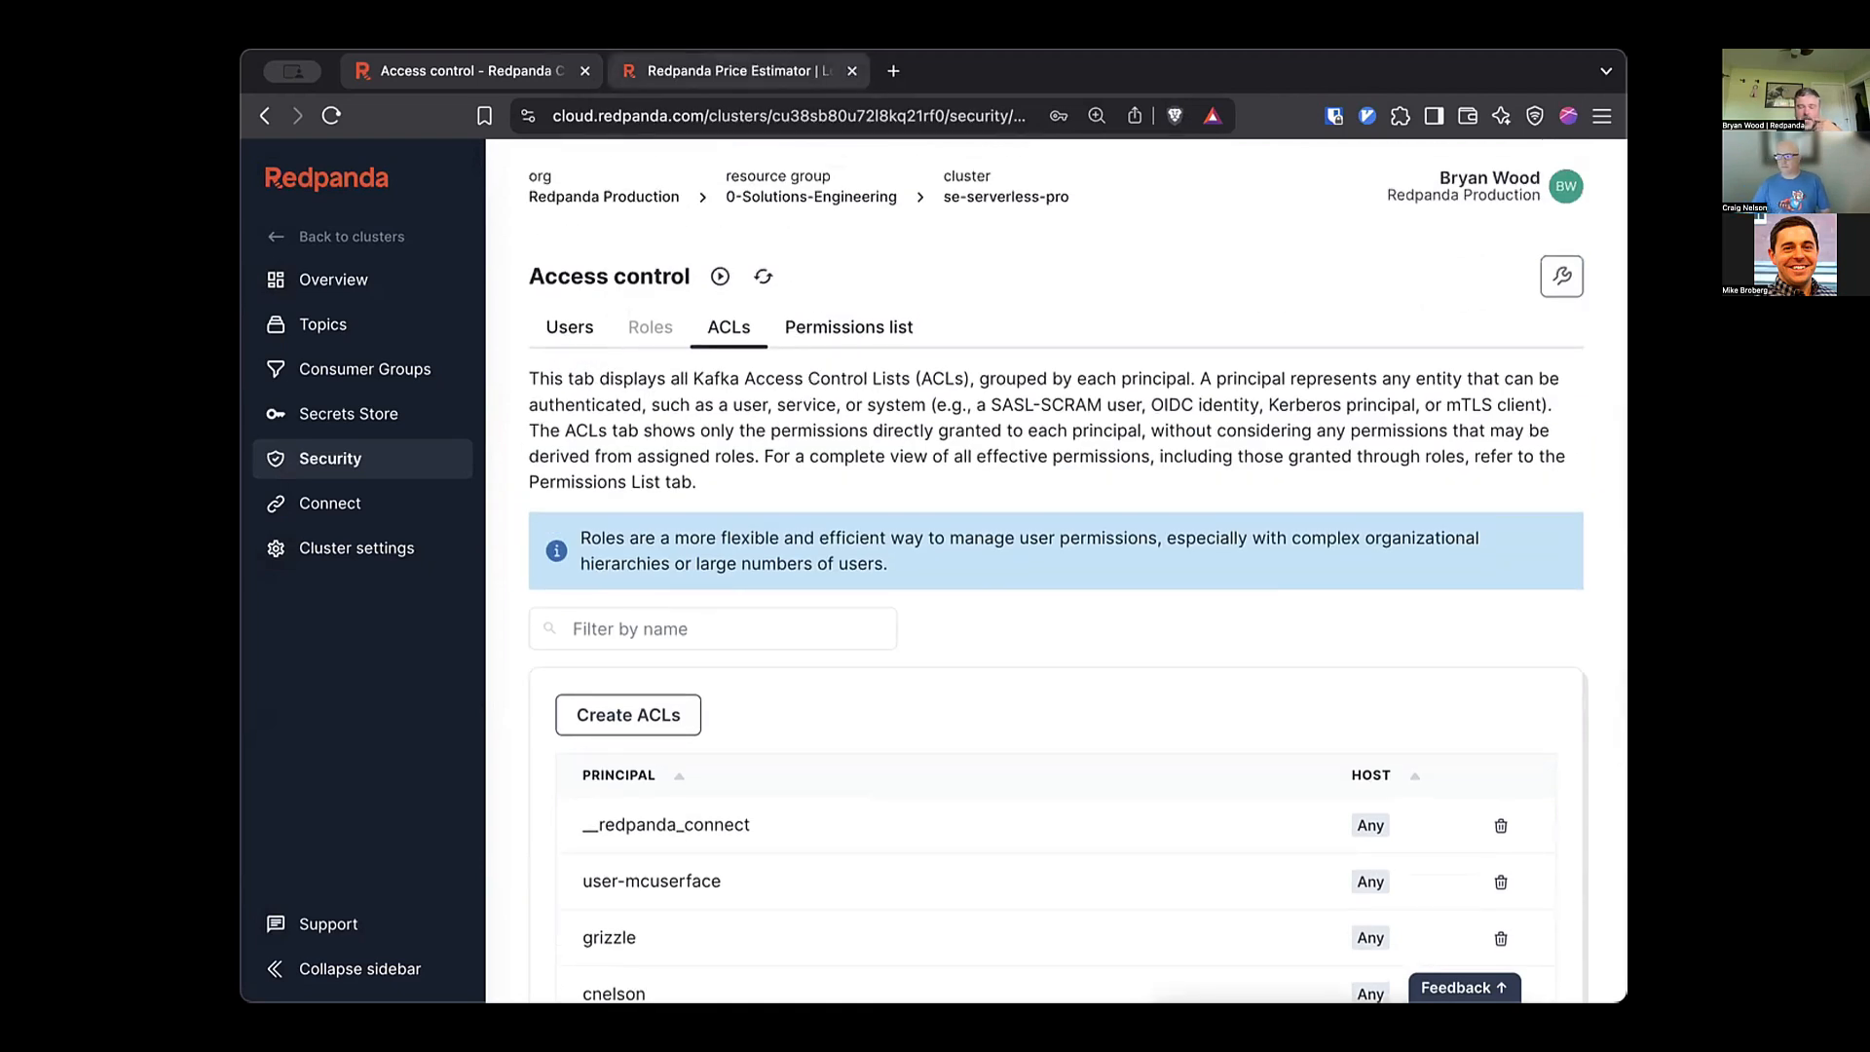
left_click(731, 70)
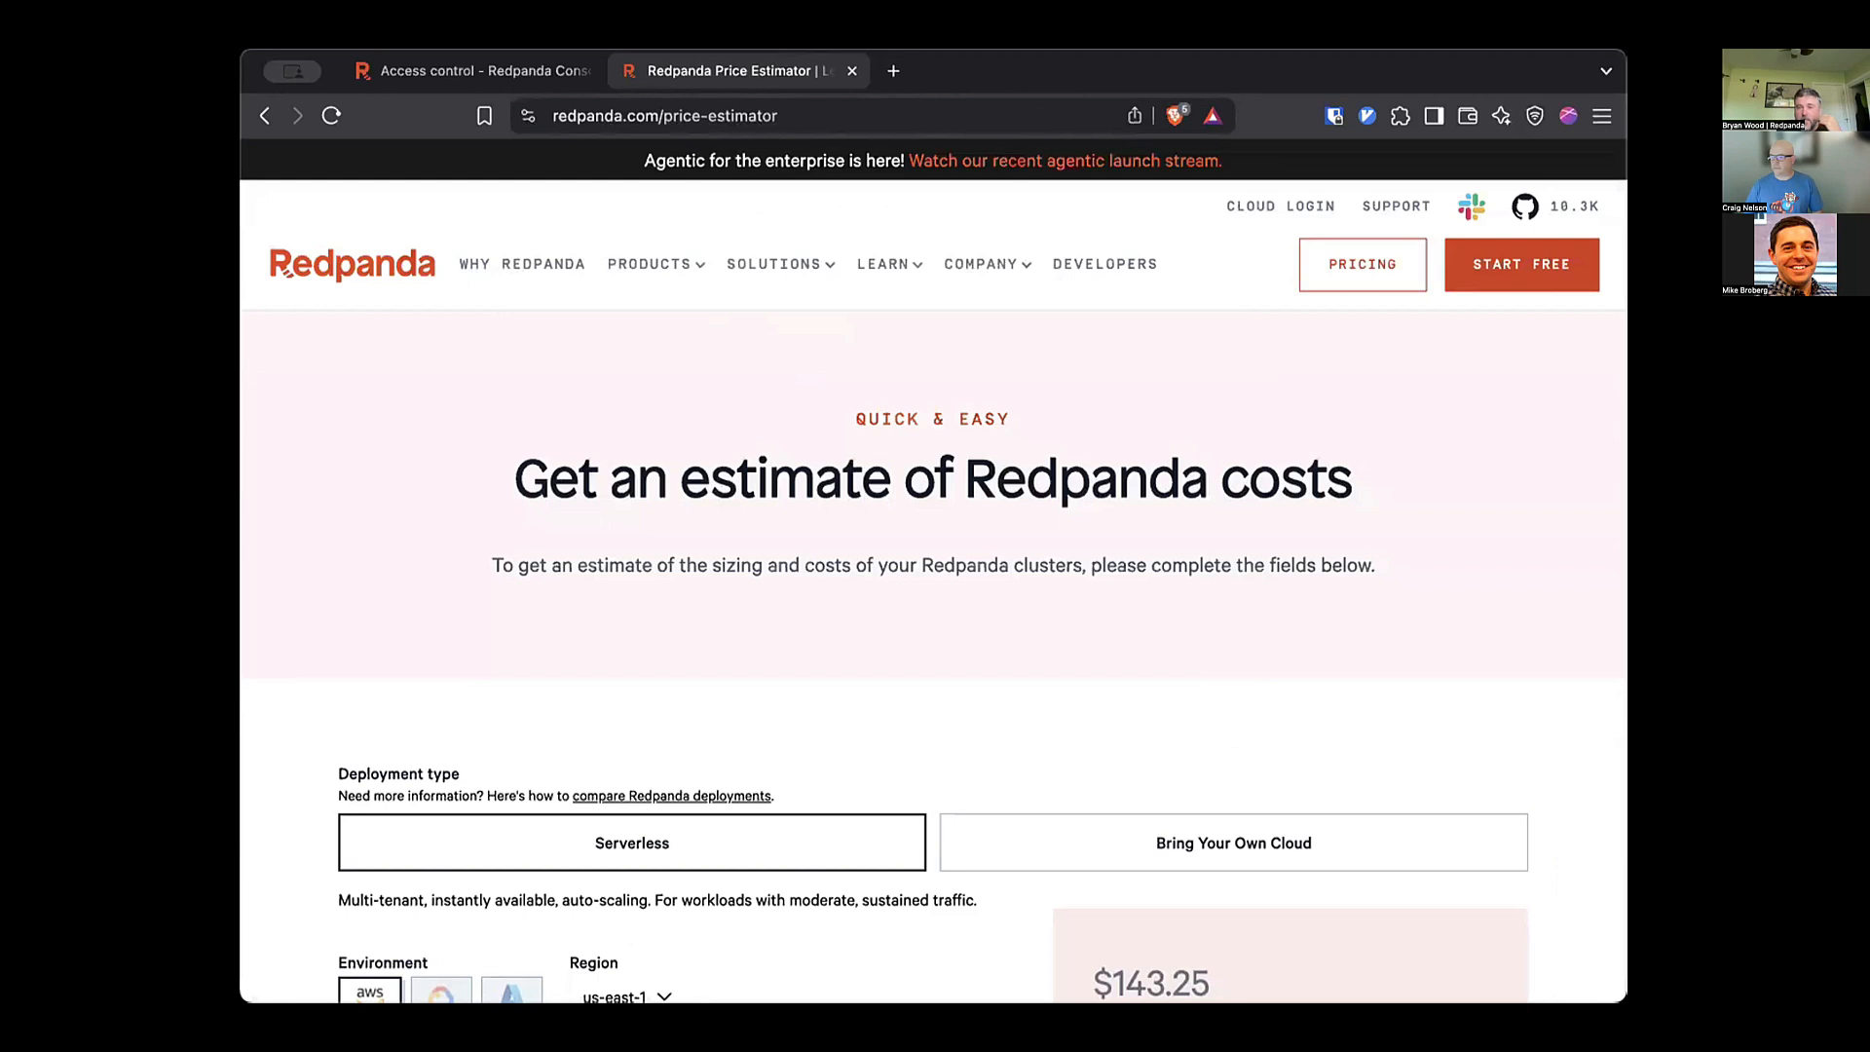
Switch the price estimate to Bring Your Own Cloud and review its quote request form.
scroll(934, 584, "down", 3)
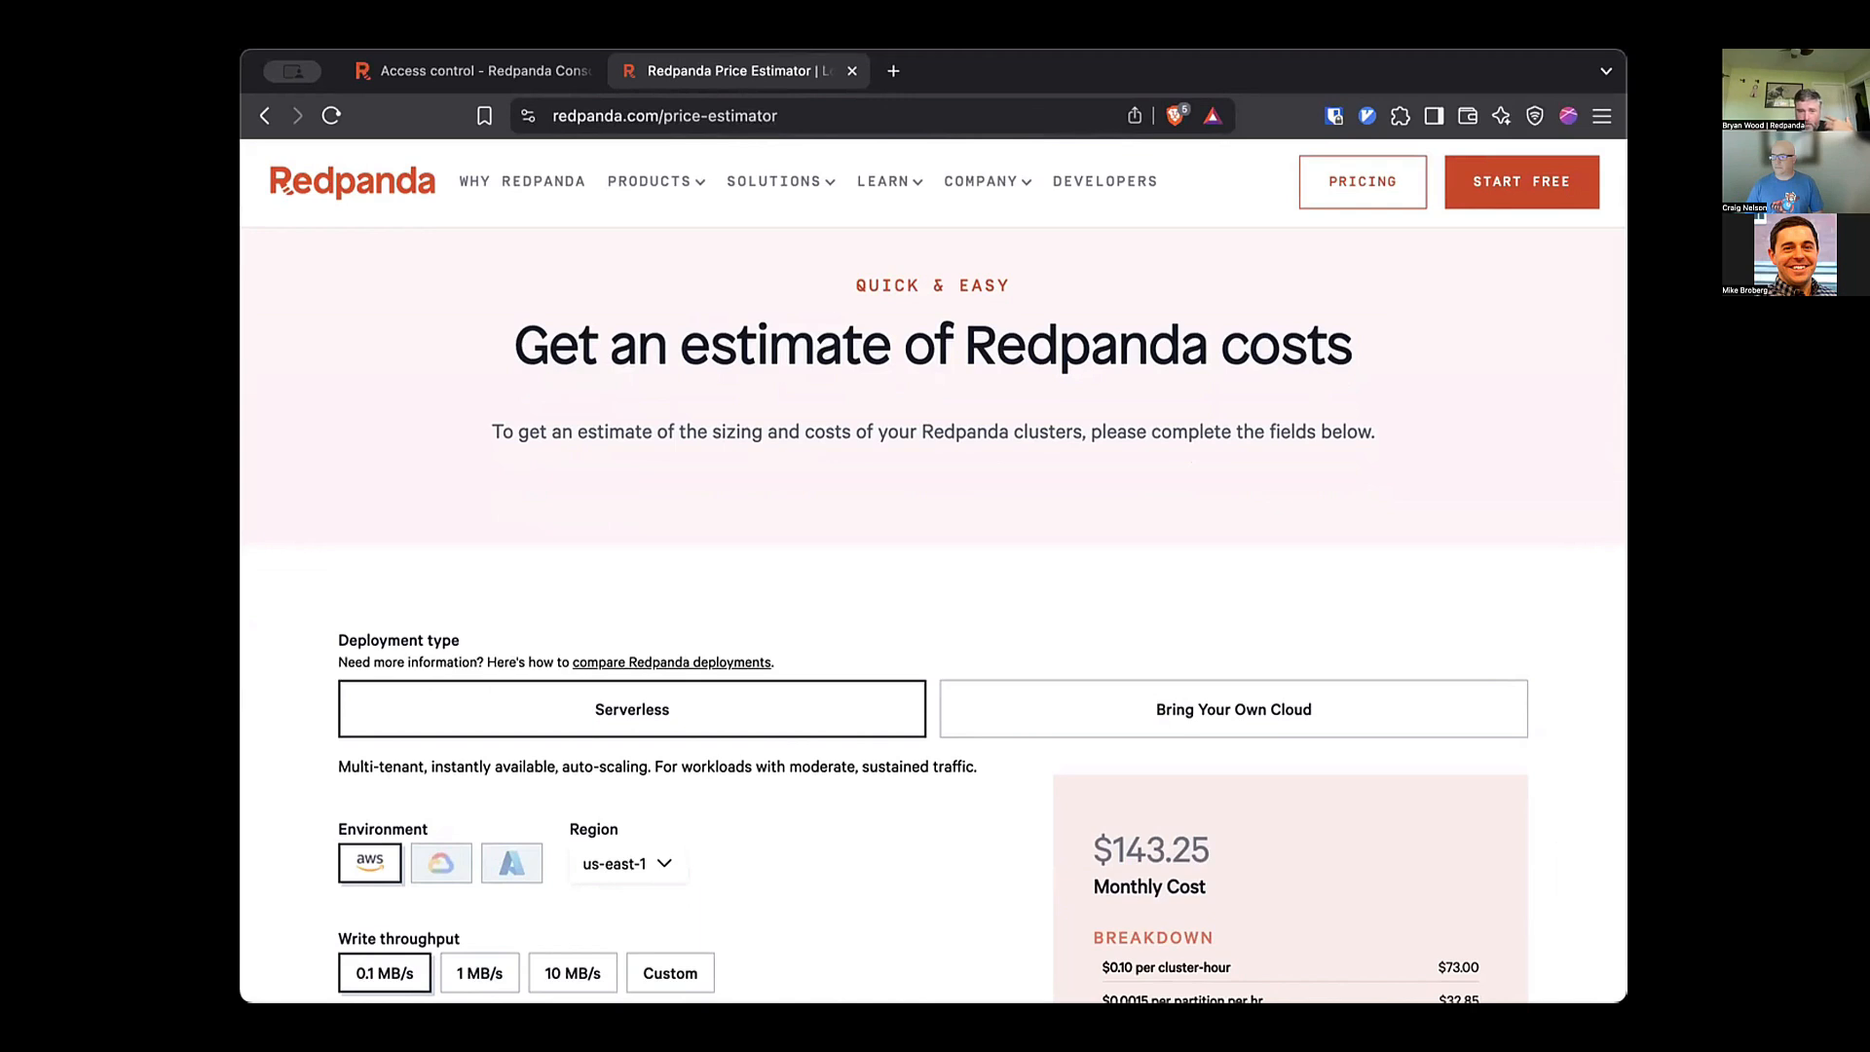
scroll(933, 585, "down", 3)
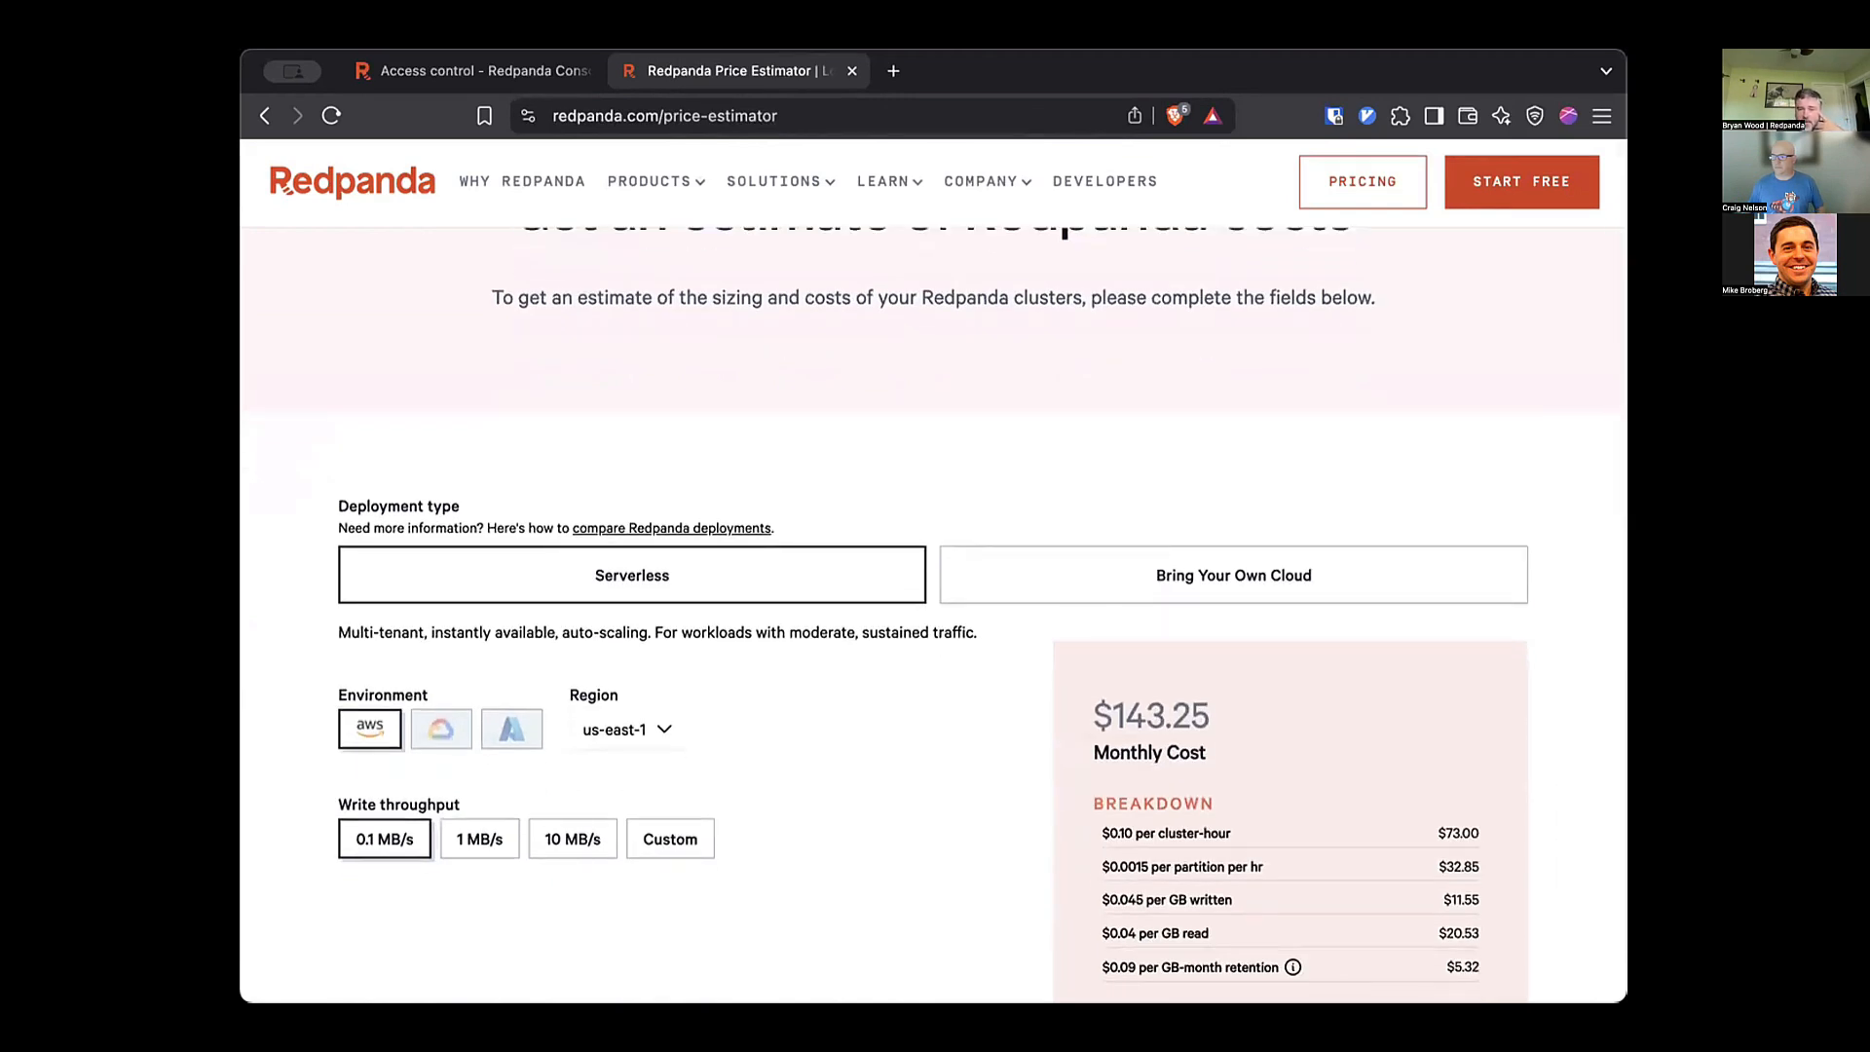
scroll(933, 585, "down", 5)
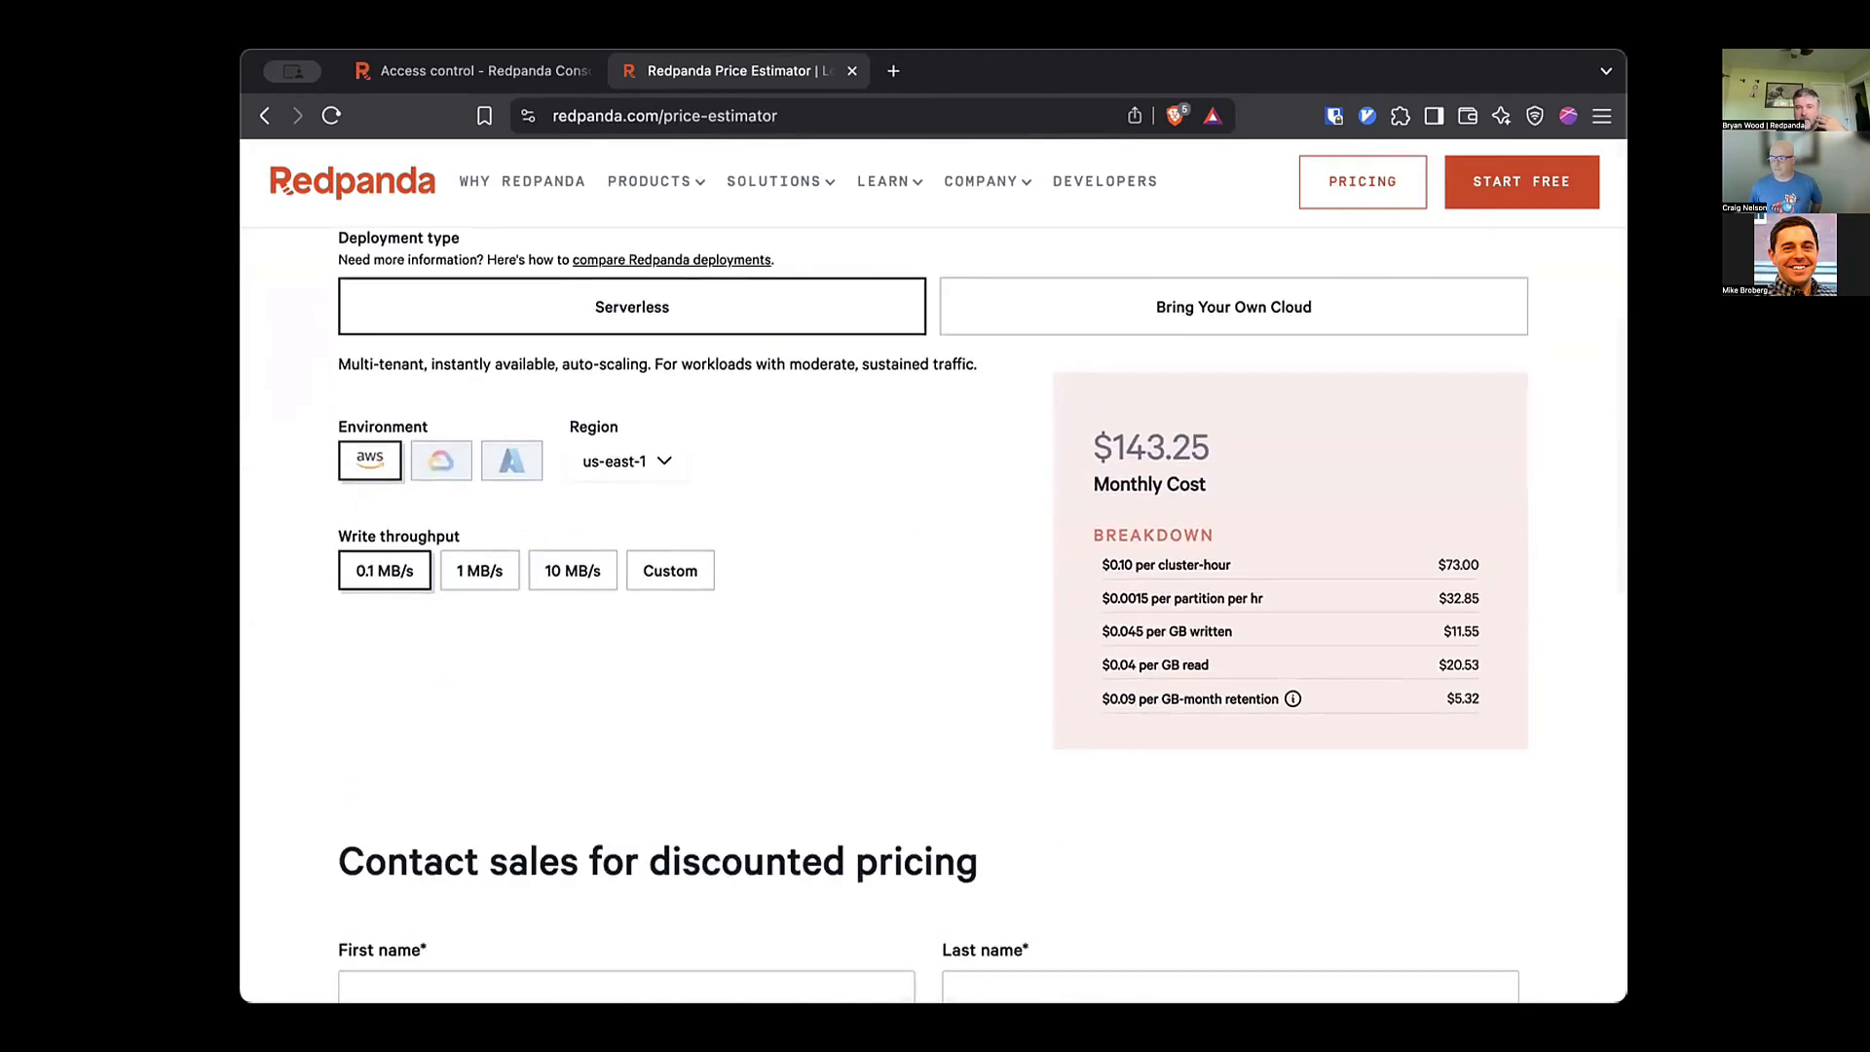
scroll(933, 585, "up", 2)
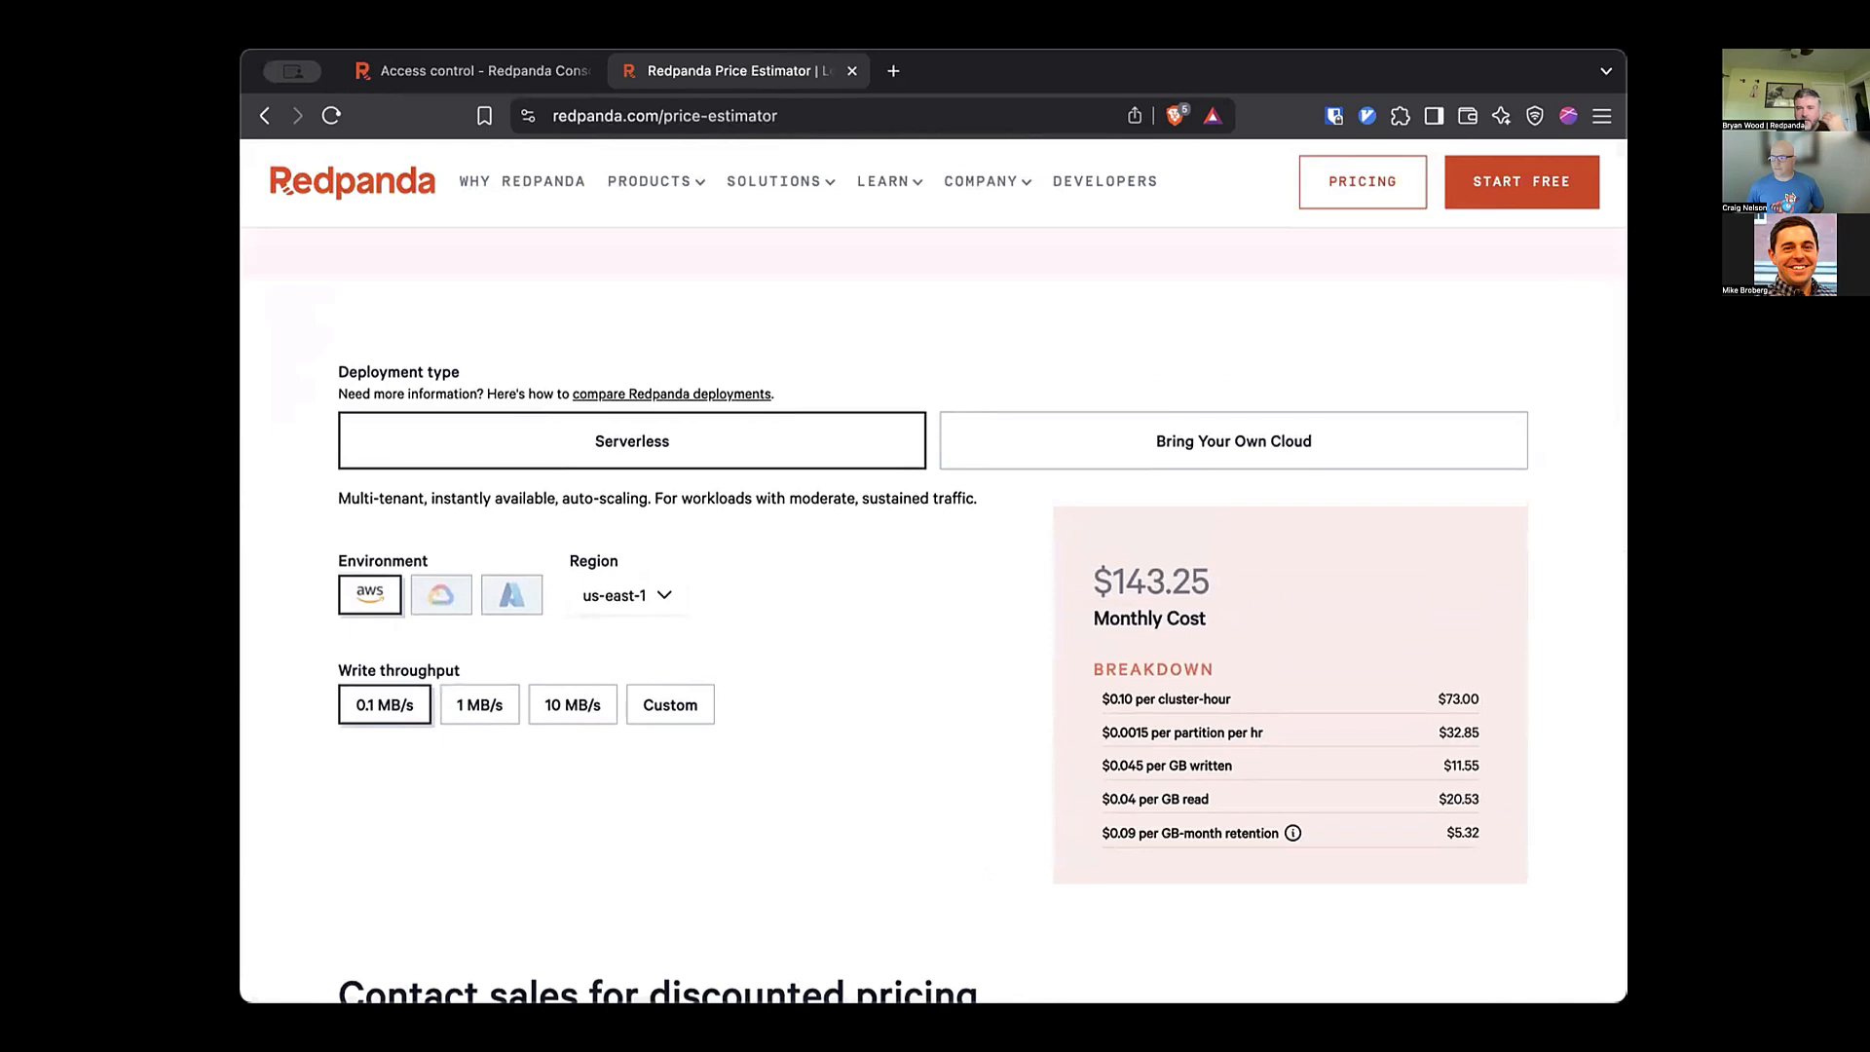
left_click(1233, 441)
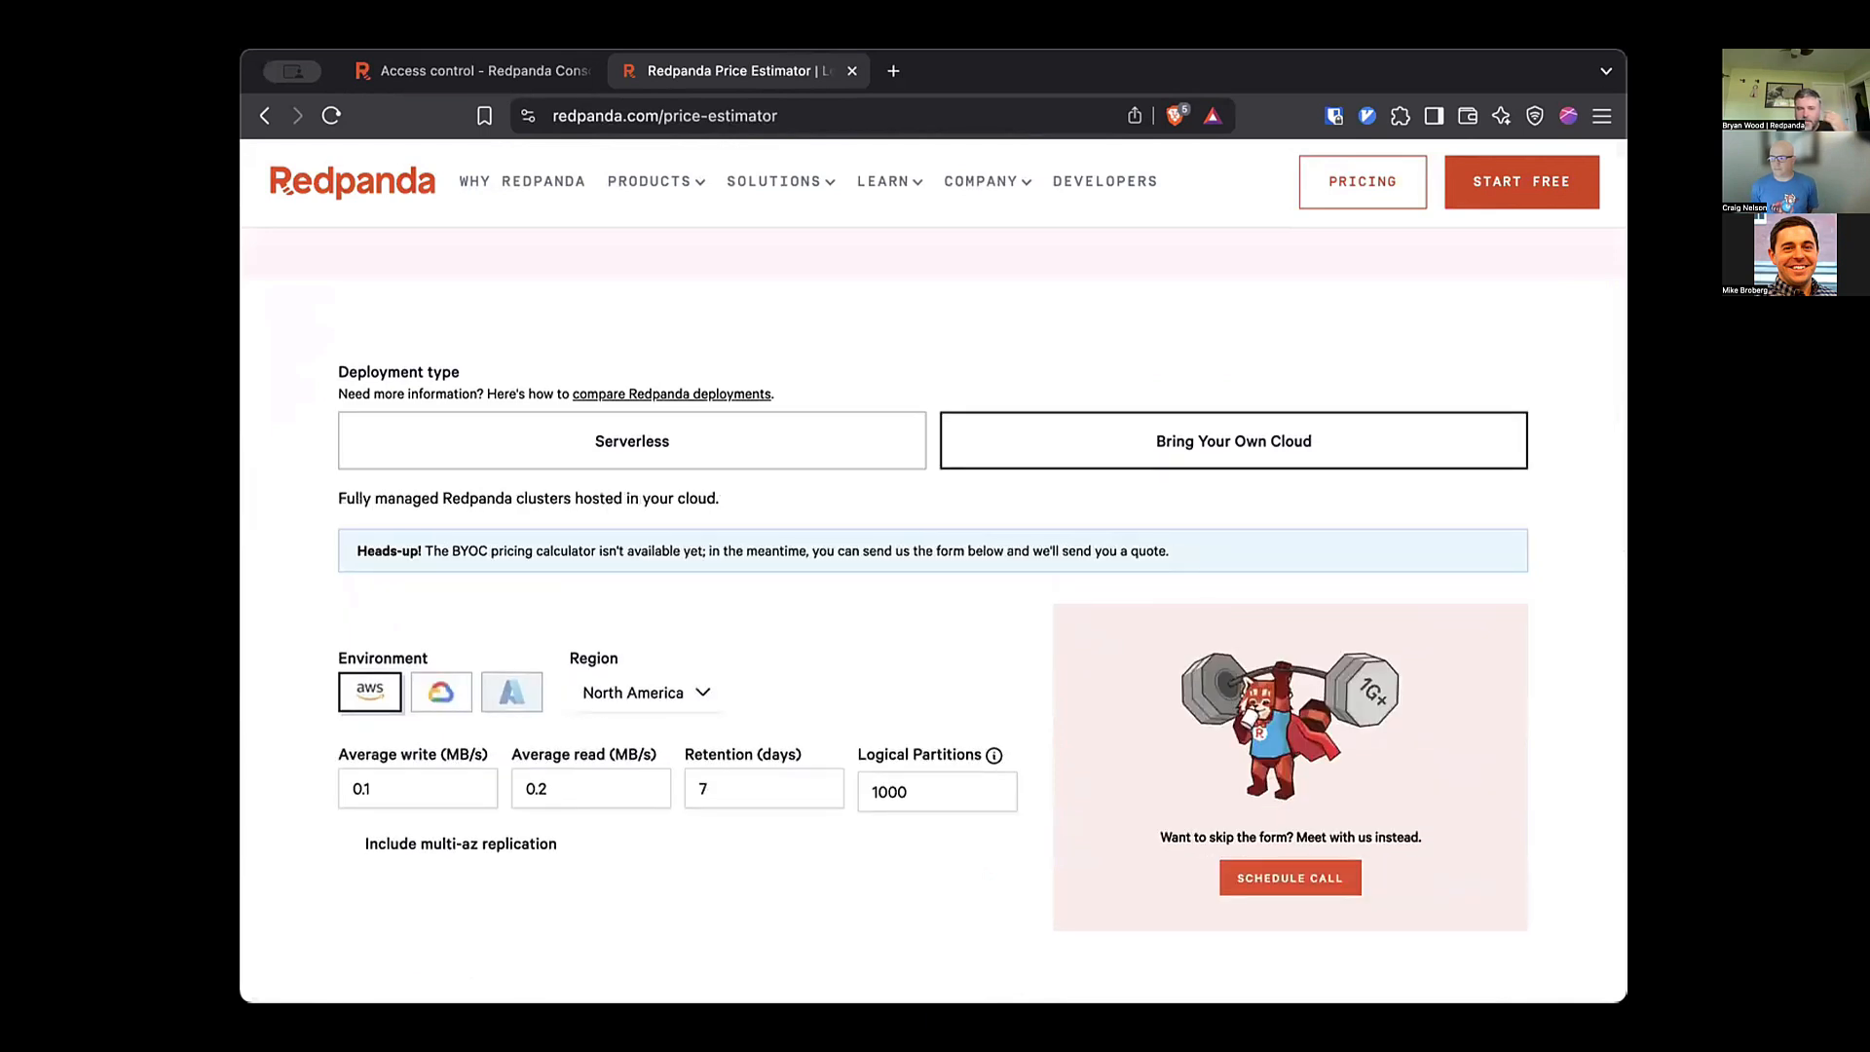
scroll(933, 585, "down", 5)
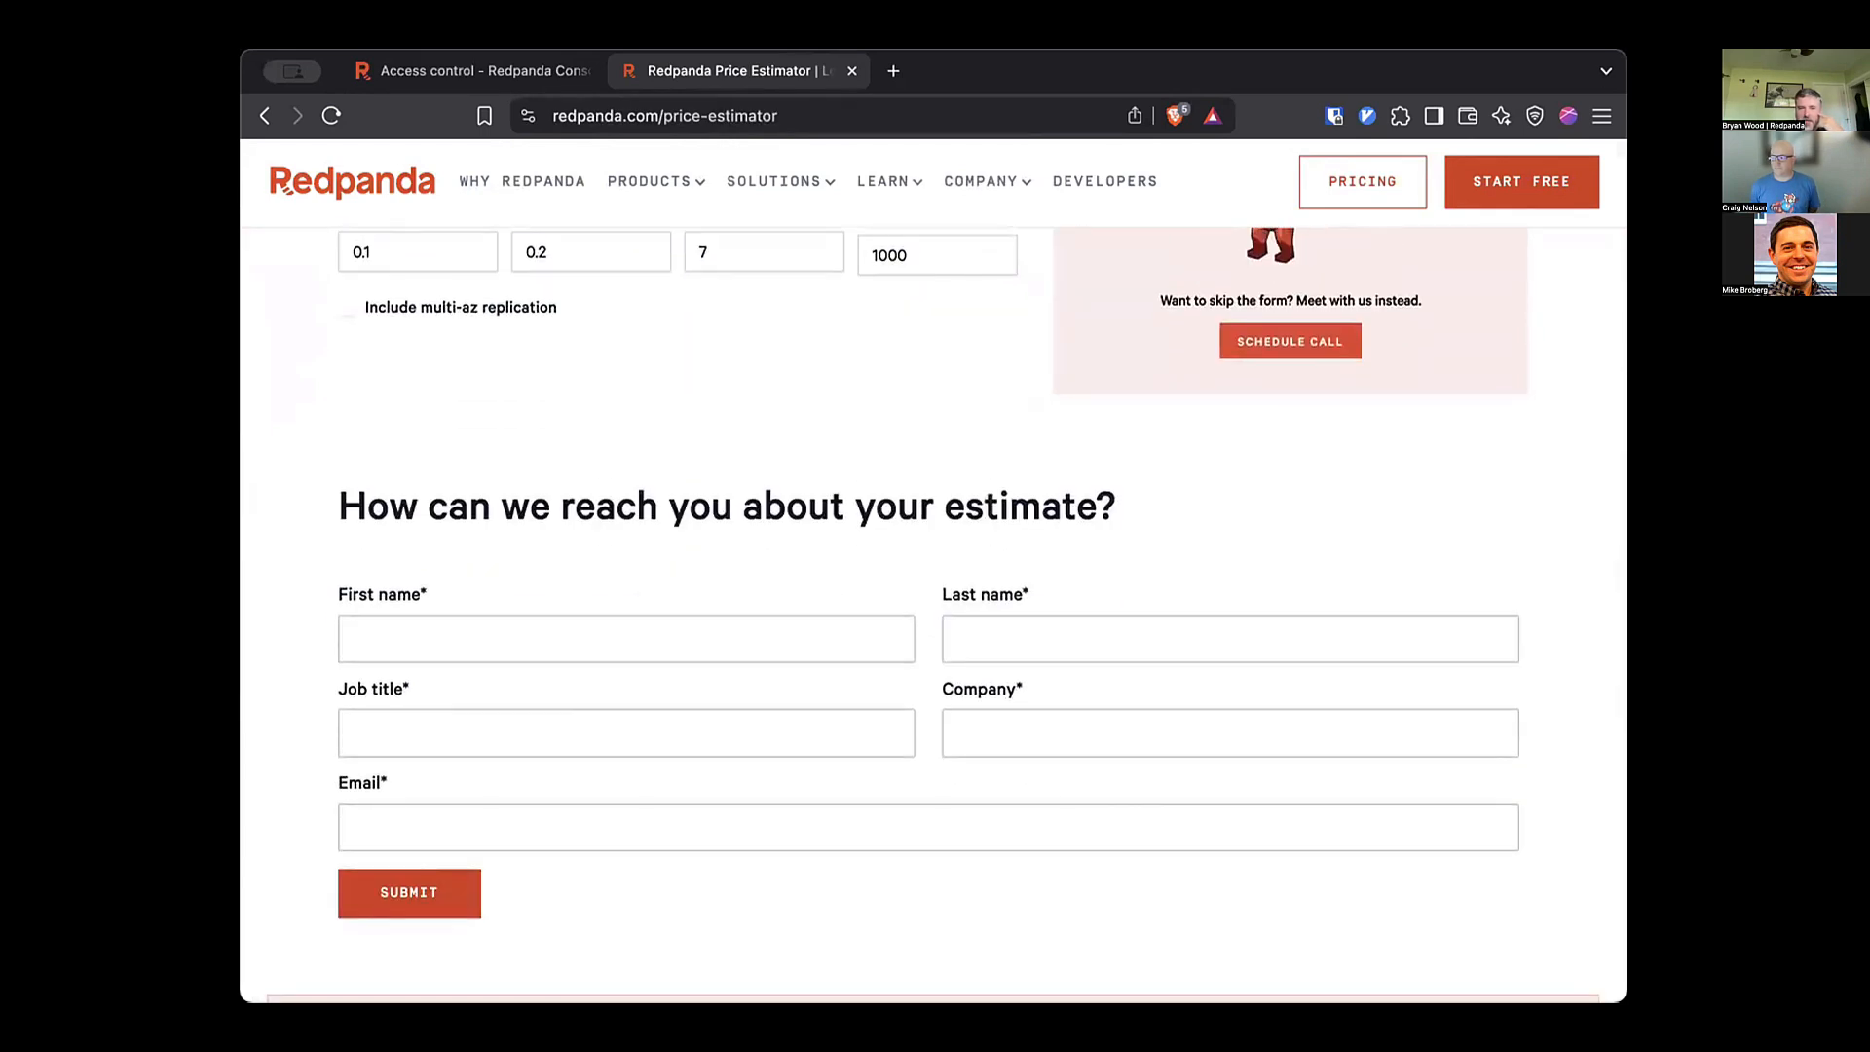
scroll(933, 614, "up", 4)
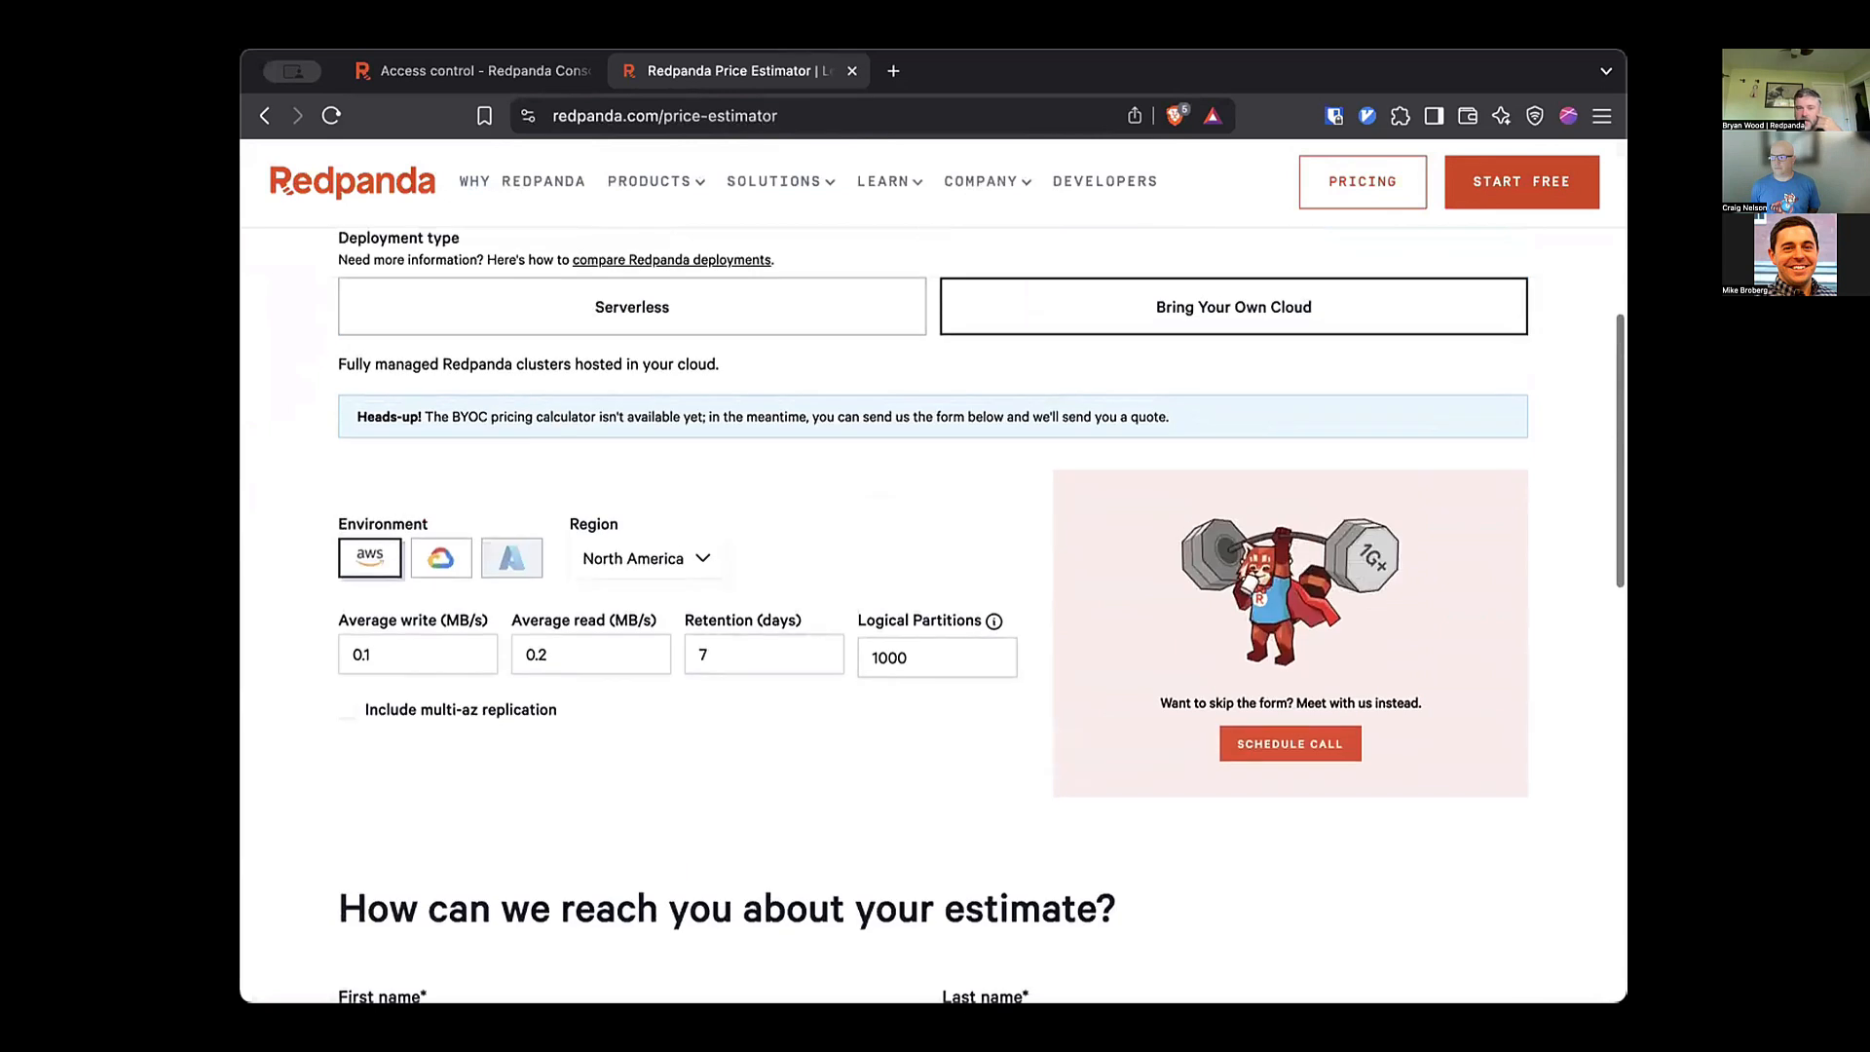
Estimate Serverless in eu-central-1 at 0.1 MB/s write throughput and inspect the cost breakdown.
left_click(633, 307)
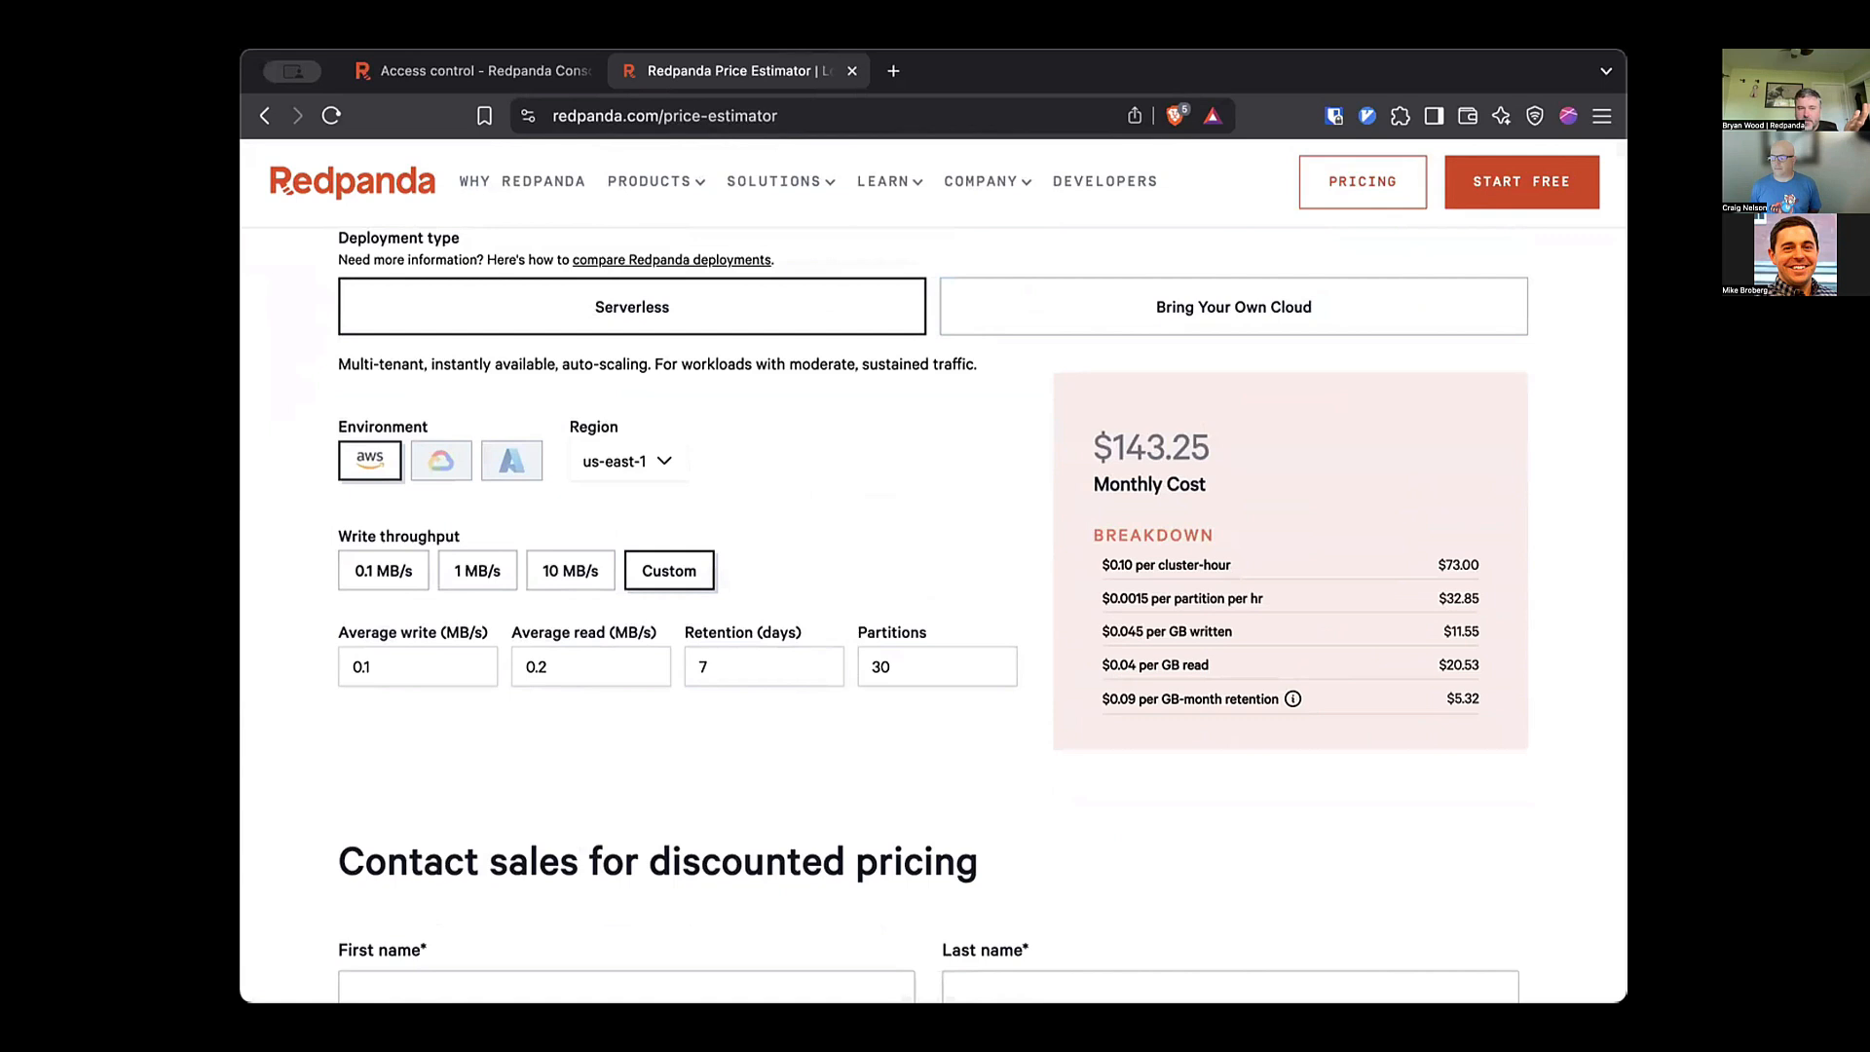
left_click(627, 462)
left_click(633, 586)
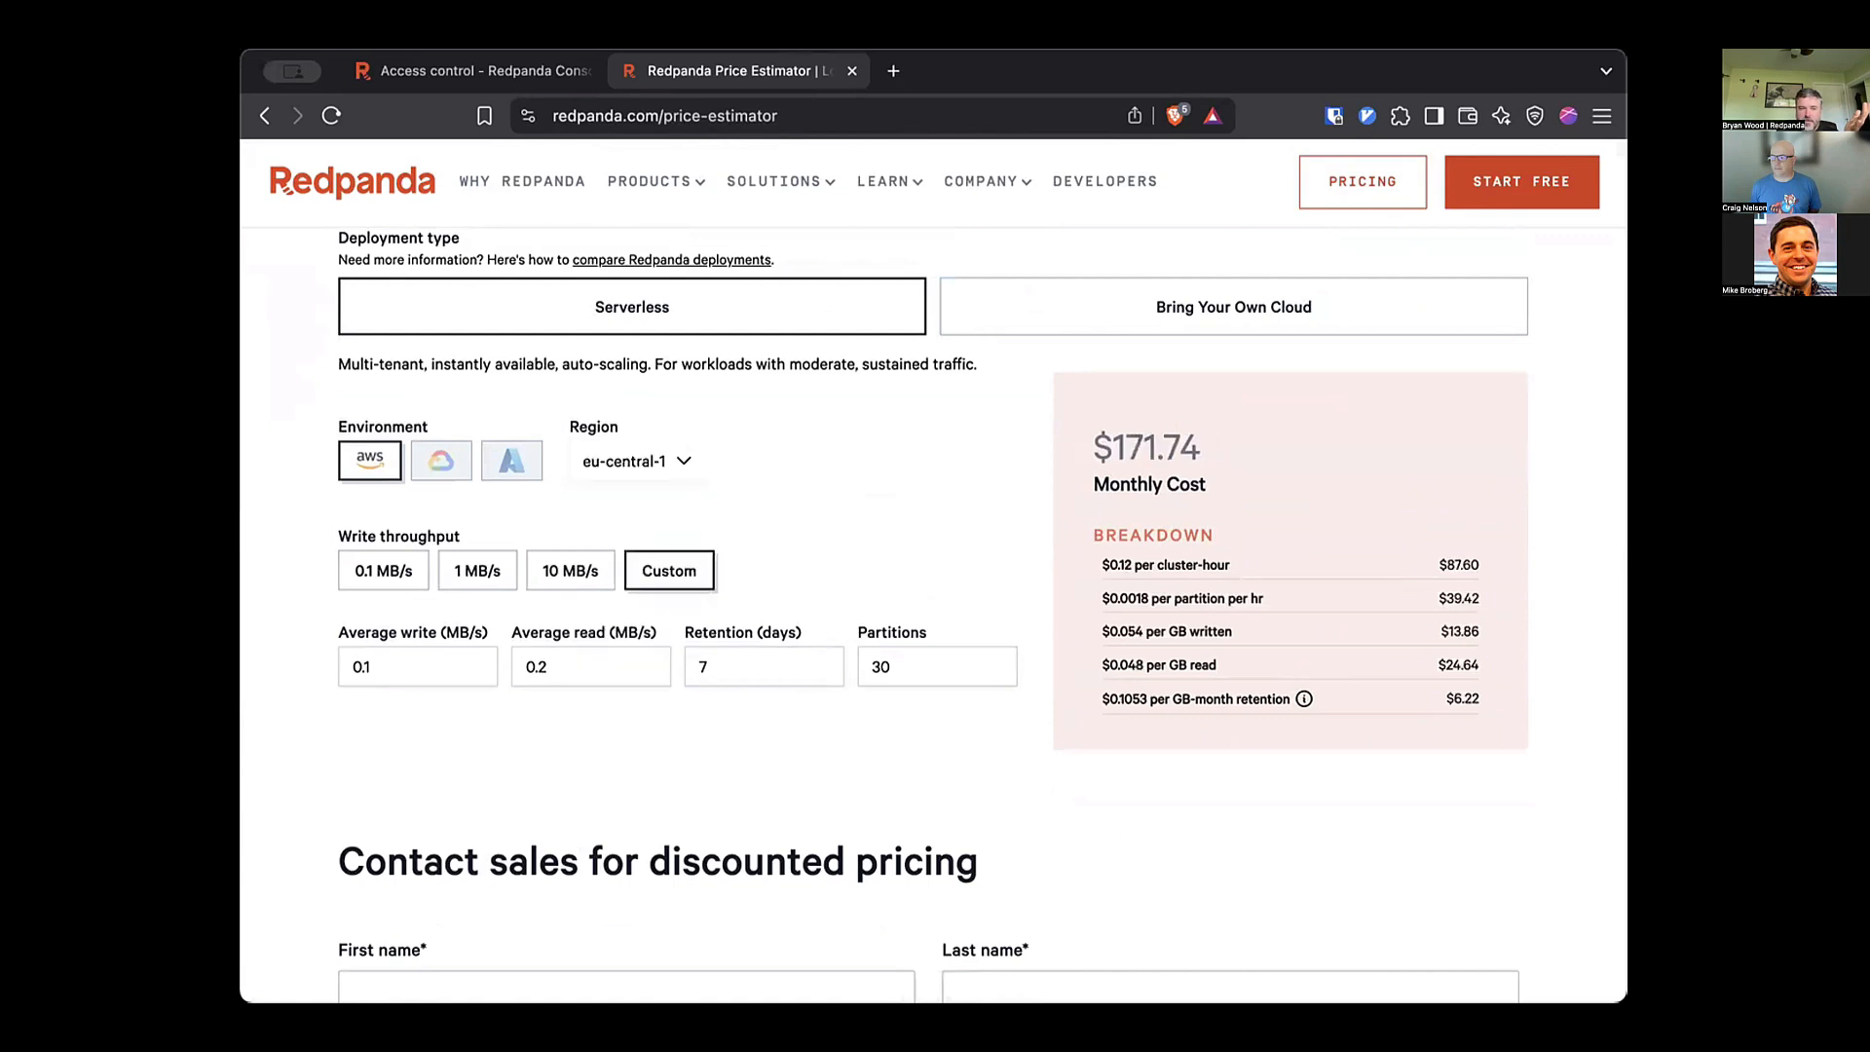
left_click(384, 571)
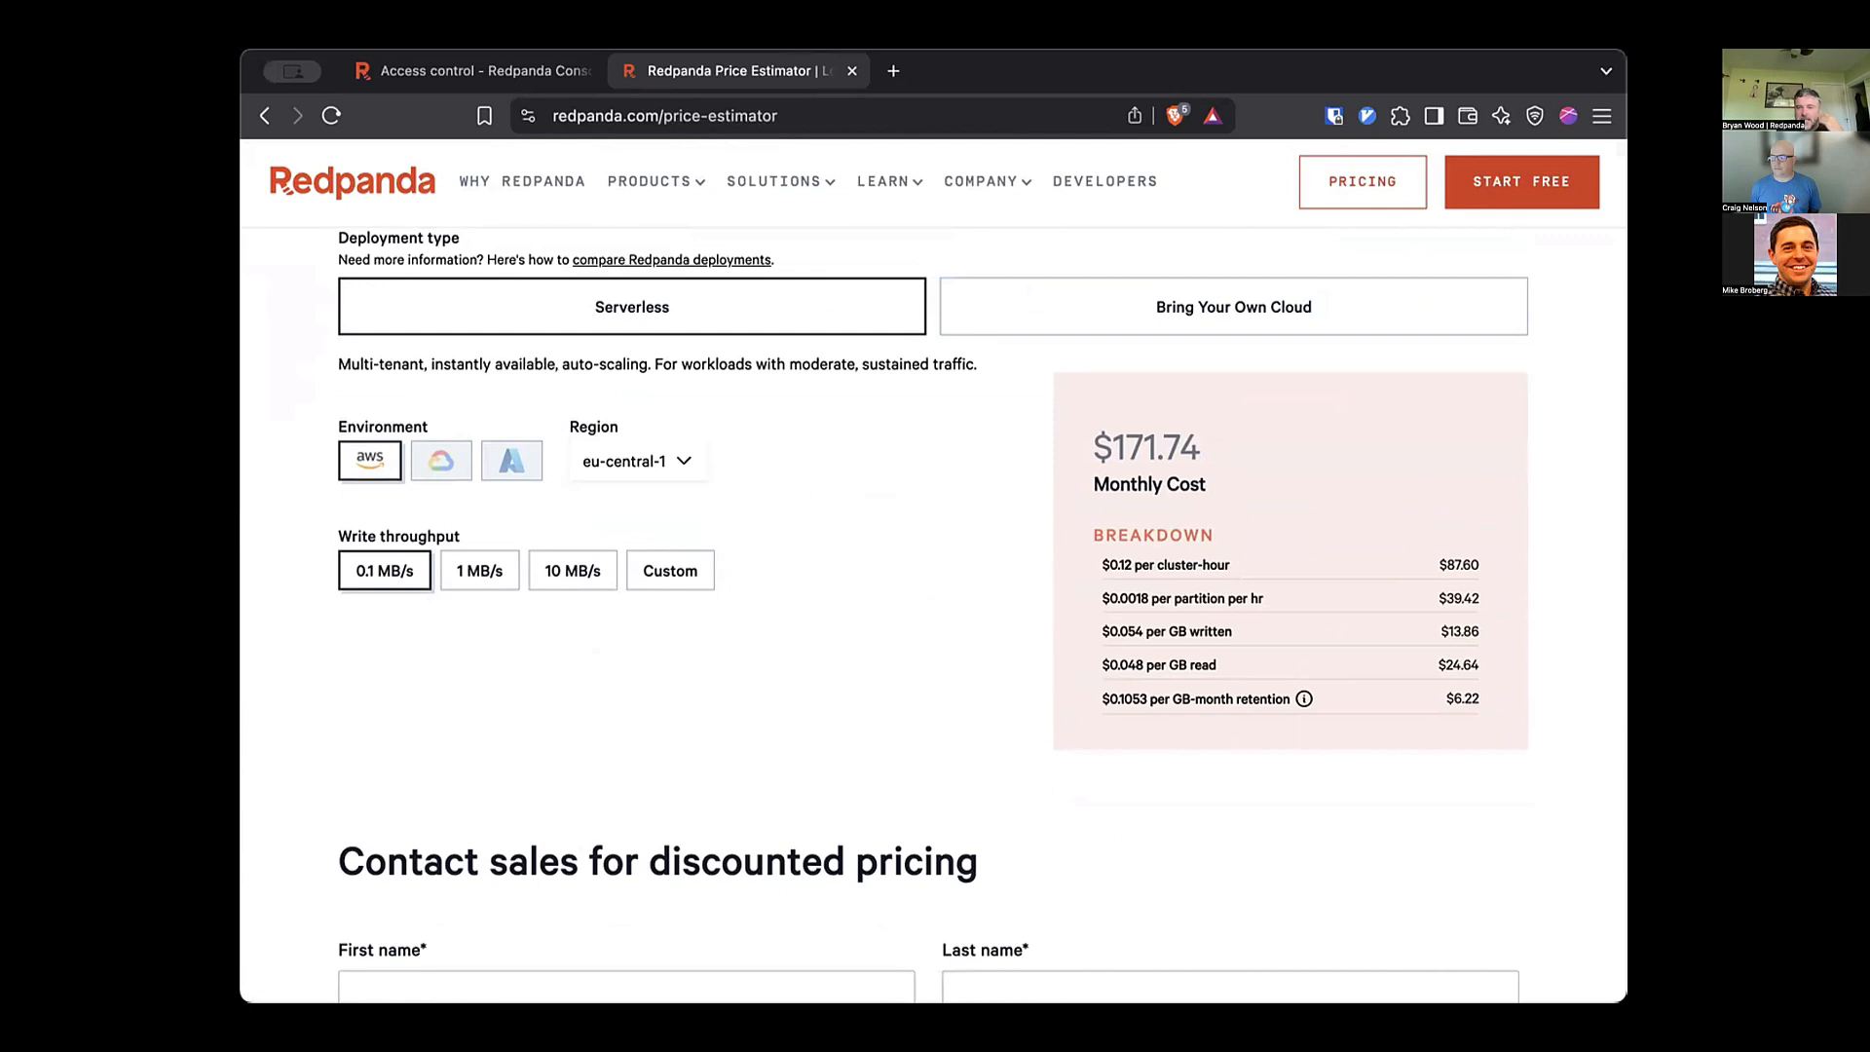
left_click_drag(1480, 701, 1091, 439)
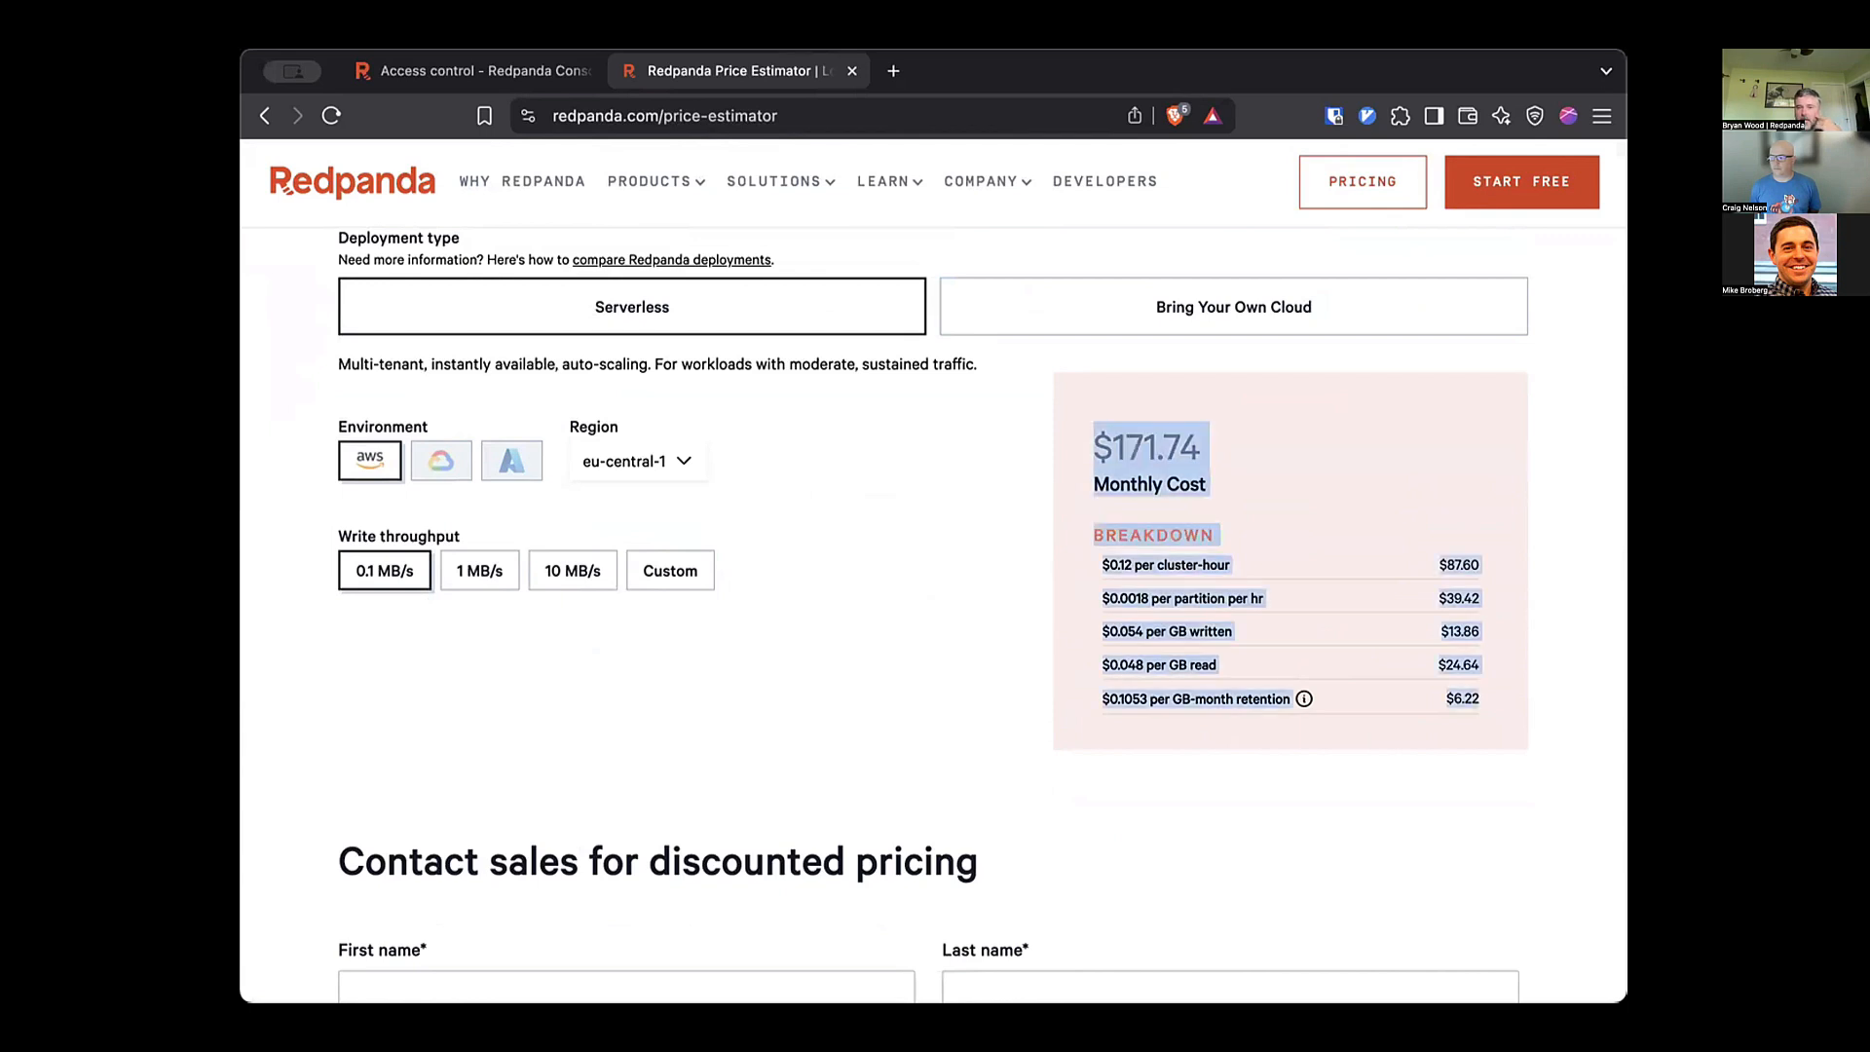
left_click(1083, 438)
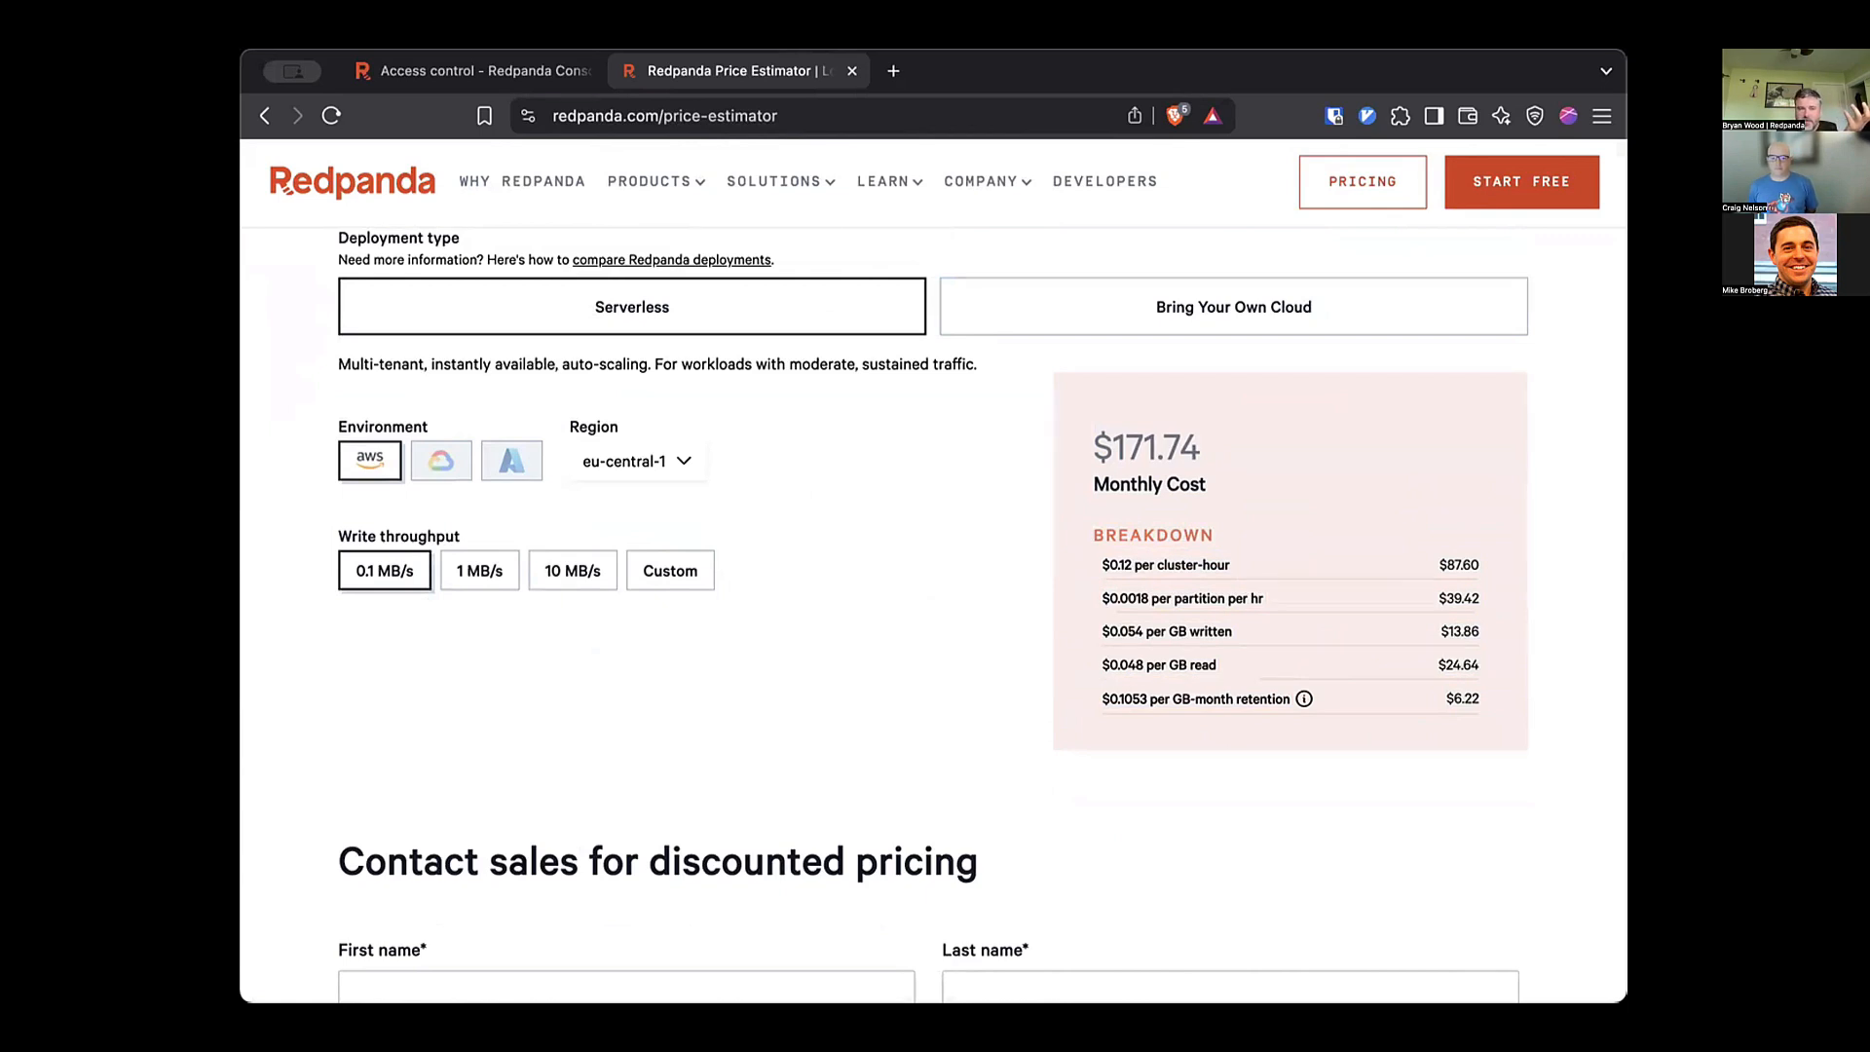
Try 1 MB/s and Custom throughput, then return to 0.1 MB/s for $171.74 monthly.
left_click(480, 571)
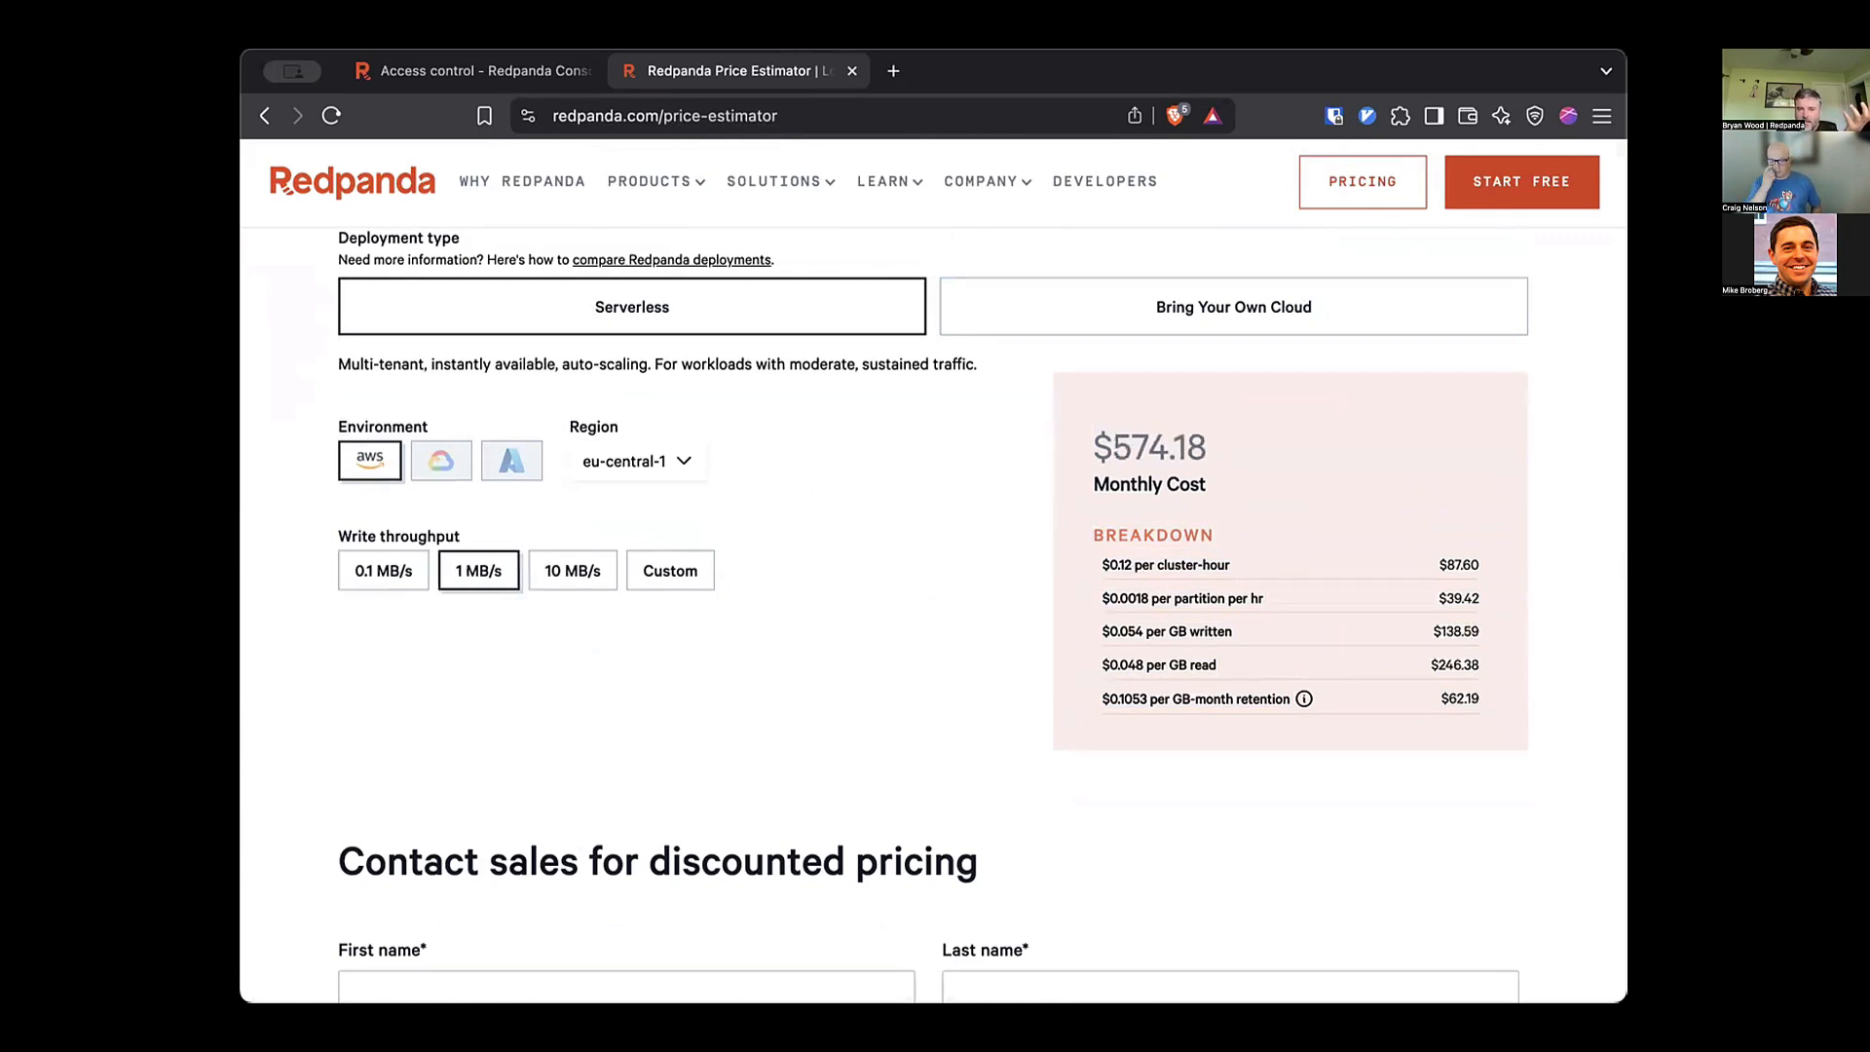
left_click(670, 570)
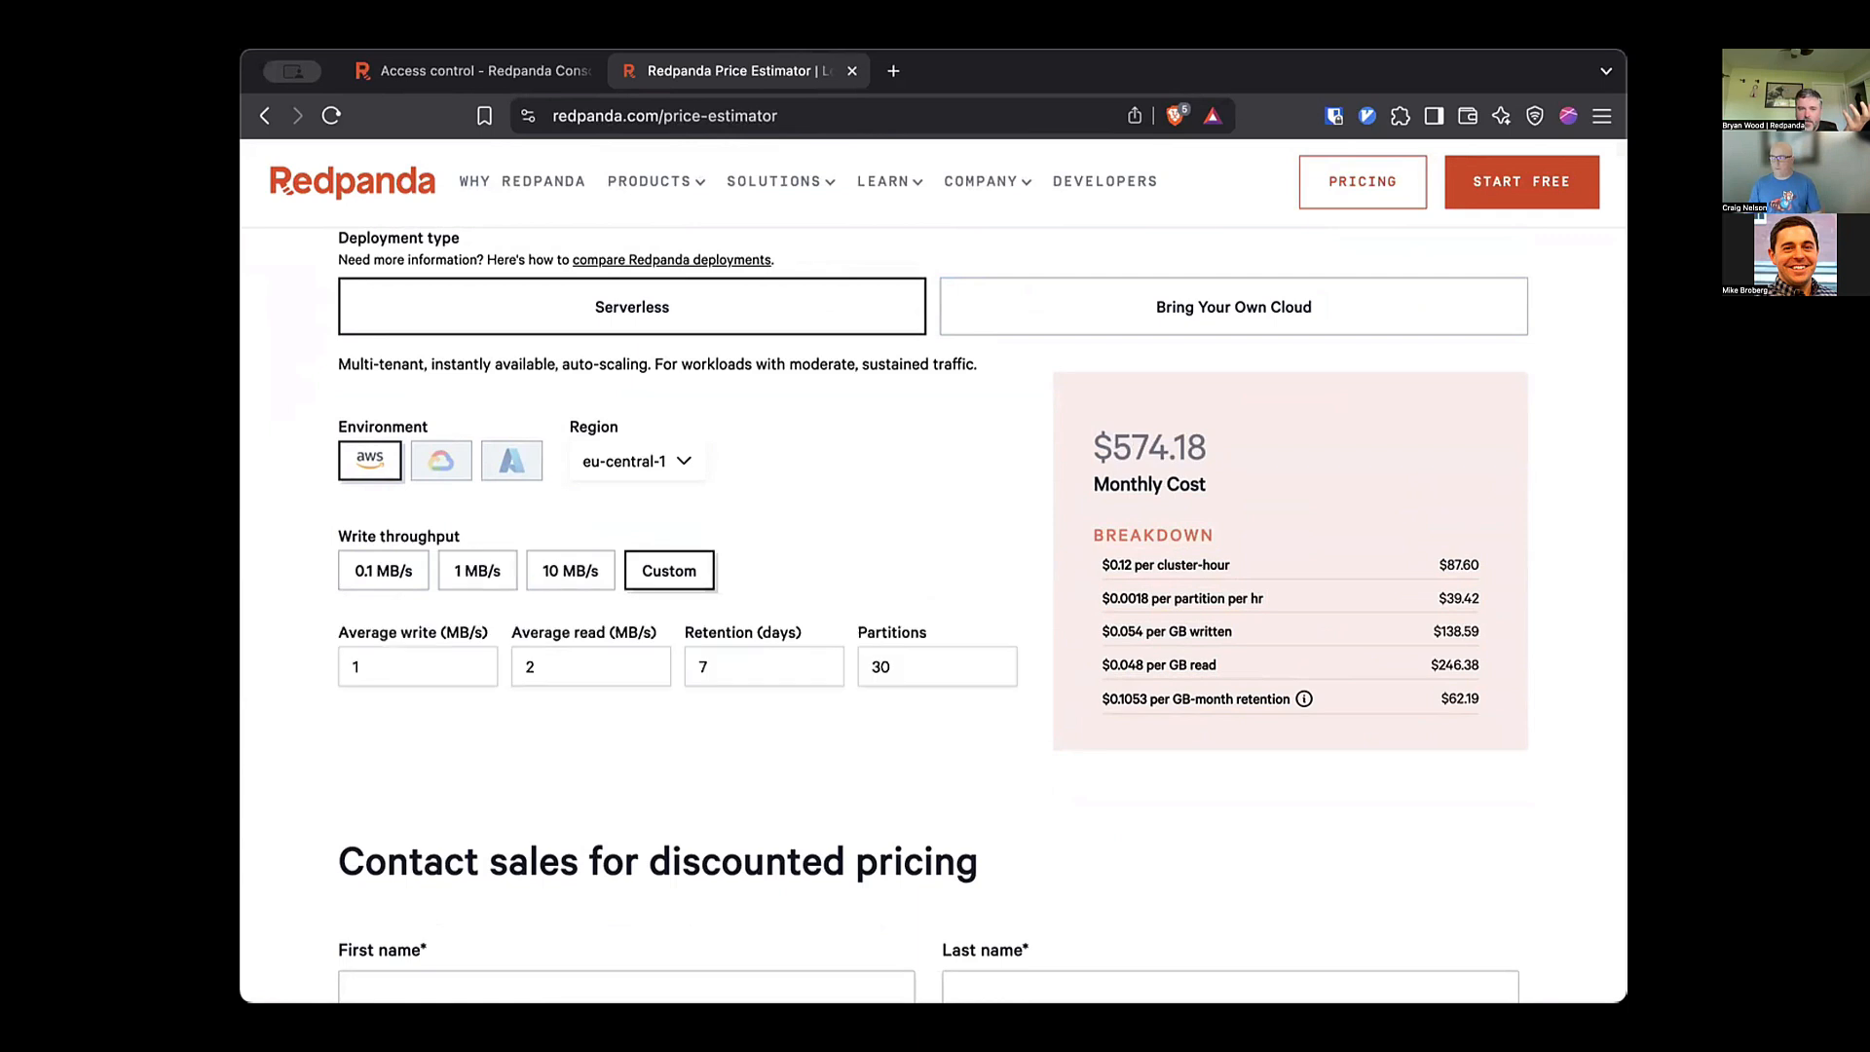
left_click(748, 667)
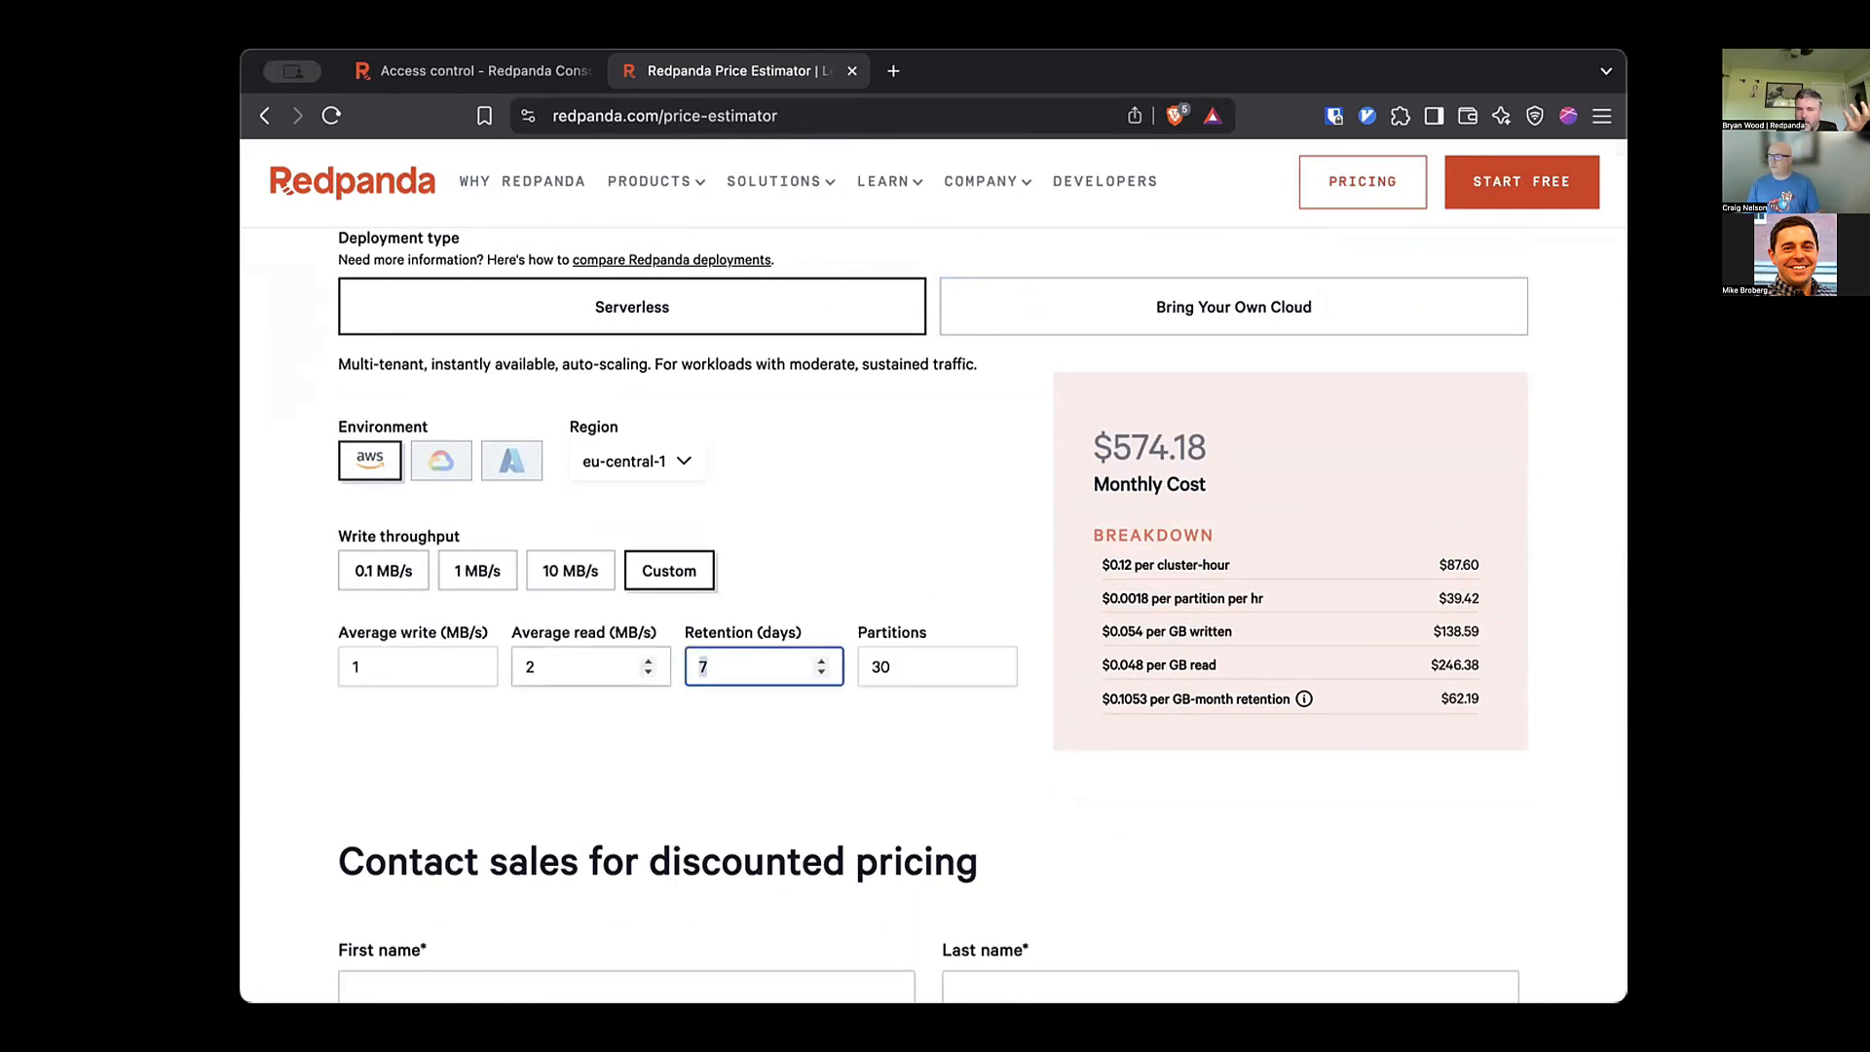
left_click(936, 667)
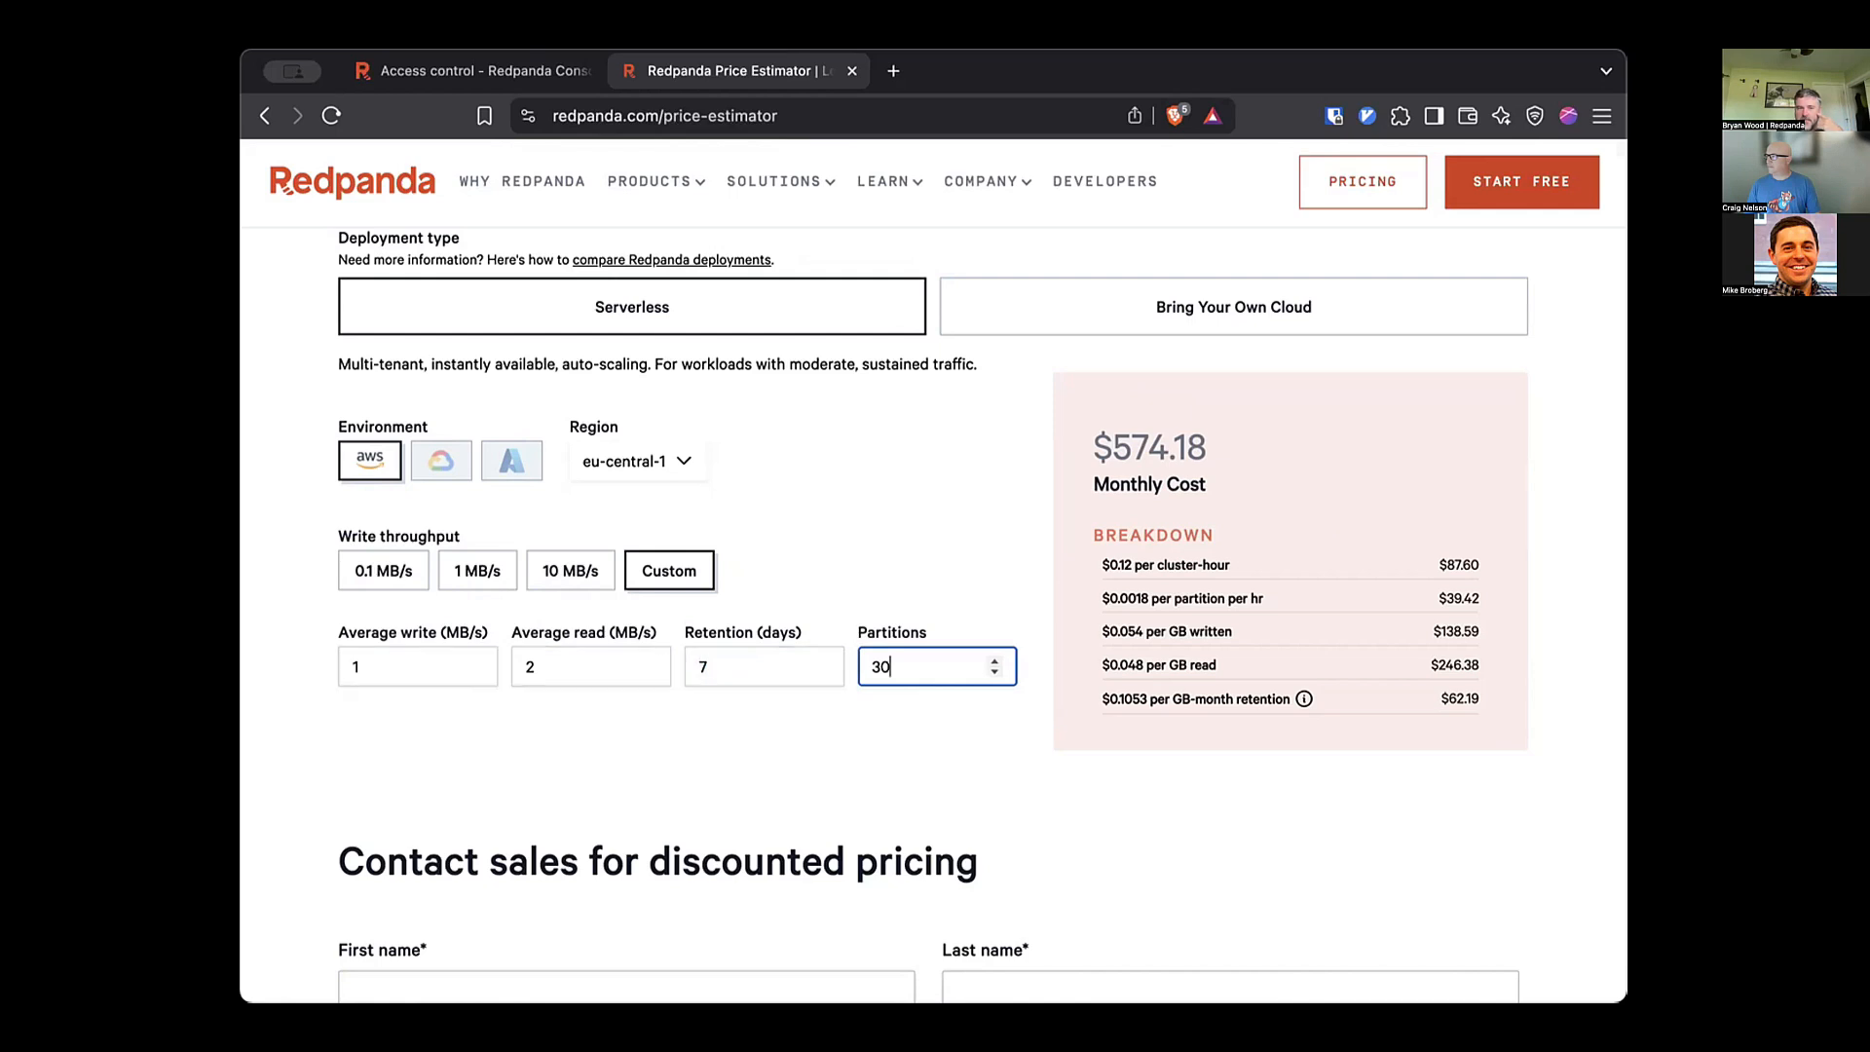
left_click(384, 571)
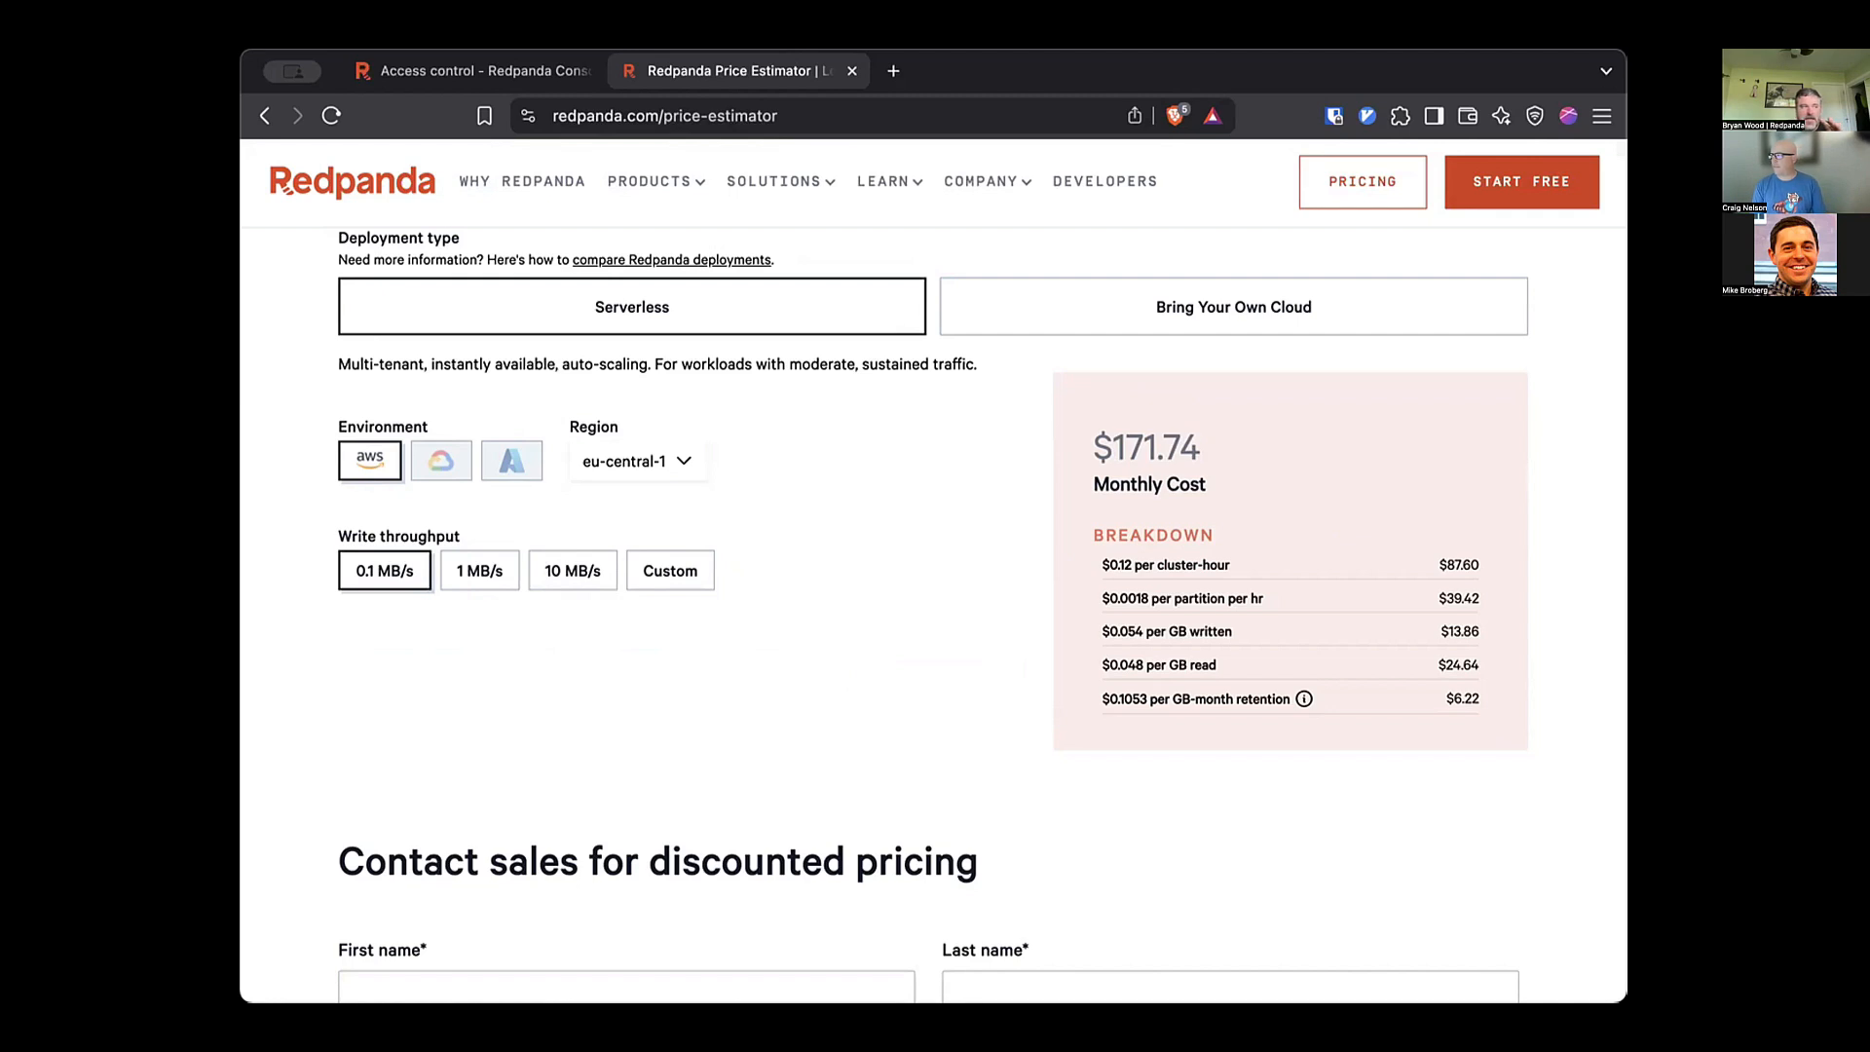
scroll(933, 614, "down", 3)
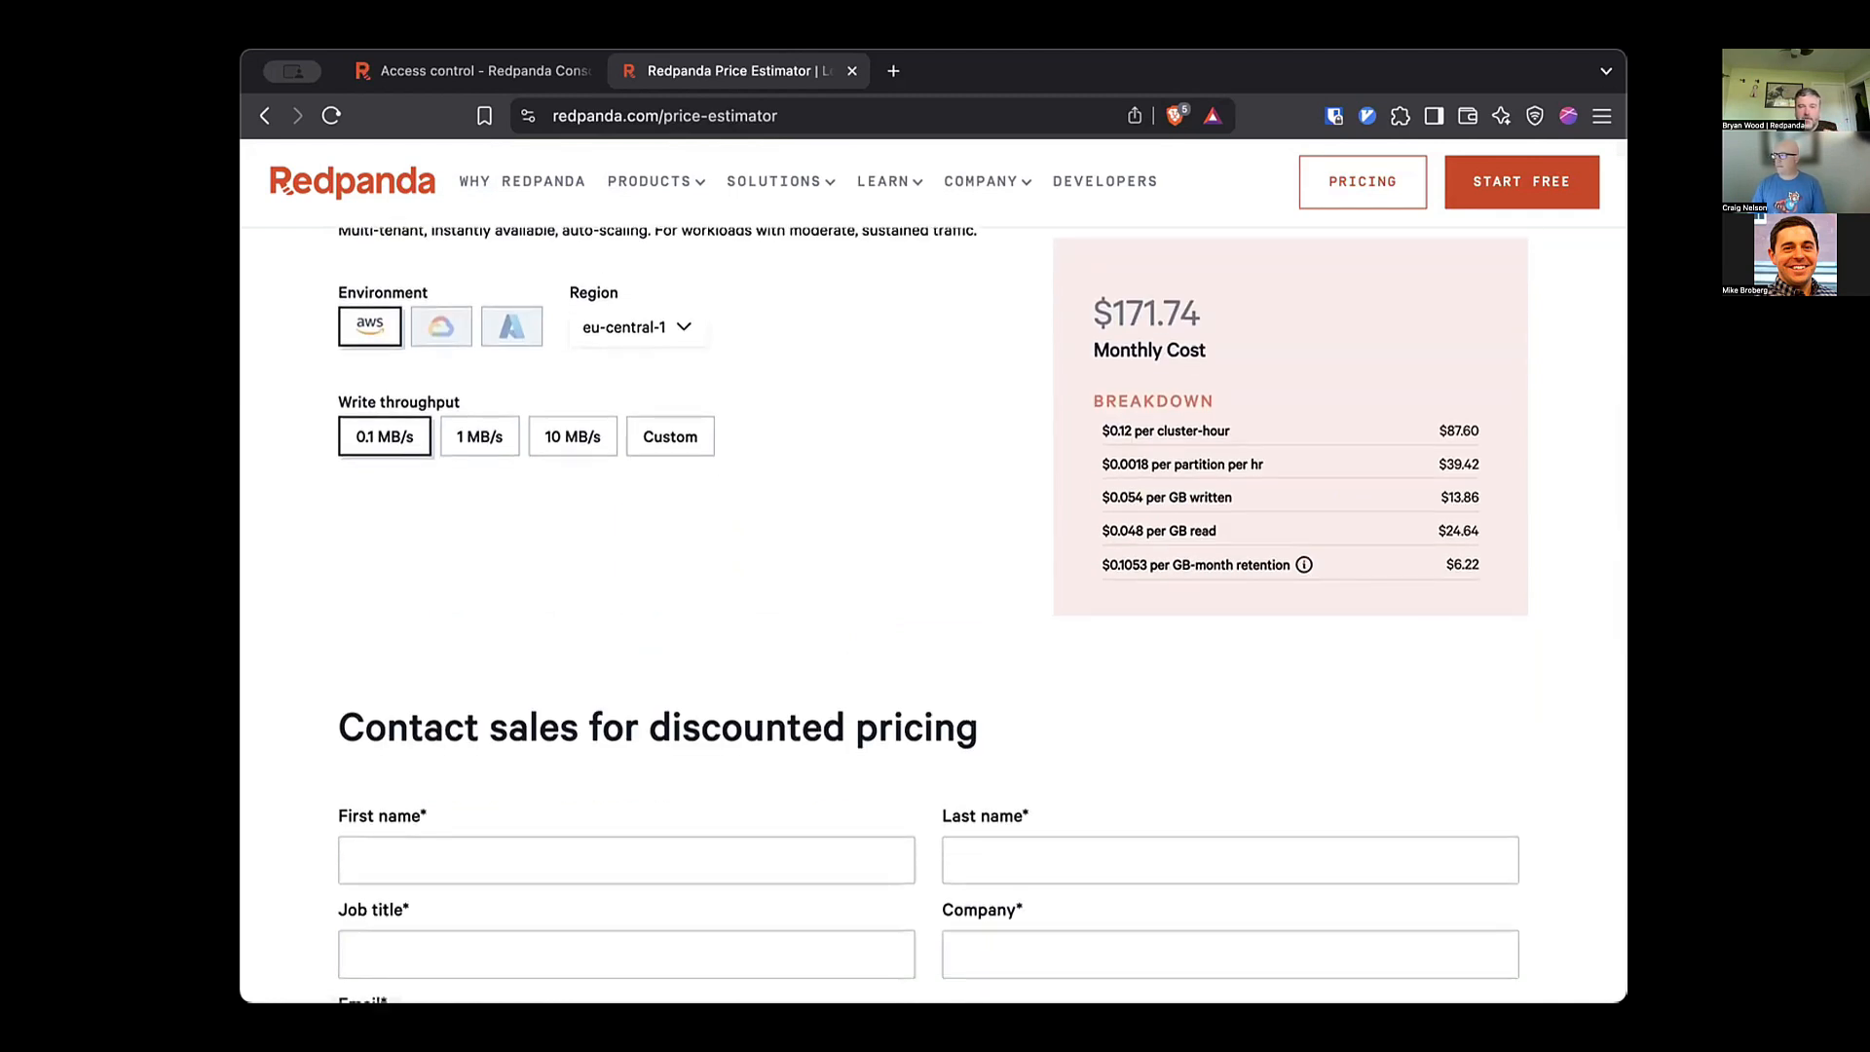
scroll(933, 614, "down", 3)
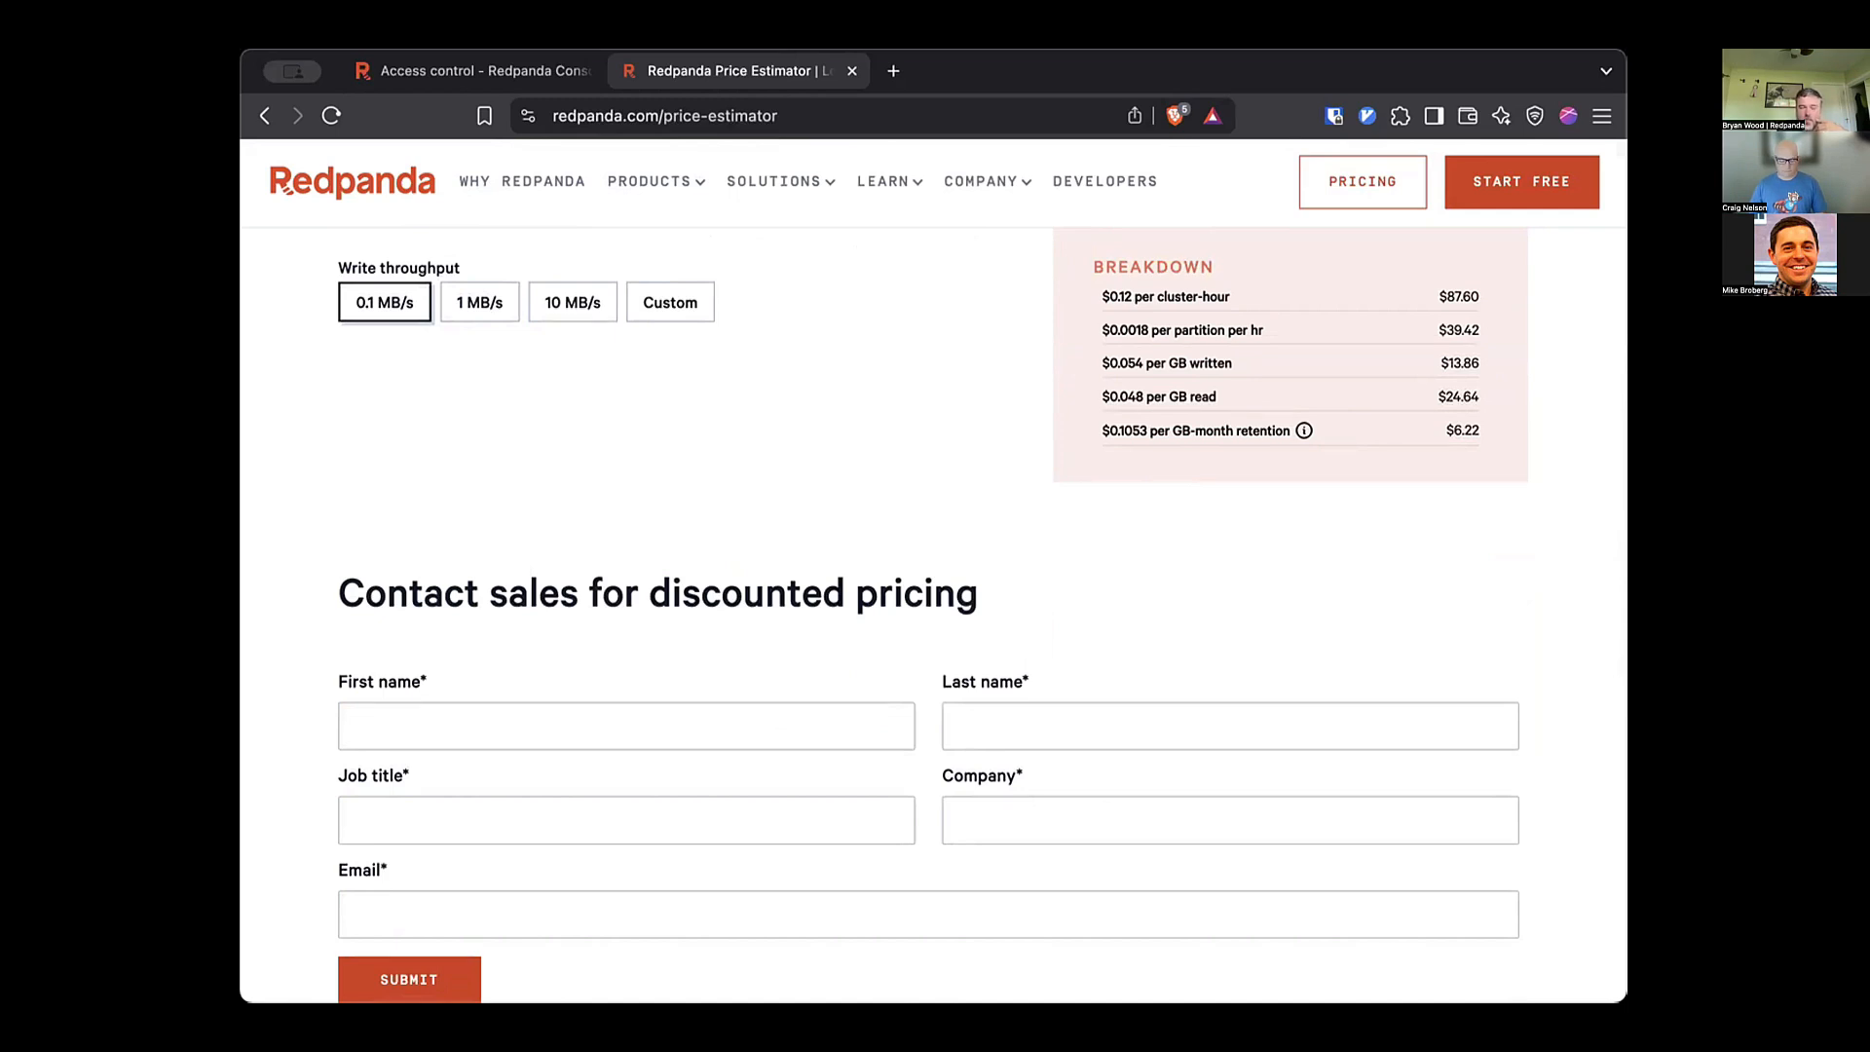
scroll(933, 614, "up", 12)
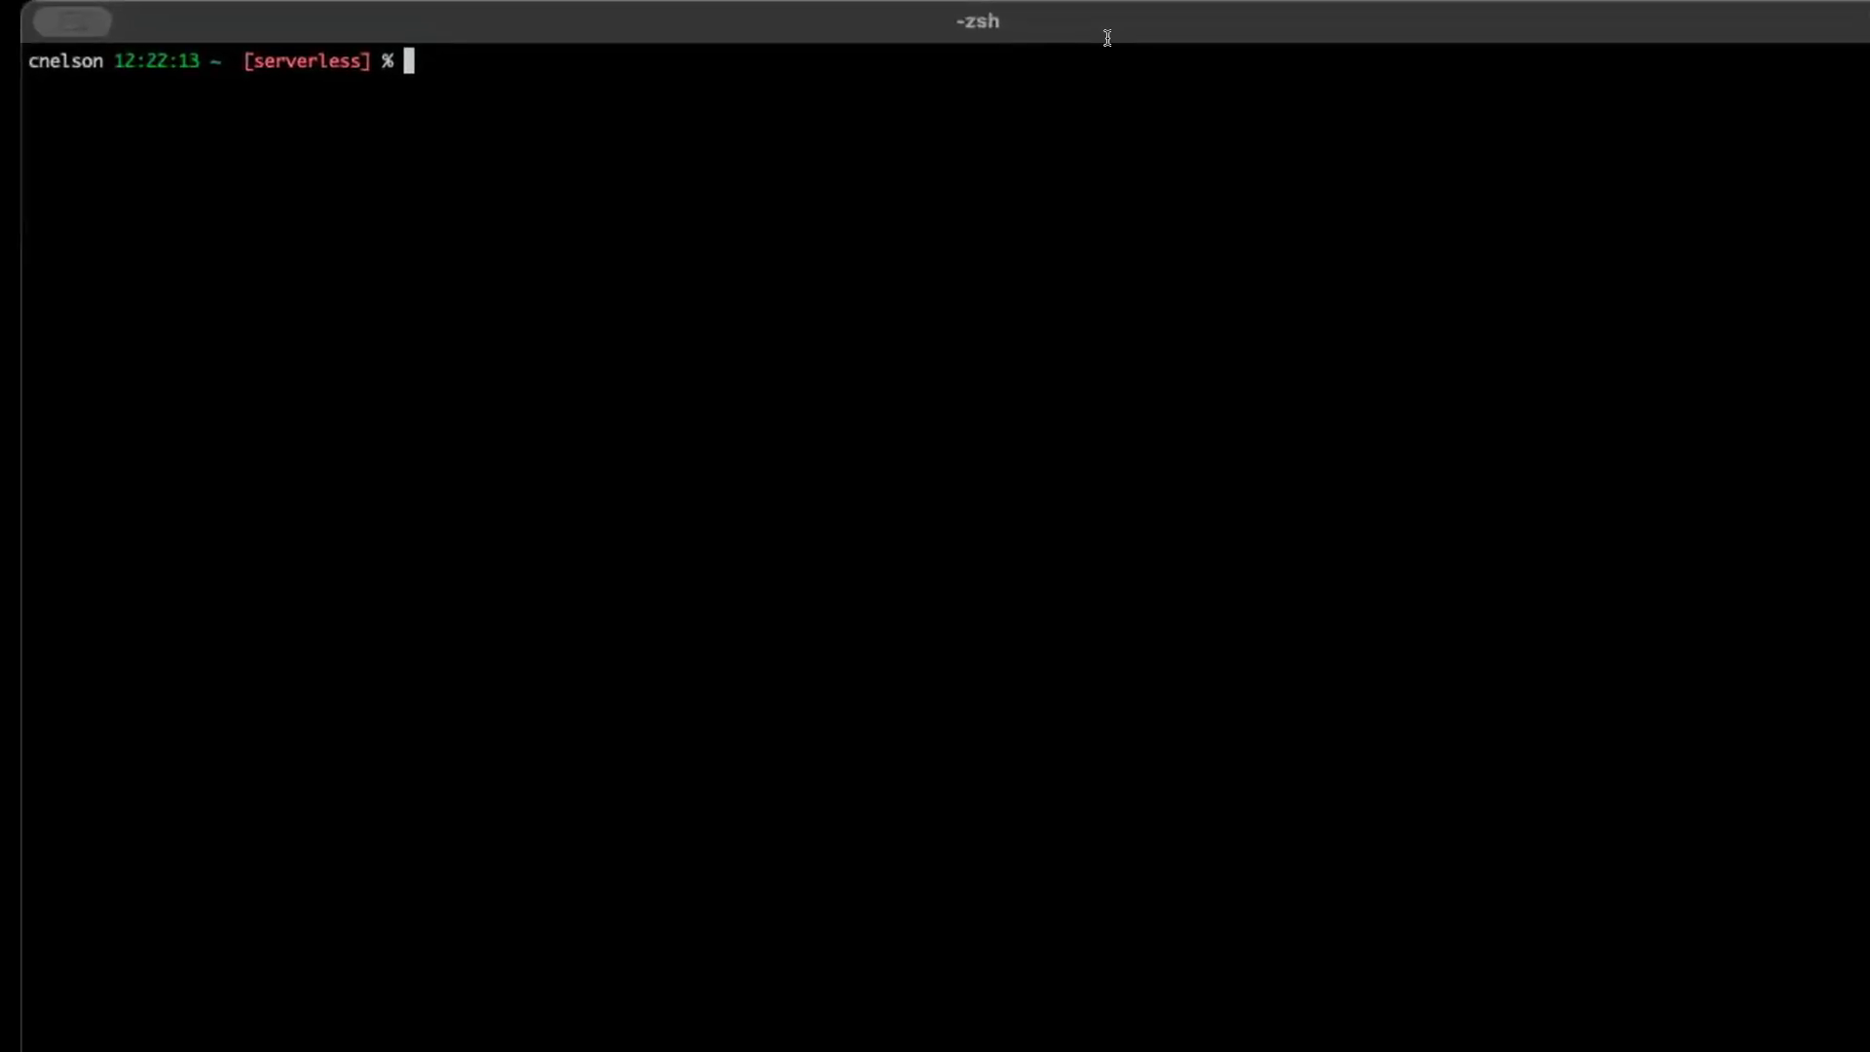
type("curl https://api.coinlore.net/api/tickers/ | jq")
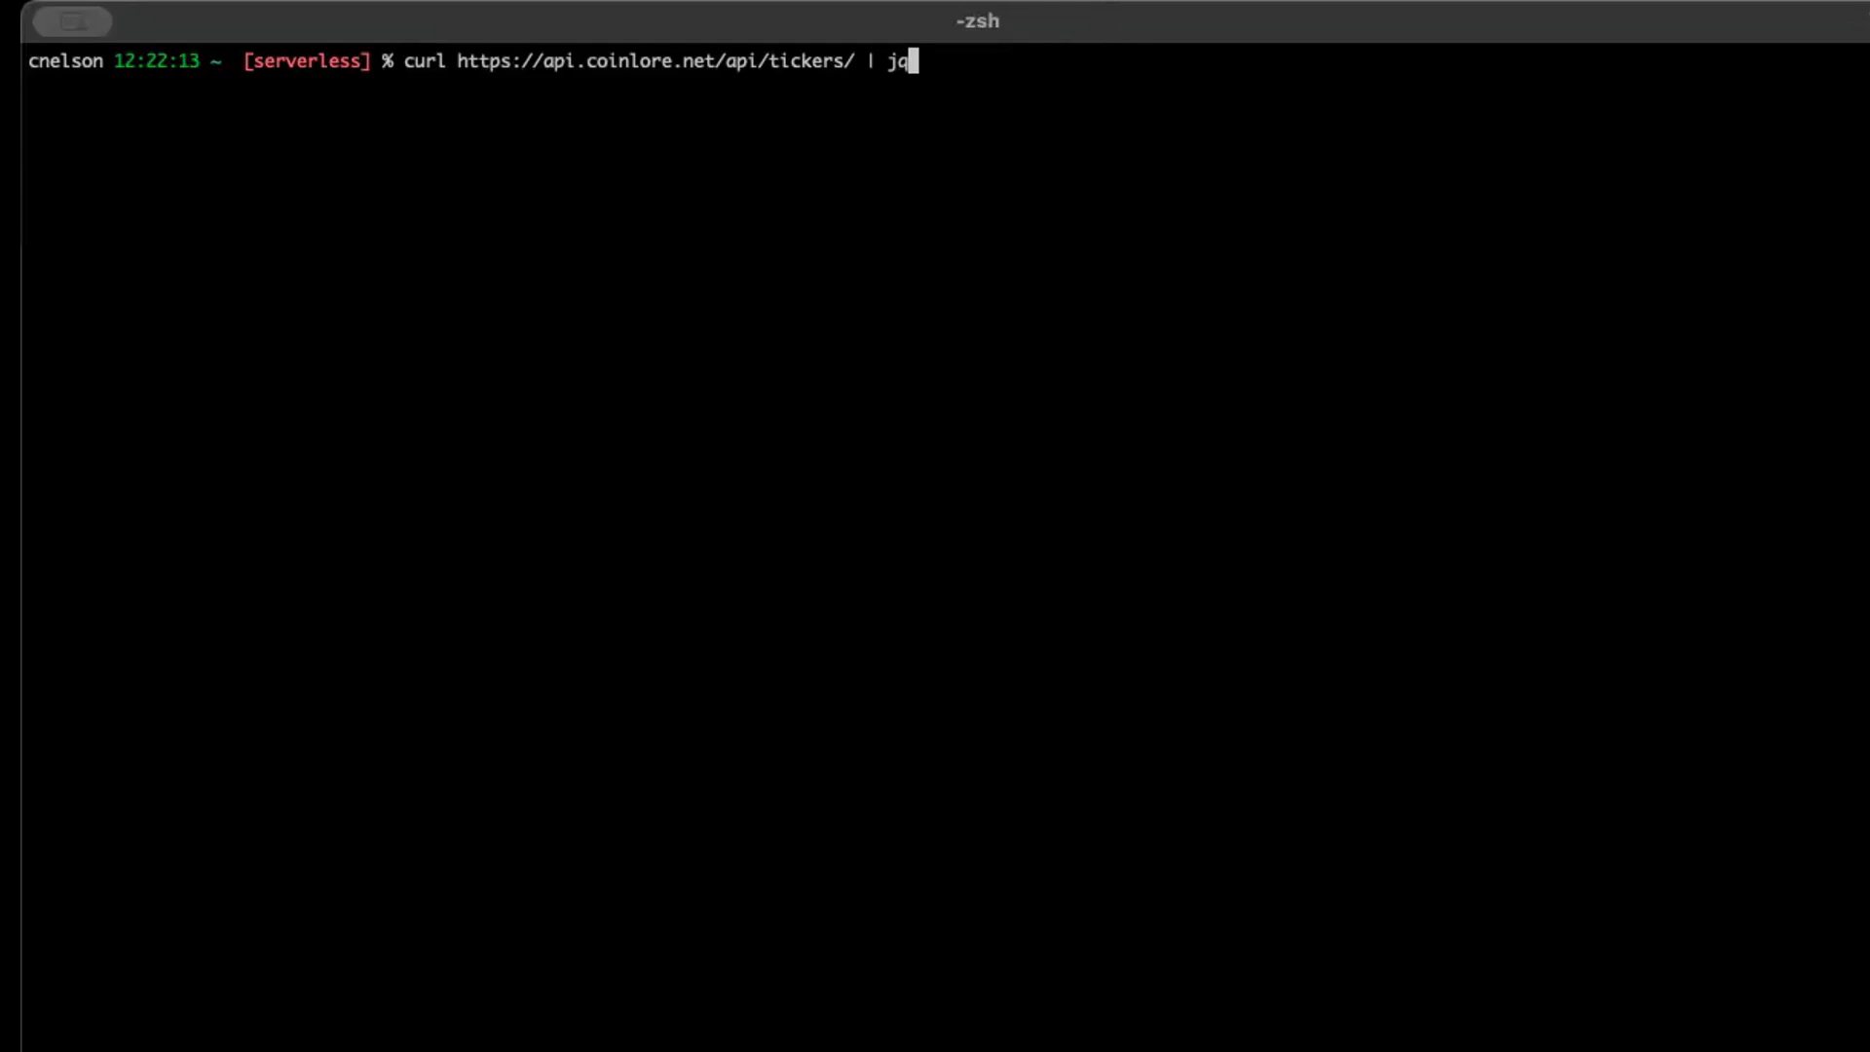
key("Return")
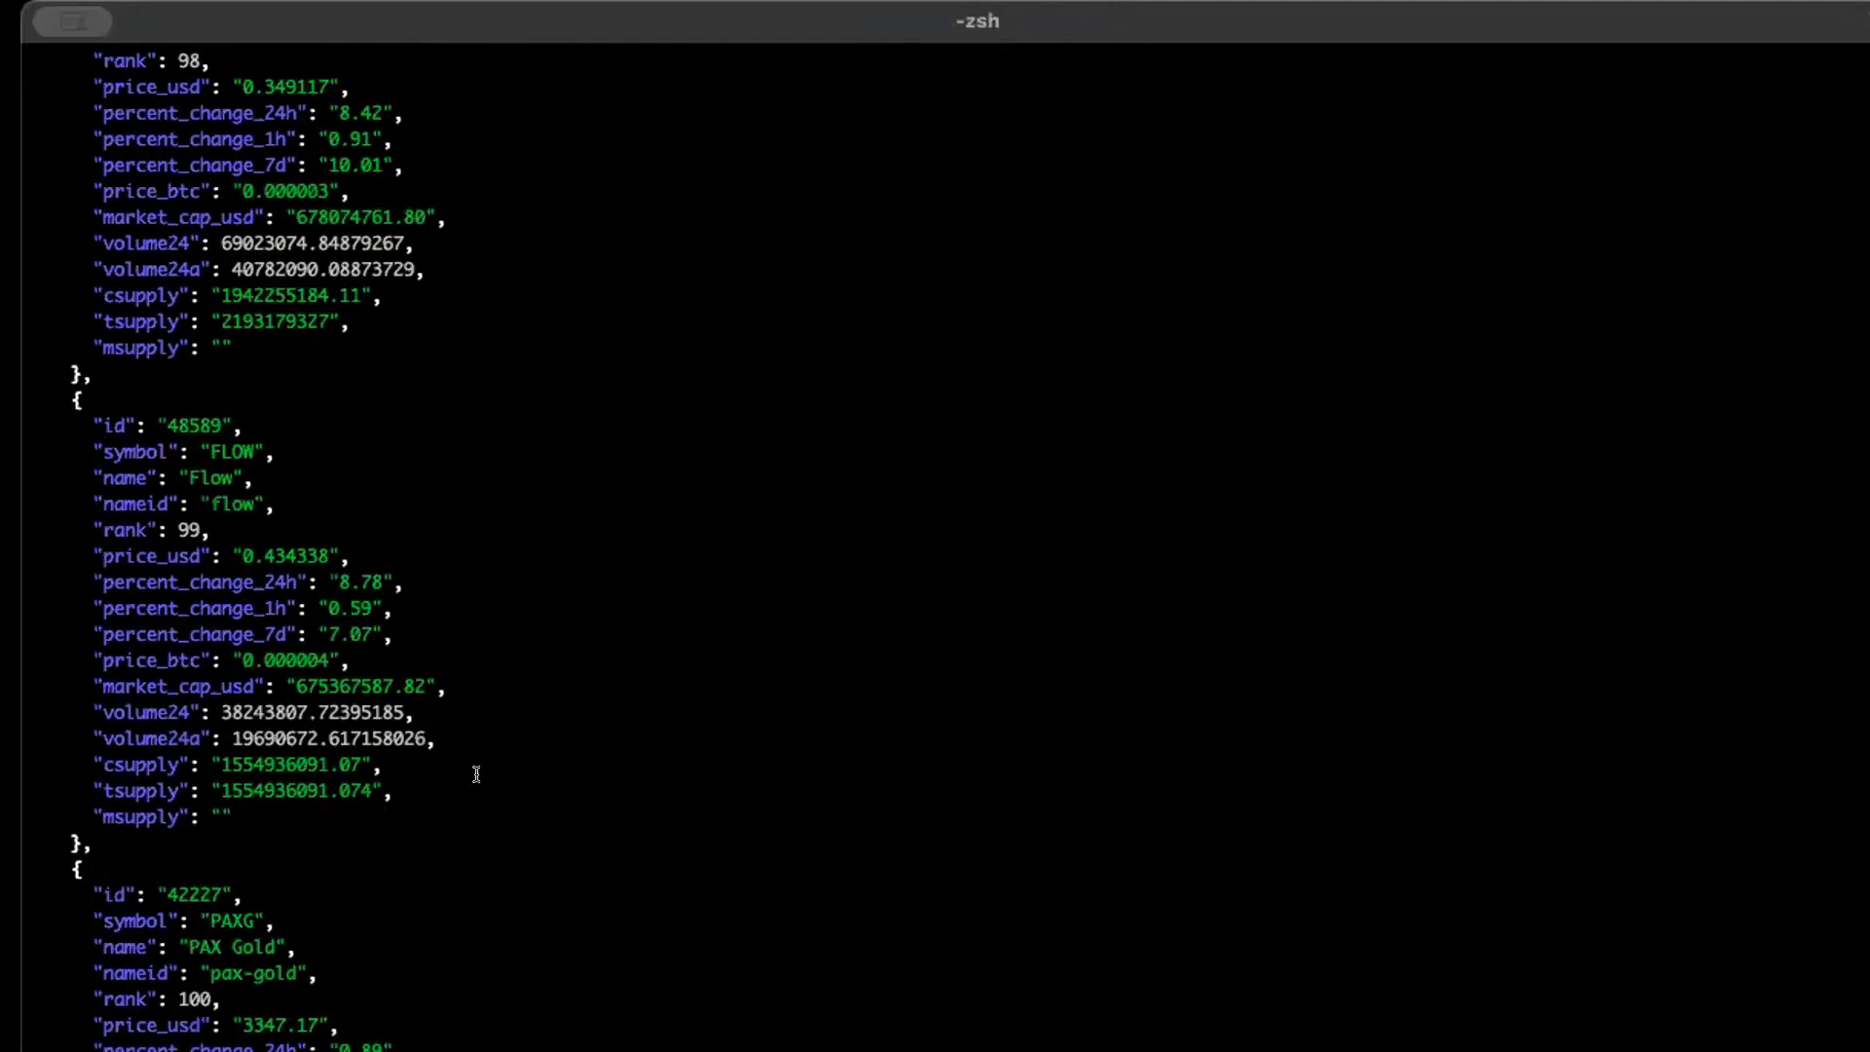
scroll(646, 703, "up", 15)
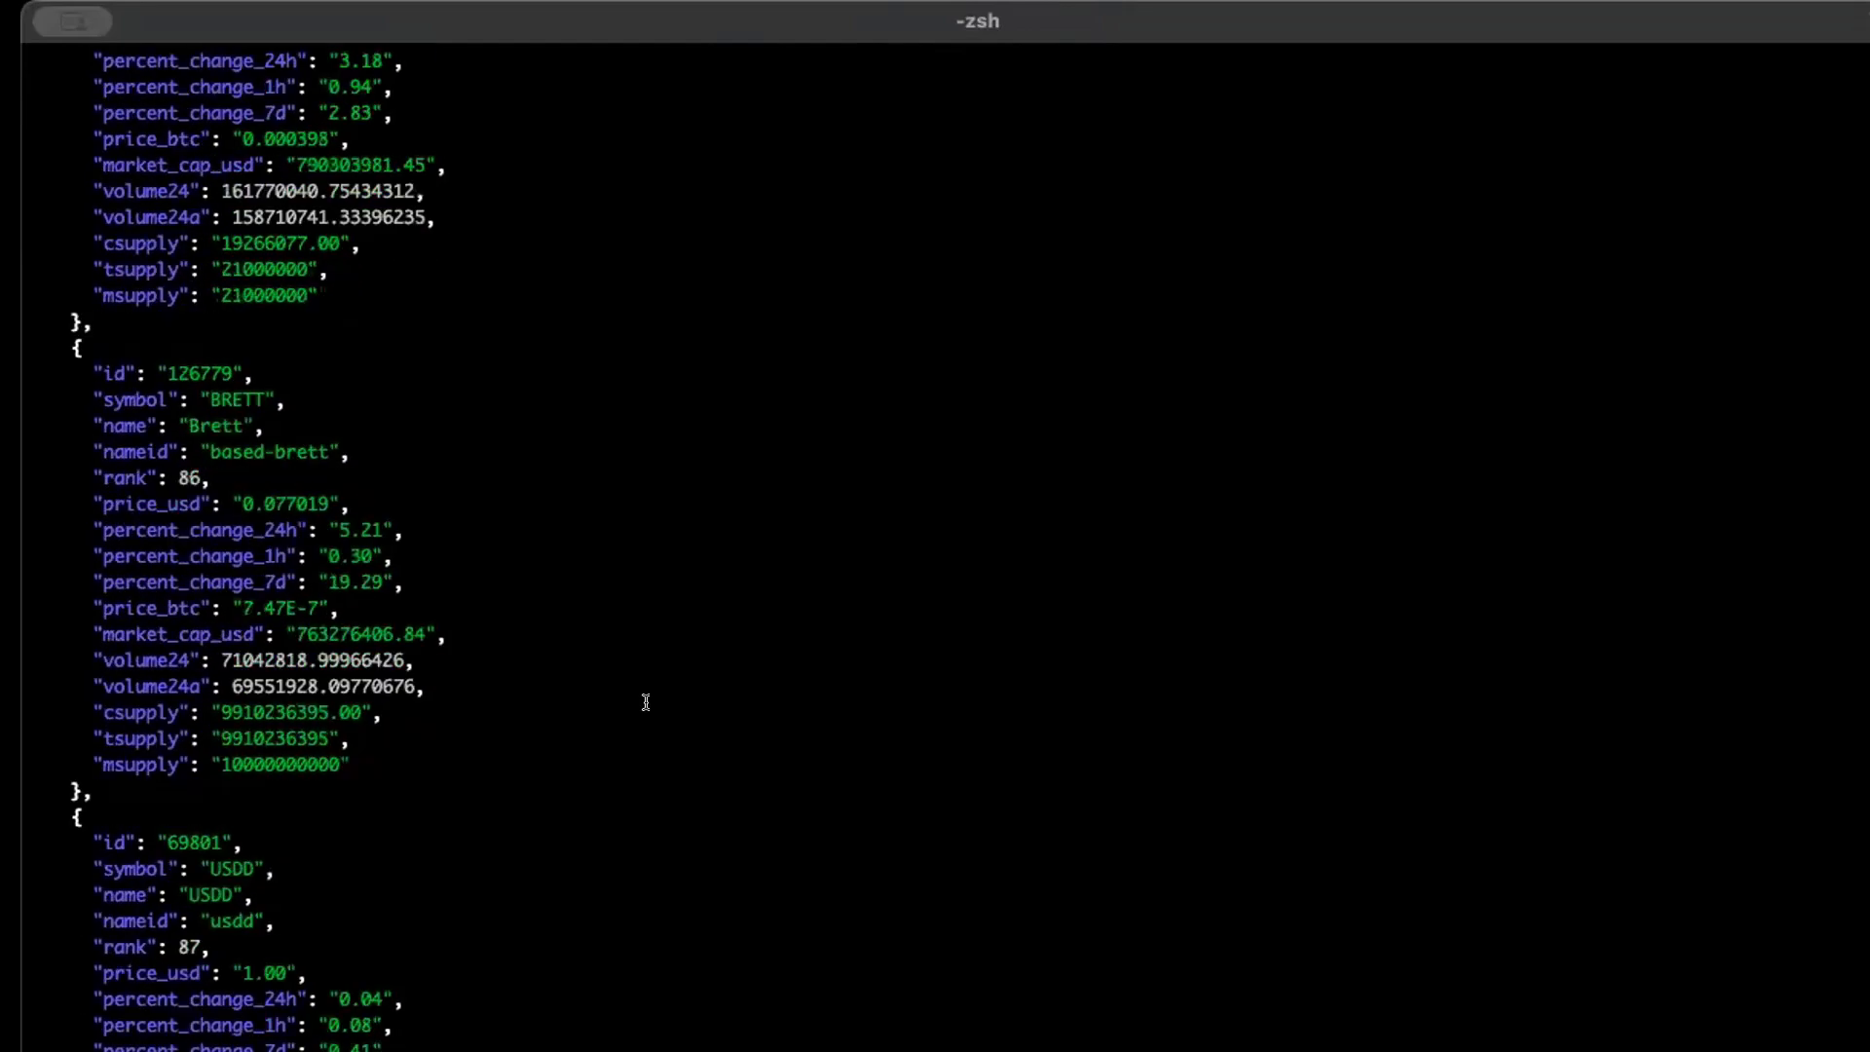
scroll(645, 703, "up", 20)
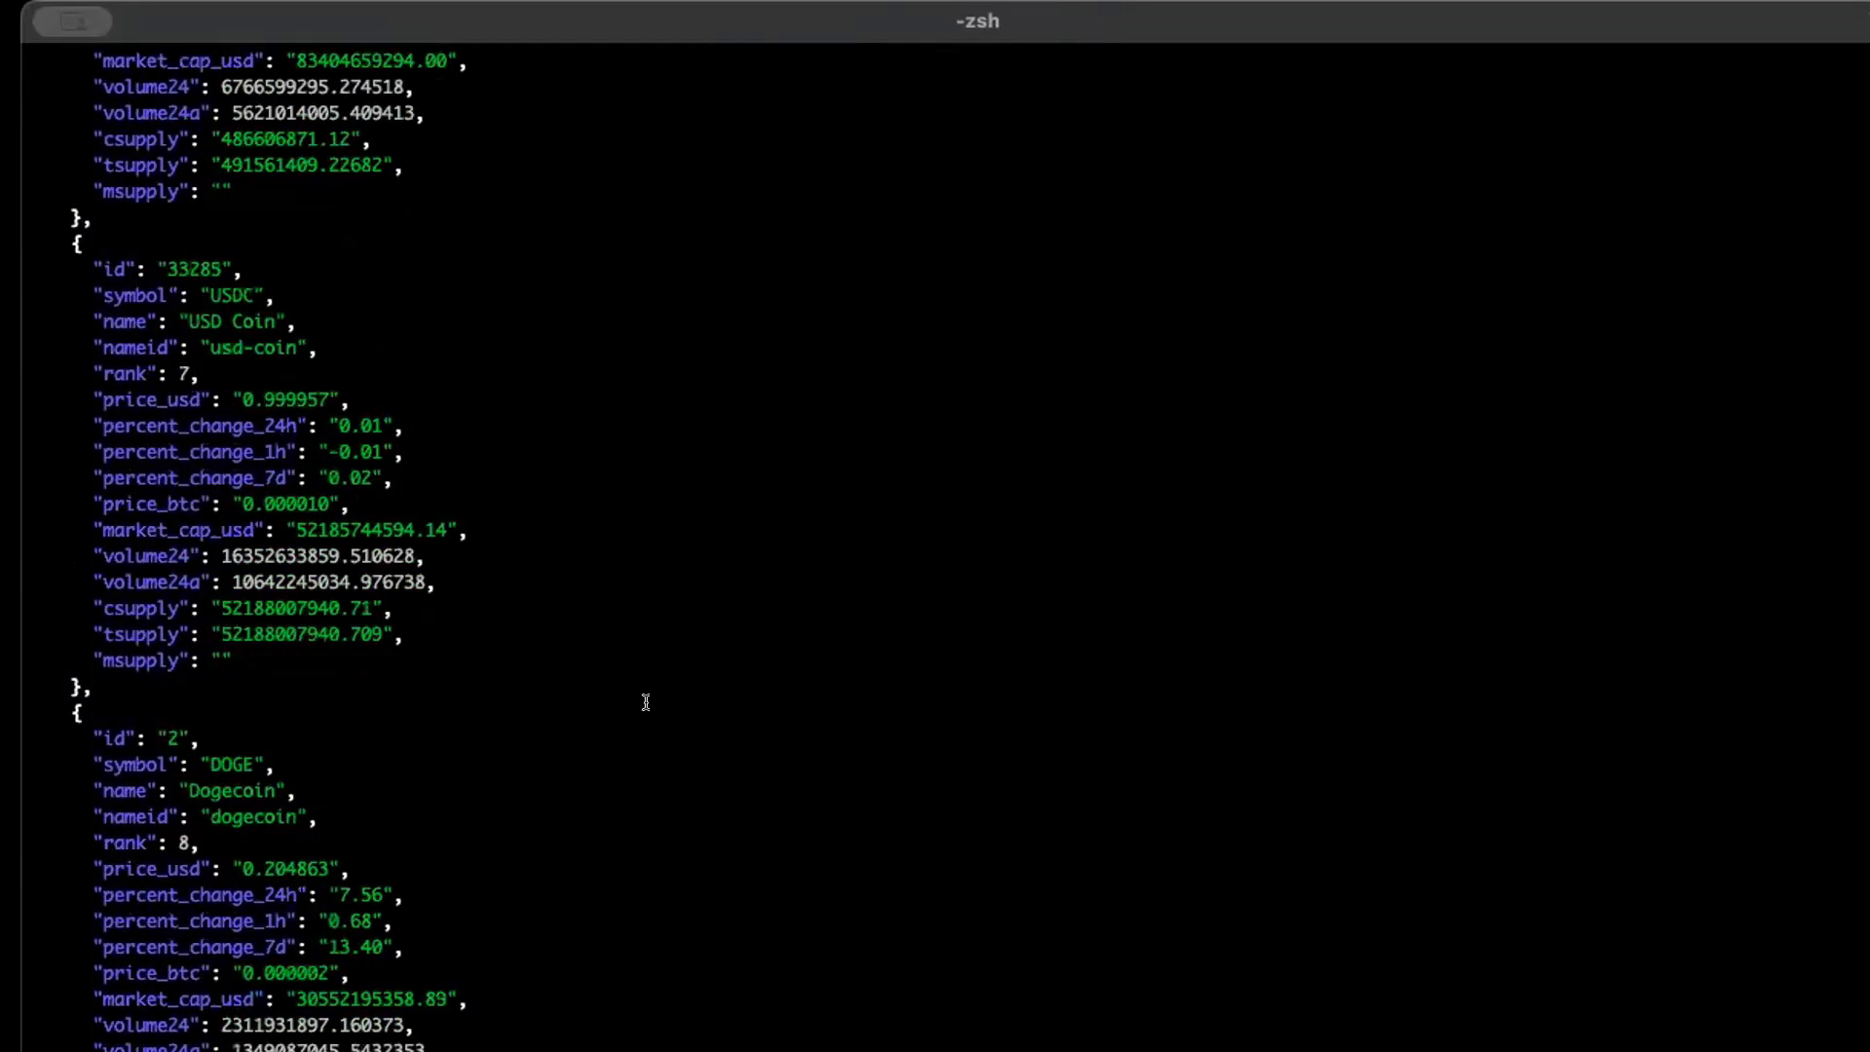
scroll(646, 703, "up", 5)
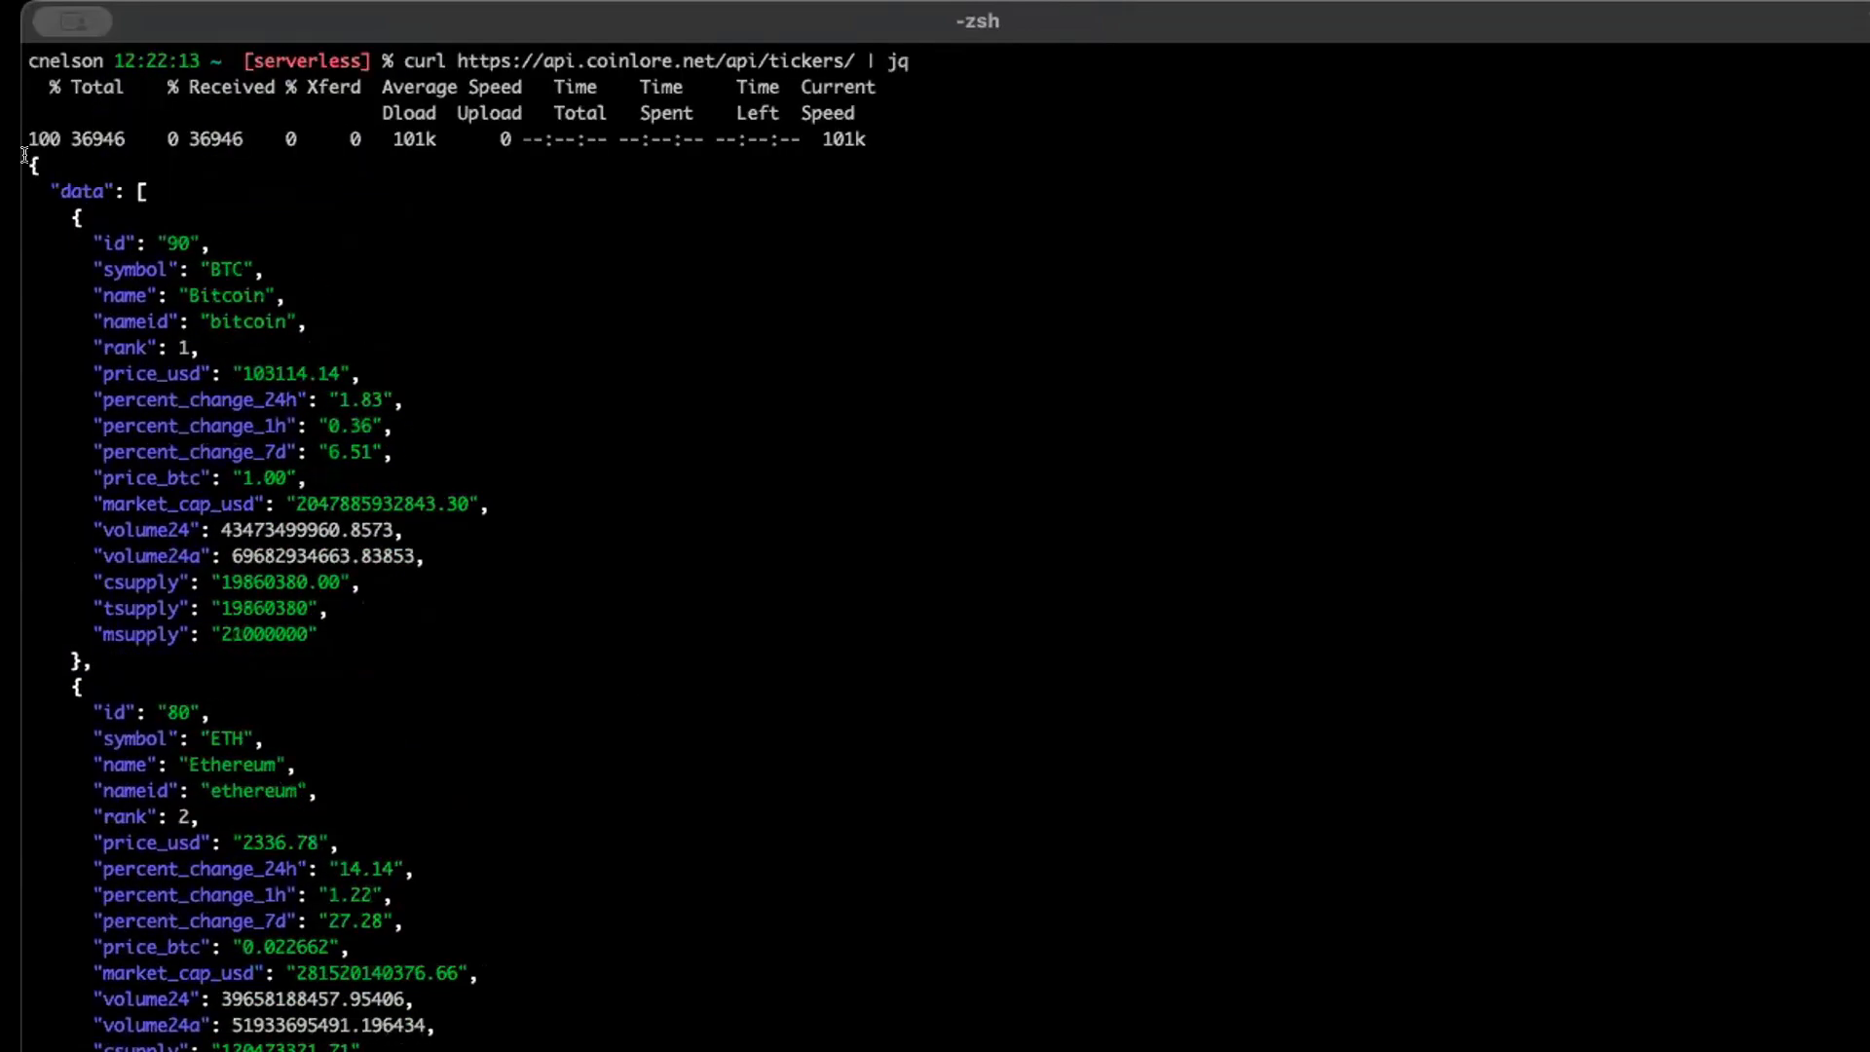
left_click_drag(24, 154, 180, 191)
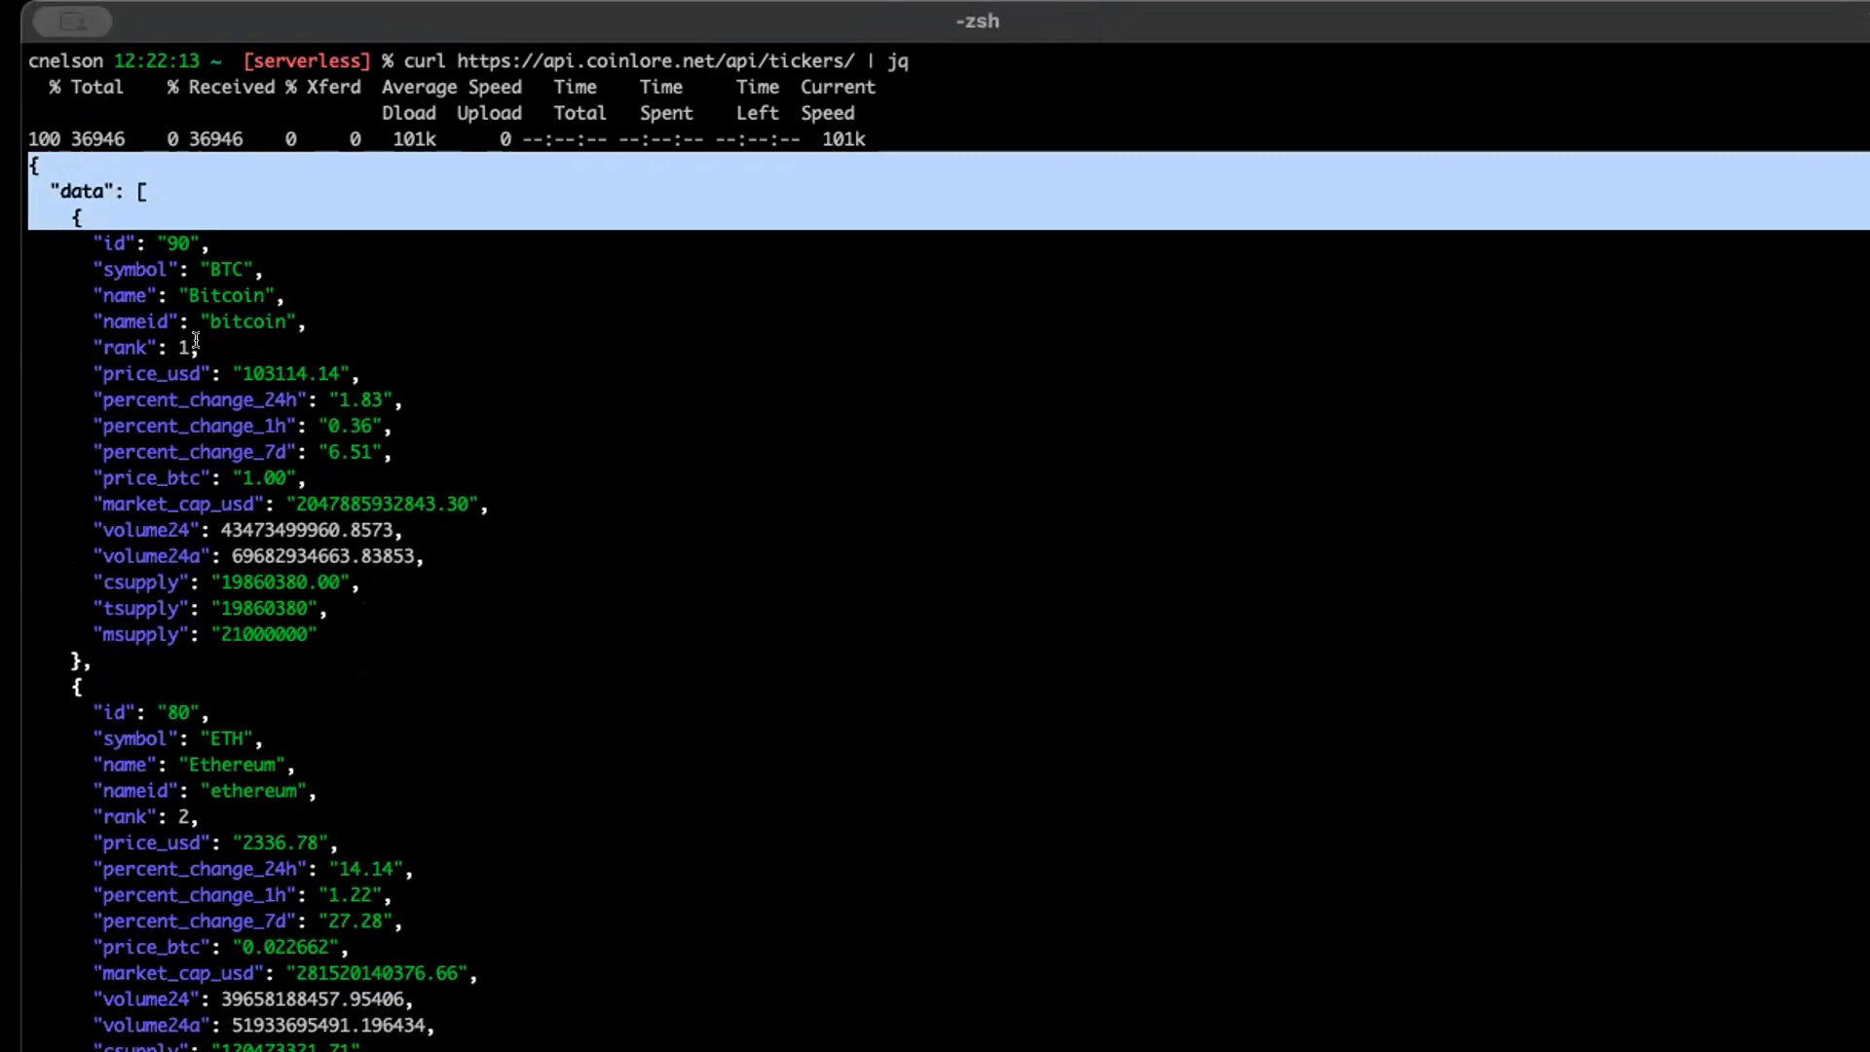
scroll(195, 340, "down", 20)
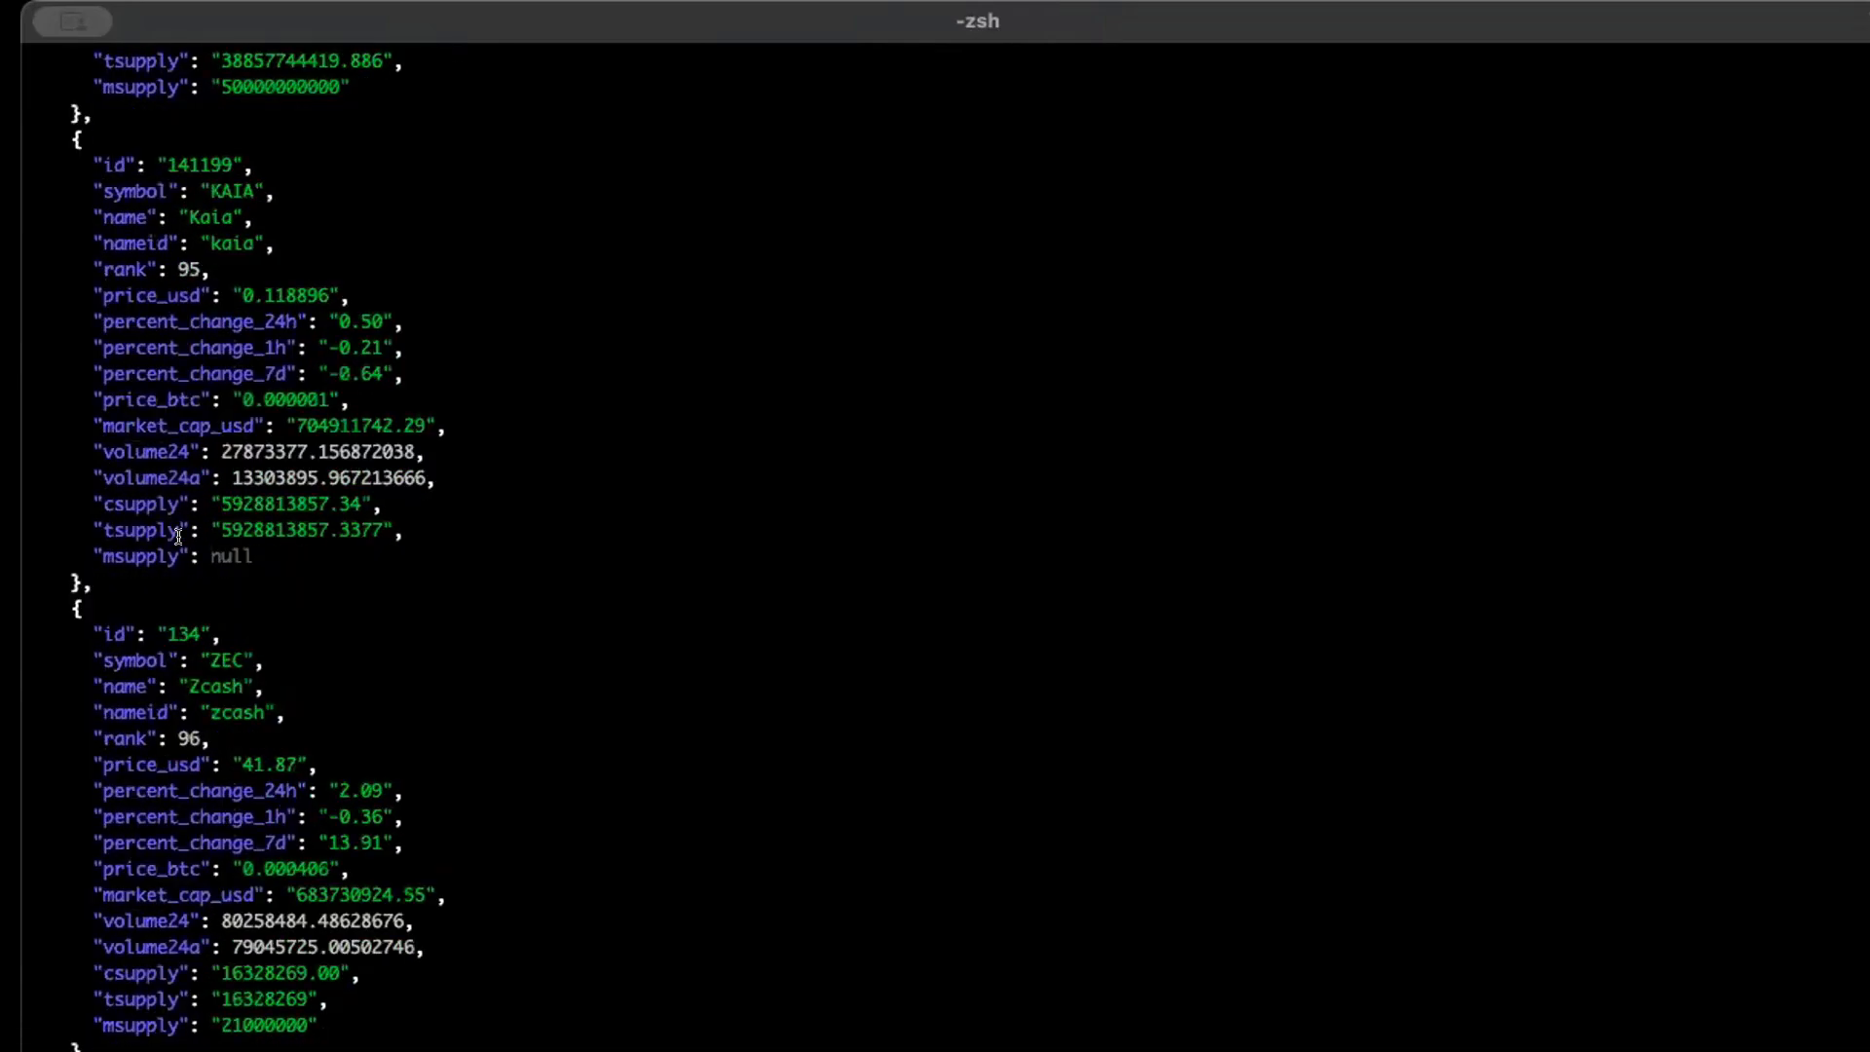
scroll(178, 535, "down", 20)
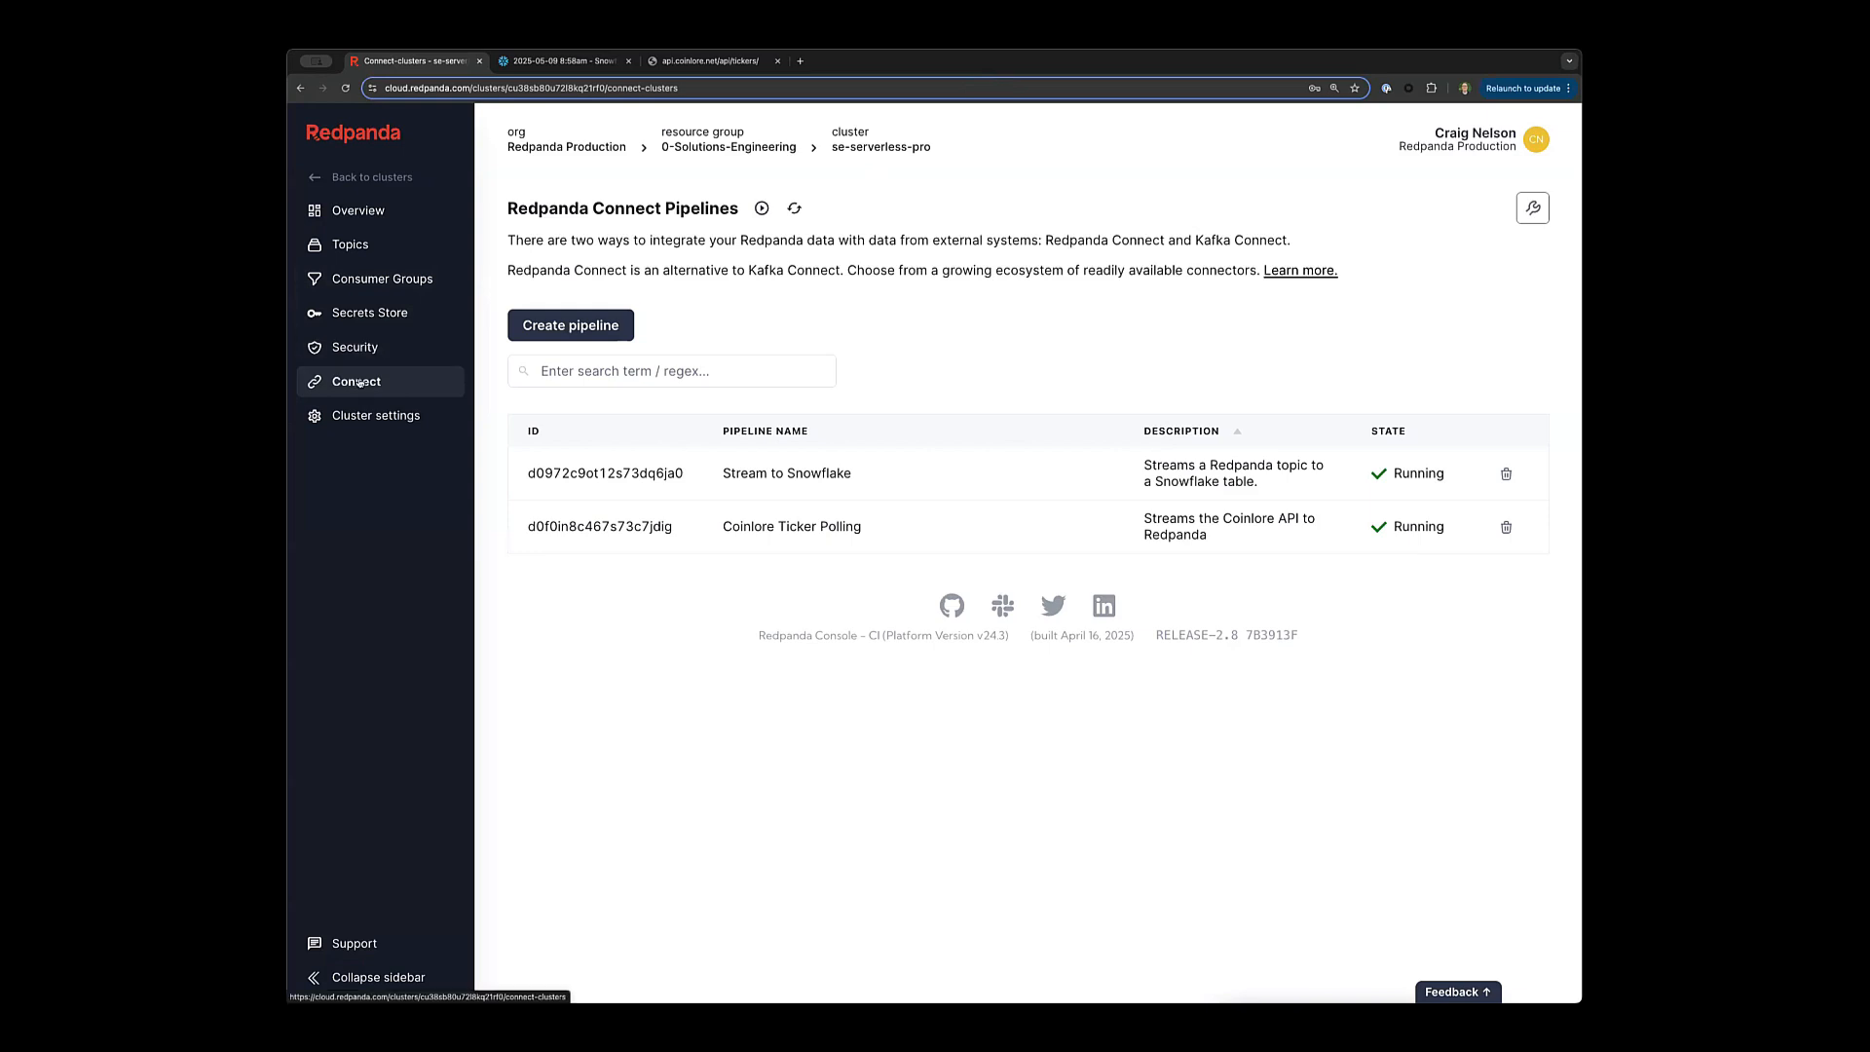
Open the Coinlore Ticker Polling pipeline and highlight its http_client input block.
left_click(759, 528)
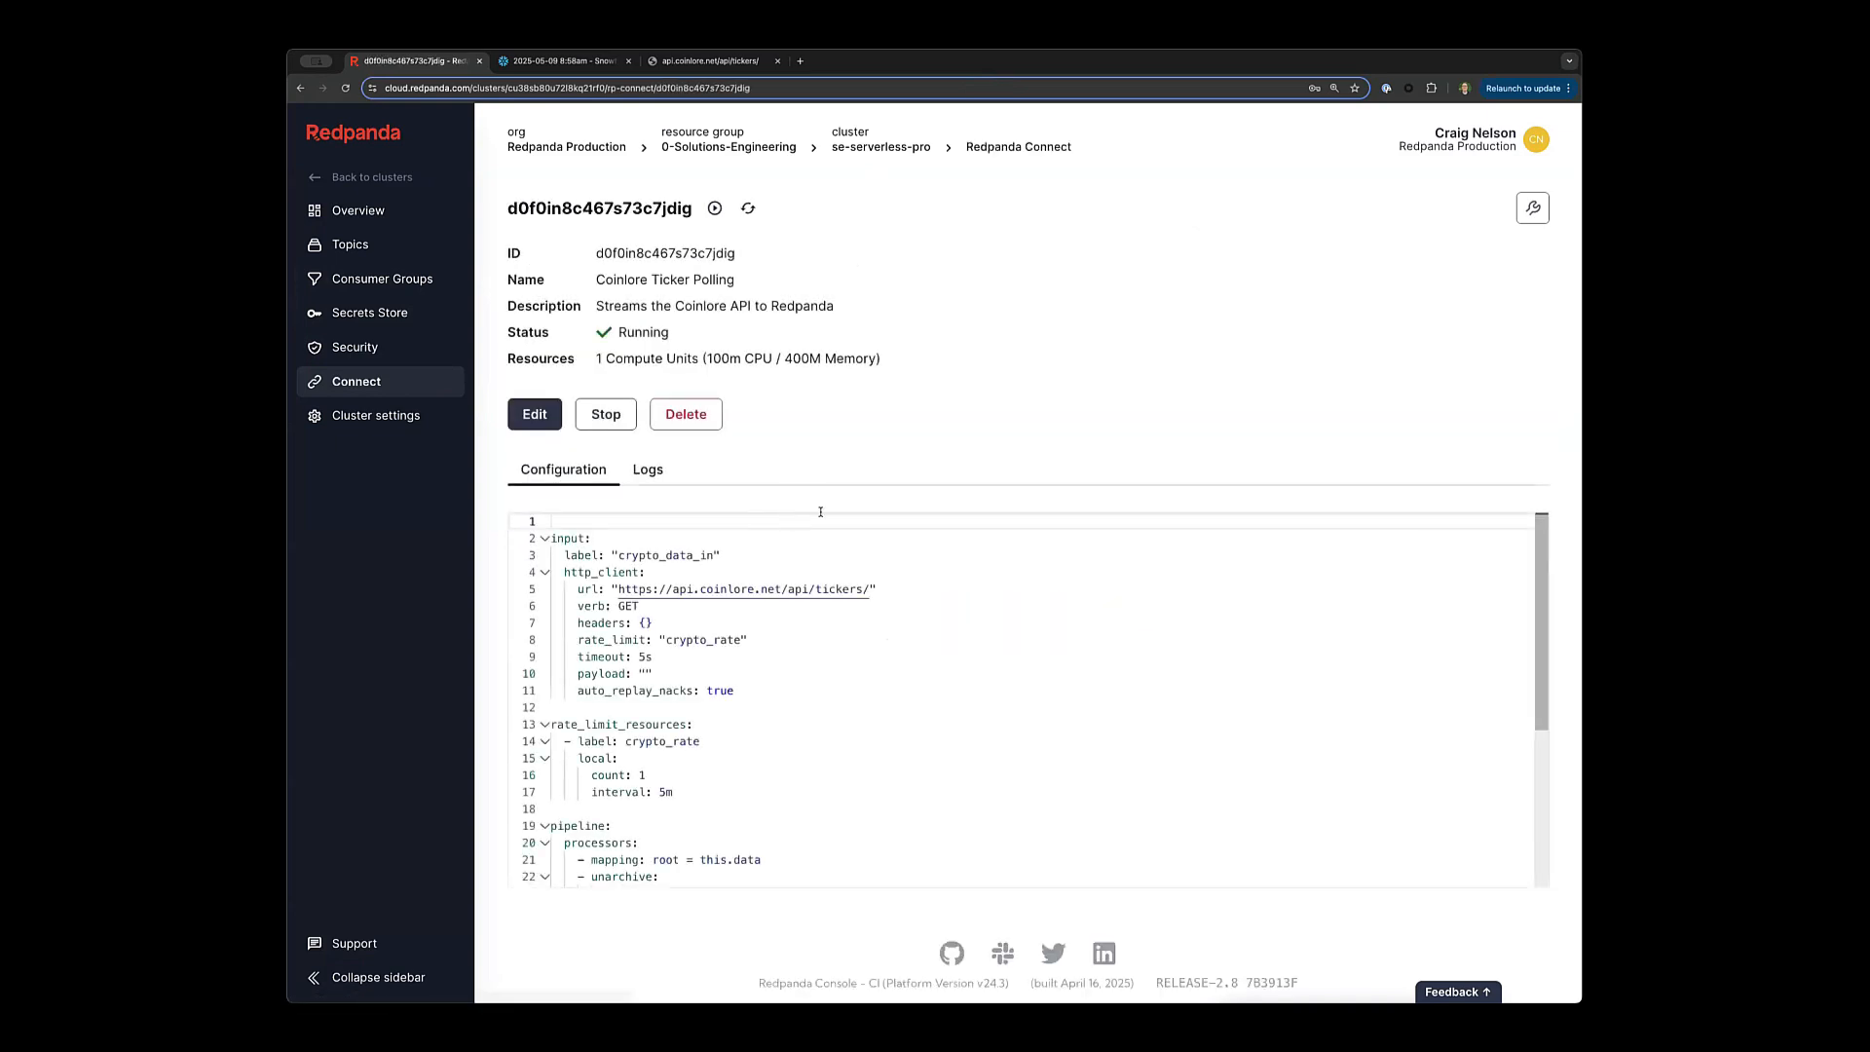
scroll(816, 453, "down", 1)
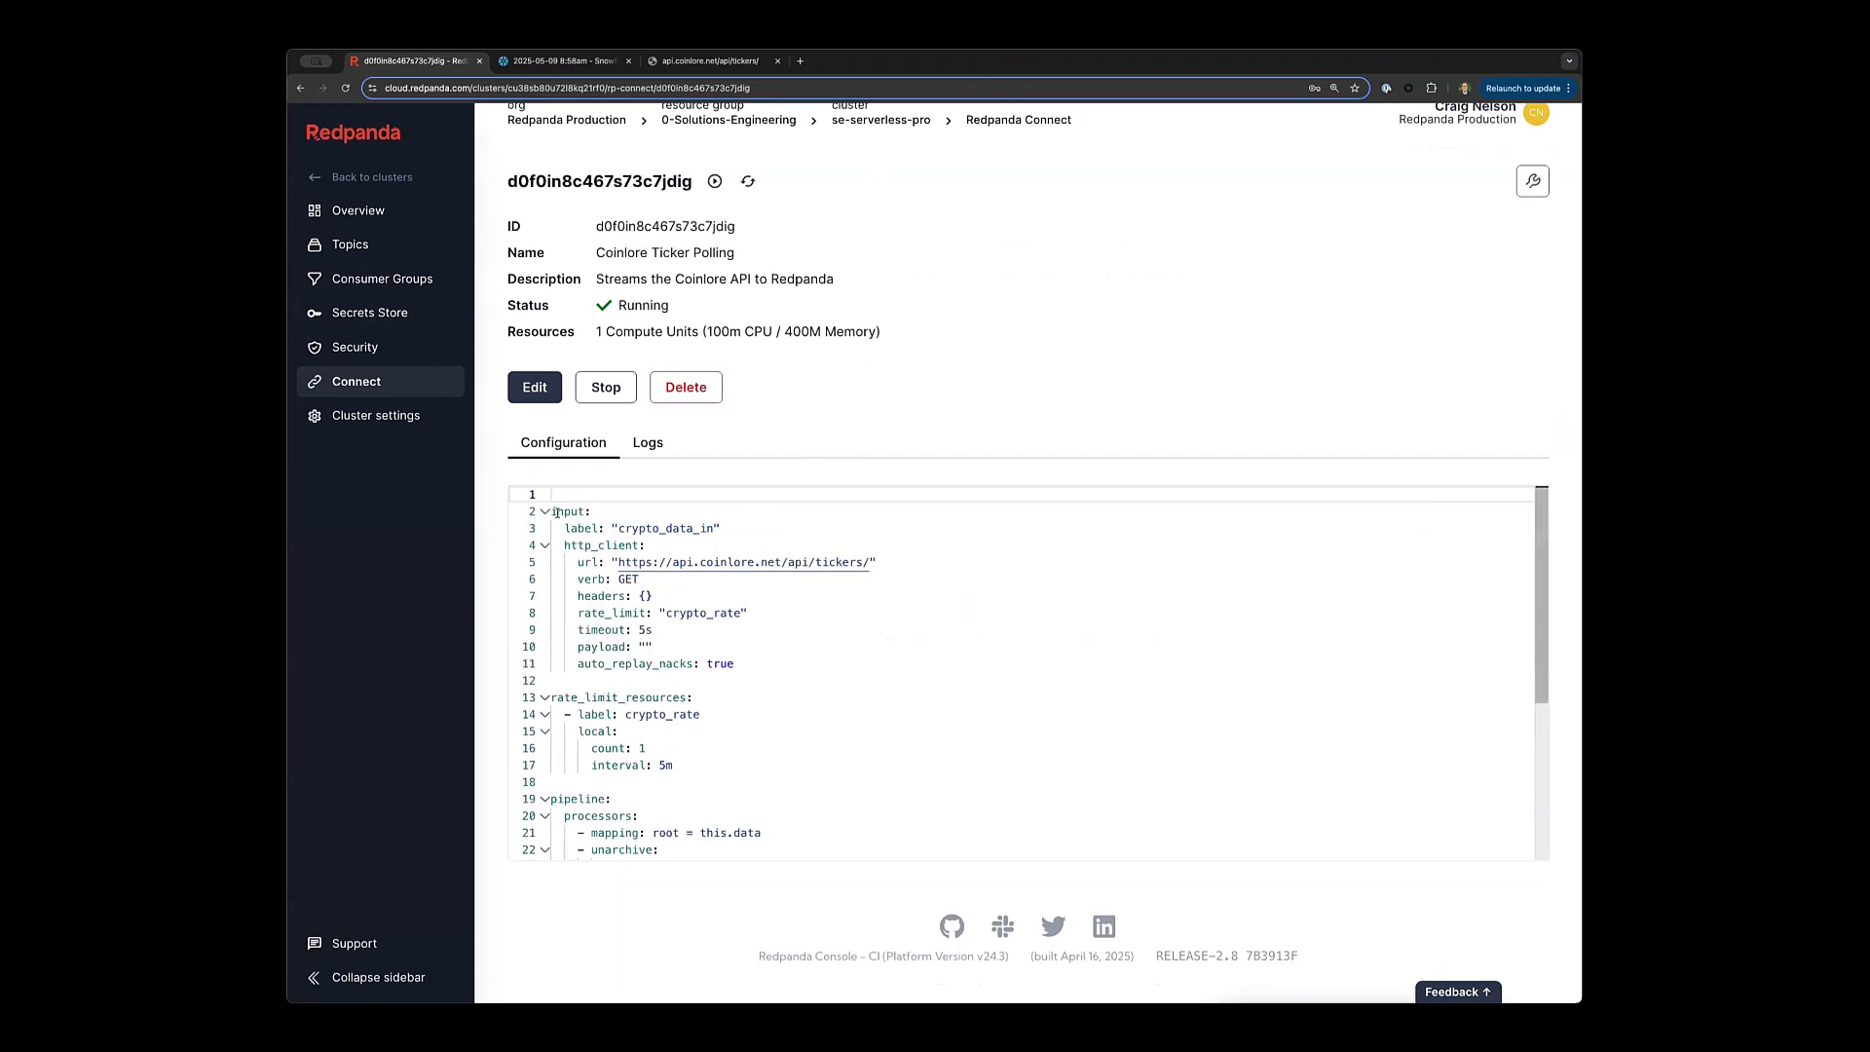
left_click_drag(552, 512, 652, 630)
left_click_drag(768, 645, 784, 664)
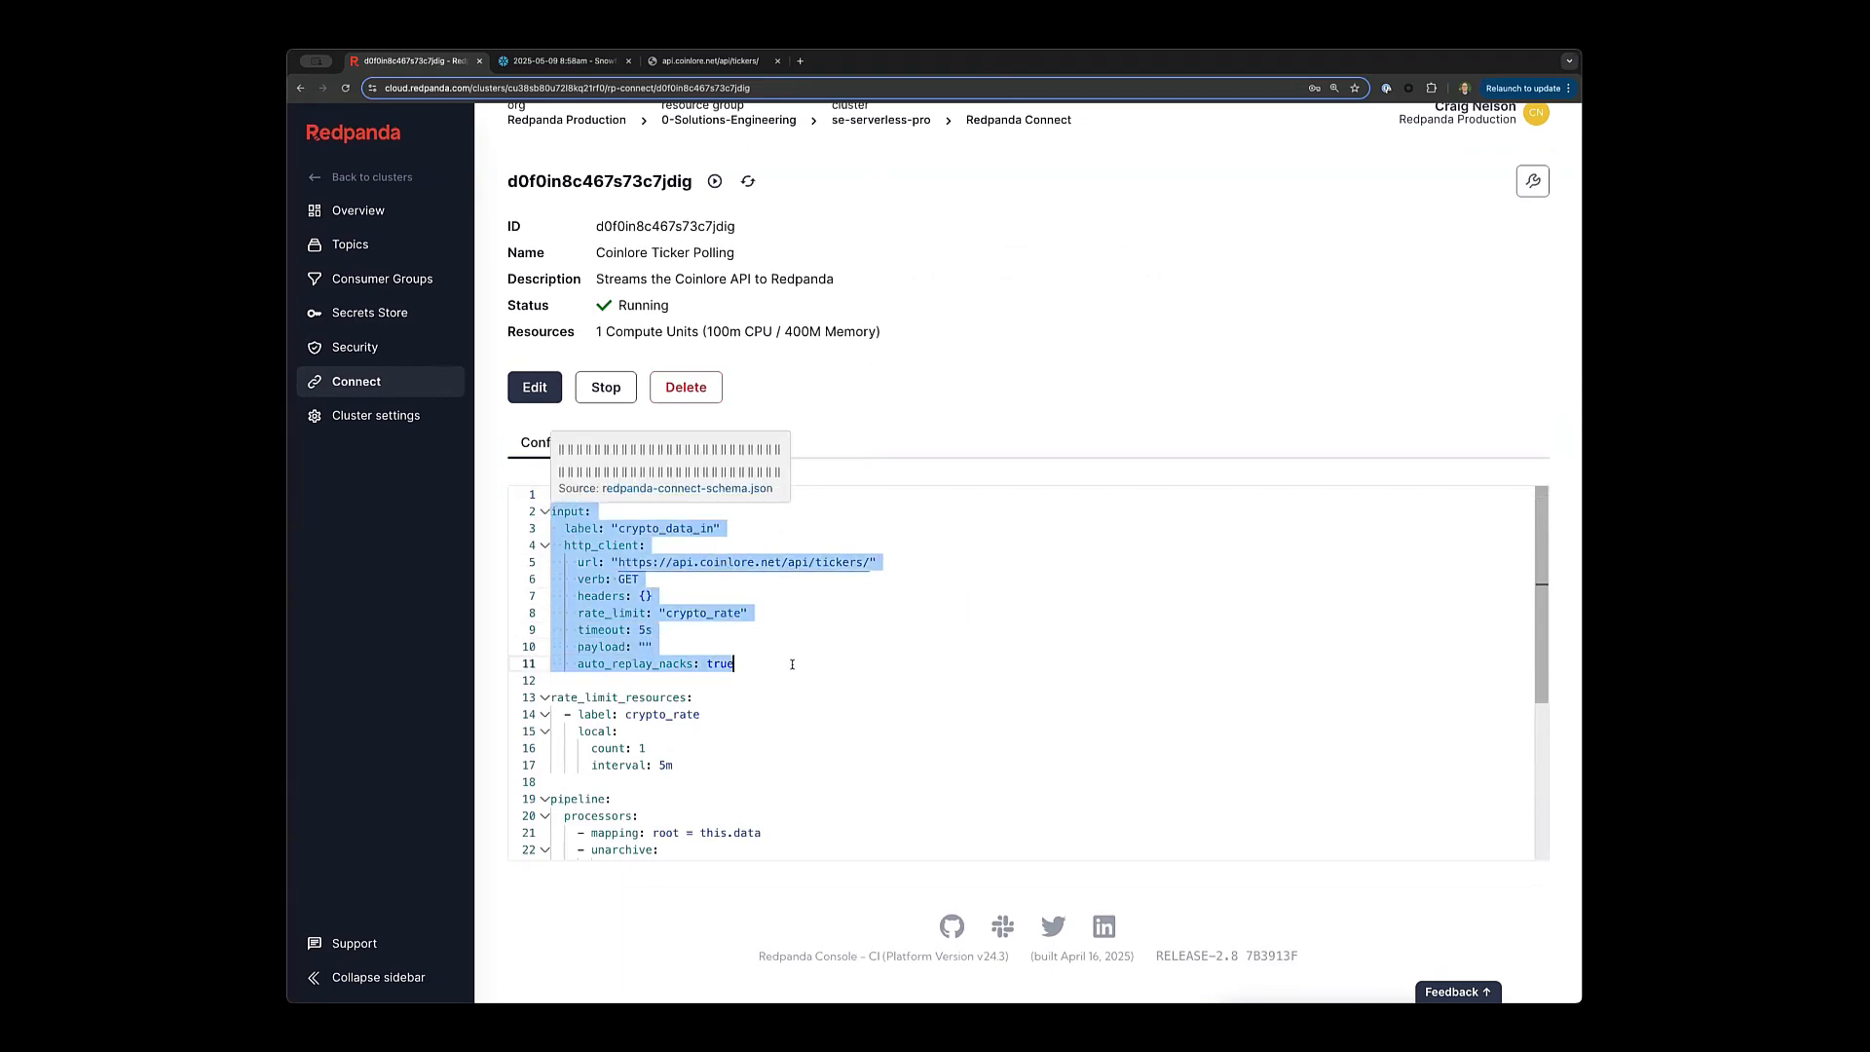
left_click(776, 539)
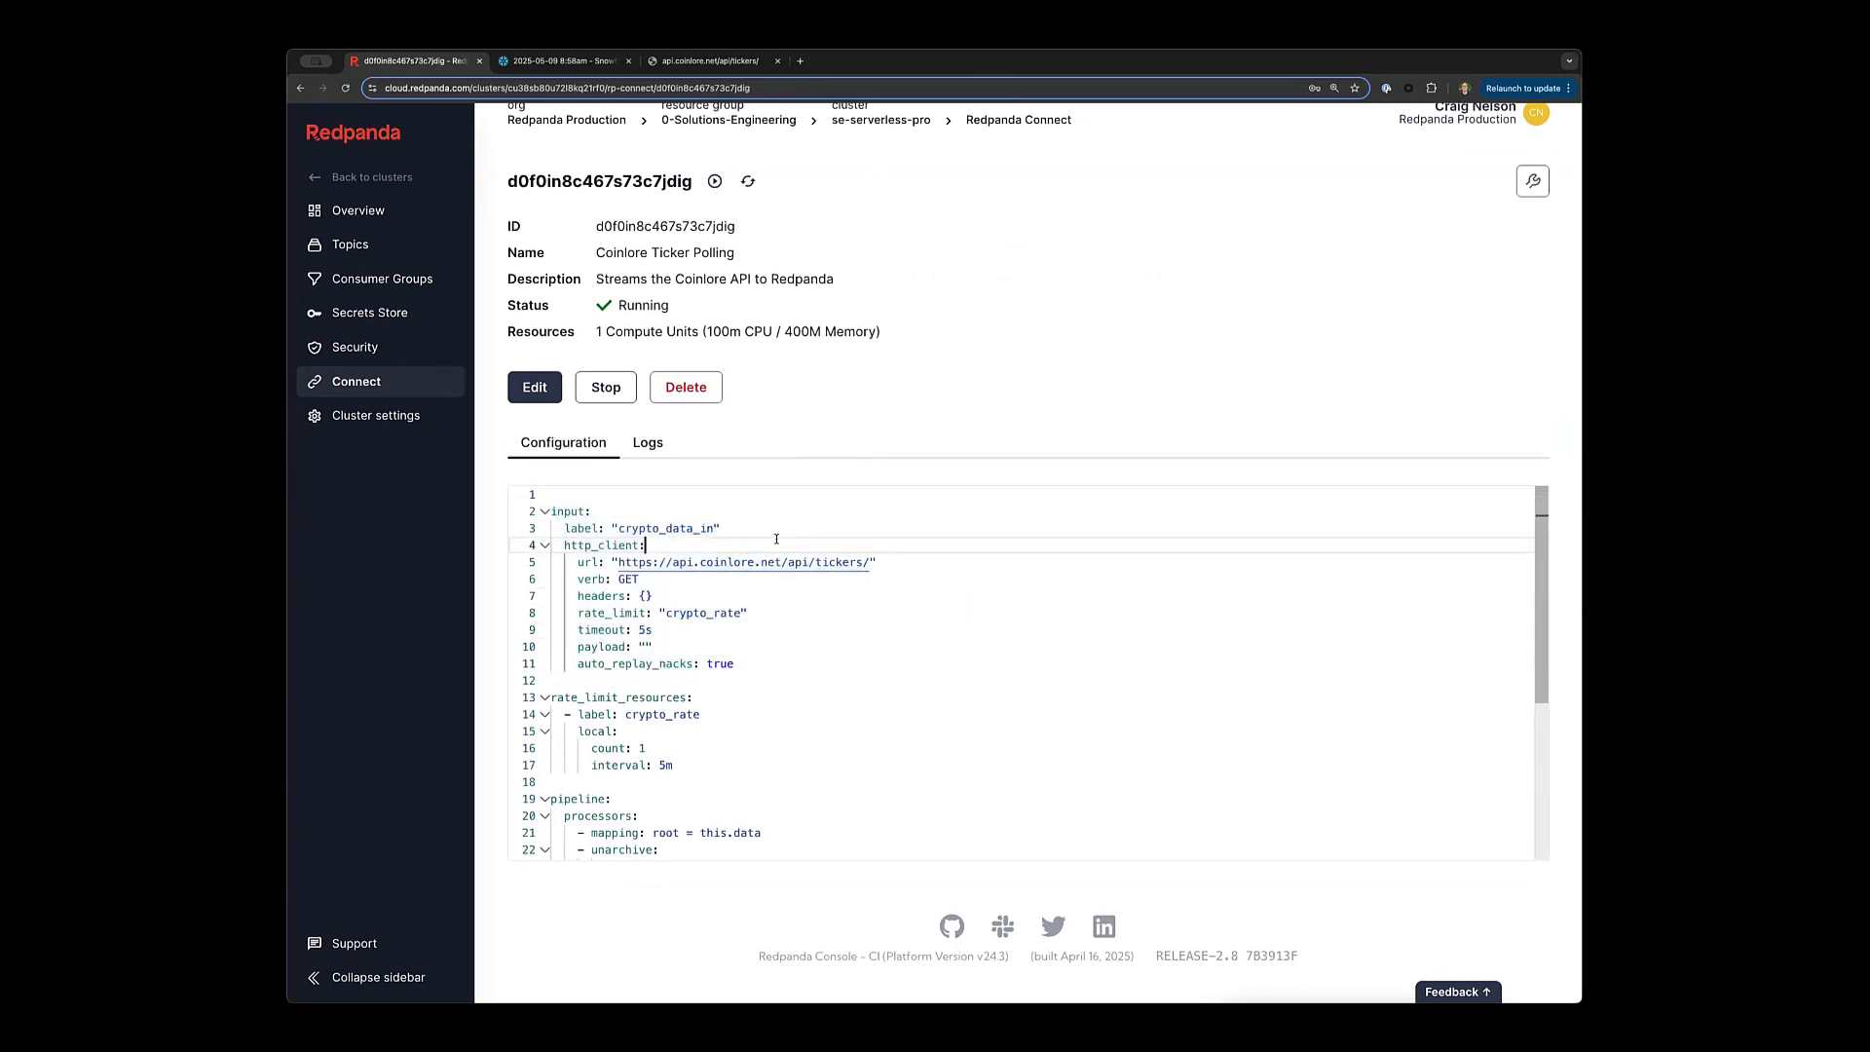
double_click(607, 546)
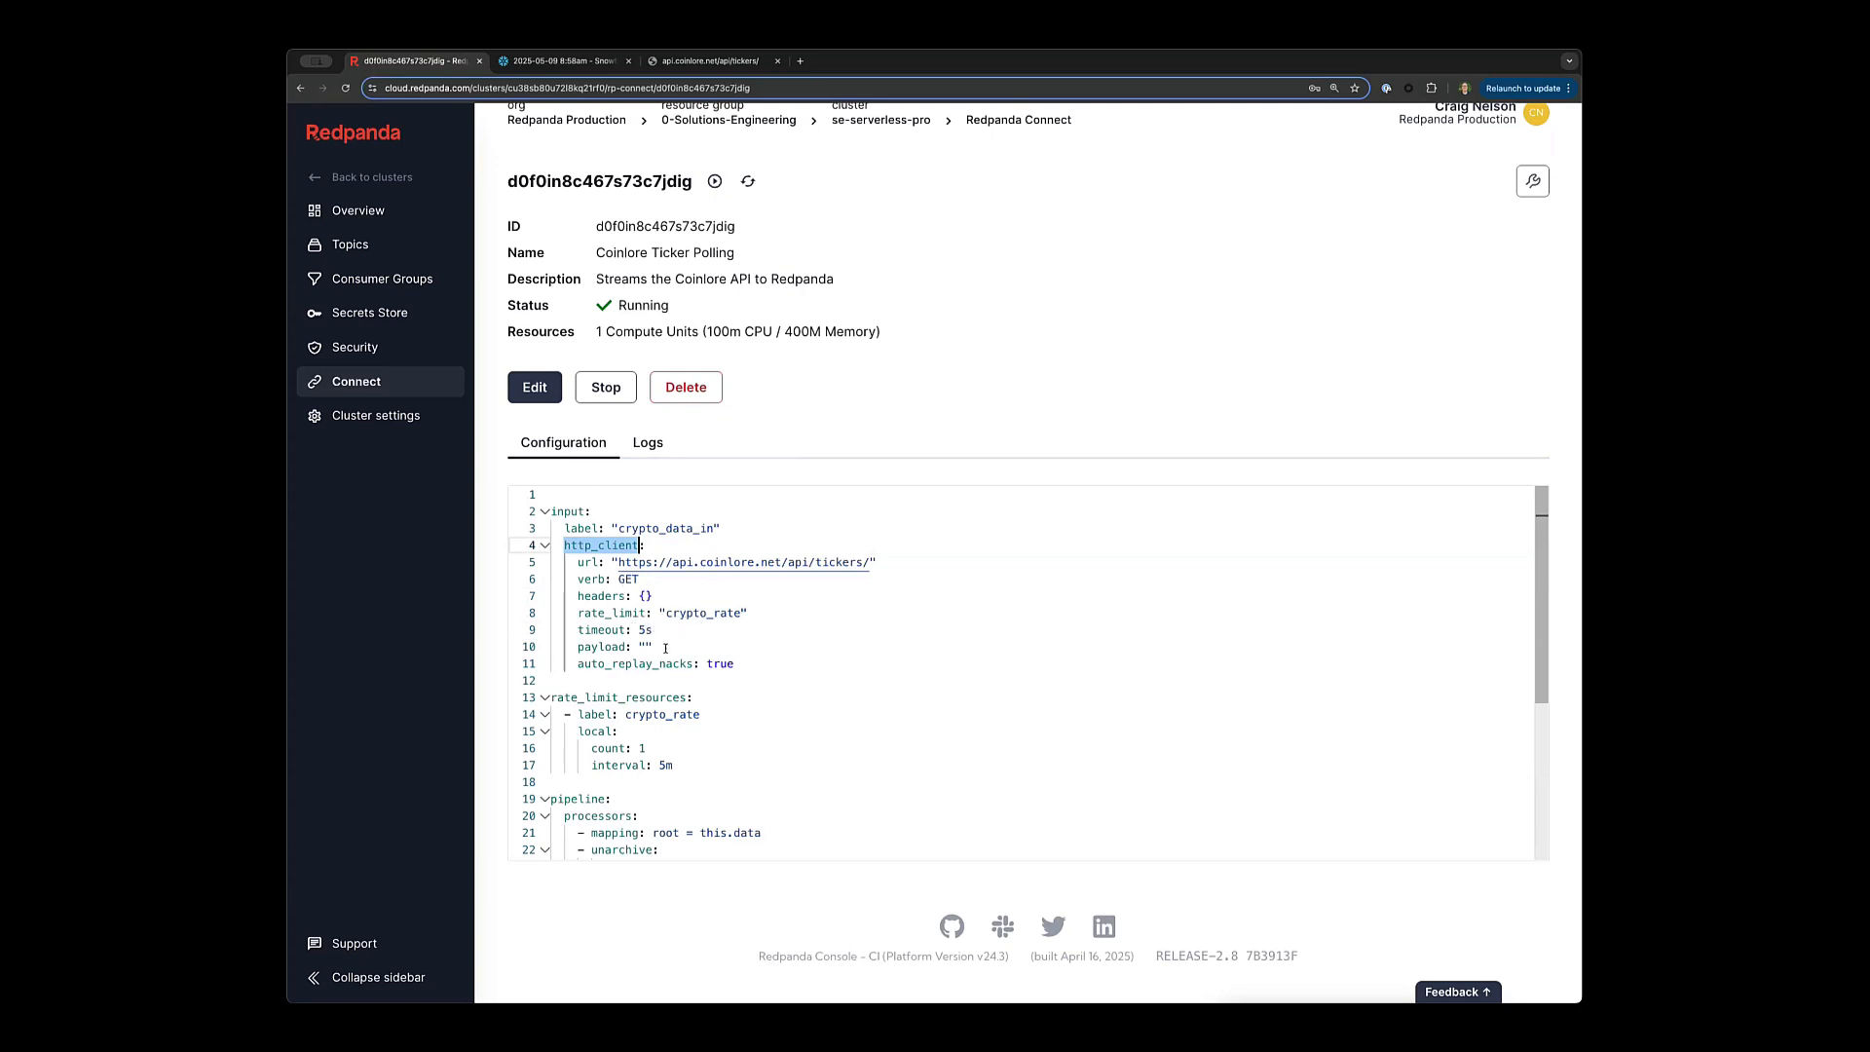
Review the rate_limit_resources definition and the rest of the pipeline YAML.
scroll(663, 653, "down", 1)
scroll(663, 656, "up", 3)
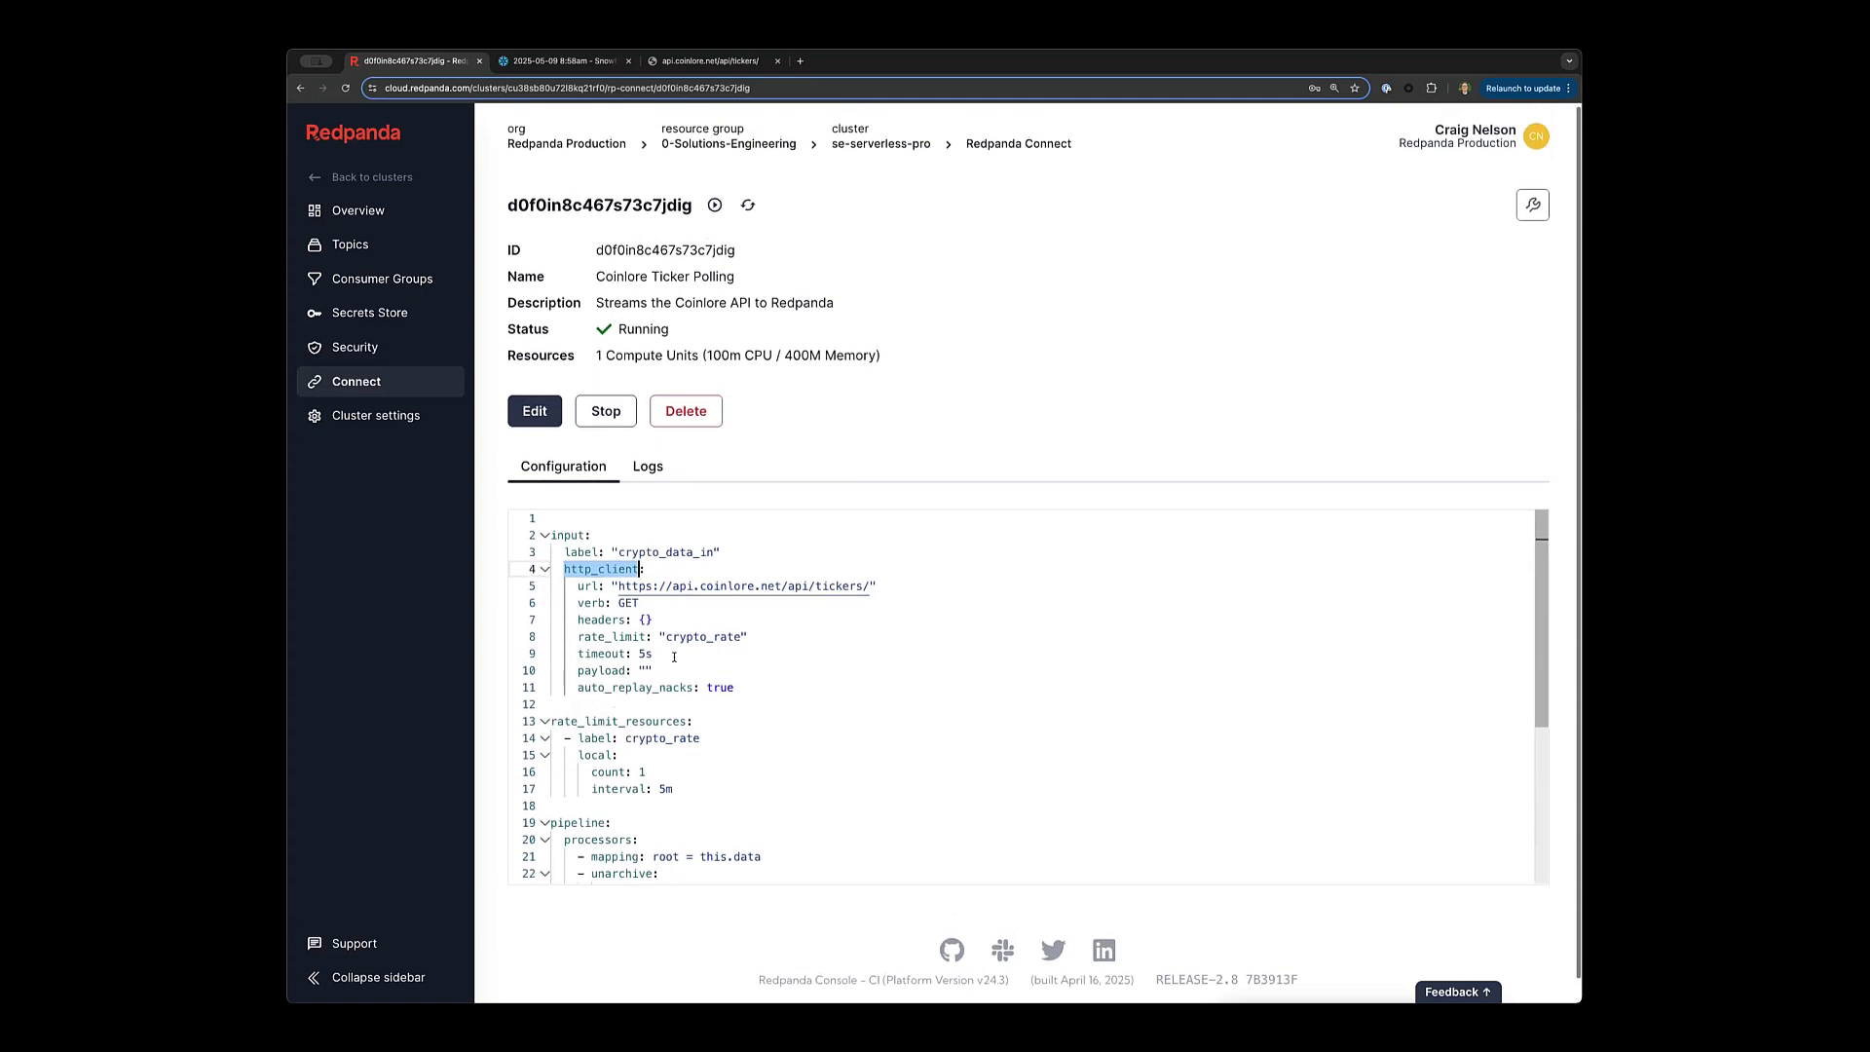
scroll(672, 658, "down", 1)
scroll(717, 662, "down", 1)
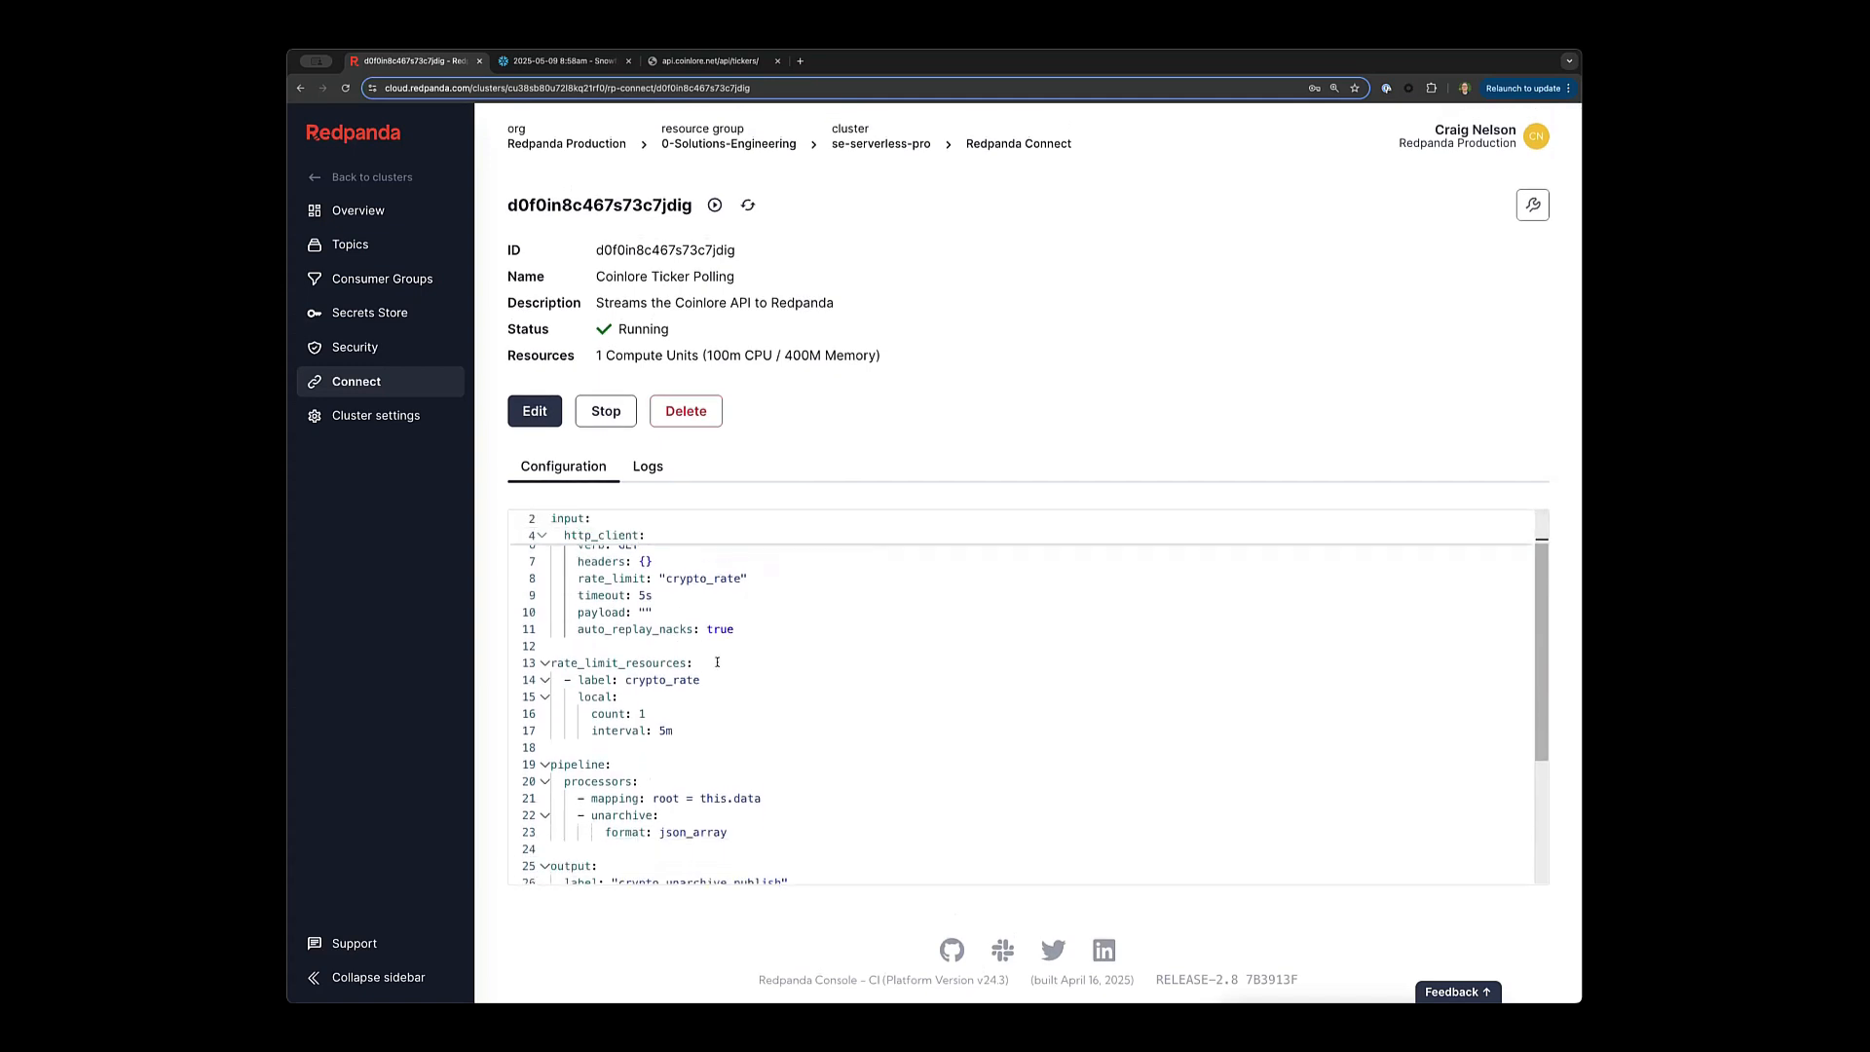
left_click_drag(701, 689, 551, 626)
left_click(739, 646)
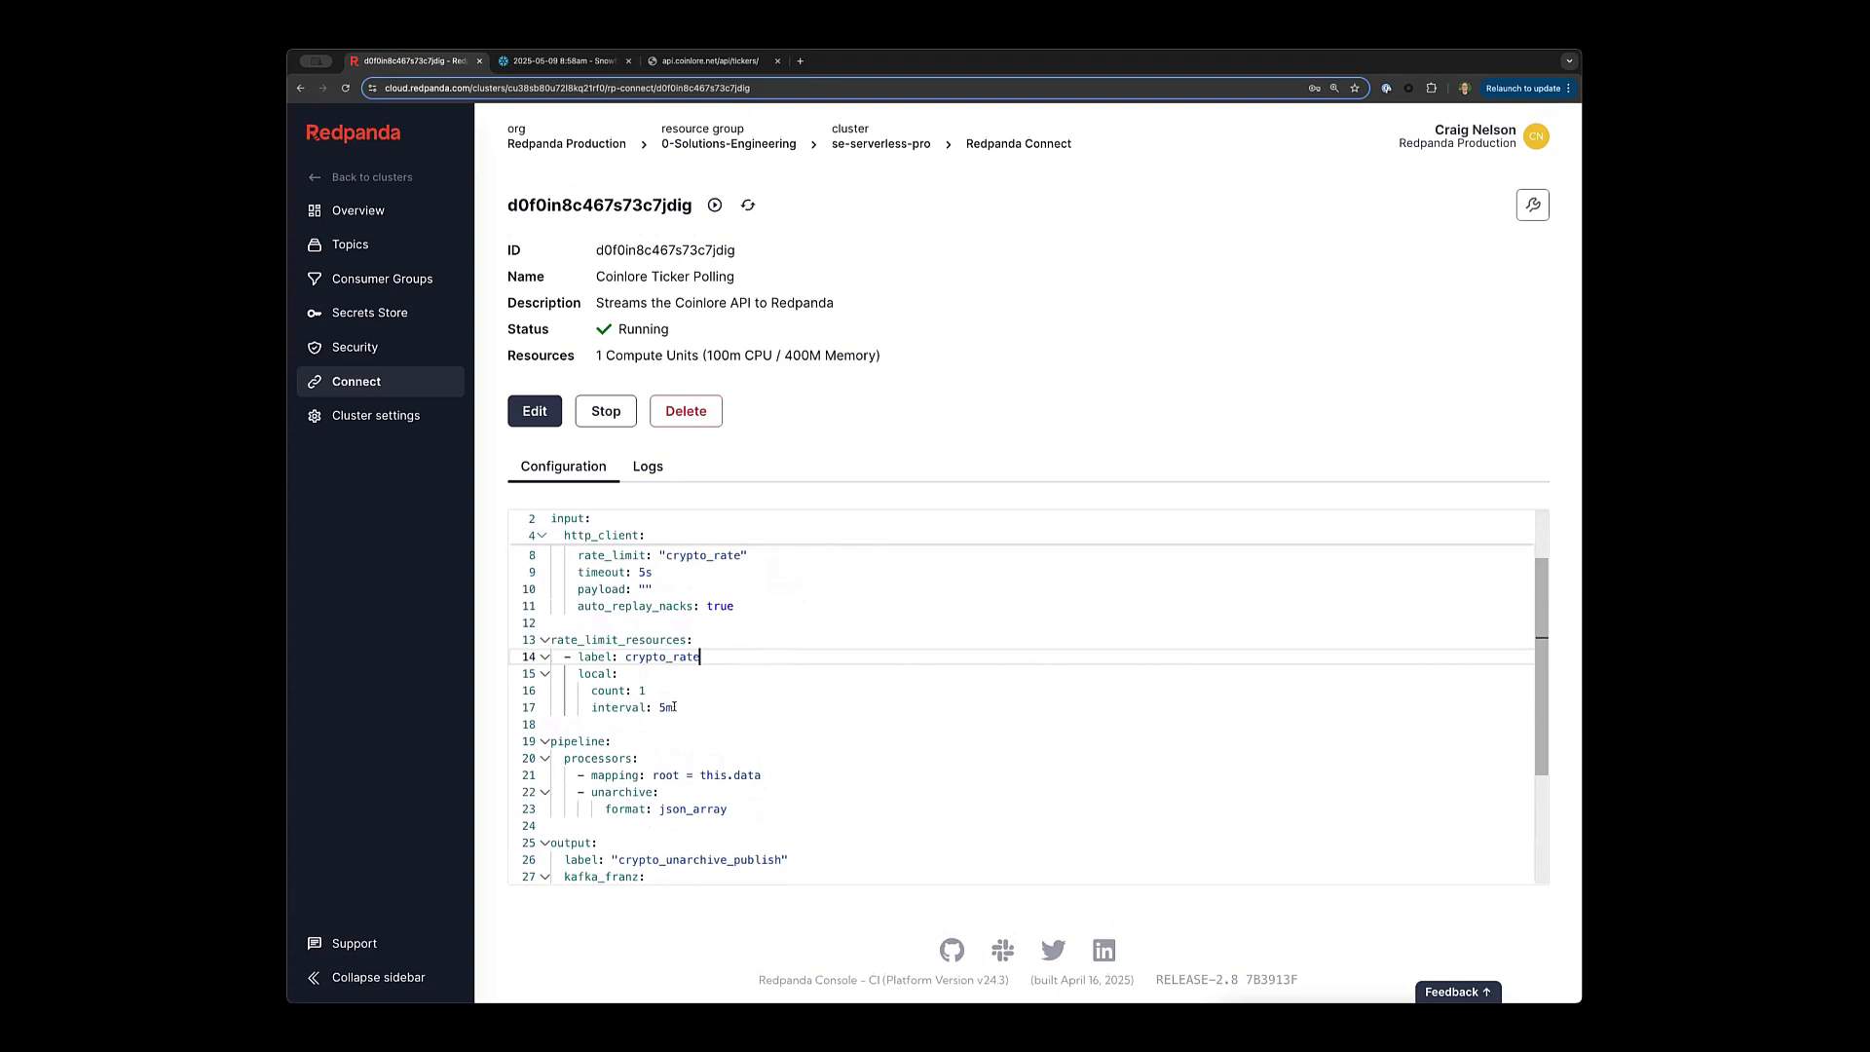
scroll(677, 708, "up", 3)
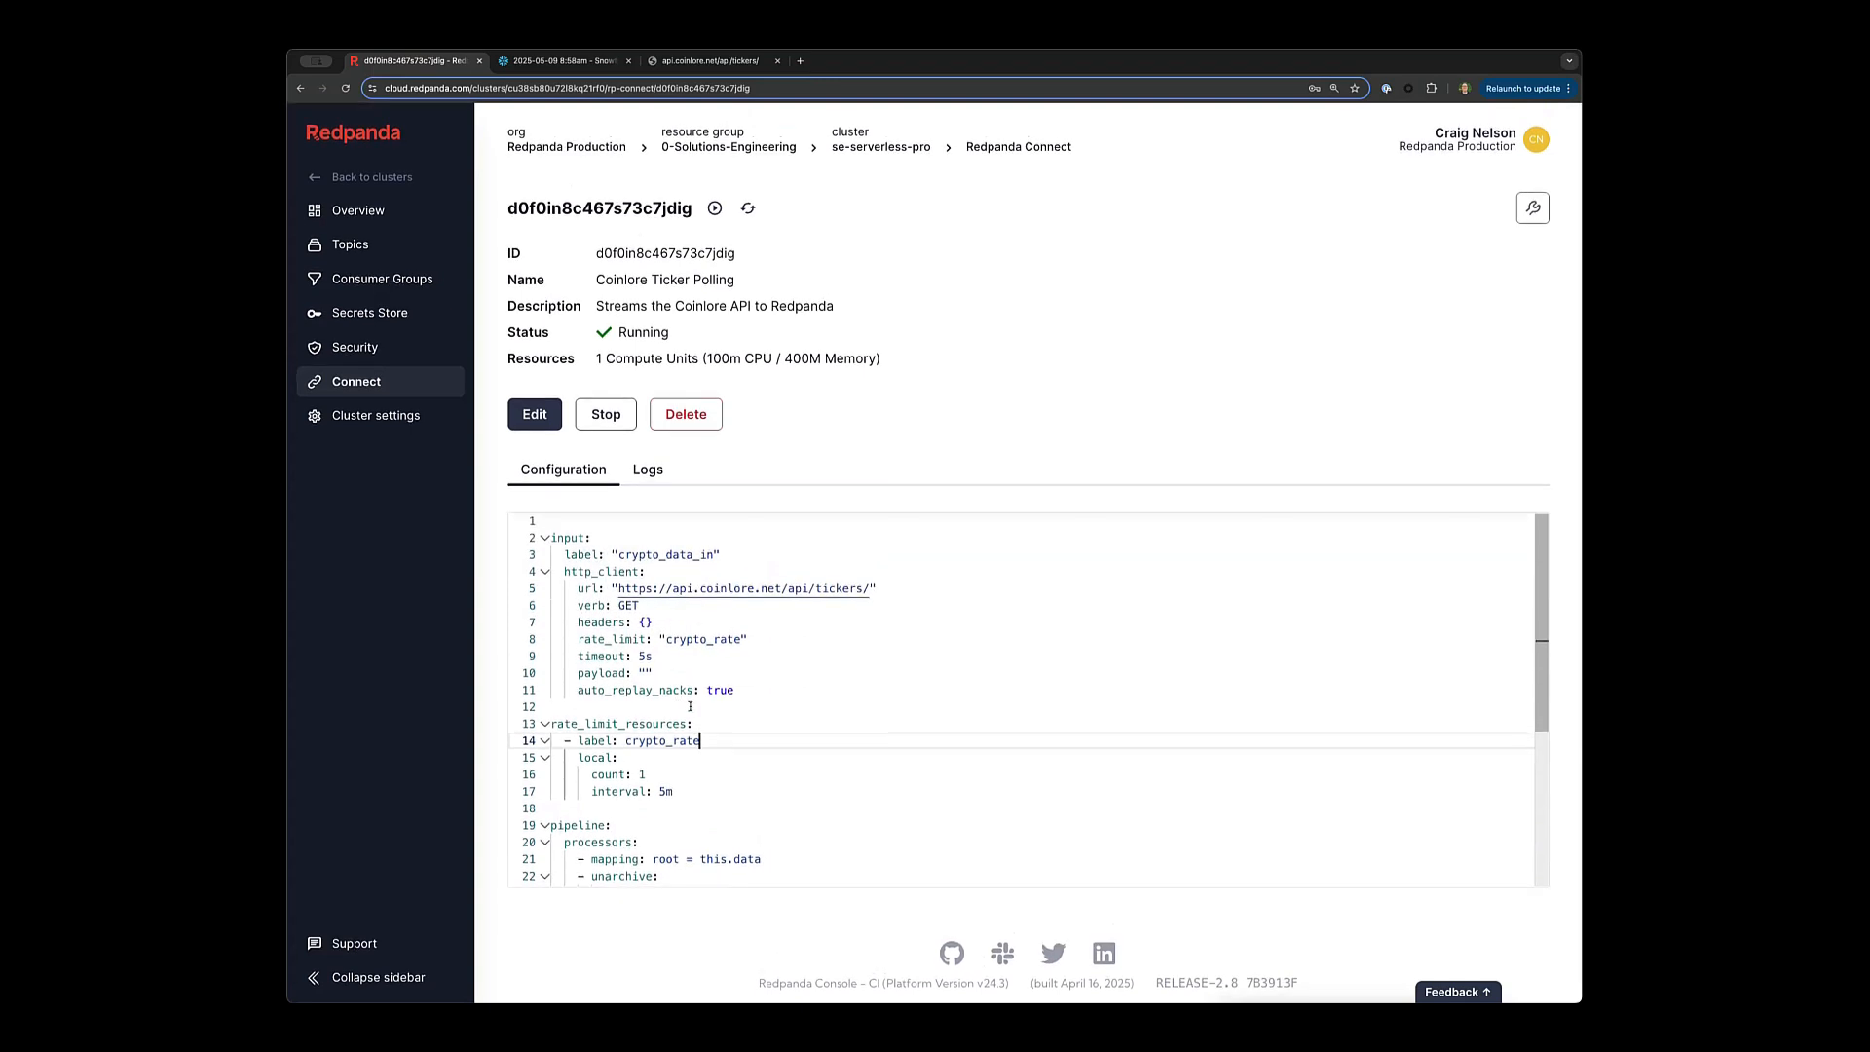
scroll(686, 706, "down", 5)
scroll(689, 687, "down", 1)
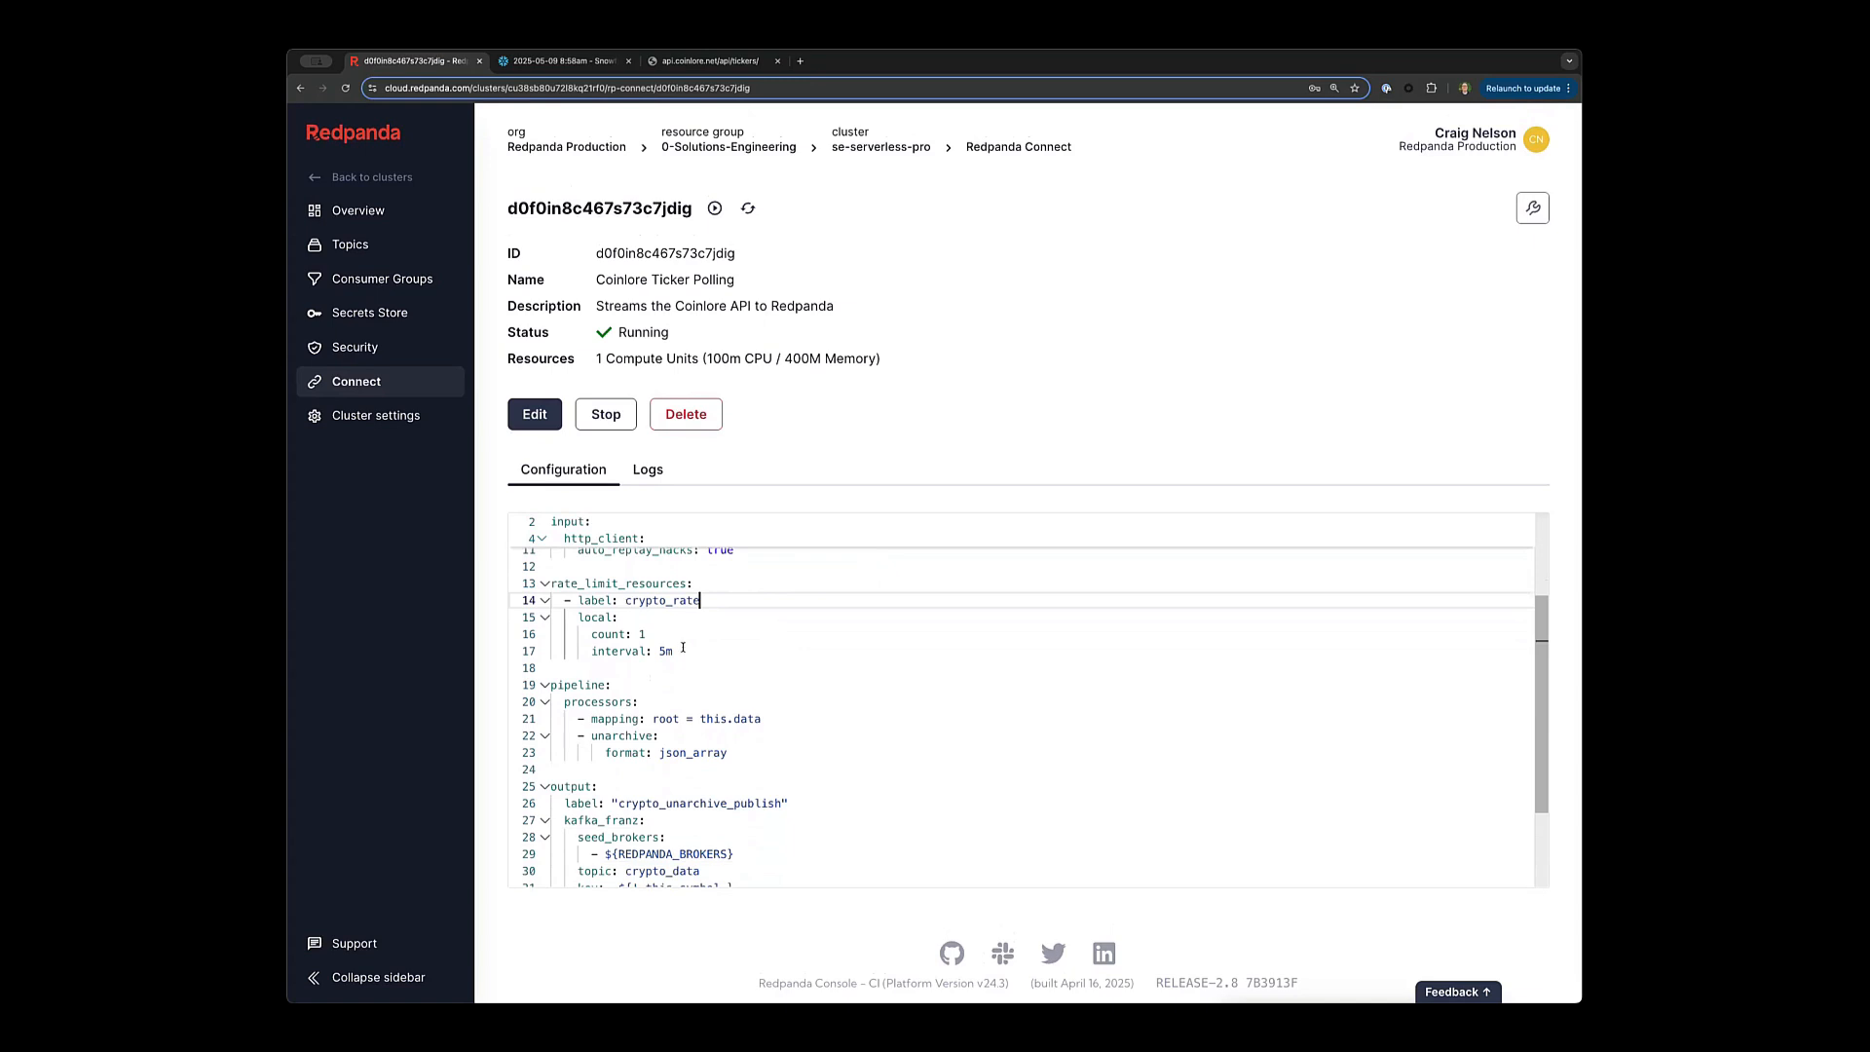
scroll(687, 653, "down", 3)
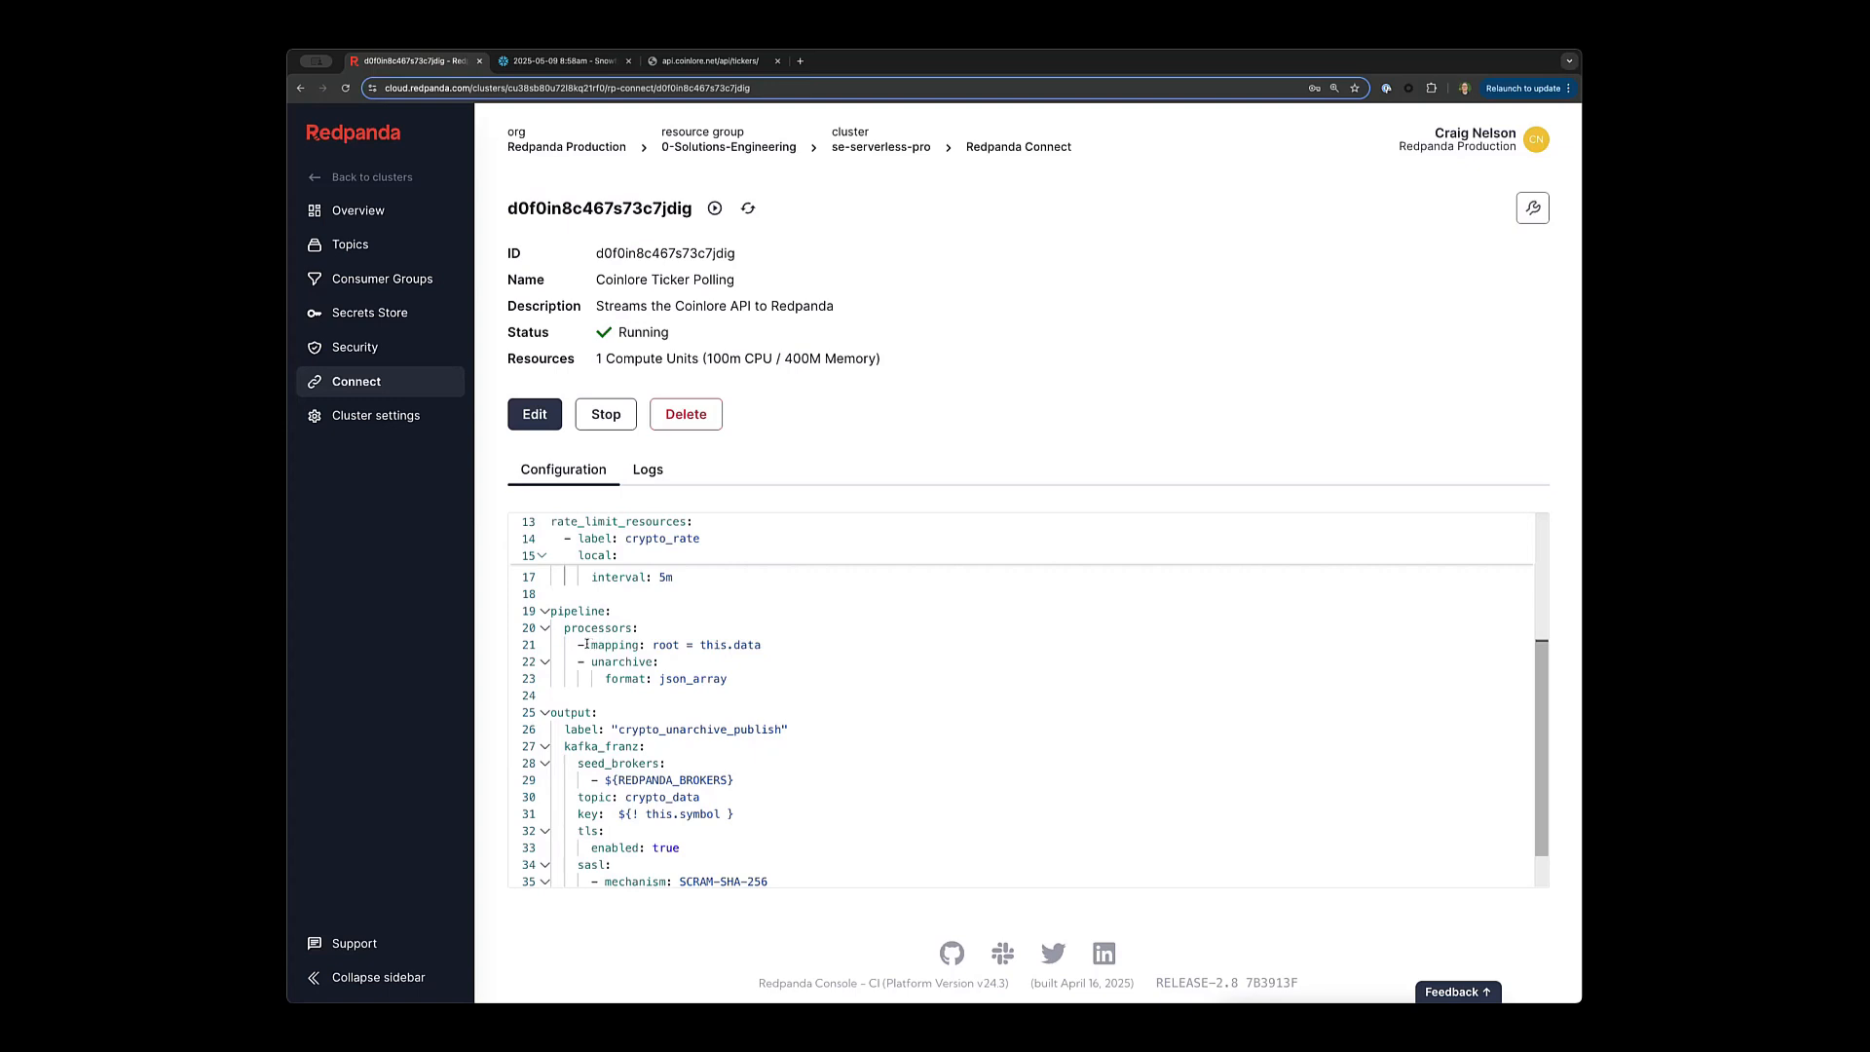
left_click_drag(589, 645, 765, 643)
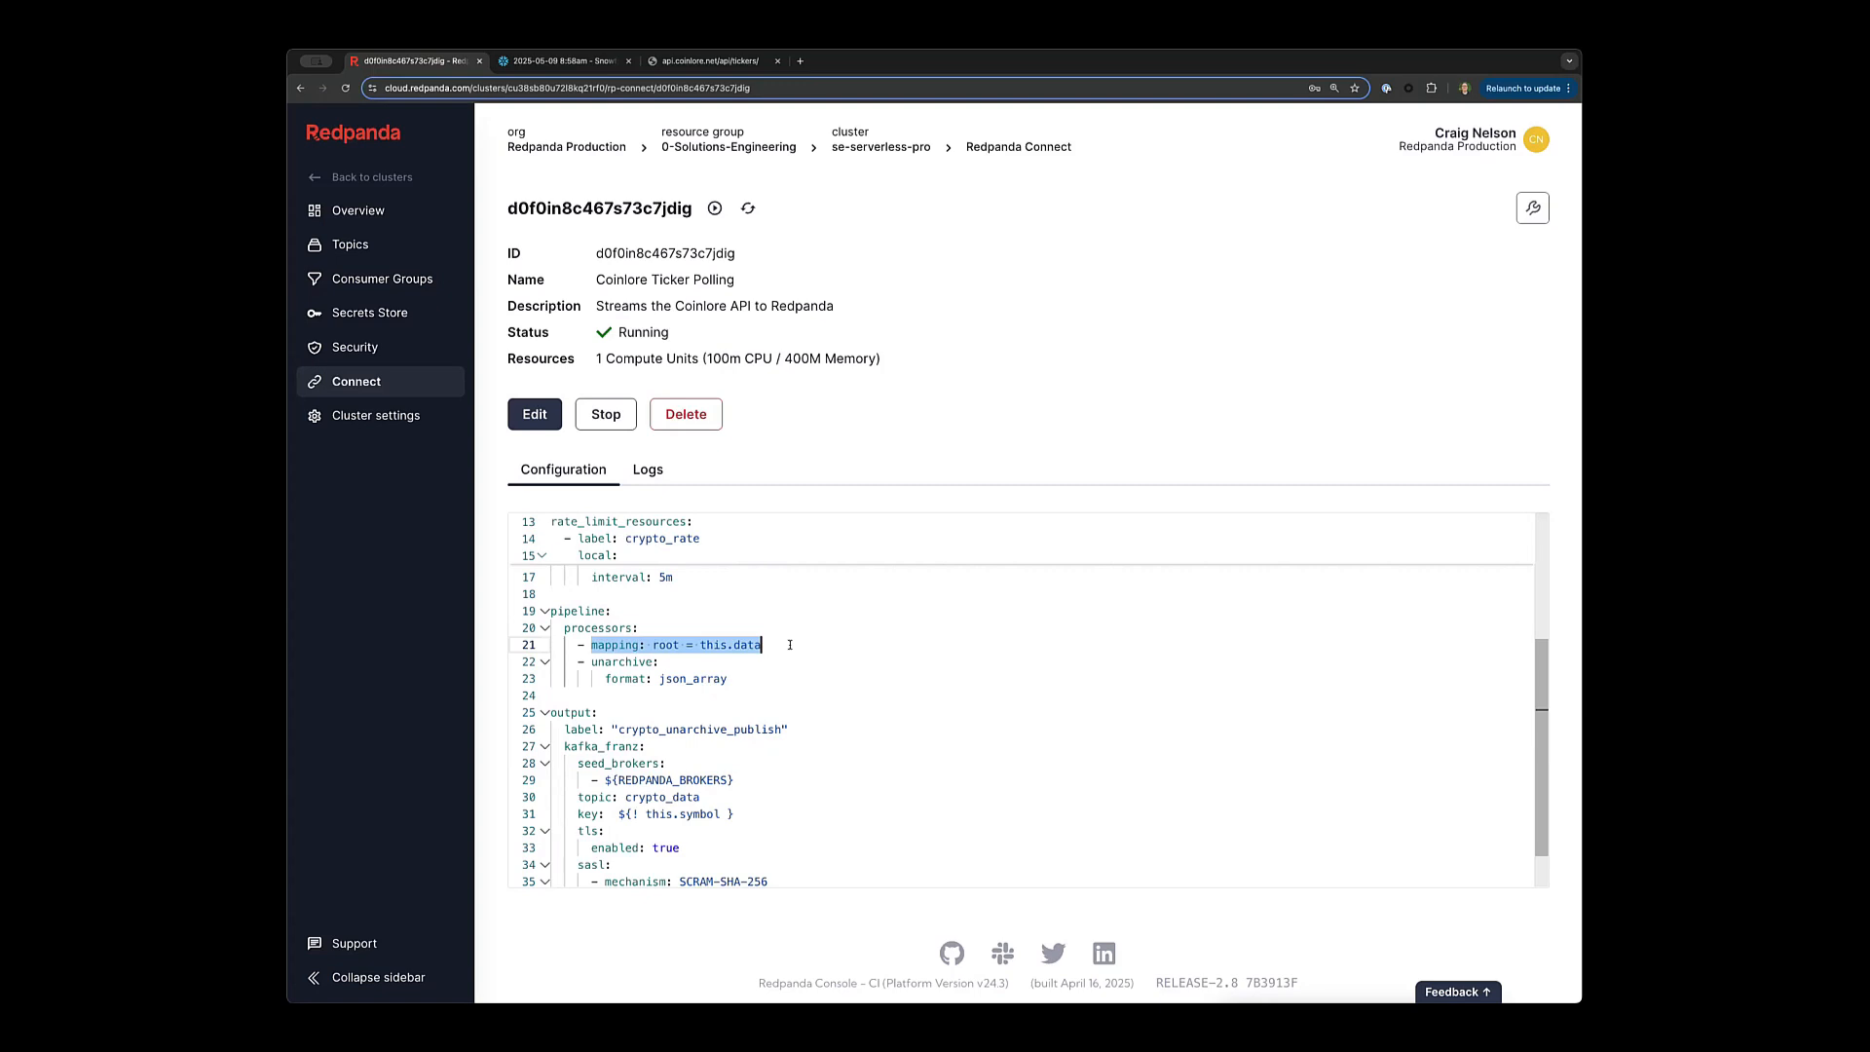
double_click(610, 661)
key("End")
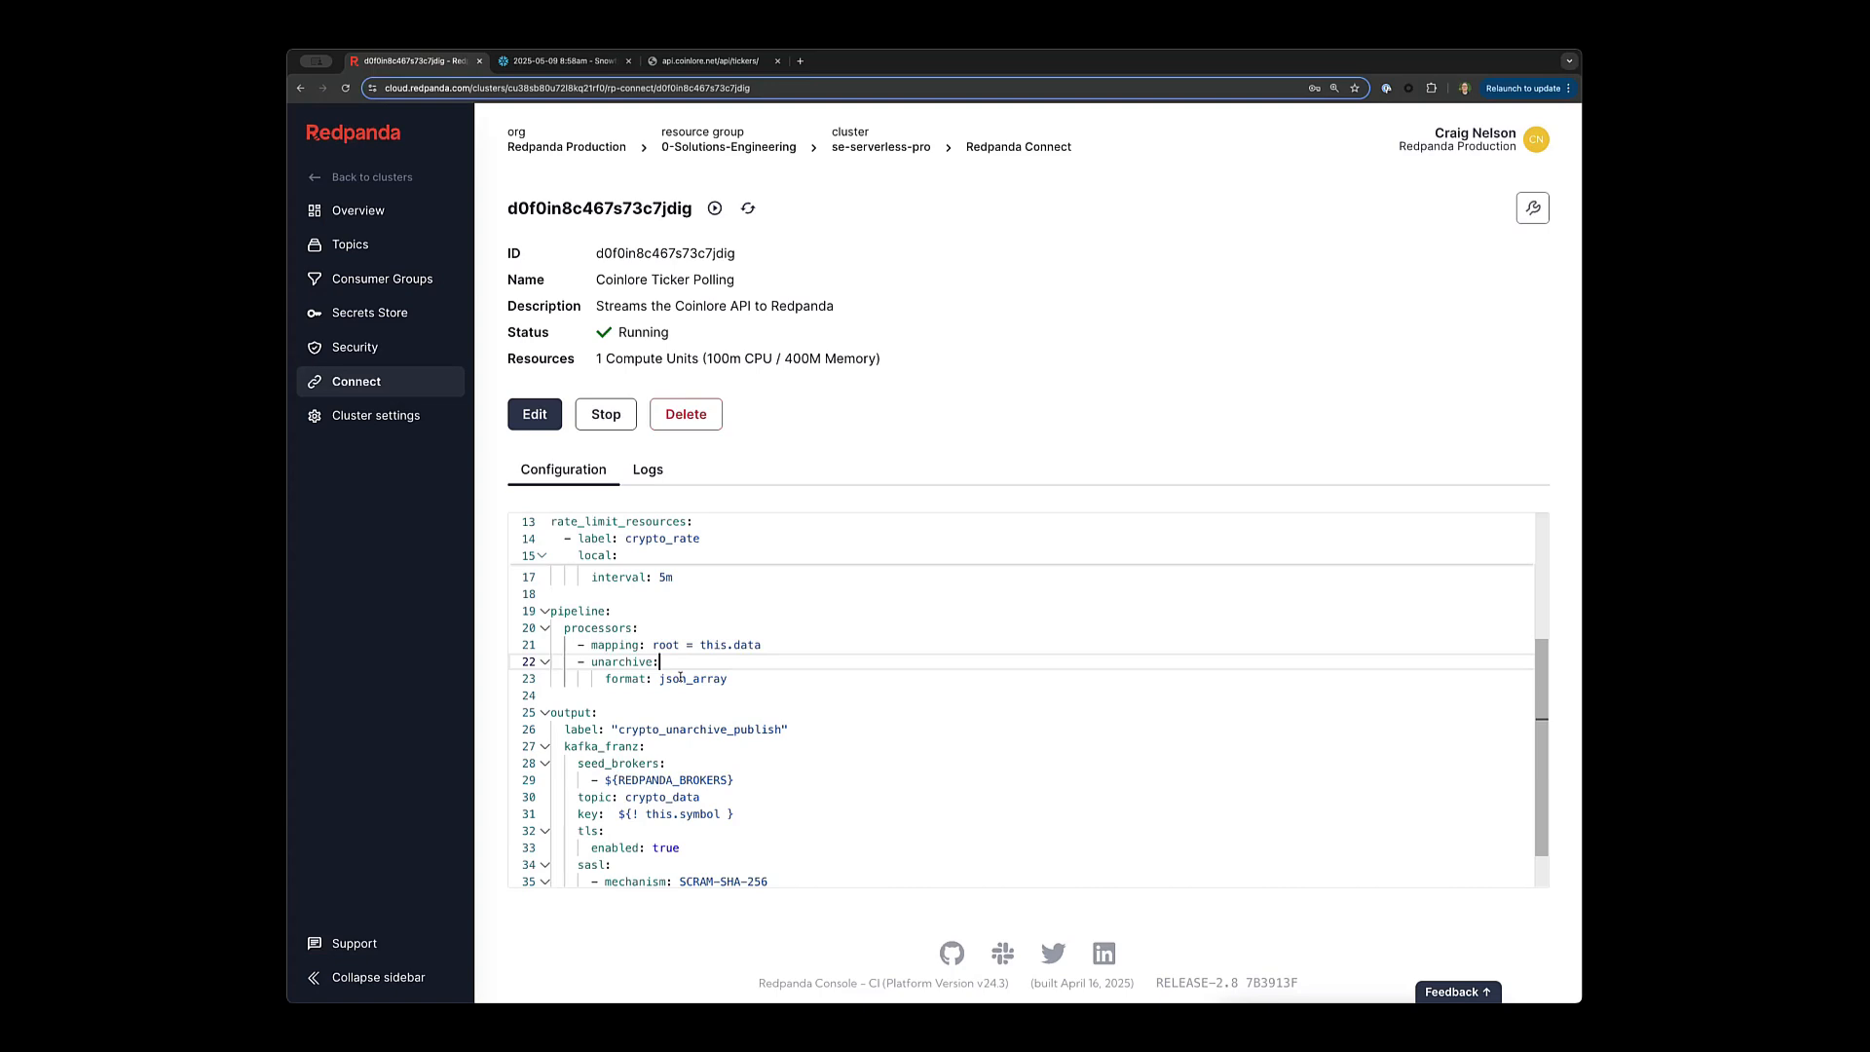
scroll(702, 701, "down", 3)
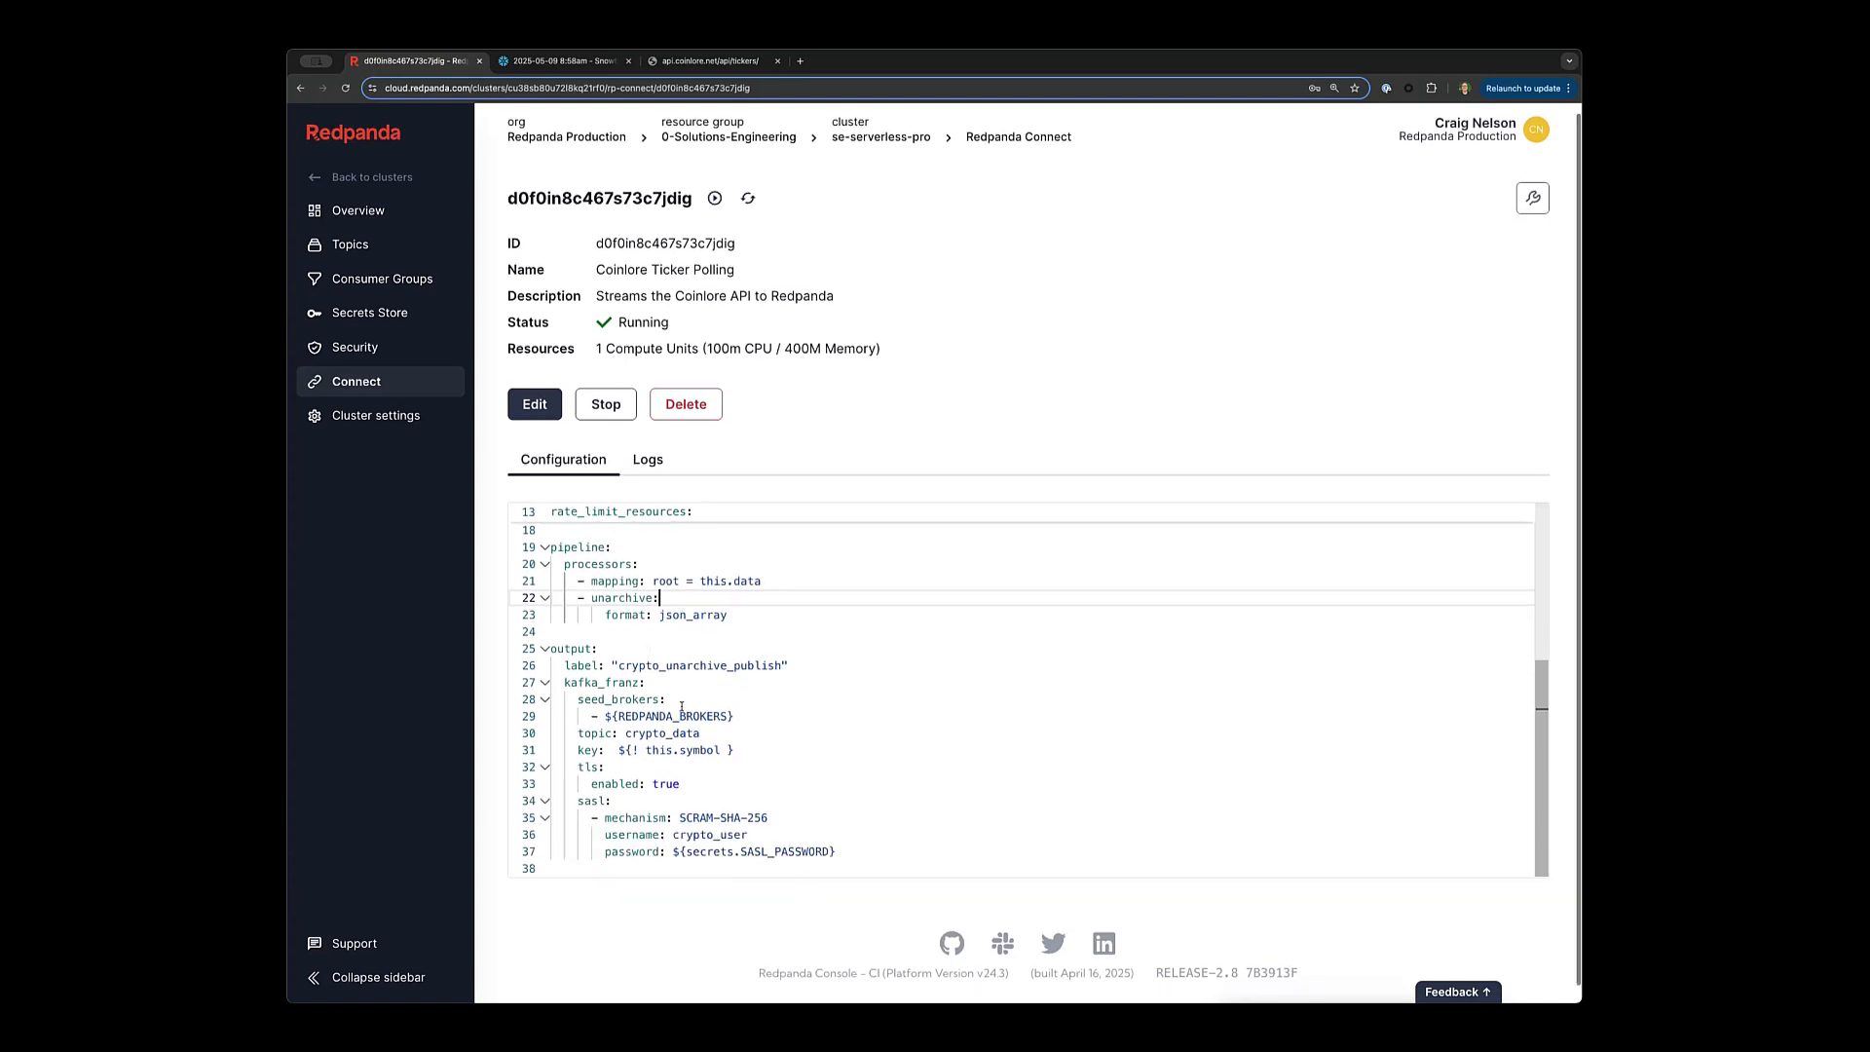
scroll(646, 689, "down", 1)
double_click(600, 665)
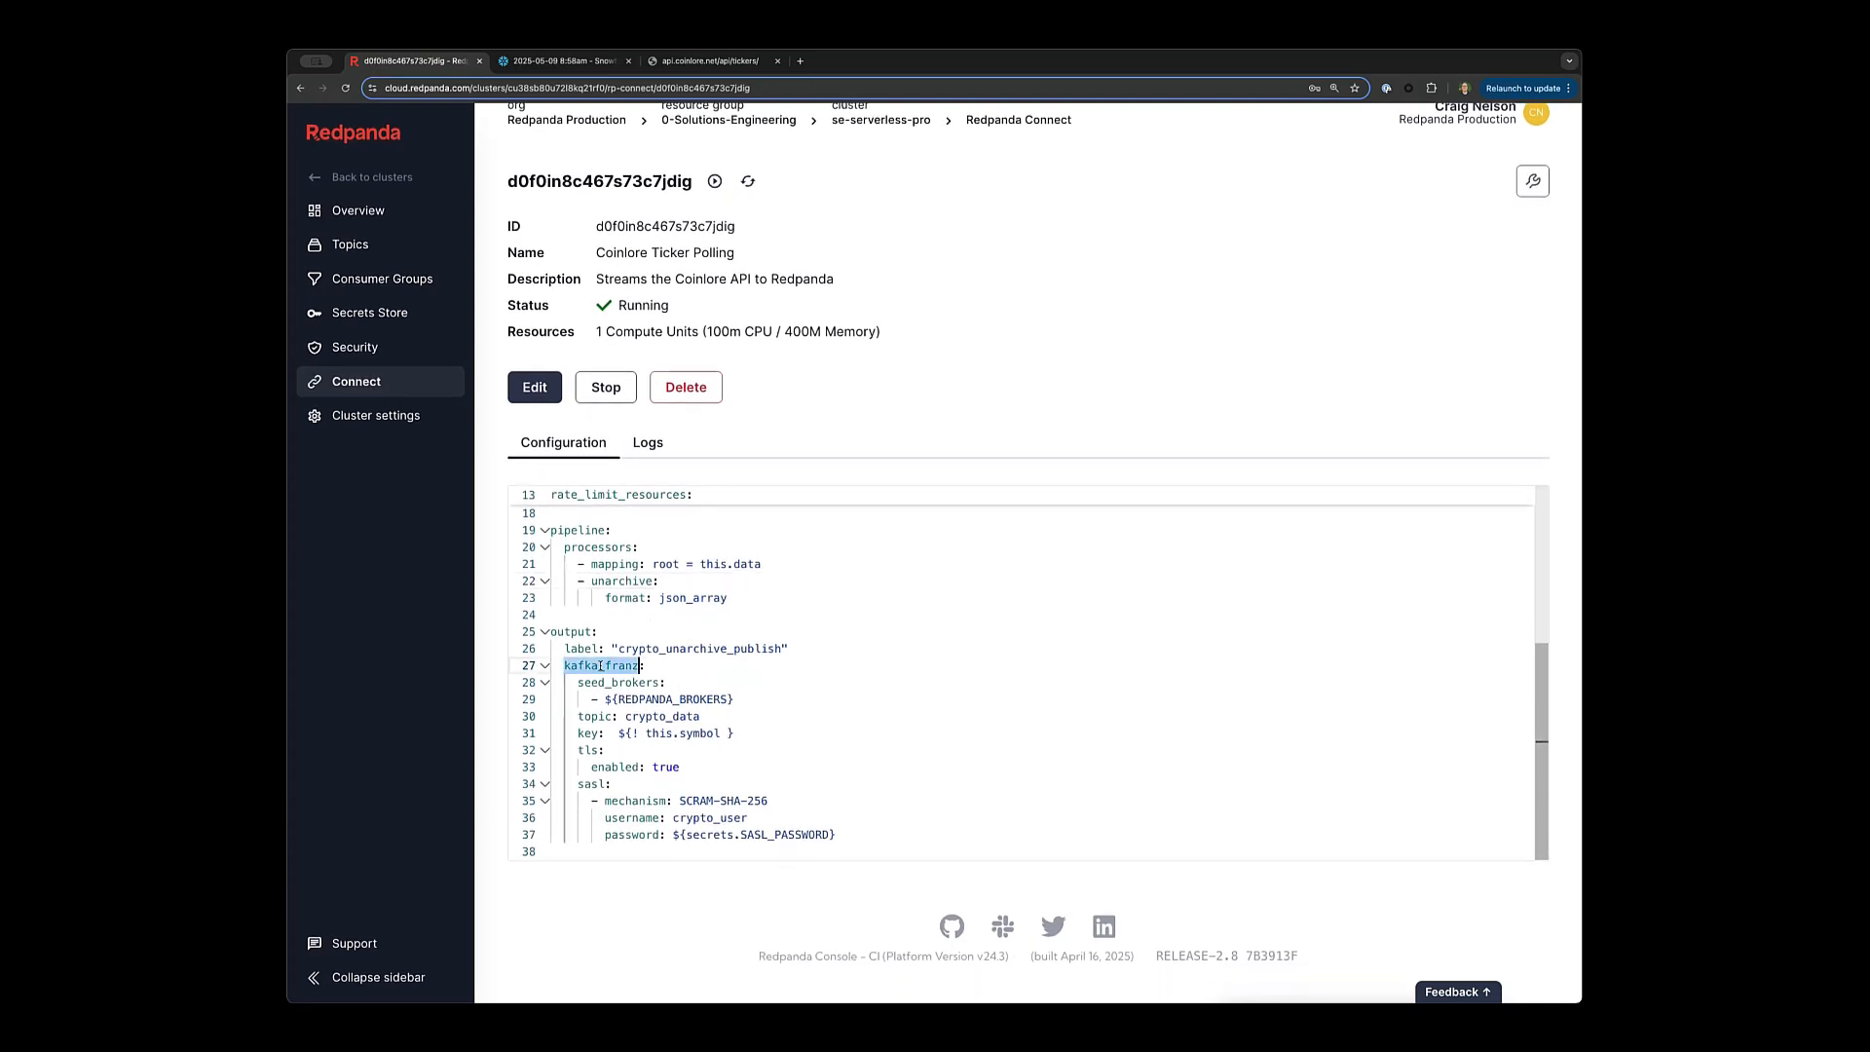
left_click(660, 664)
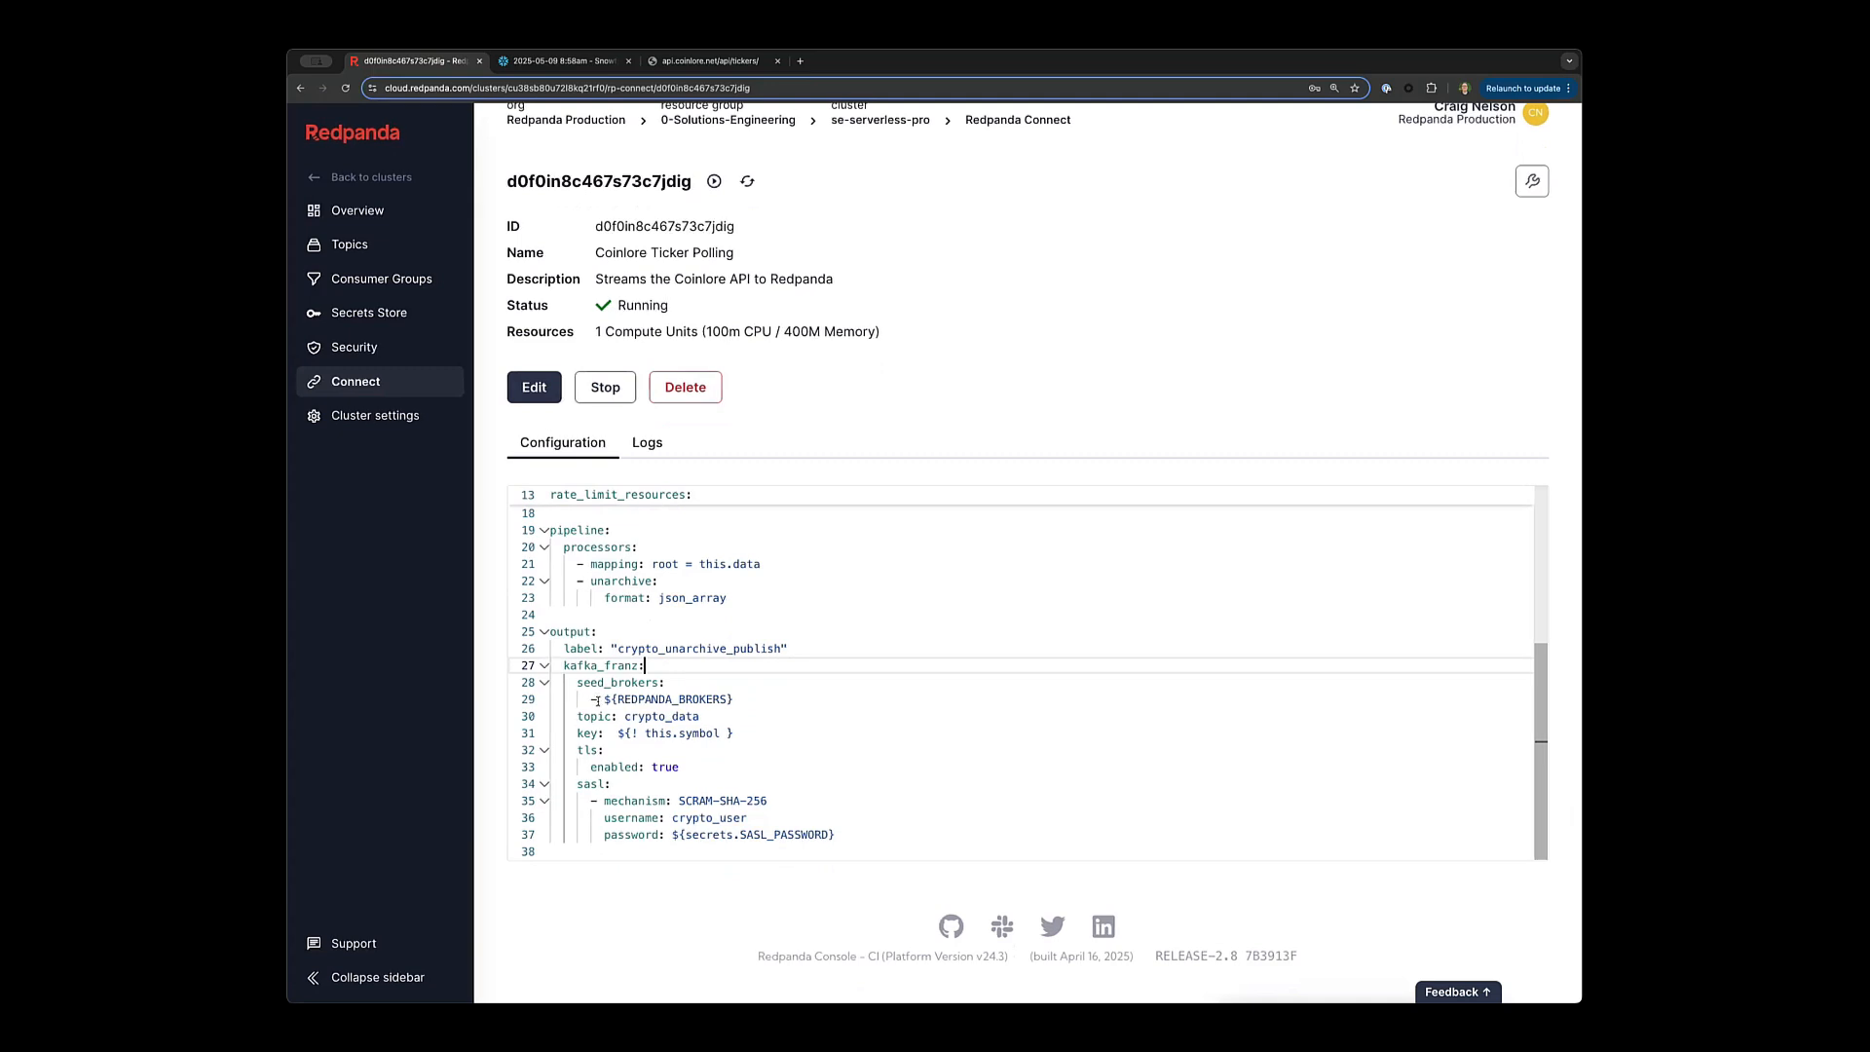
left_click_drag(606, 699, 735, 698)
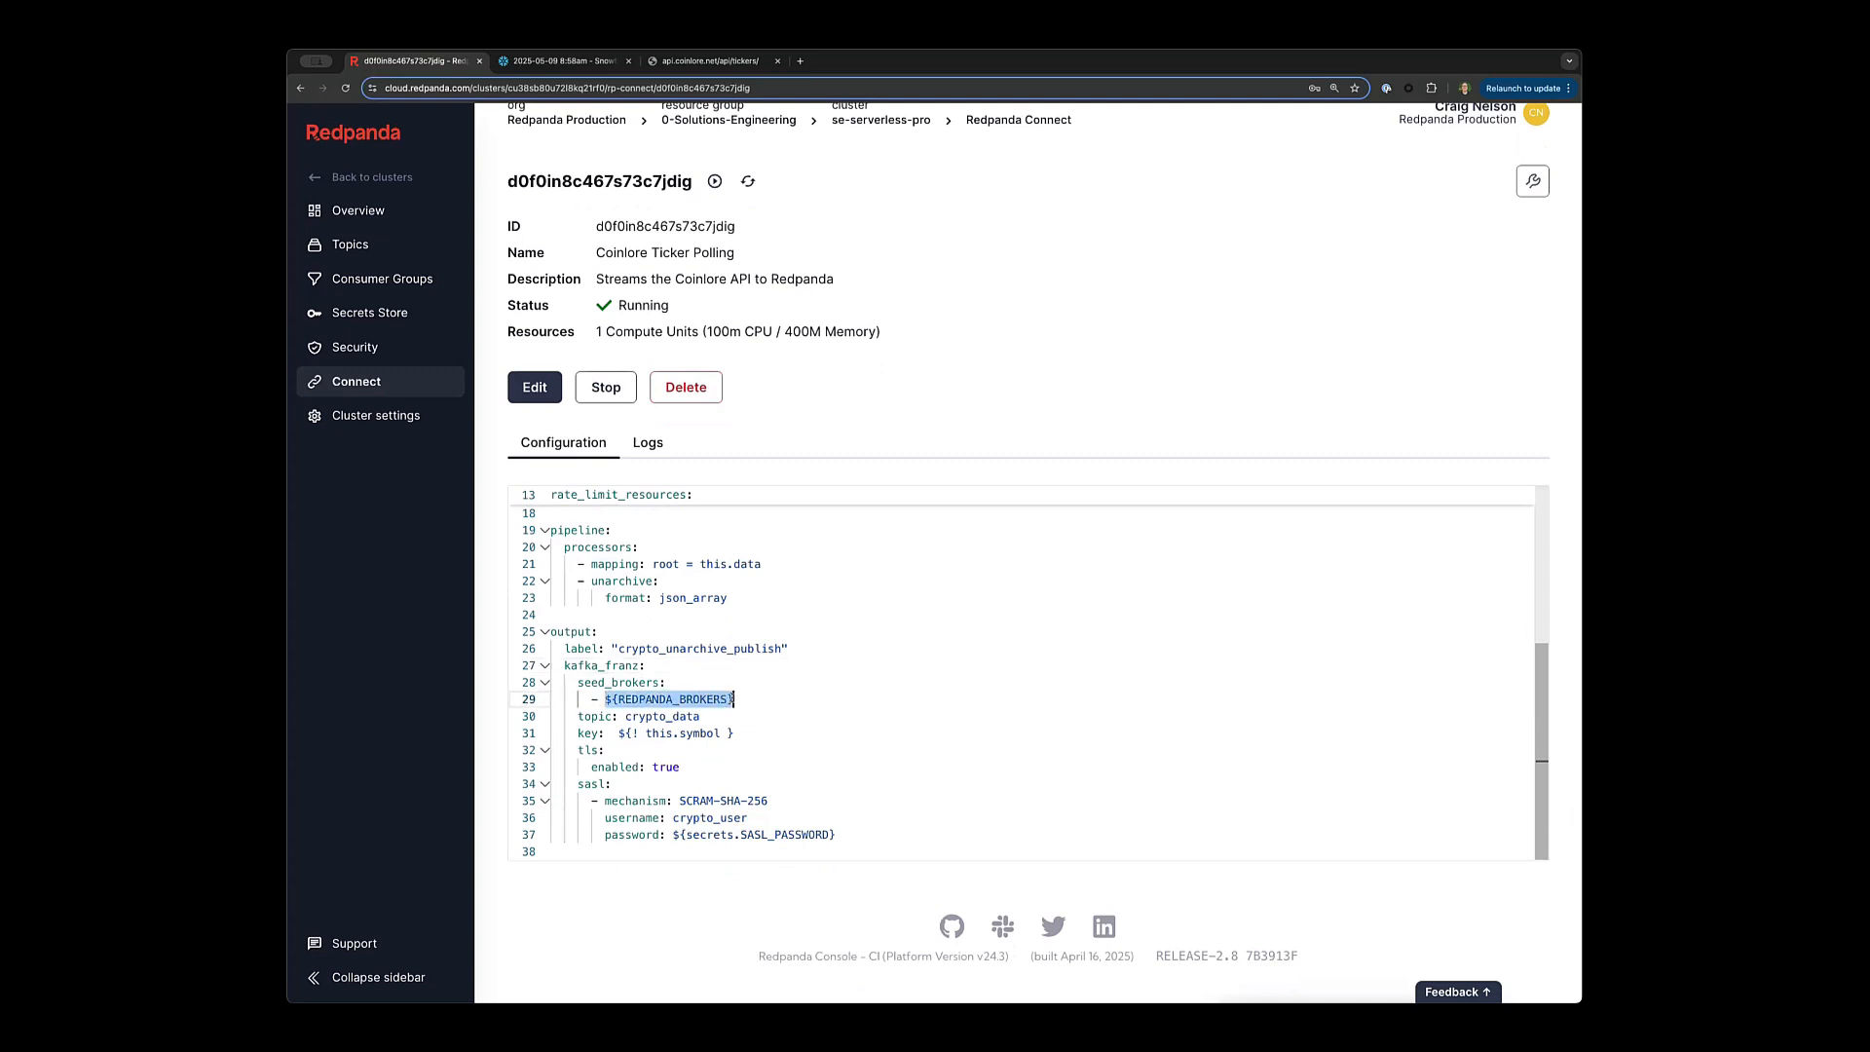
left_click(740, 700)
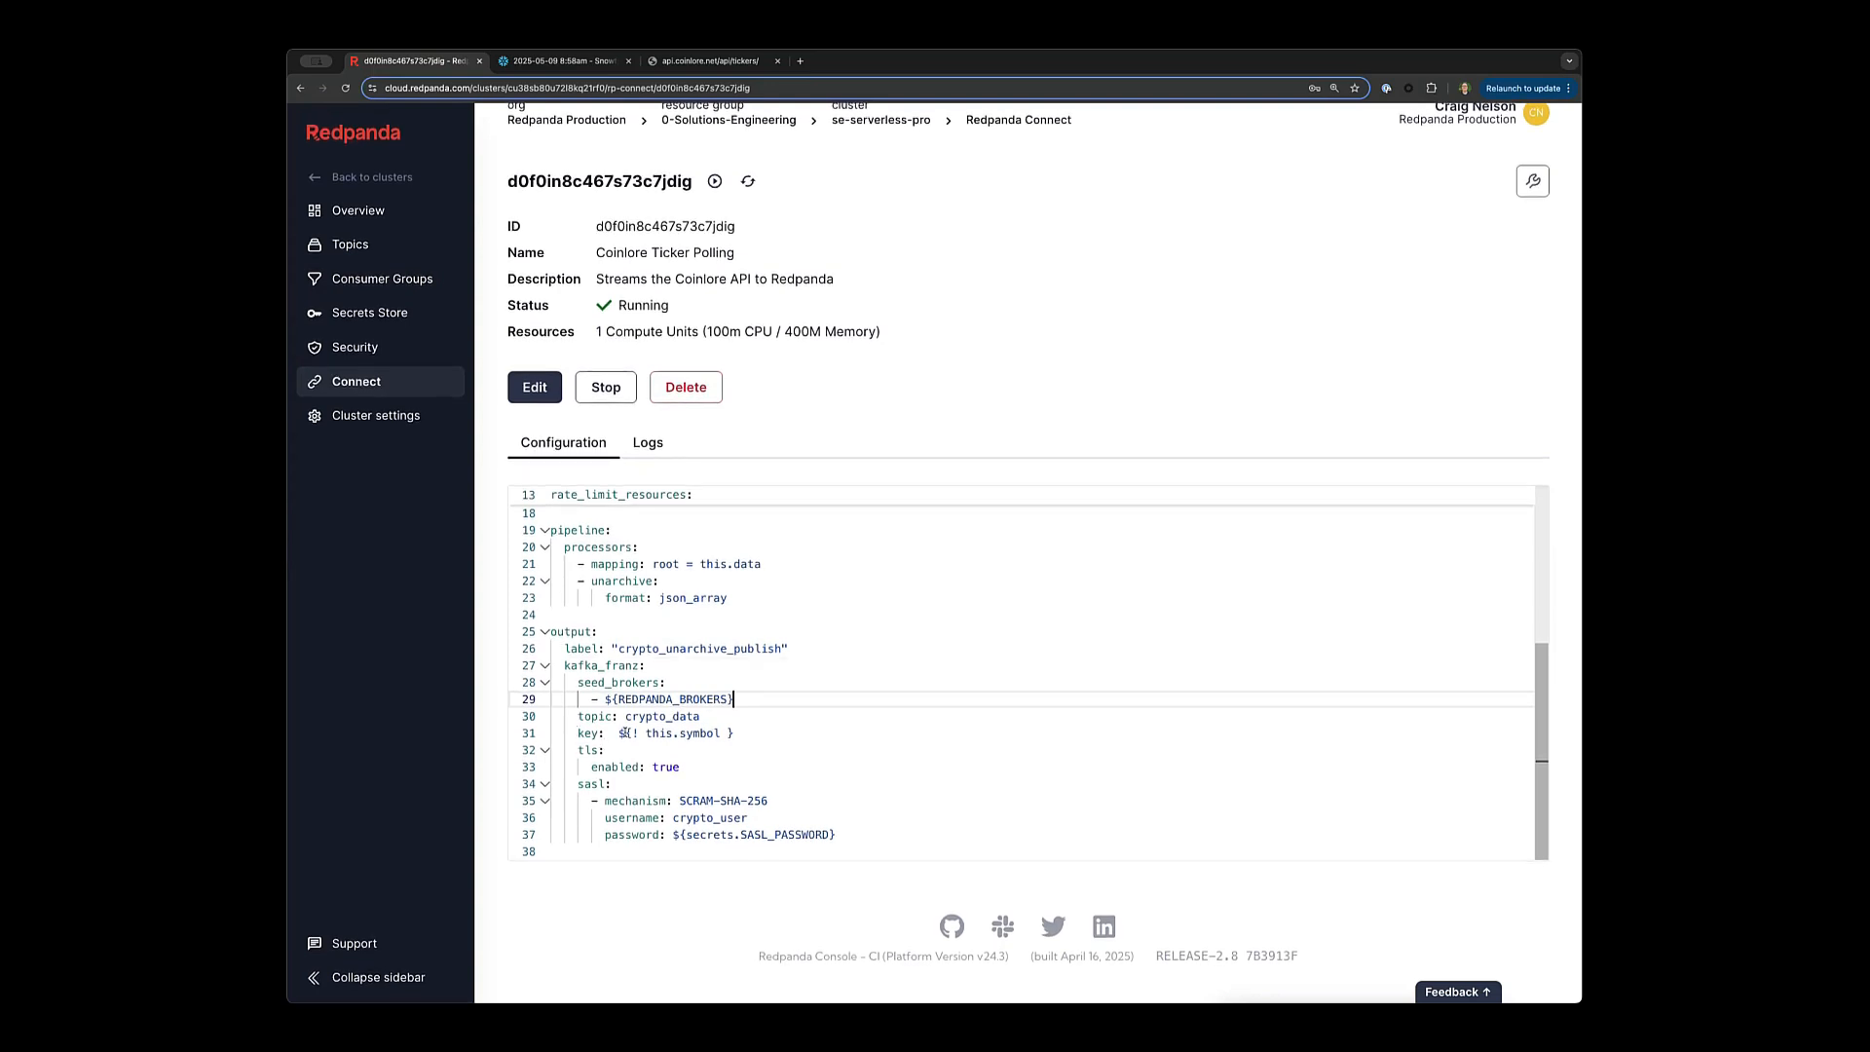
left_click_drag(620, 732, 733, 733)
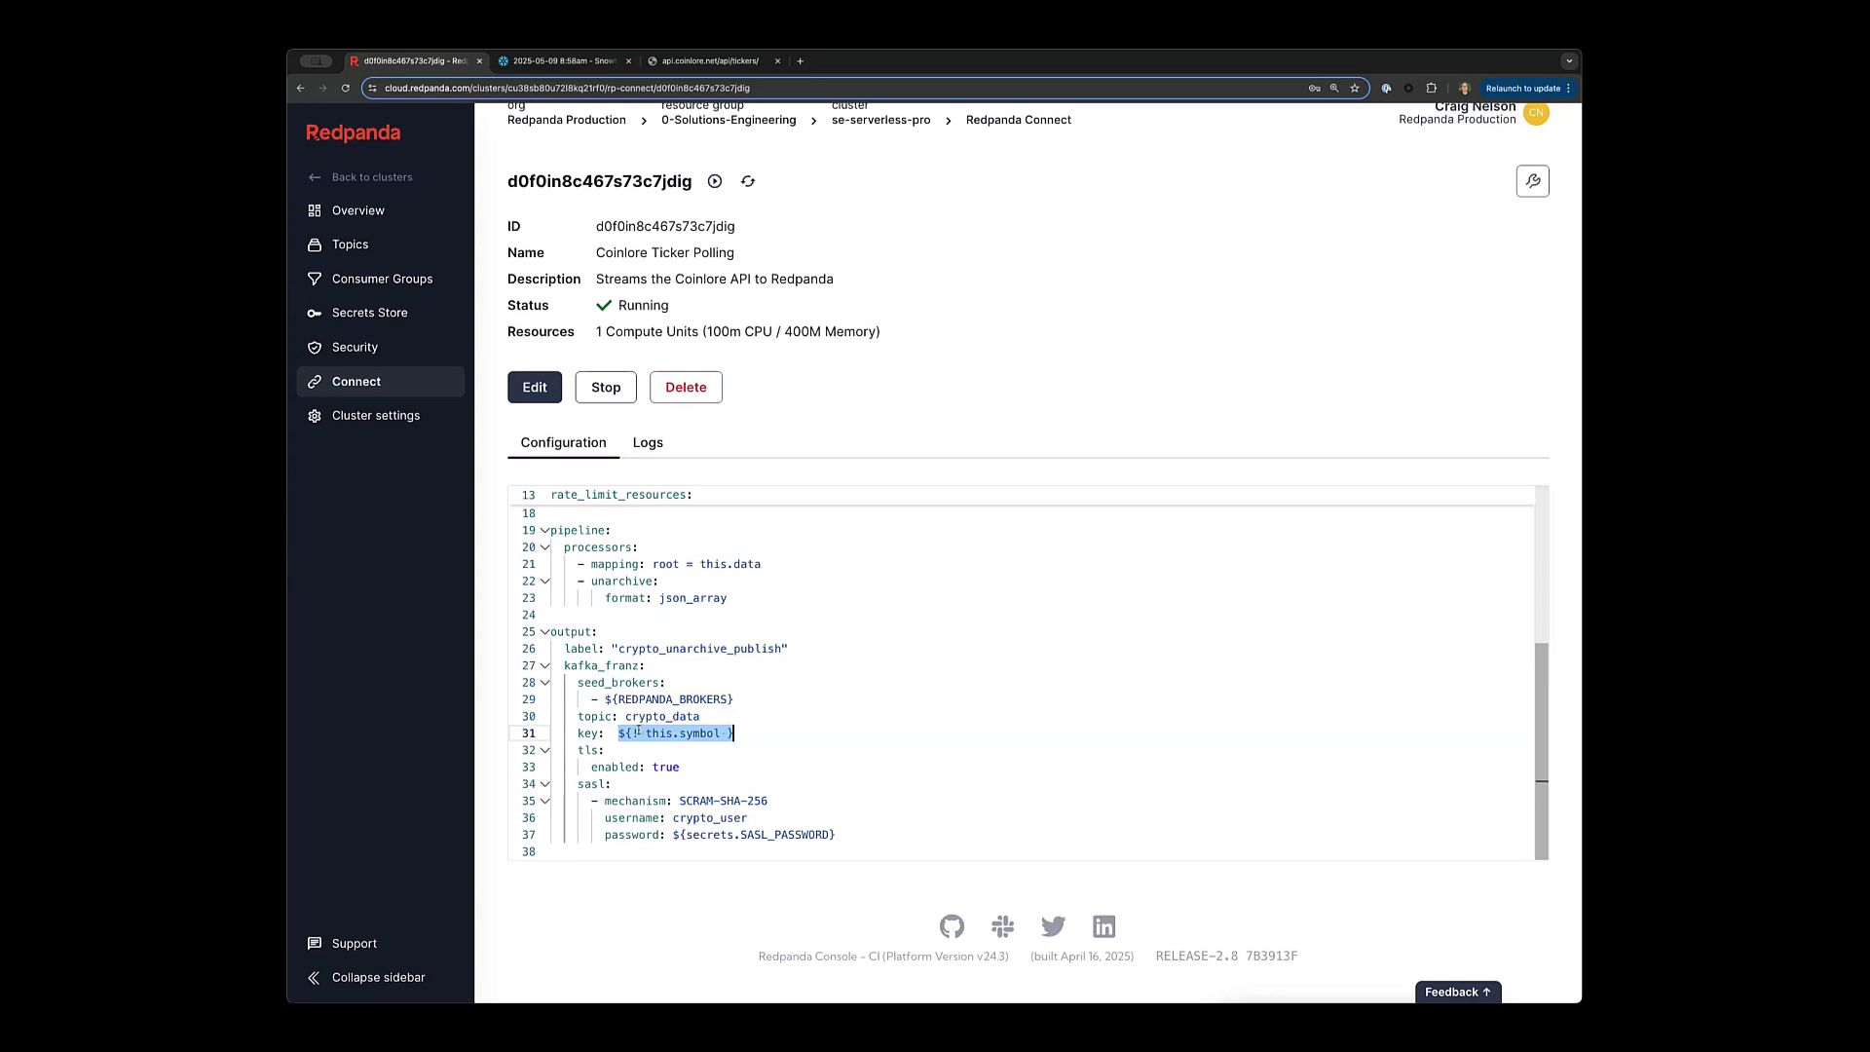
double_click(662, 732)
double_click(699, 733)
left_click_drag(688, 763, 565, 750)
left_click(710, 757)
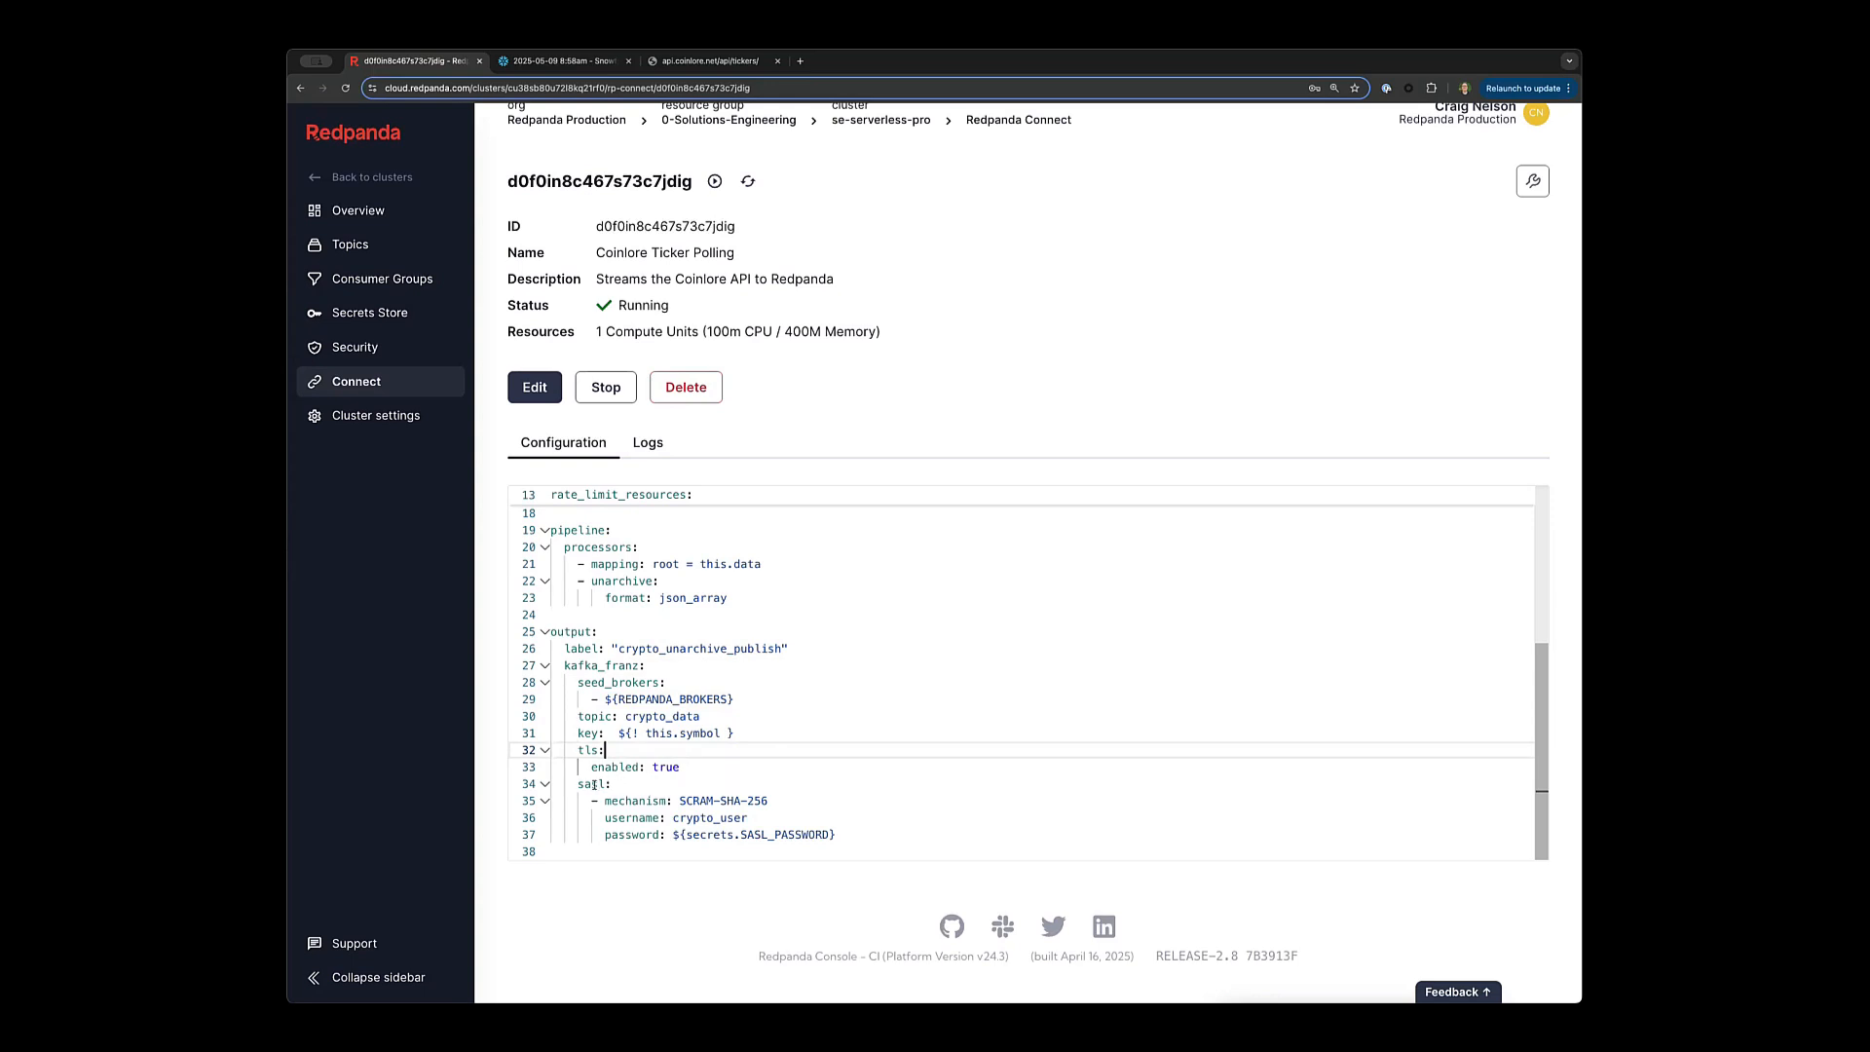
Highlight the output's sasl block, SCRAM mechanism and SASL_PASSWORD secret reference.
left_click_drag(577, 785, 615, 787)
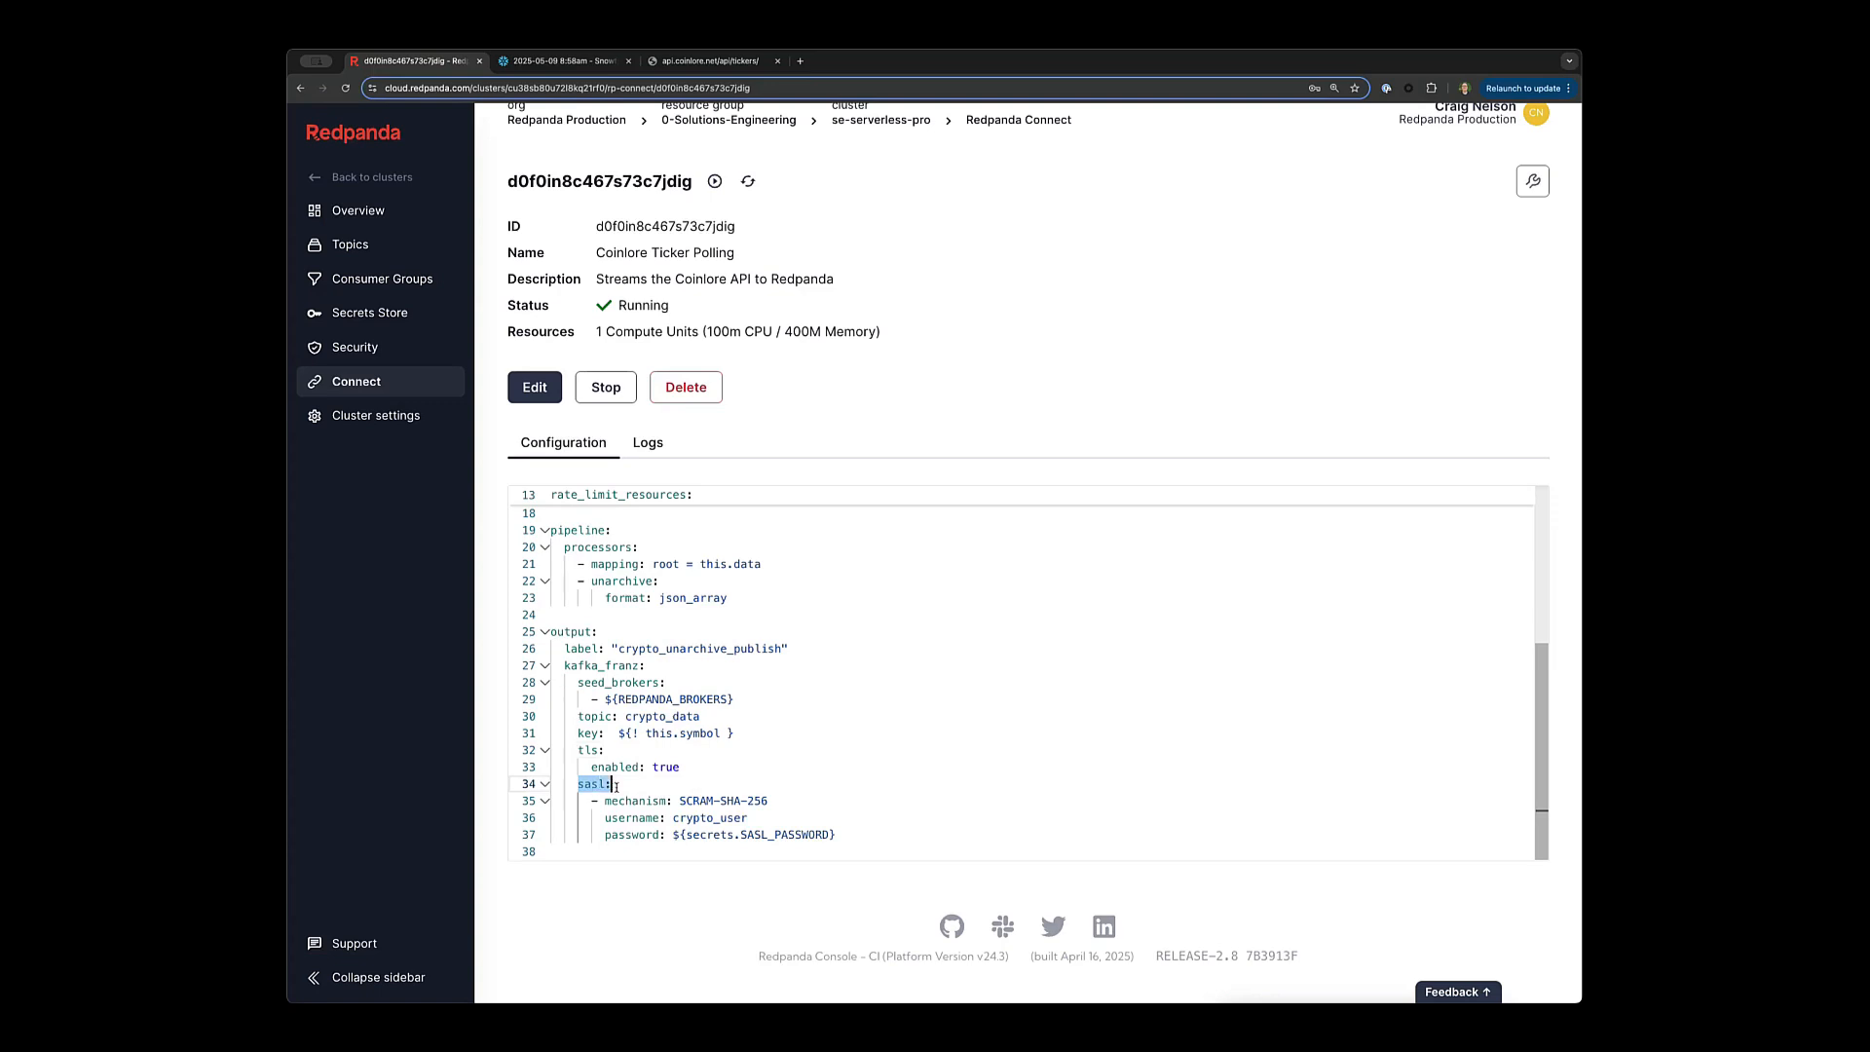
left_click(620, 785)
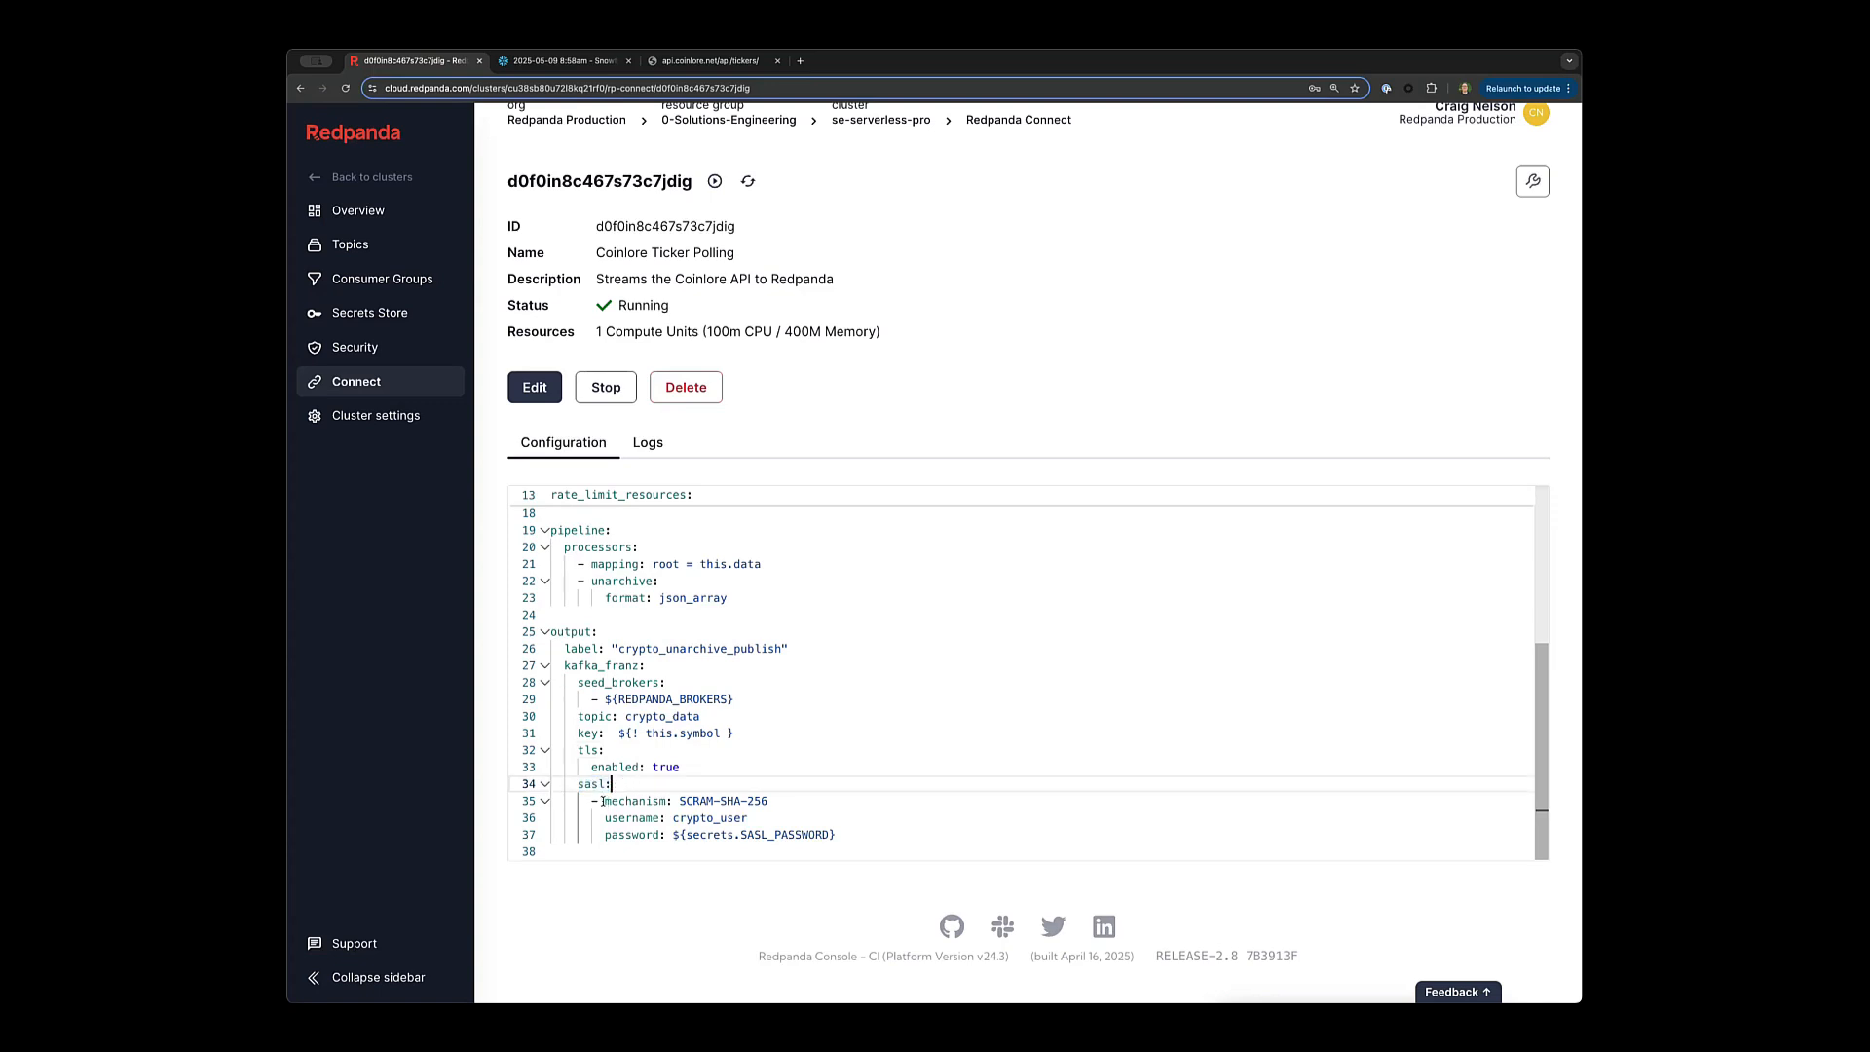
double_click(695, 801)
left_click(734, 801)
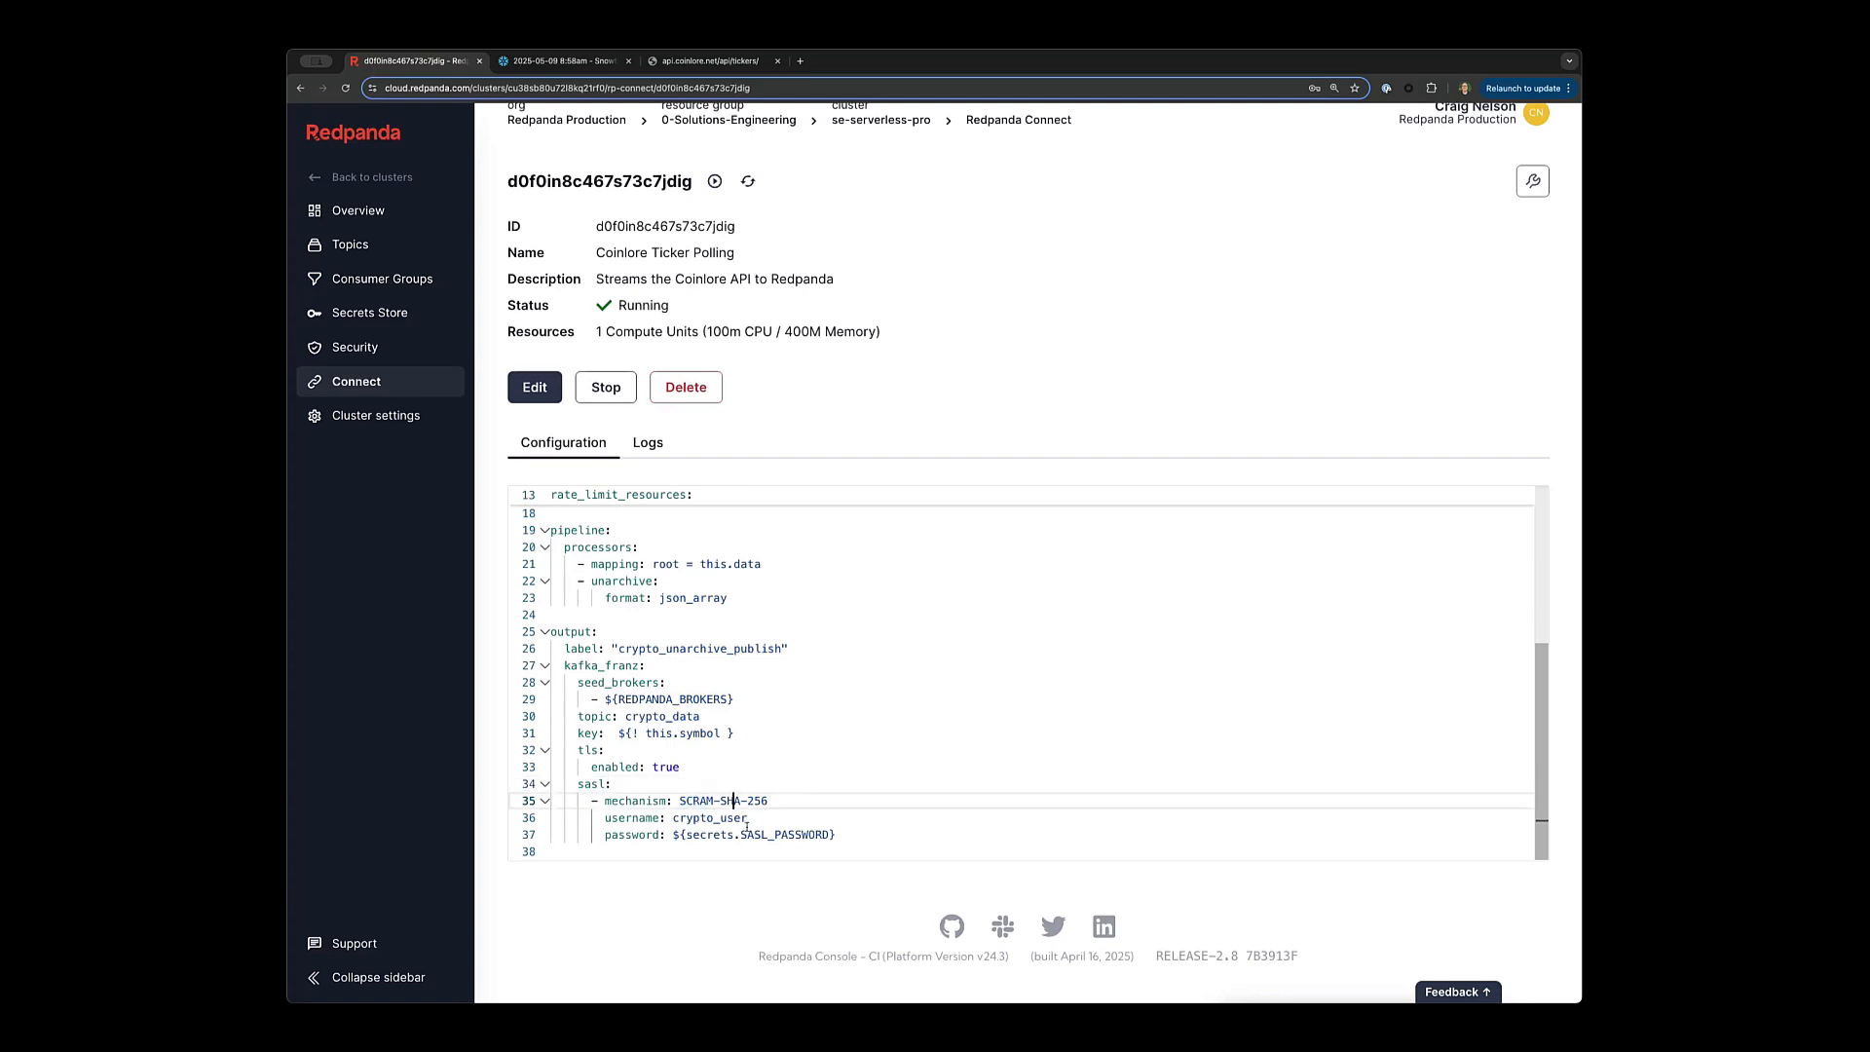
left_click_drag(670, 835, 846, 835)
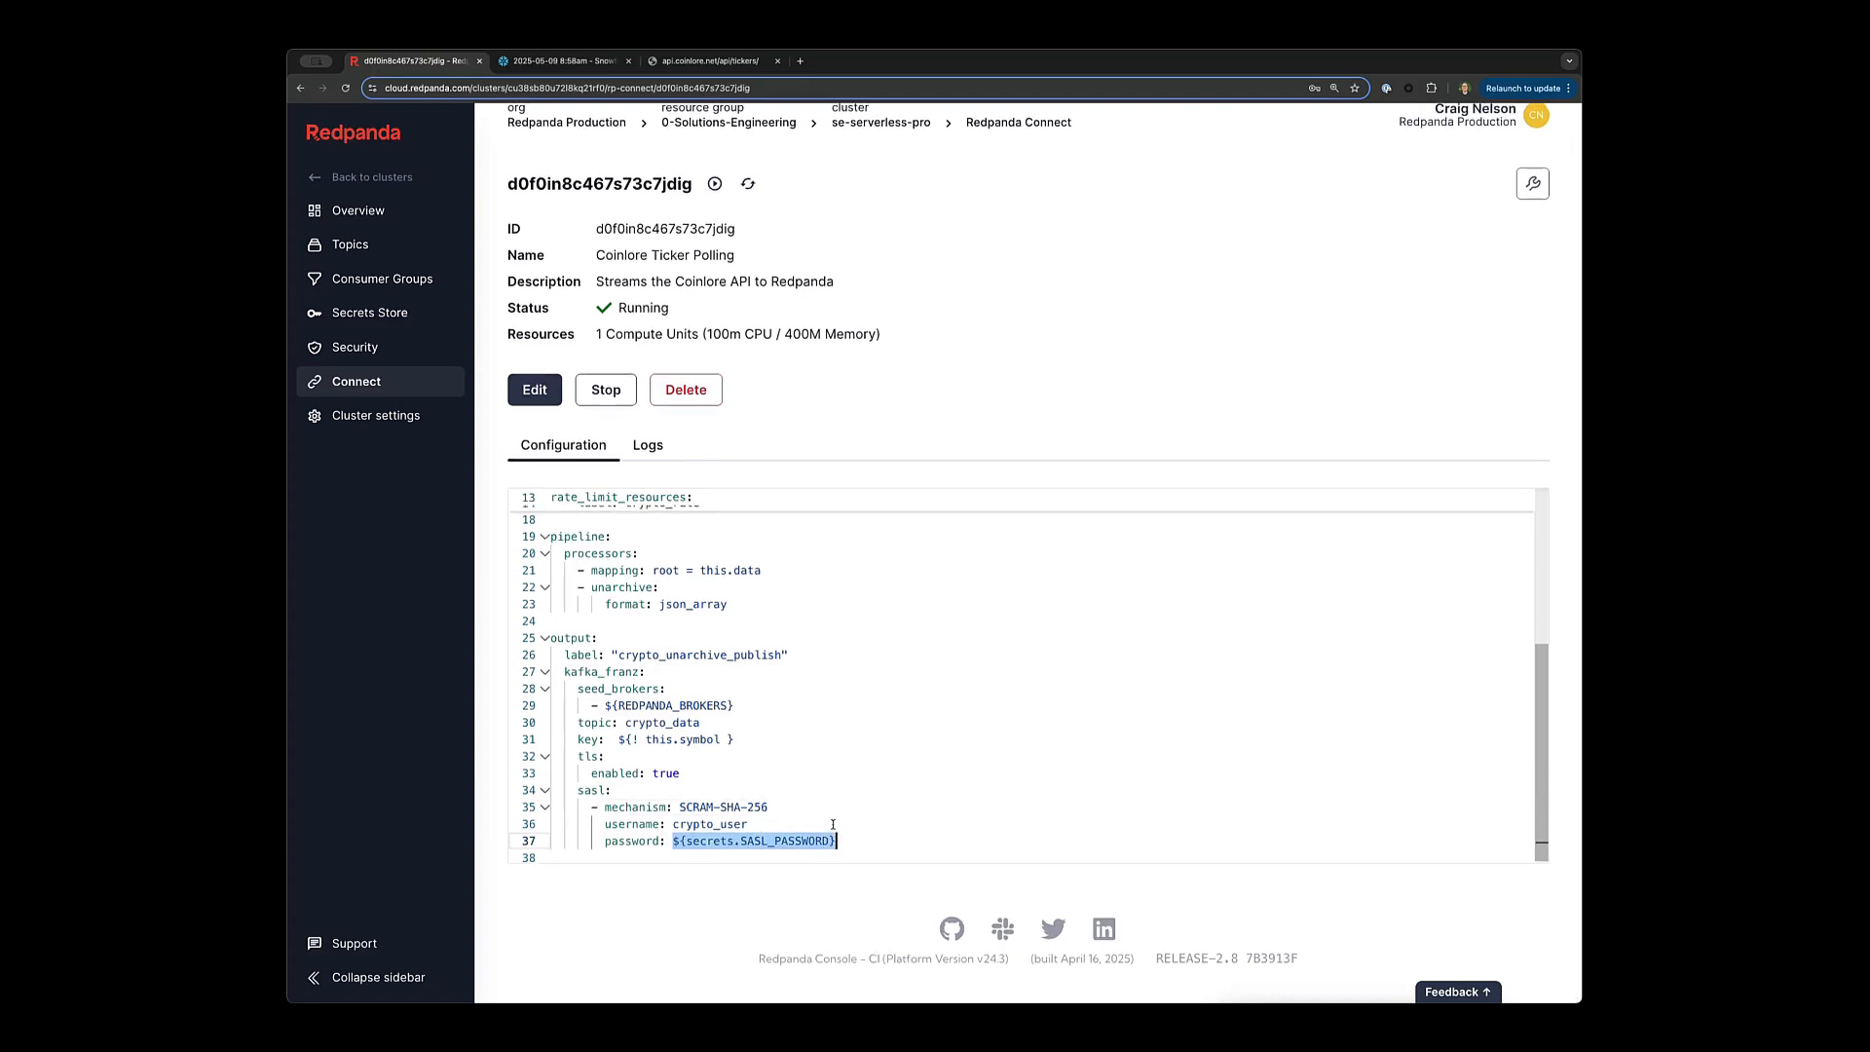
left_click(833, 823)
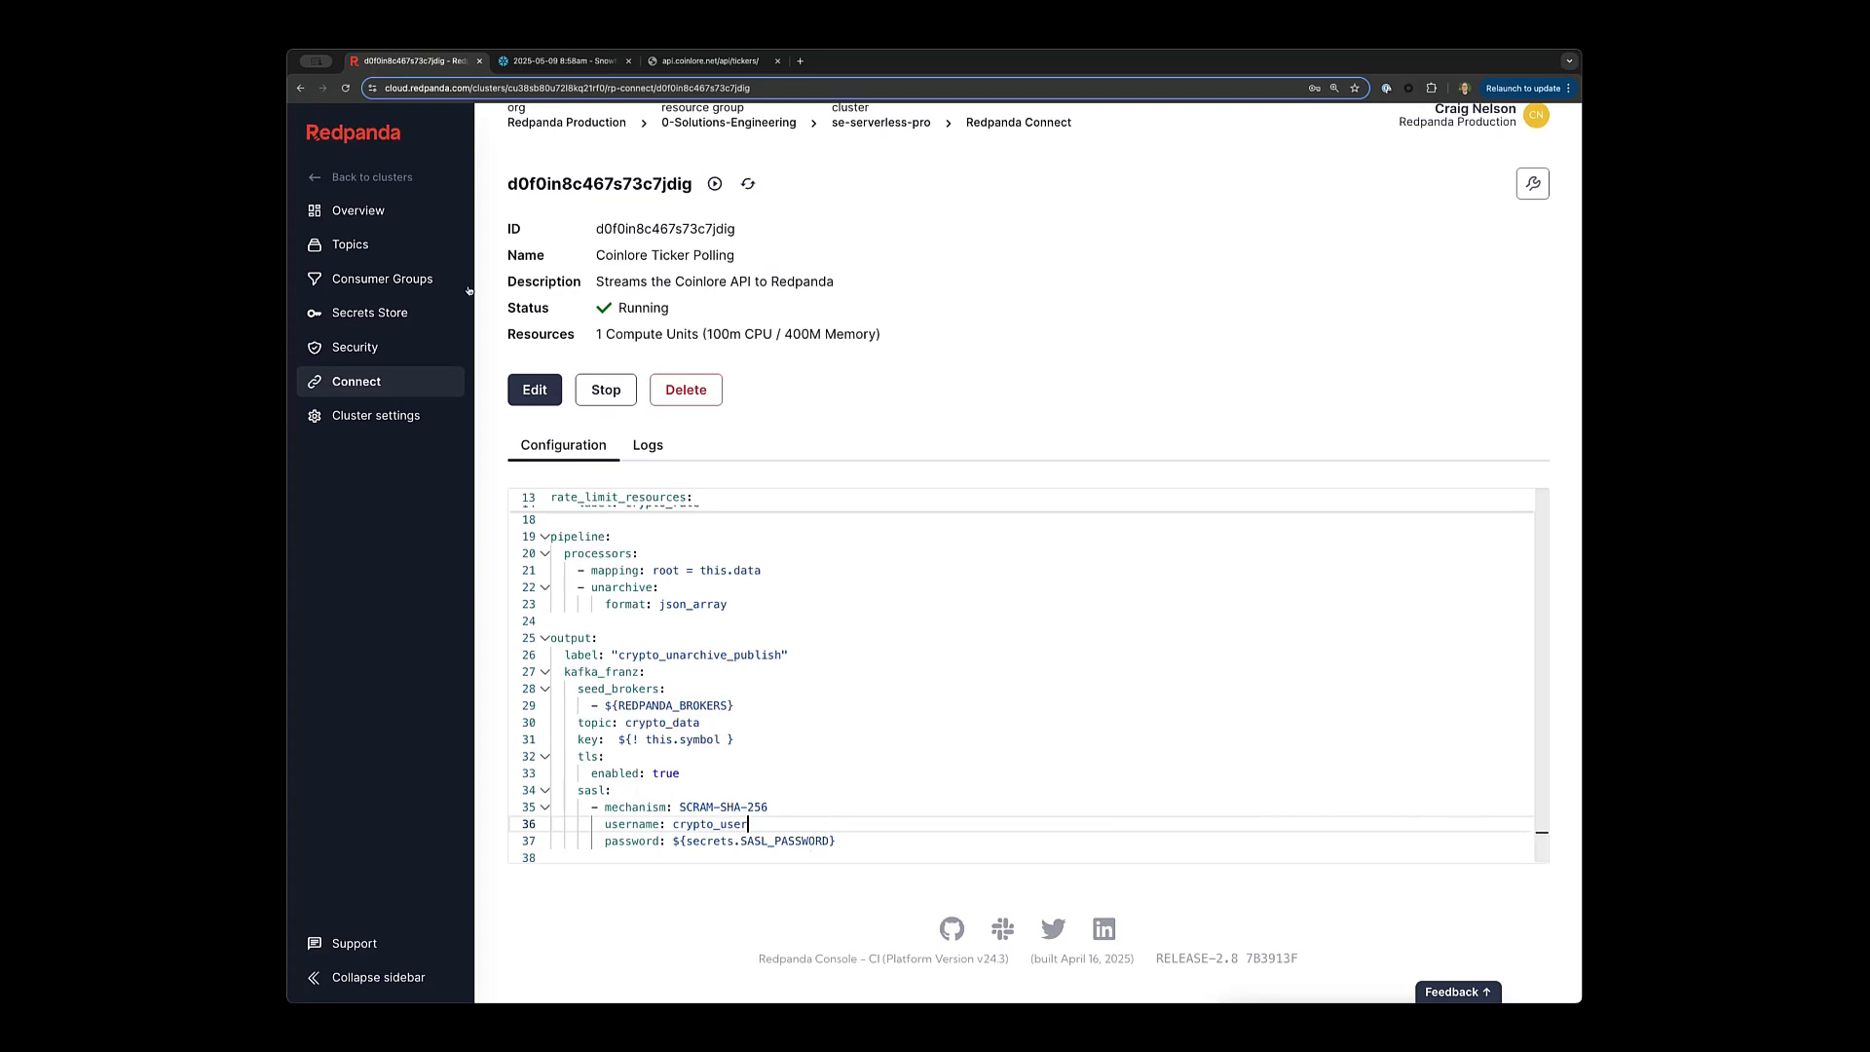
Go to the Secrets Store and open the SASL_PASSWORD secret for editing.
left_click(342, 348)
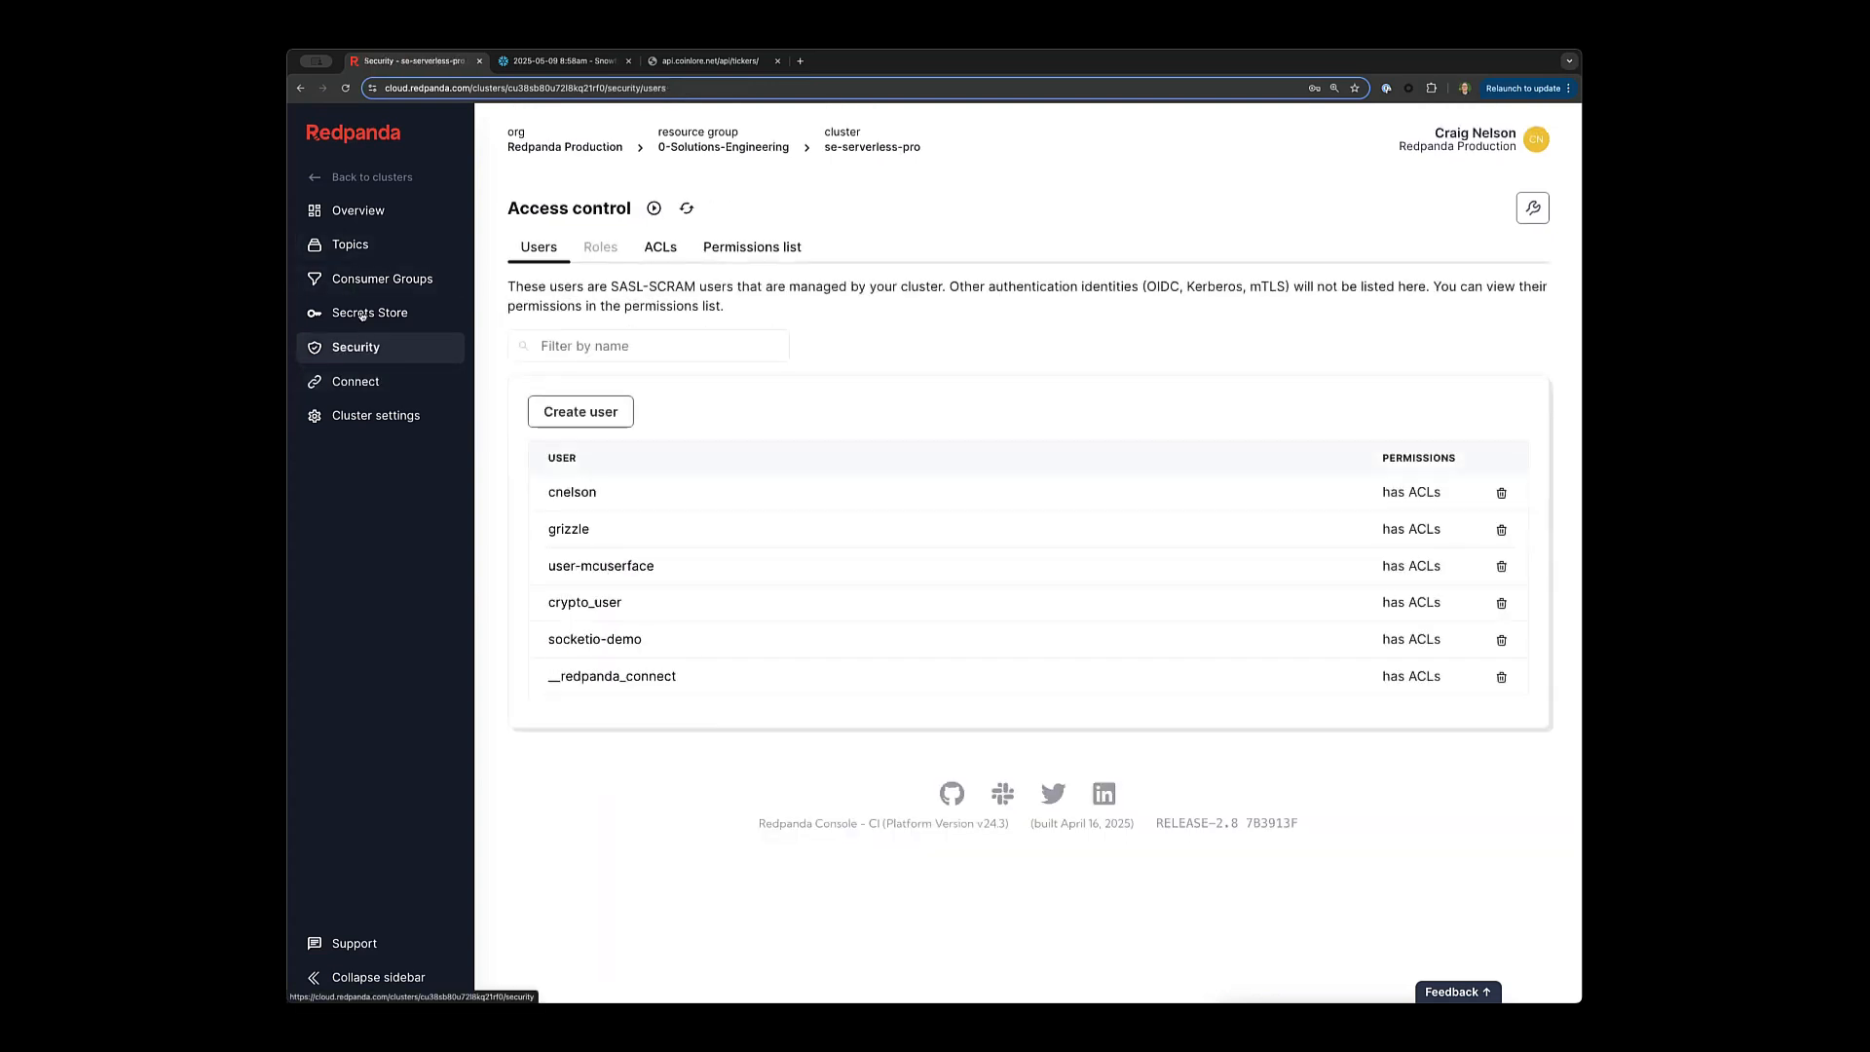
left_click(368, 313)
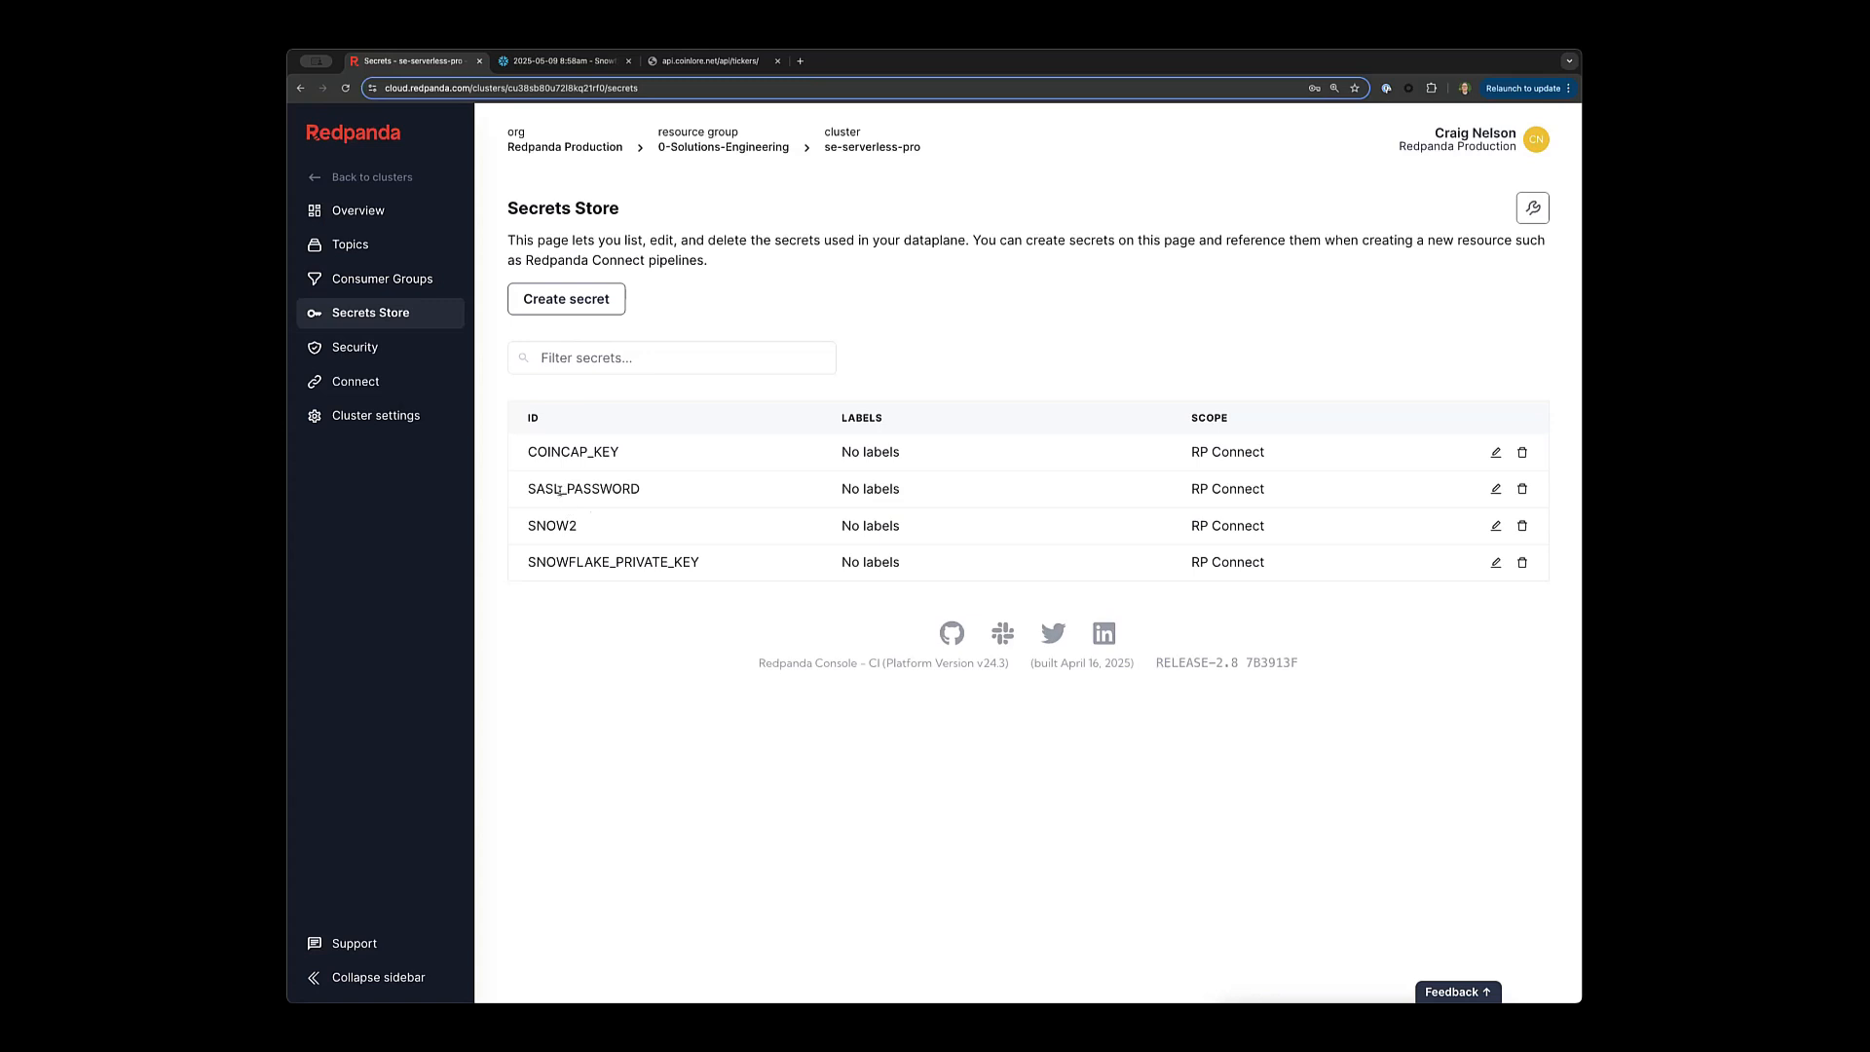
left_click(1496, 488)
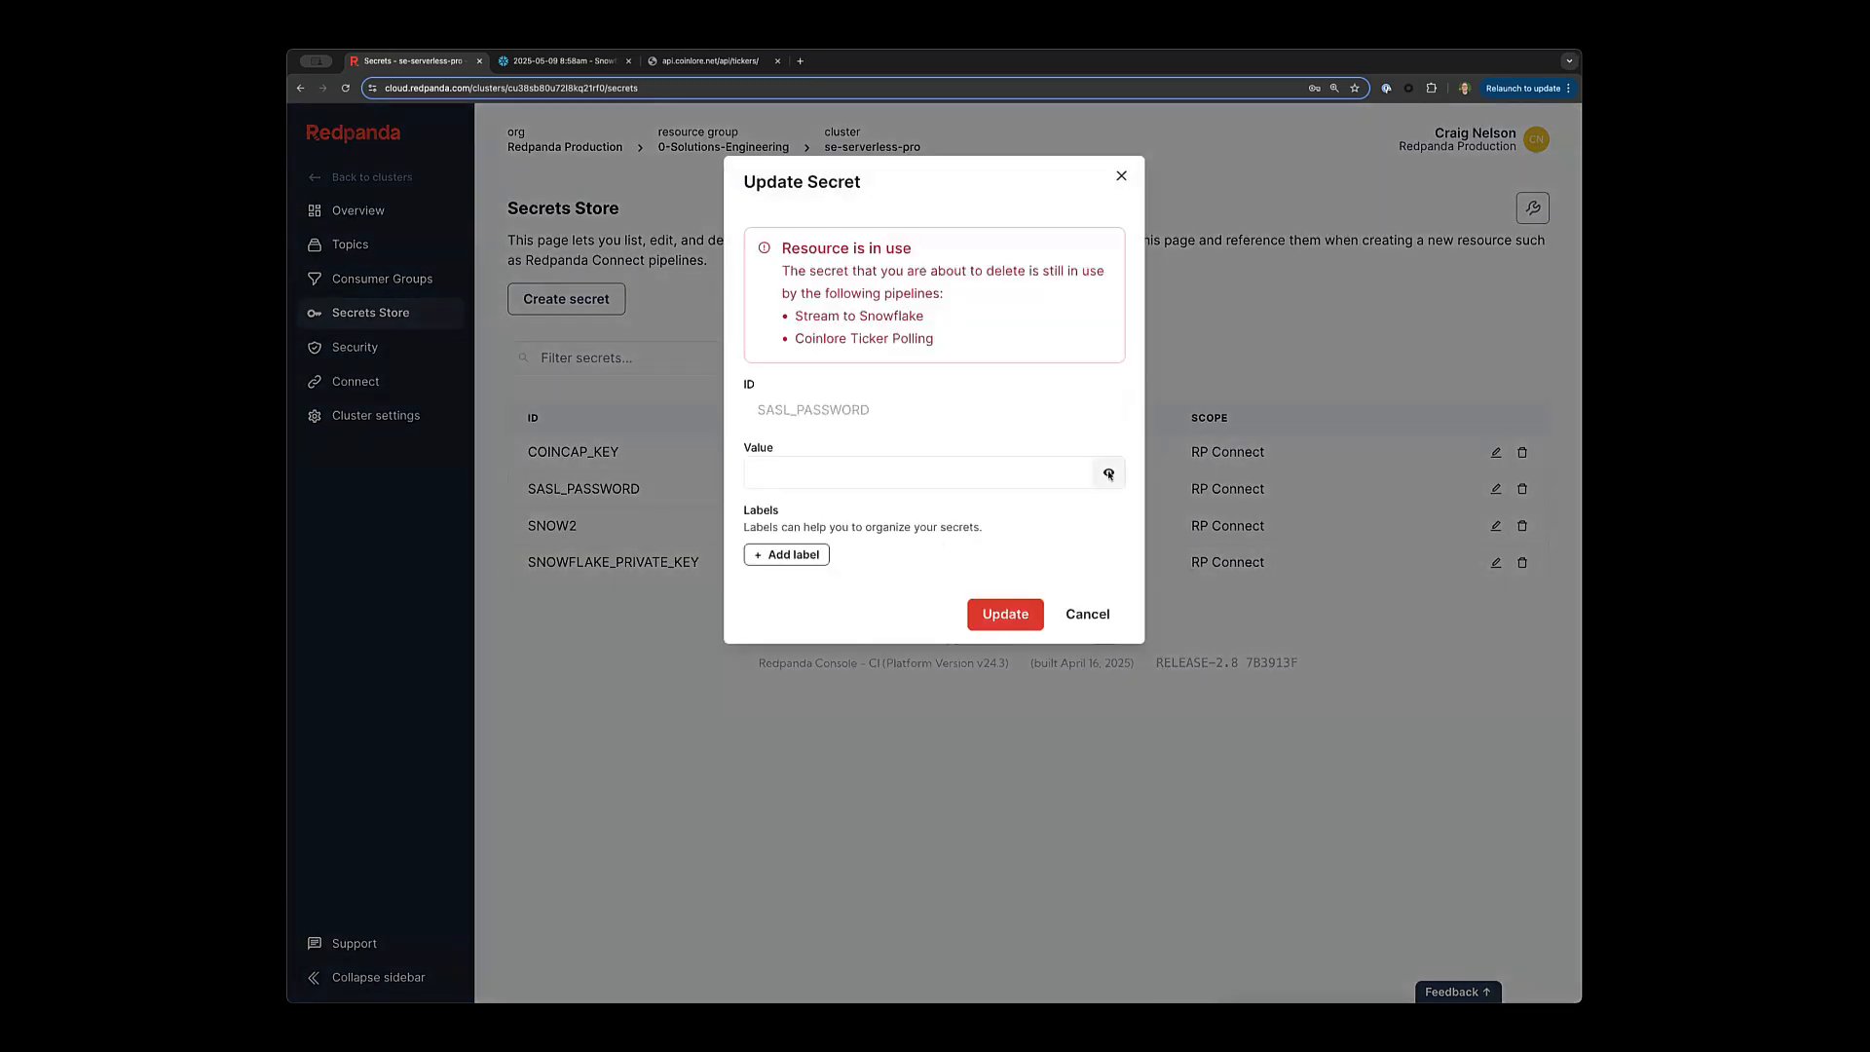
Cancel the SASL_PASSWORD edit and create a secret SECRET_MCSECRETFACE with a value.
left_click(1084, 611)
left_click(566, 299)
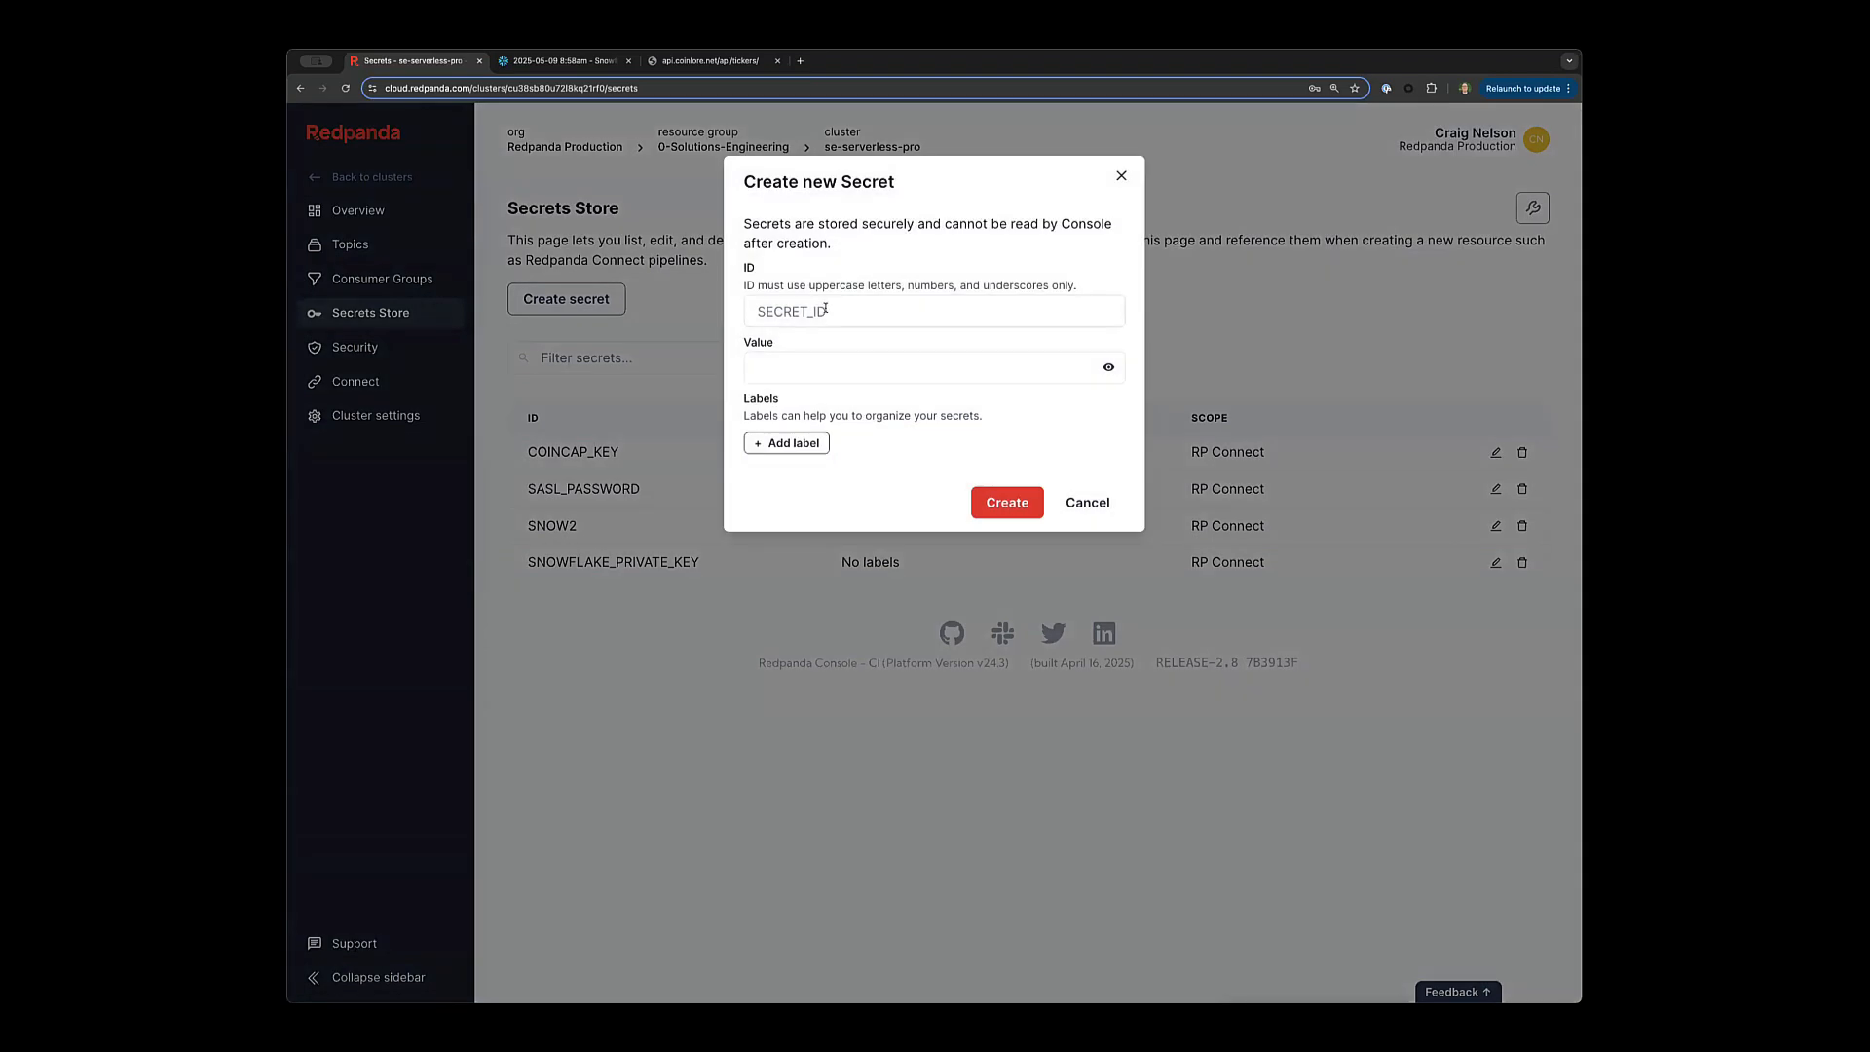
left_click(824, 310)
type("SECRE")
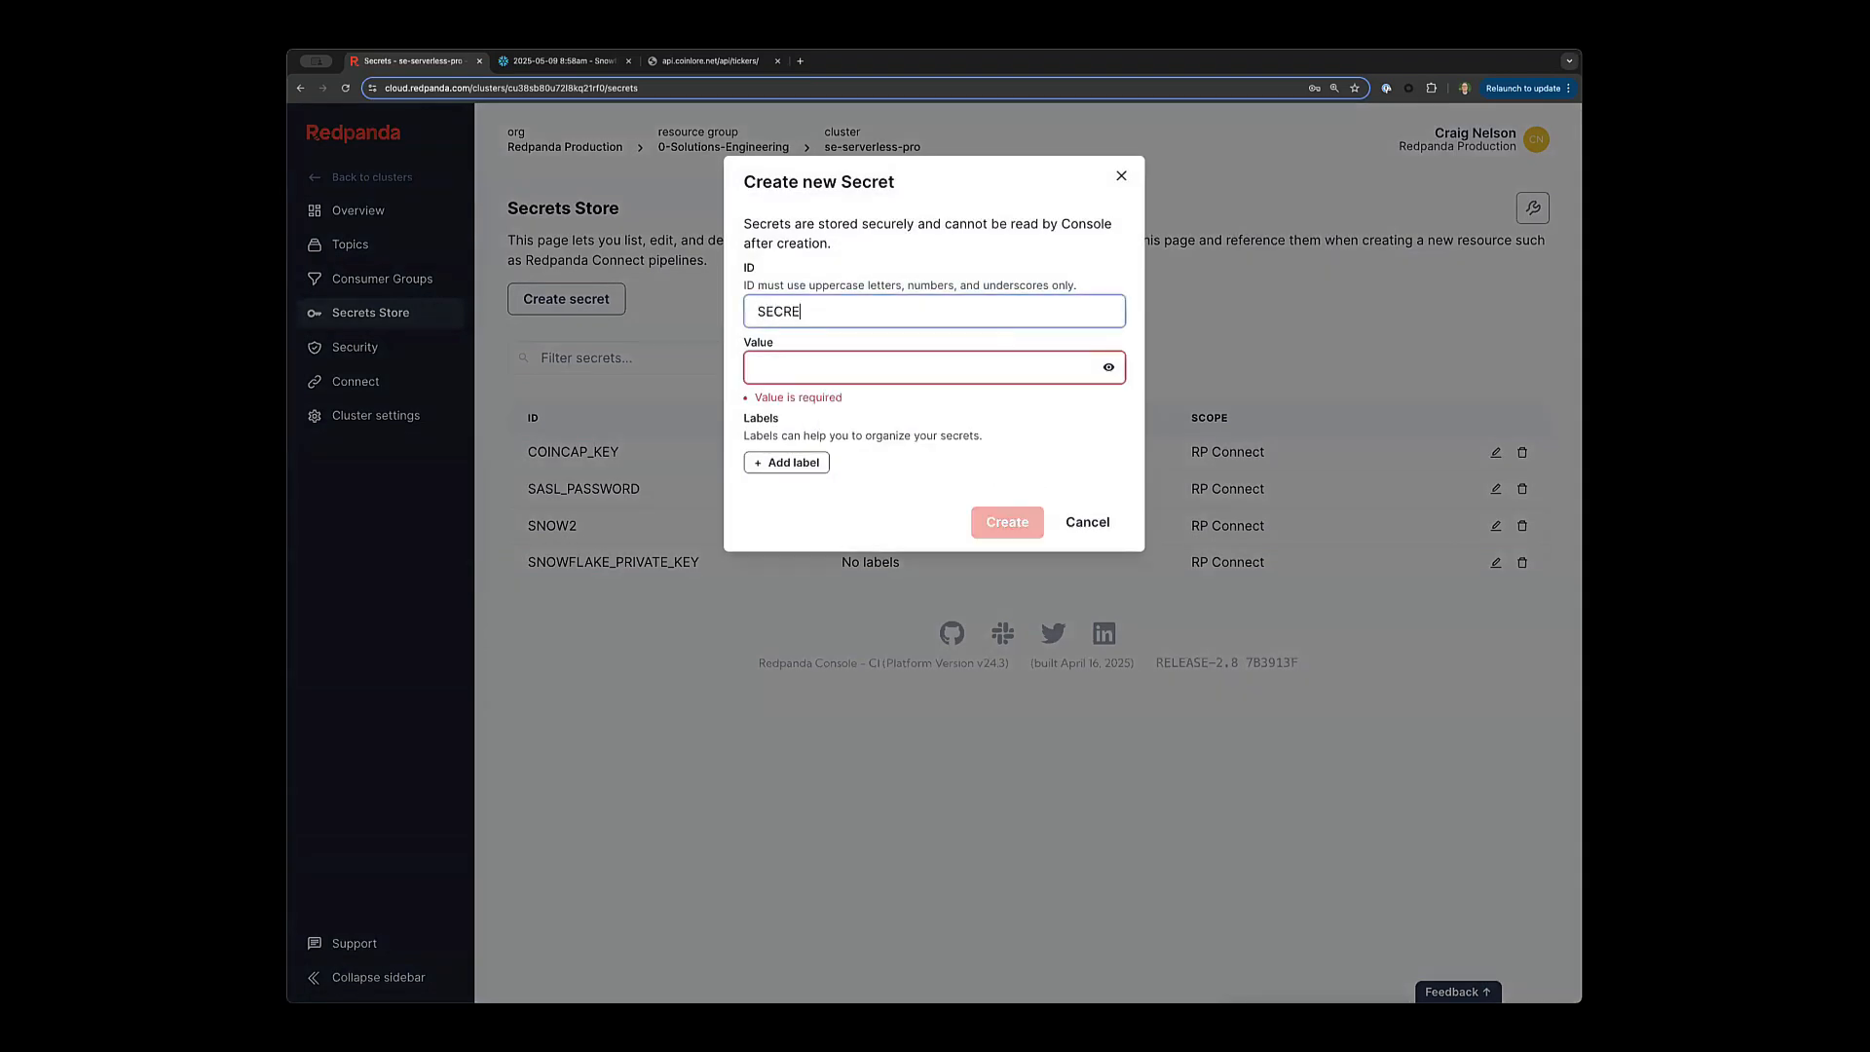
type("T-MCSE")
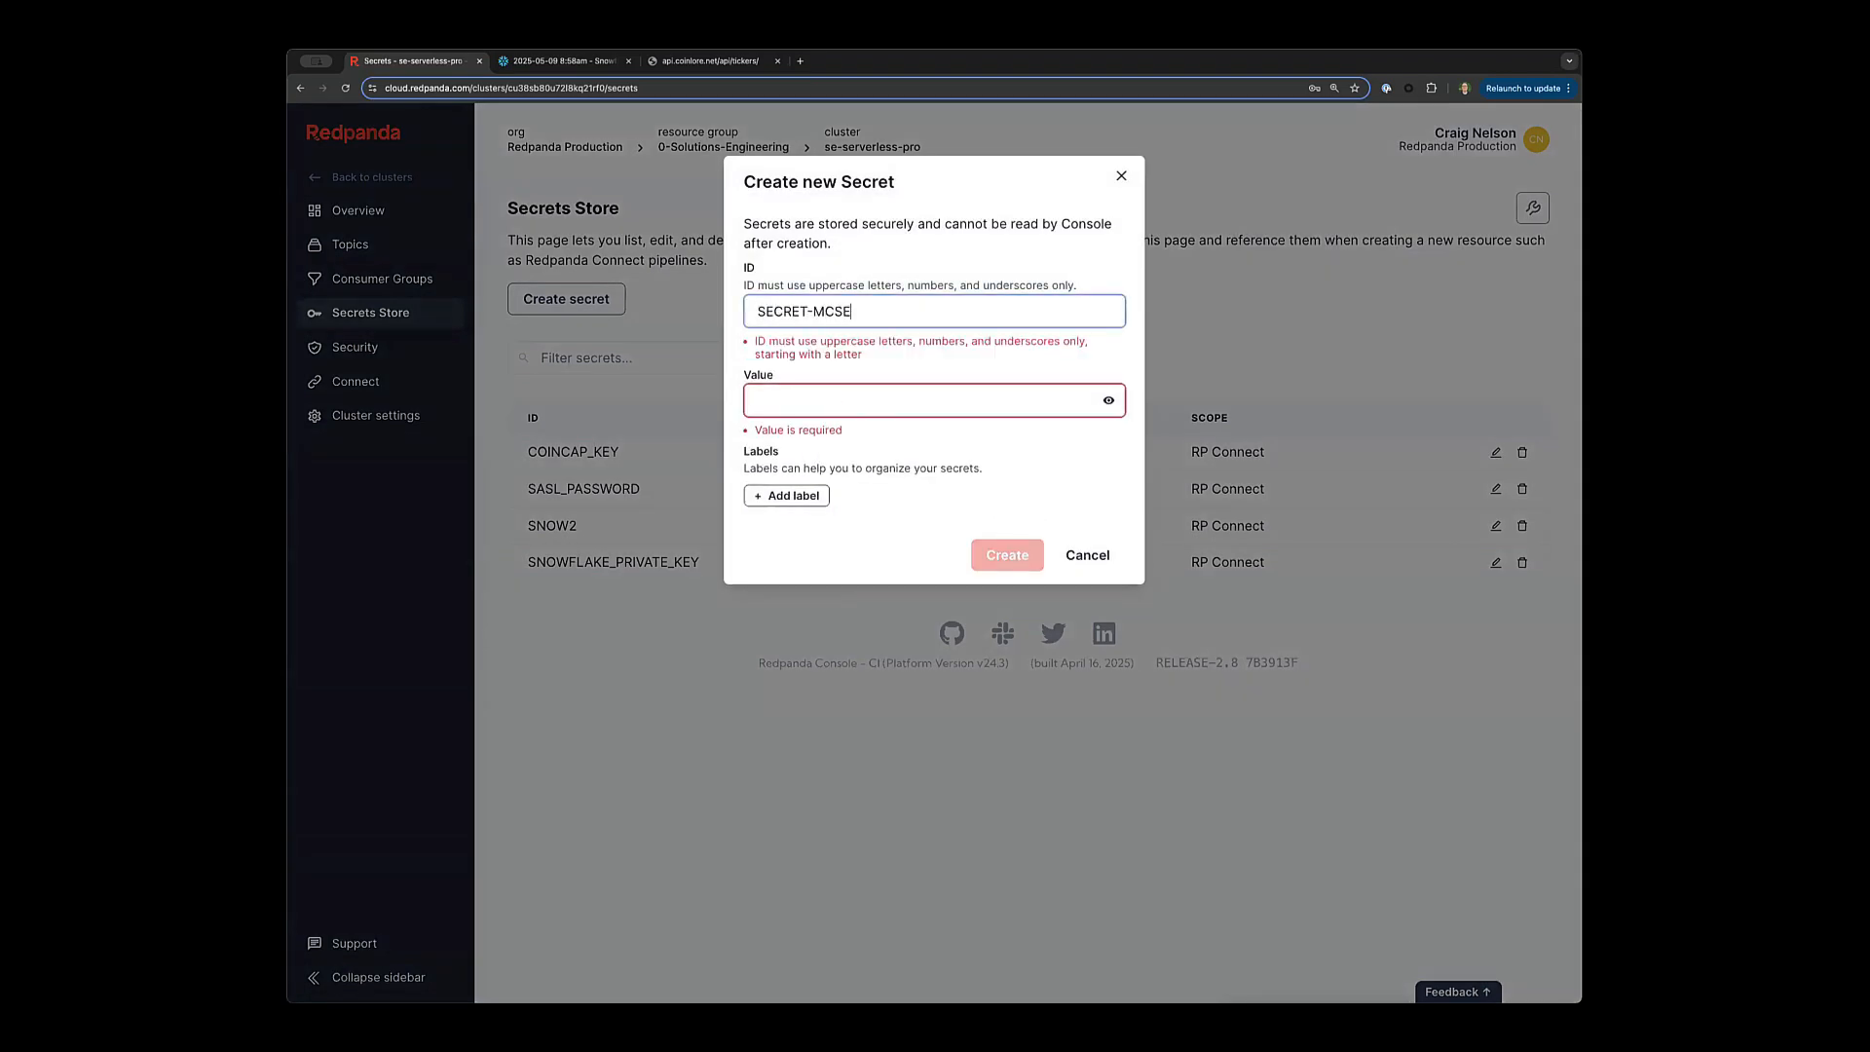
type("CRETFACE")
left_click(824, 400)
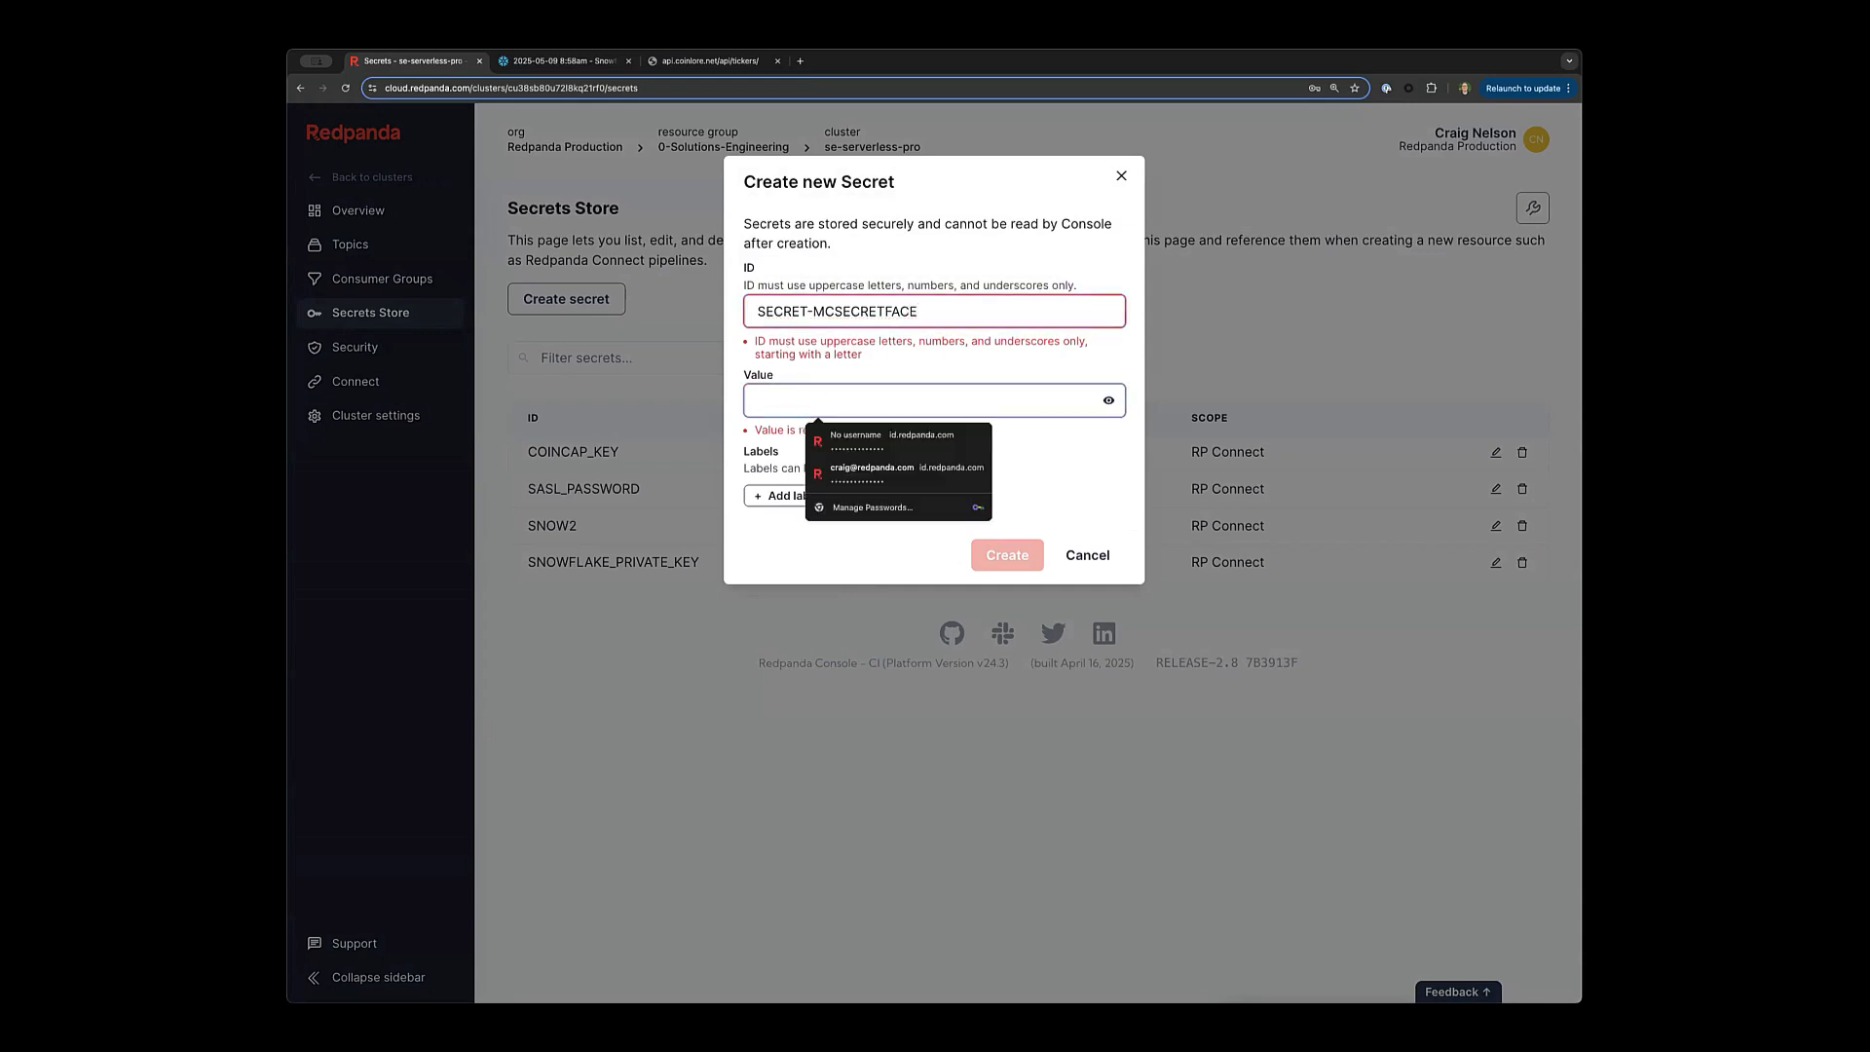
type("*************")
left_click(814, 312)
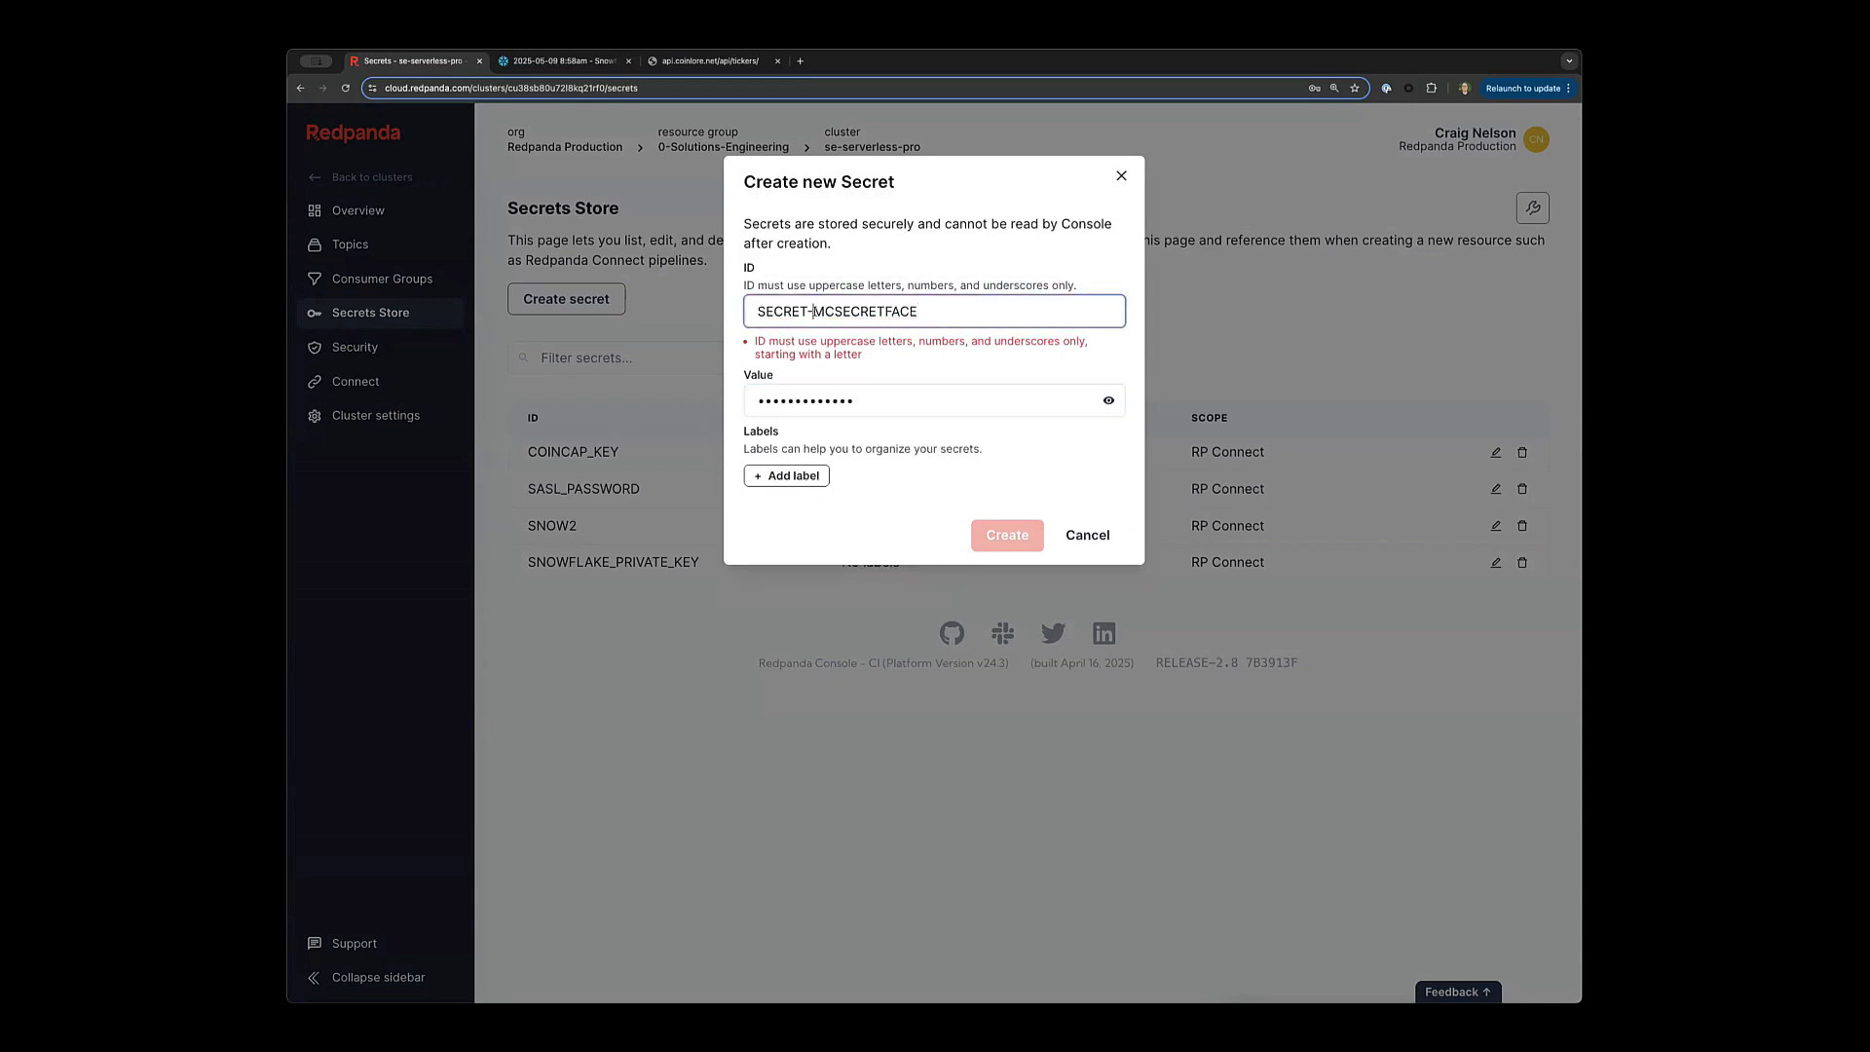
key("BackSpace")
type("_")
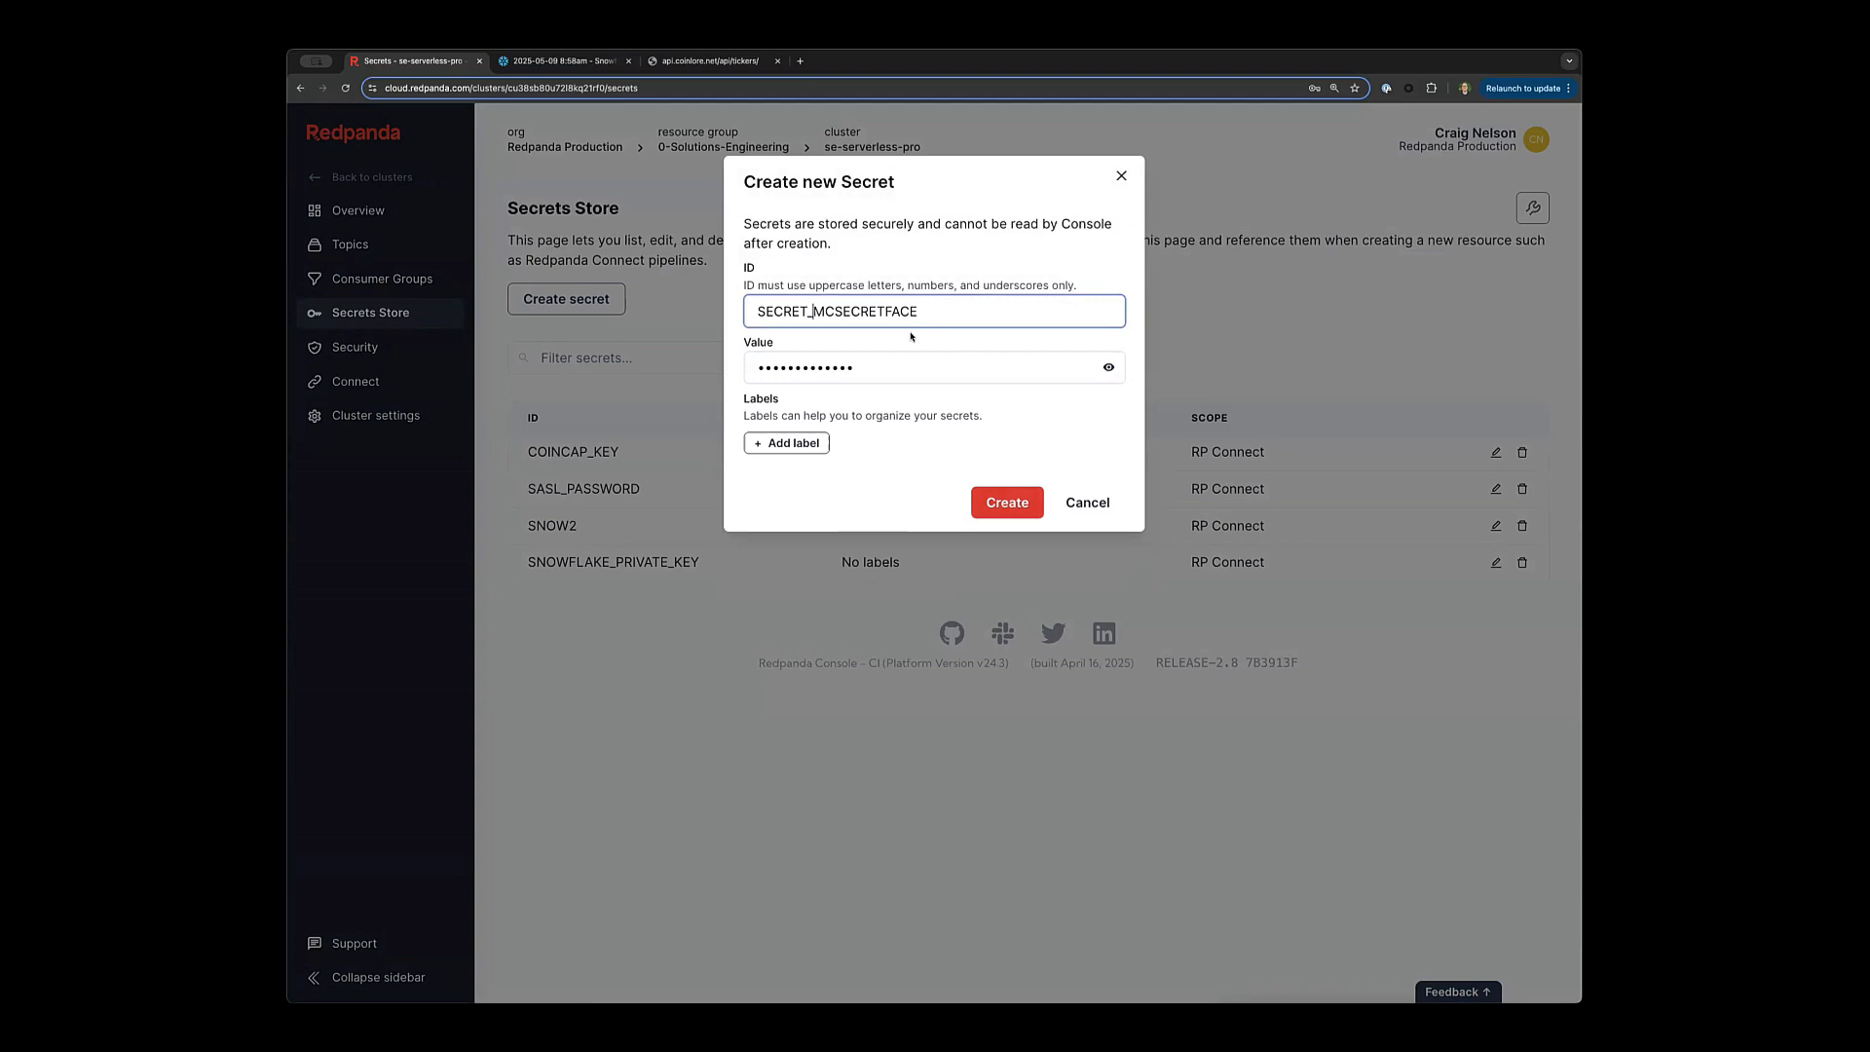
left_click(1015, 505)
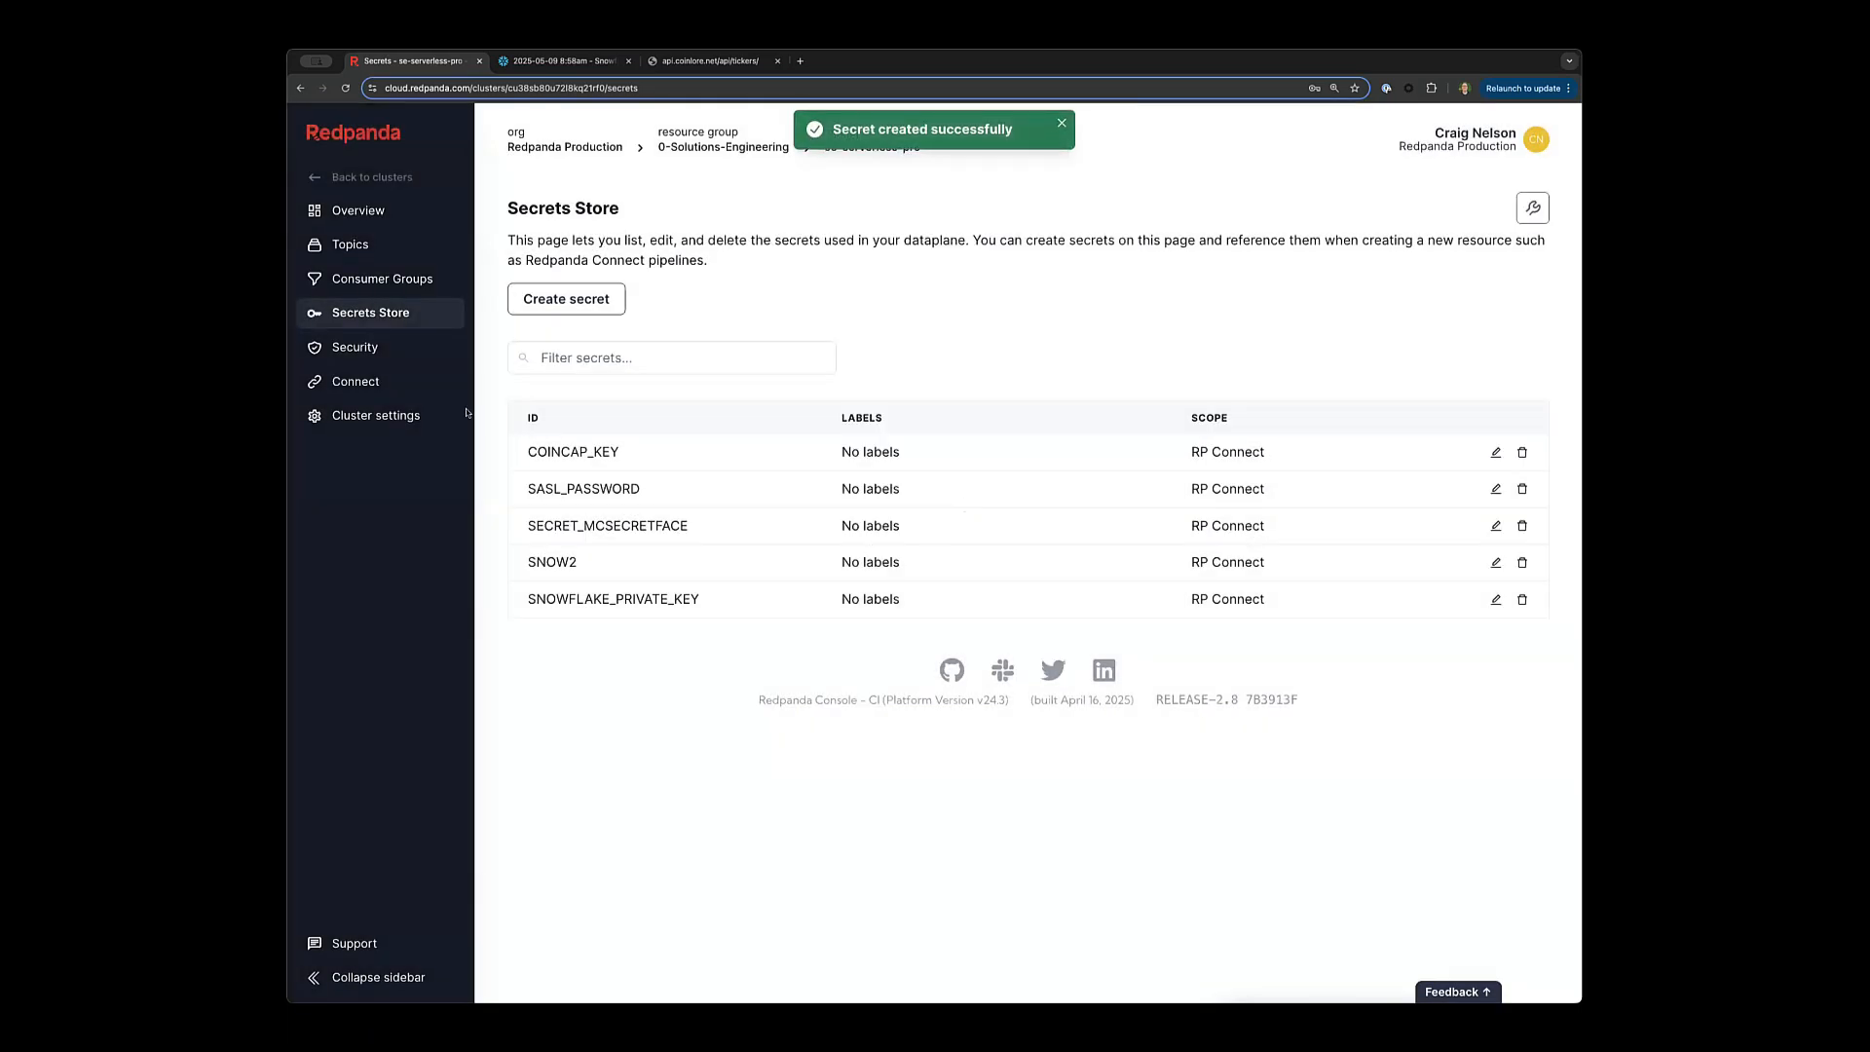
Open the Coinlore Ticker Polling pipeline and switch its configuration into edit mode.
left_click(355, 381)
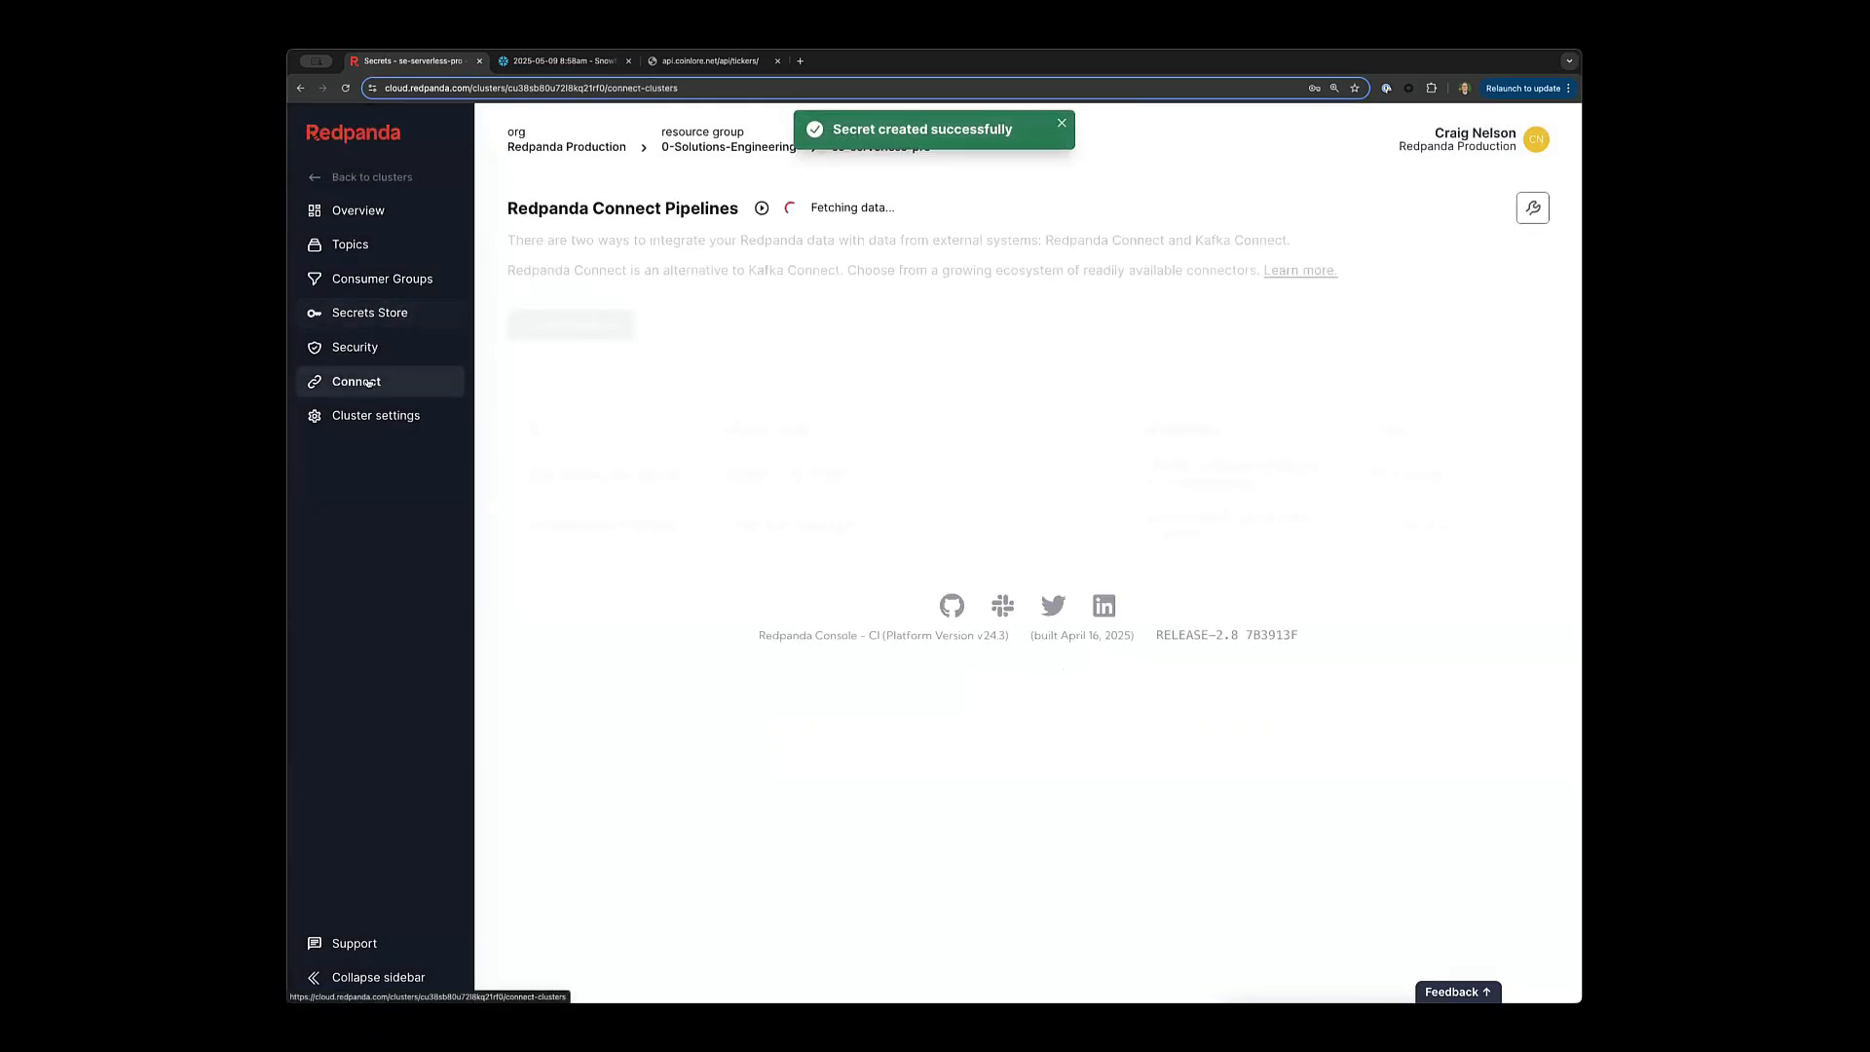
left_click(777, 526)
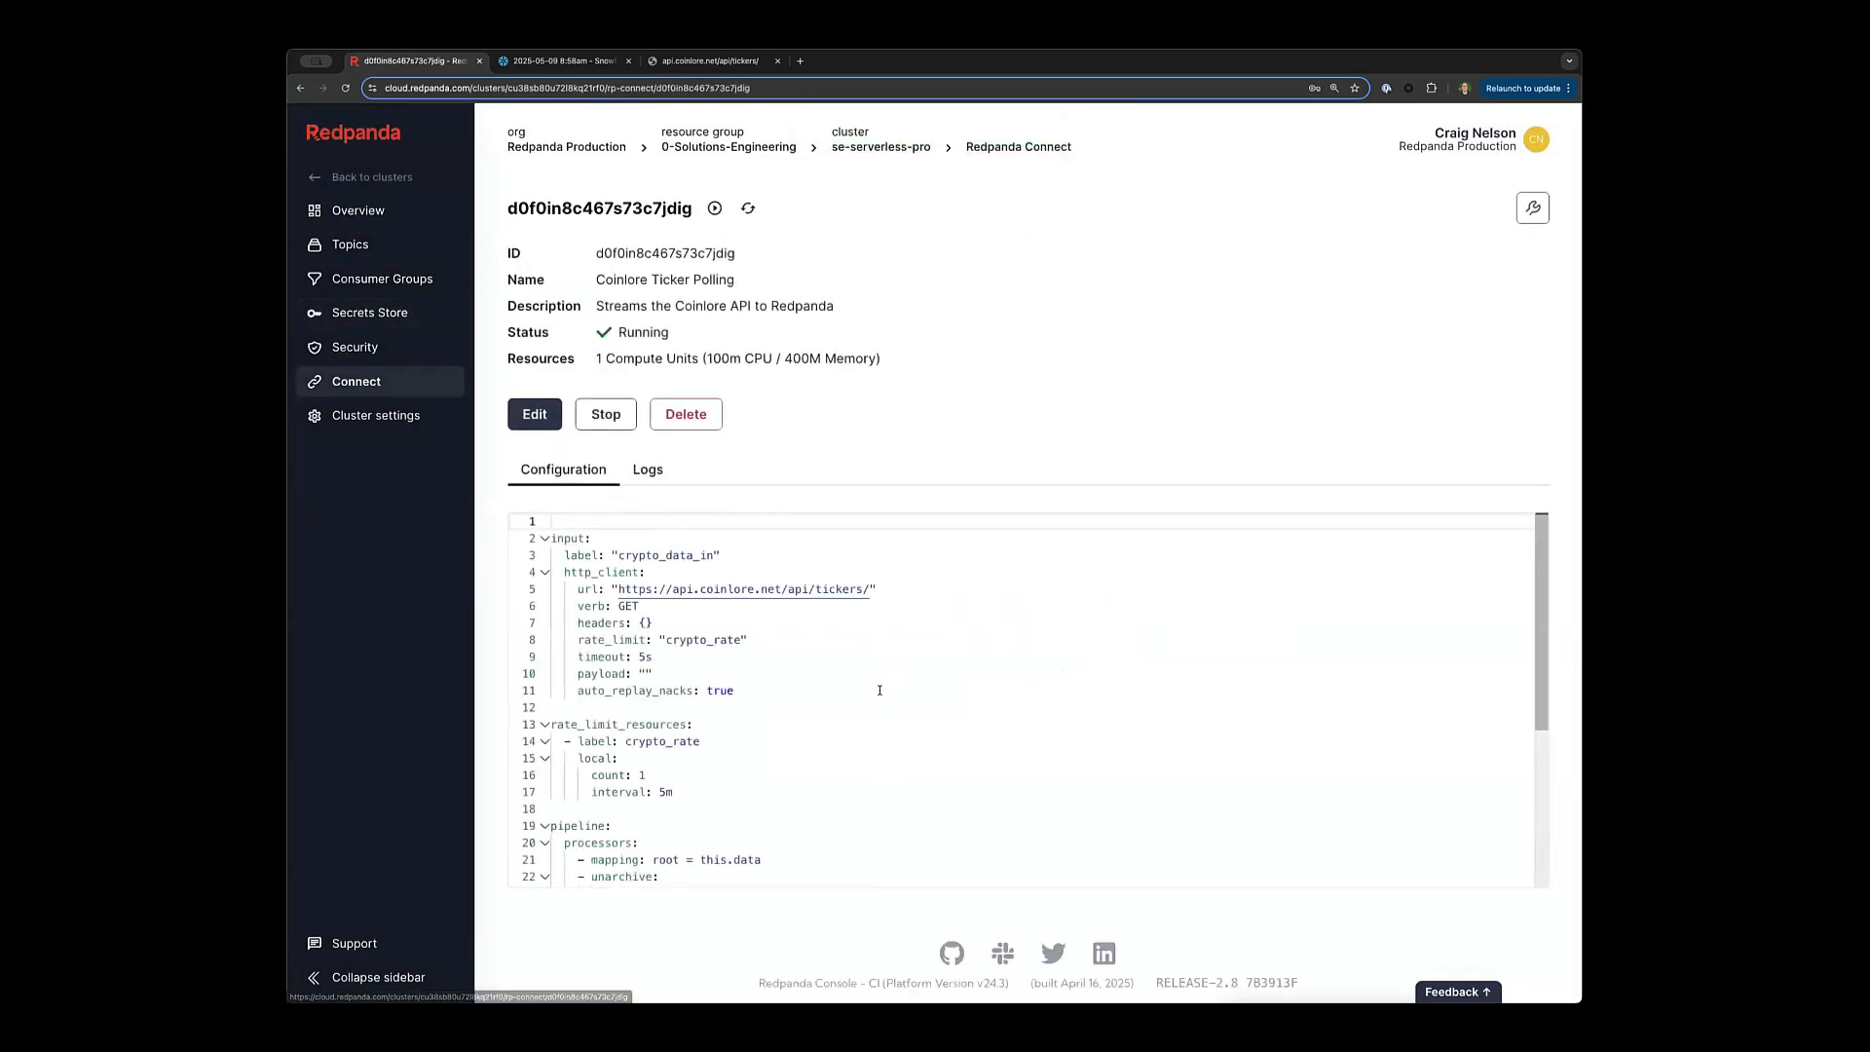
scroll(879, 821, "down", 5)
left_click(869, 831)
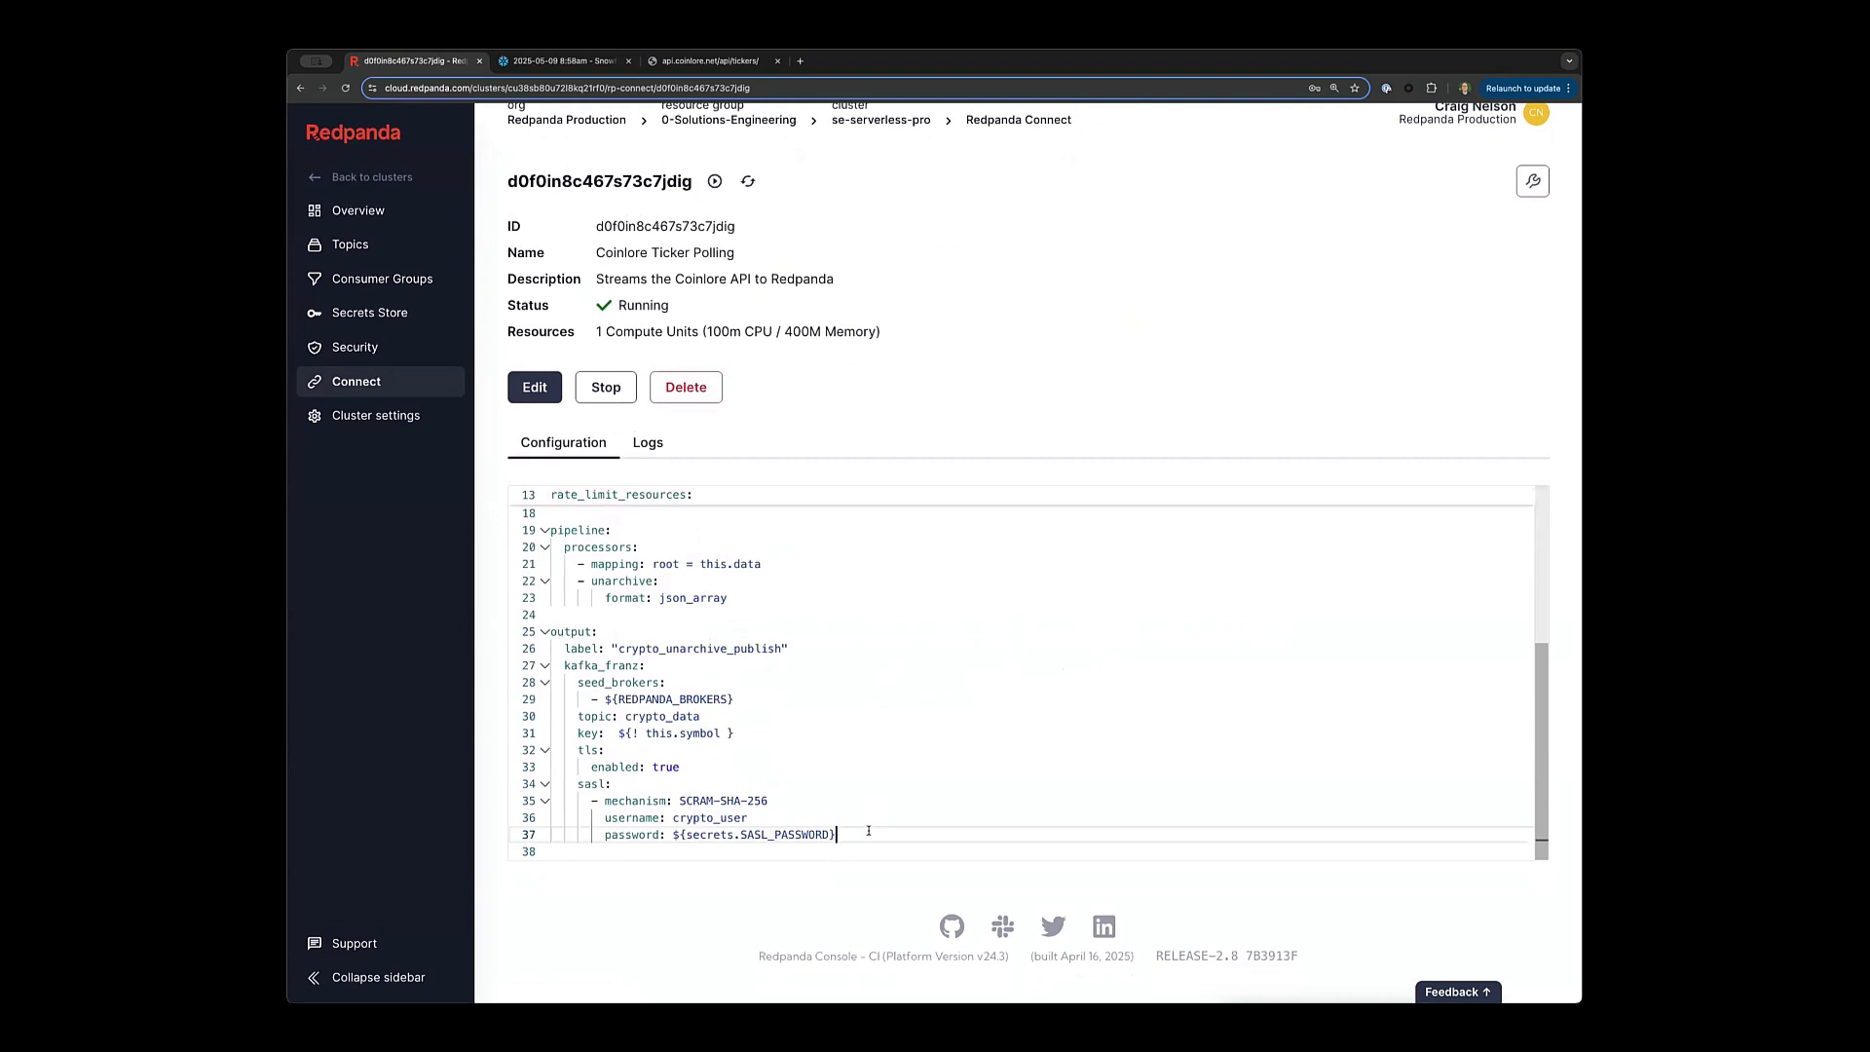
key("Return")
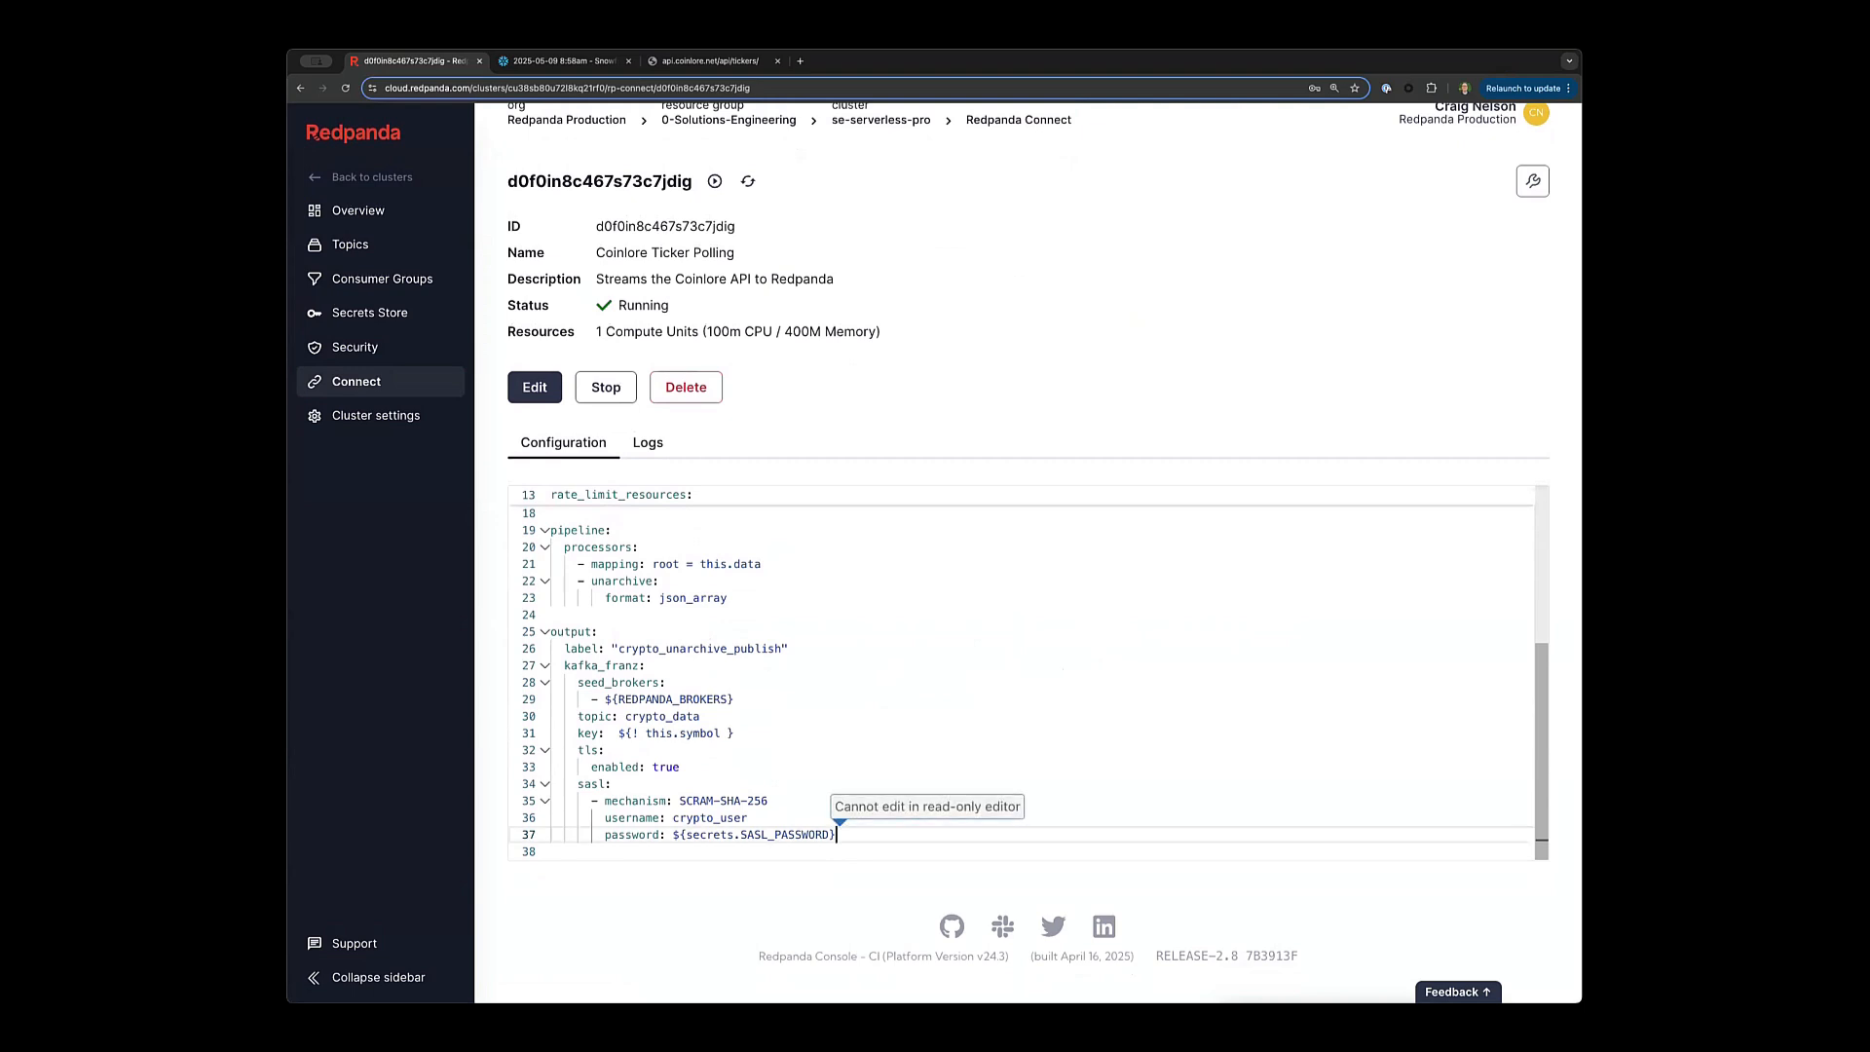
left_click(535, 387)
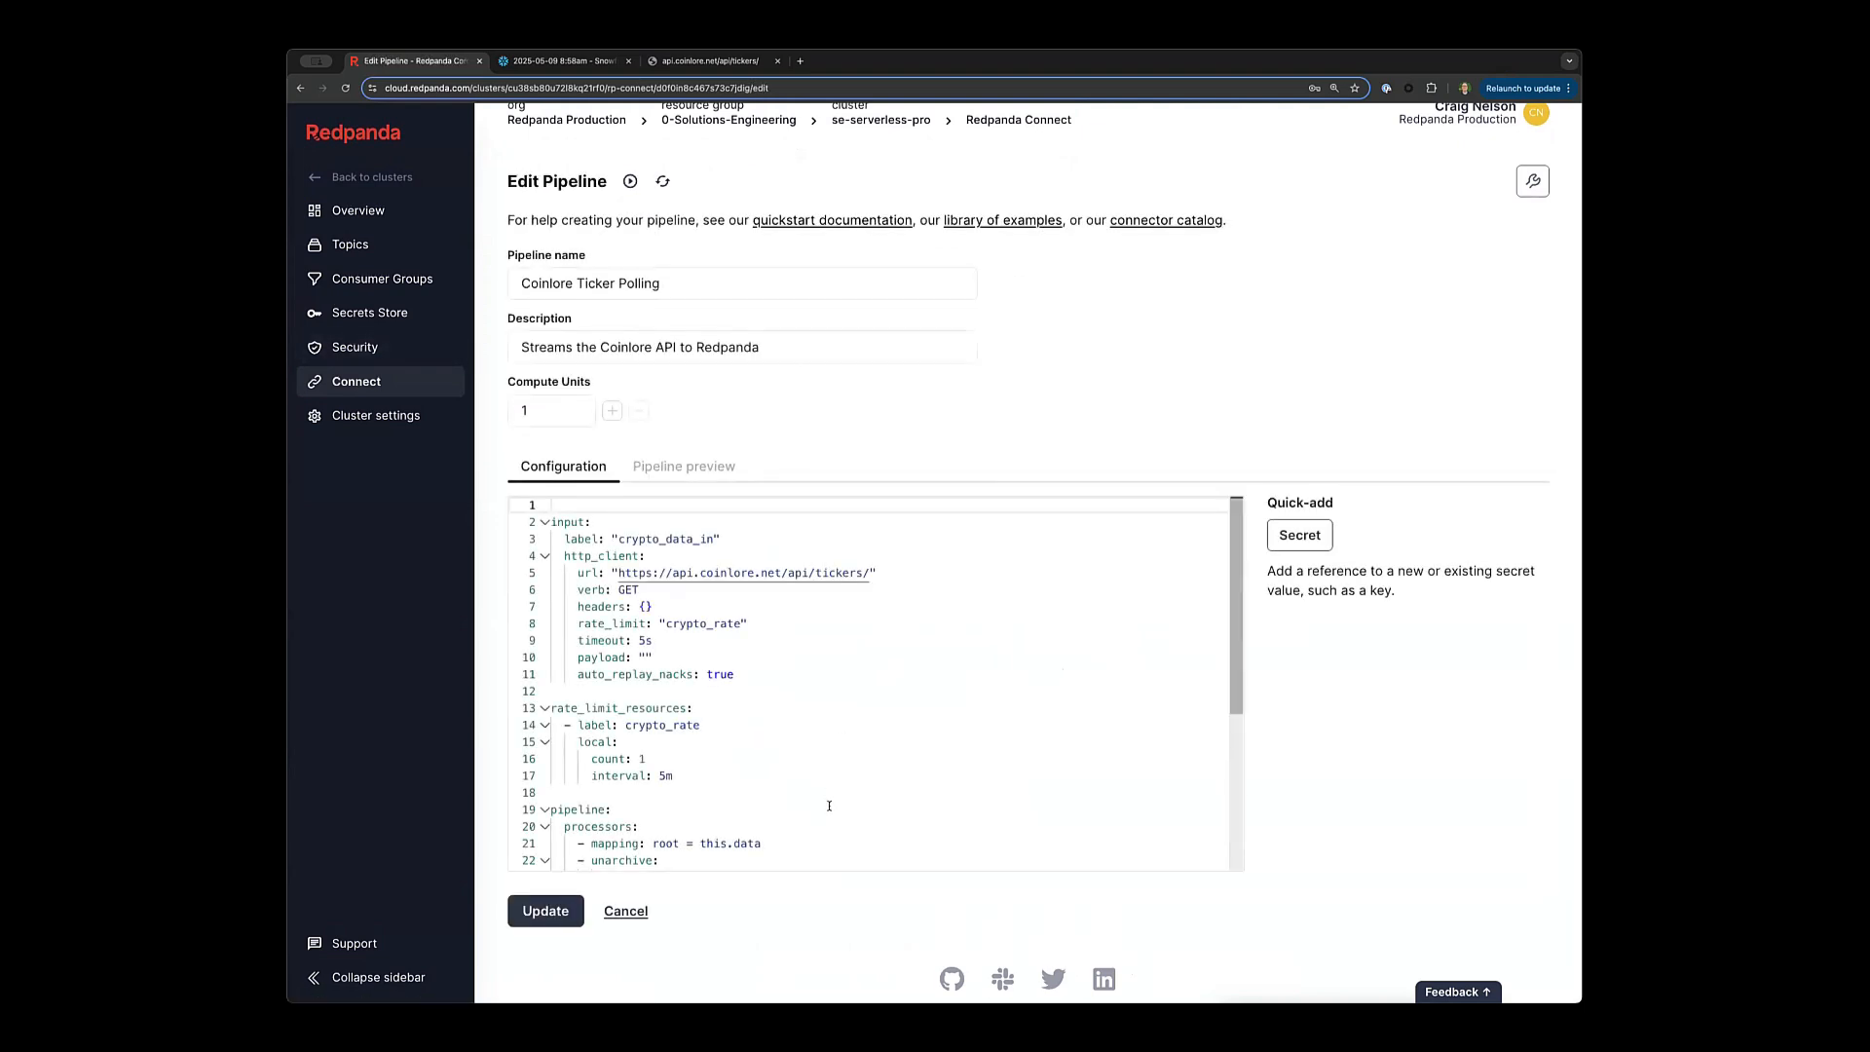
scroll(828, 786, "down", 10)
Insert a SECRET_MCSECRETFACE reference on line 39 via Quick-add, then delete it.
left_click(828, 791)
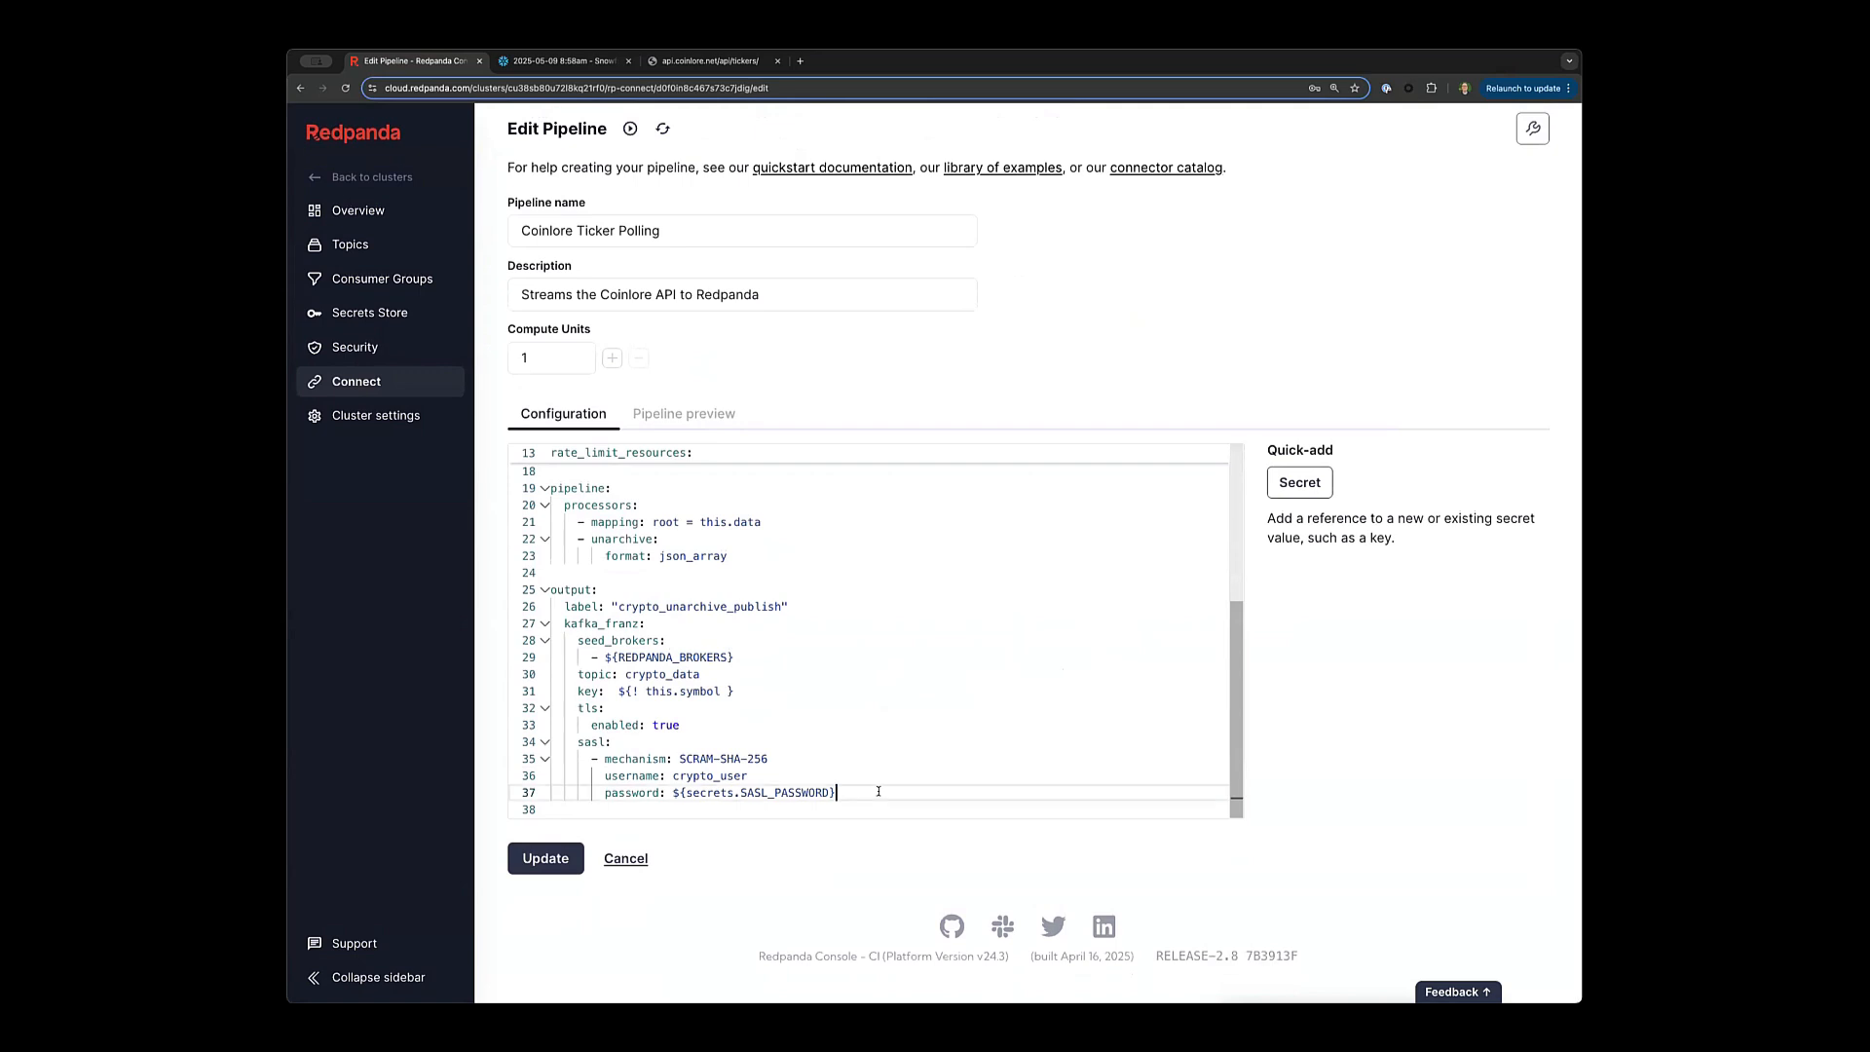
left_click(1300, 482)
left_click(933, 600)
left_click(1007, 694)
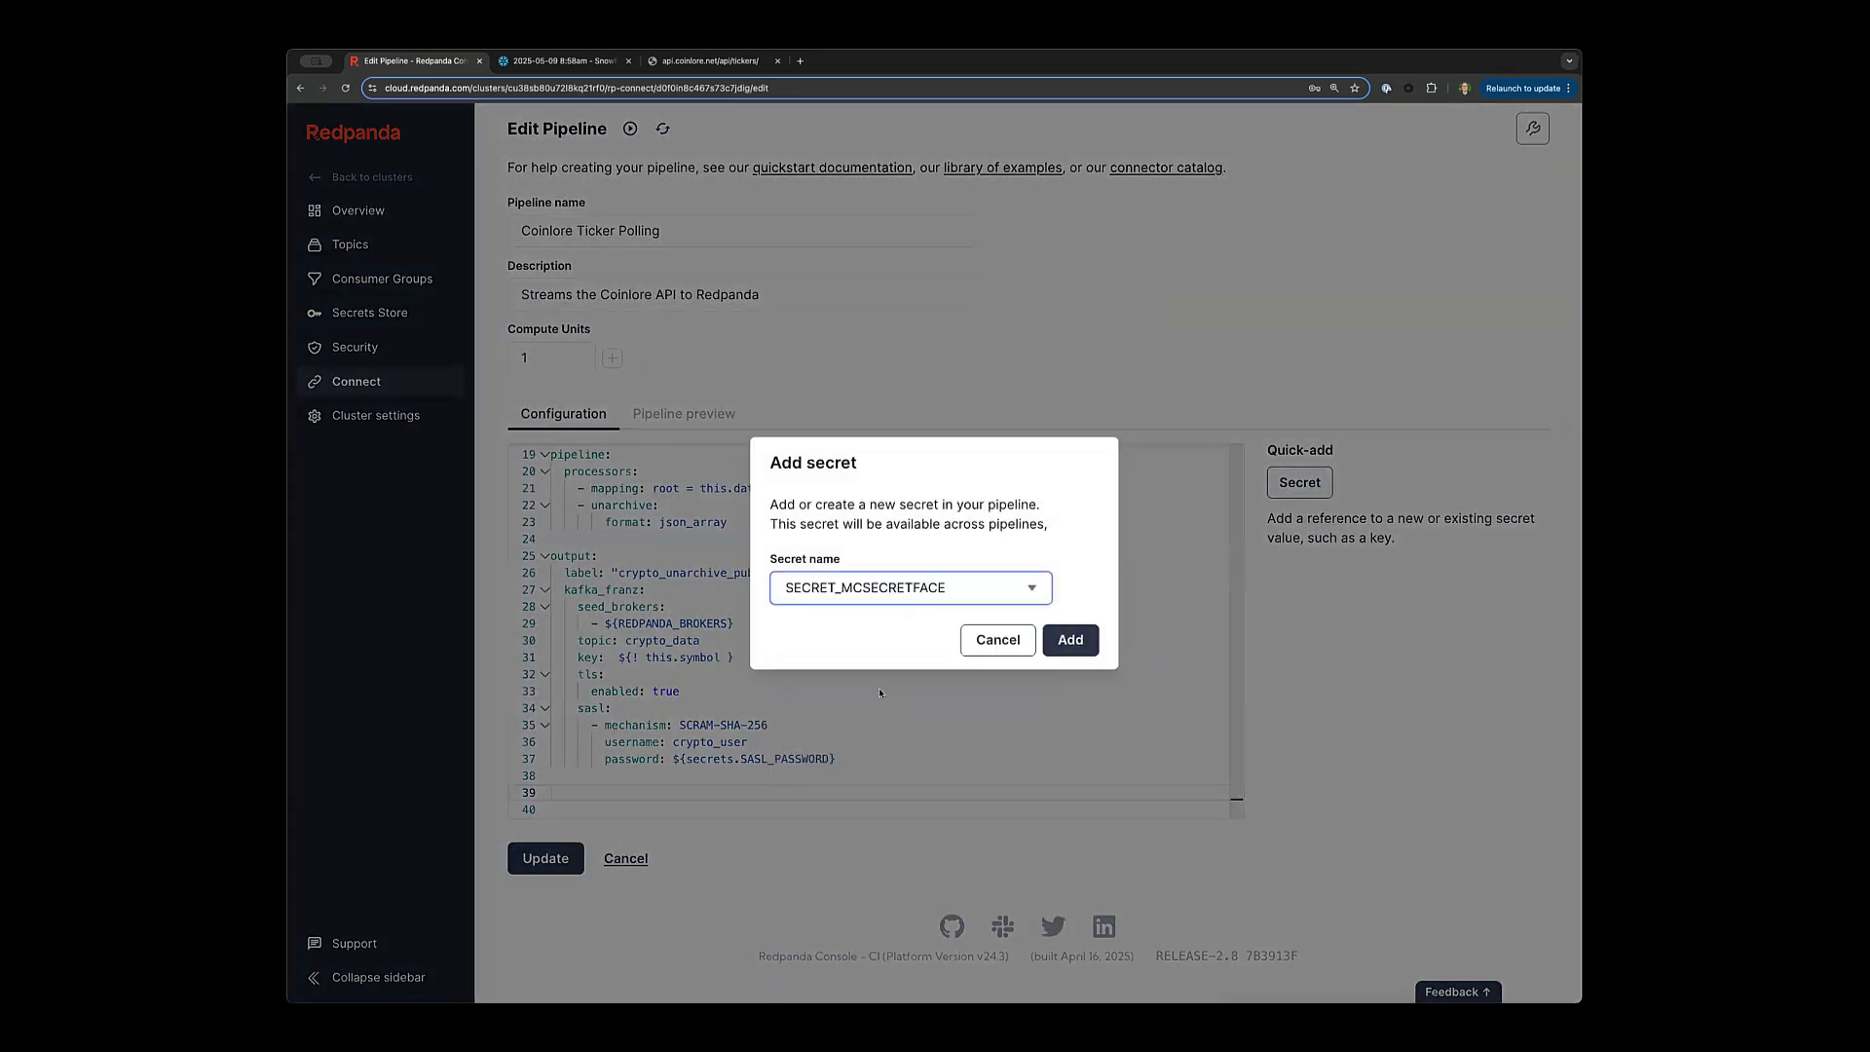
left_click(1071, 639)
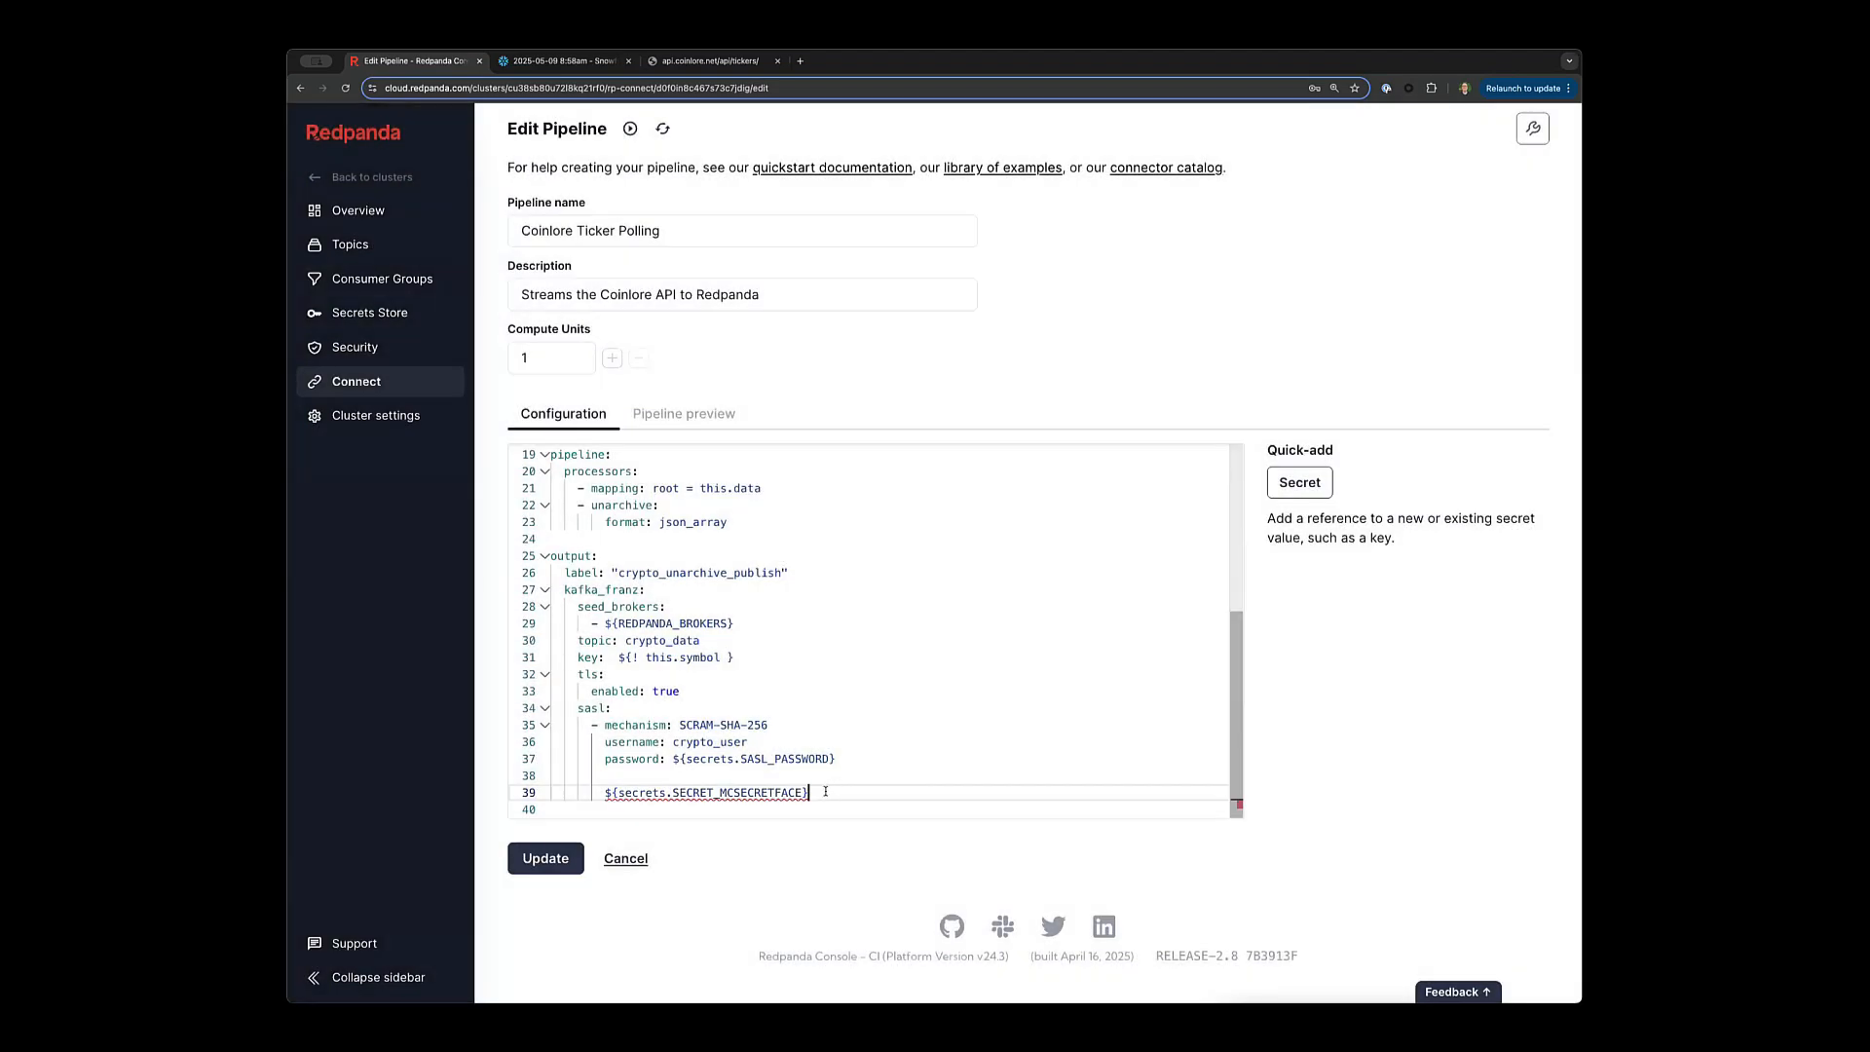
key("super+shift+Left")
key("BackSpace")
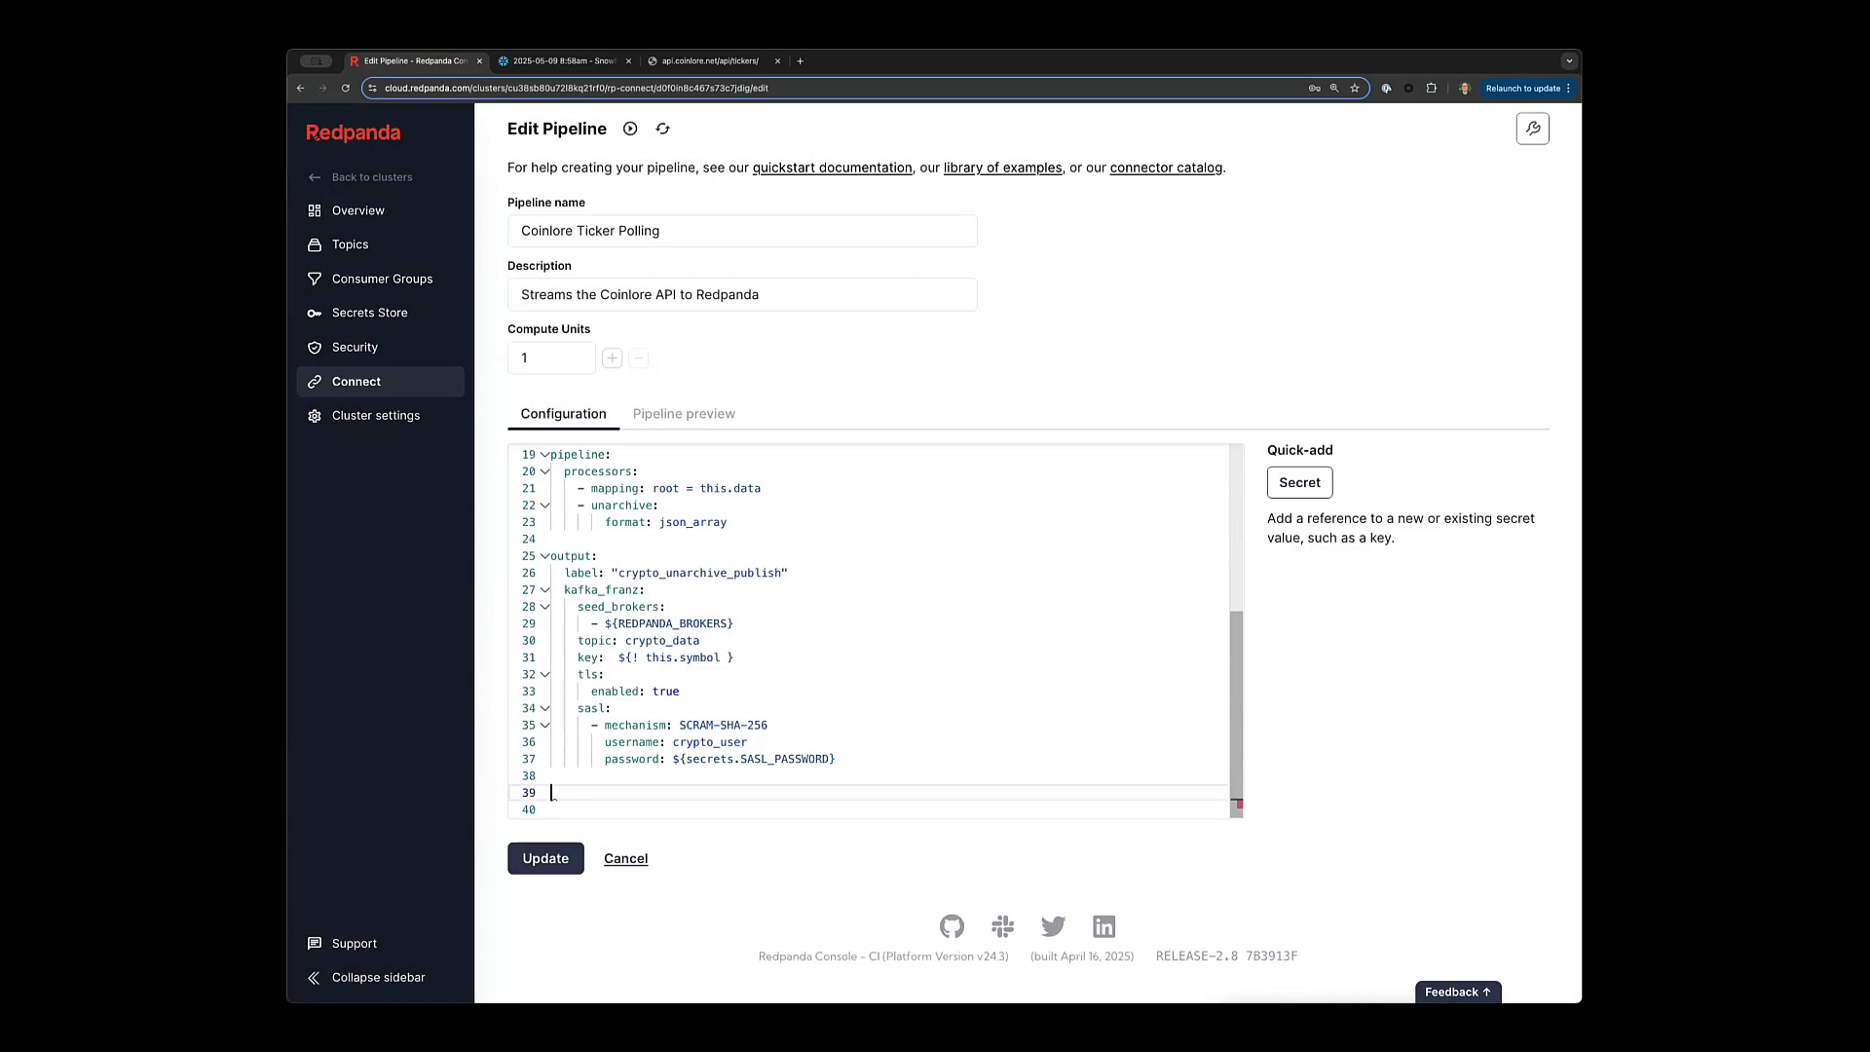
Exit the editor without changes and highlight the crypto_data output topic.
left_click(613, 860)
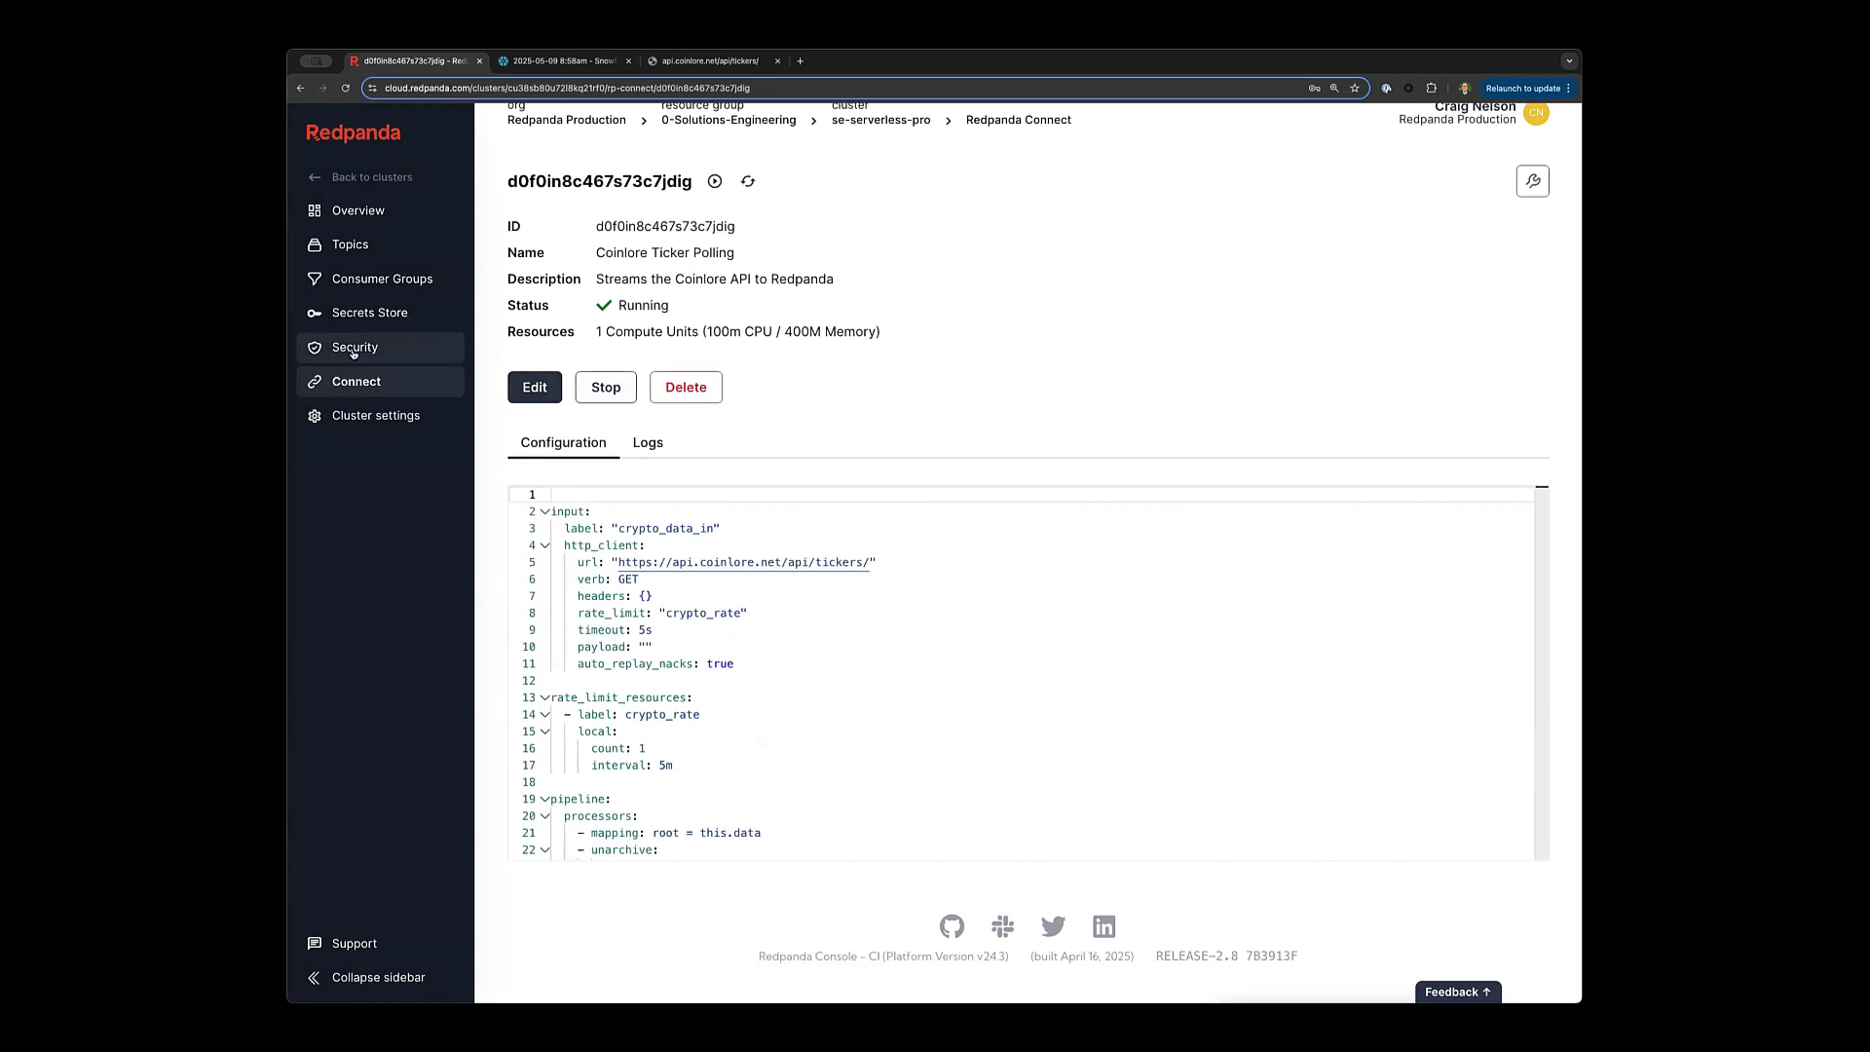
scroll(702, 697, "down", 1)
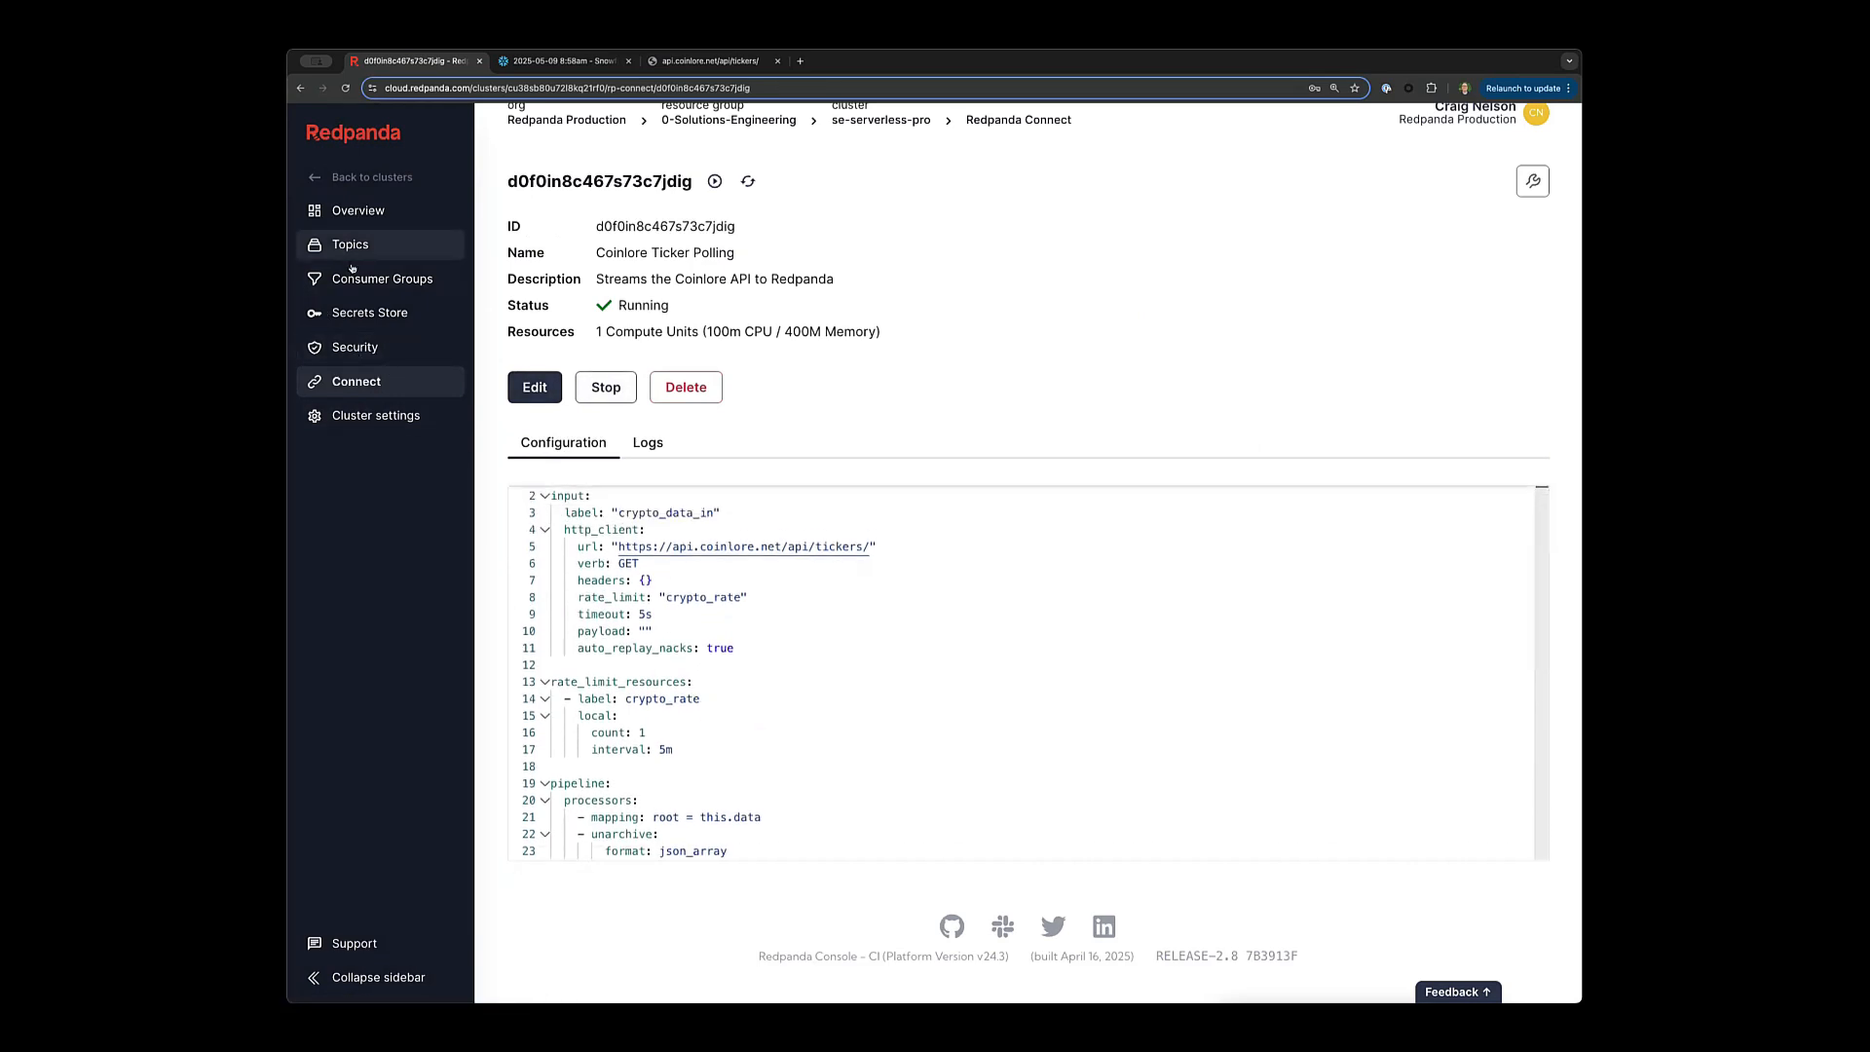
scroll(772, 732, "down", 3)
scroll(772, 731, "down", 5)
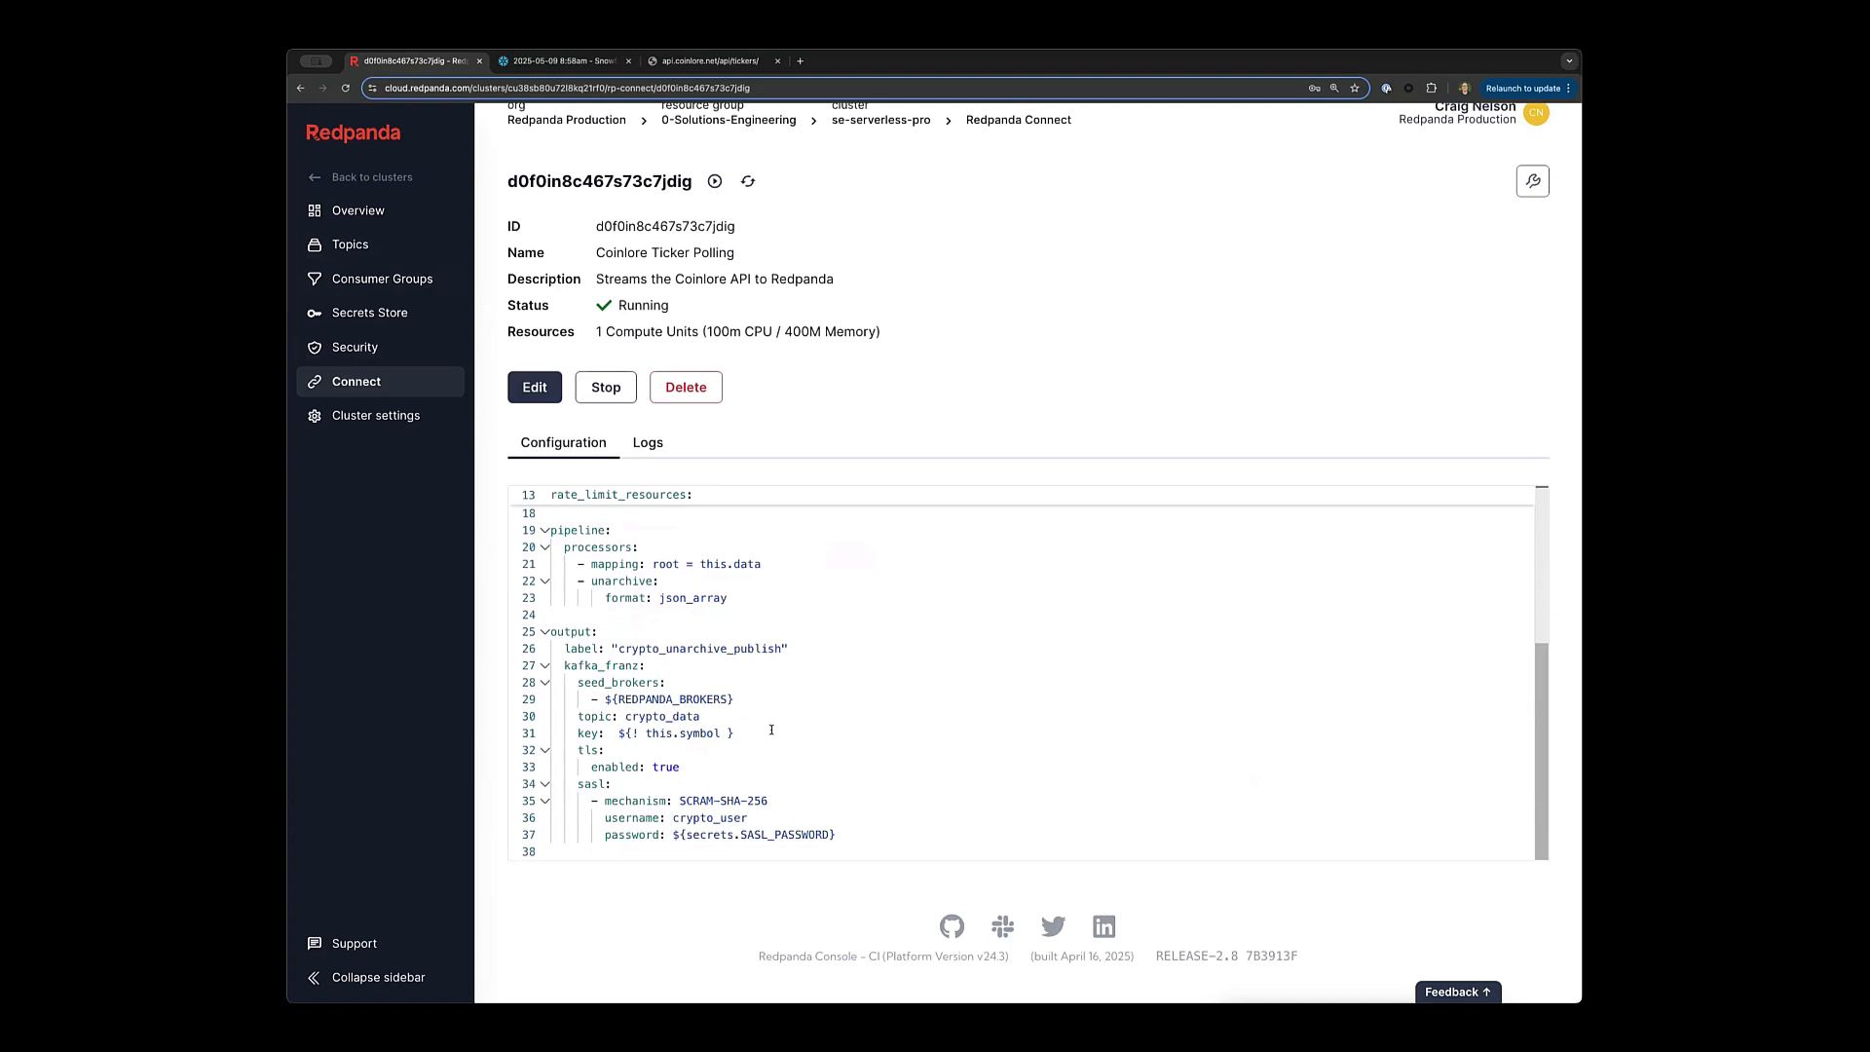
double_click(637, 717)
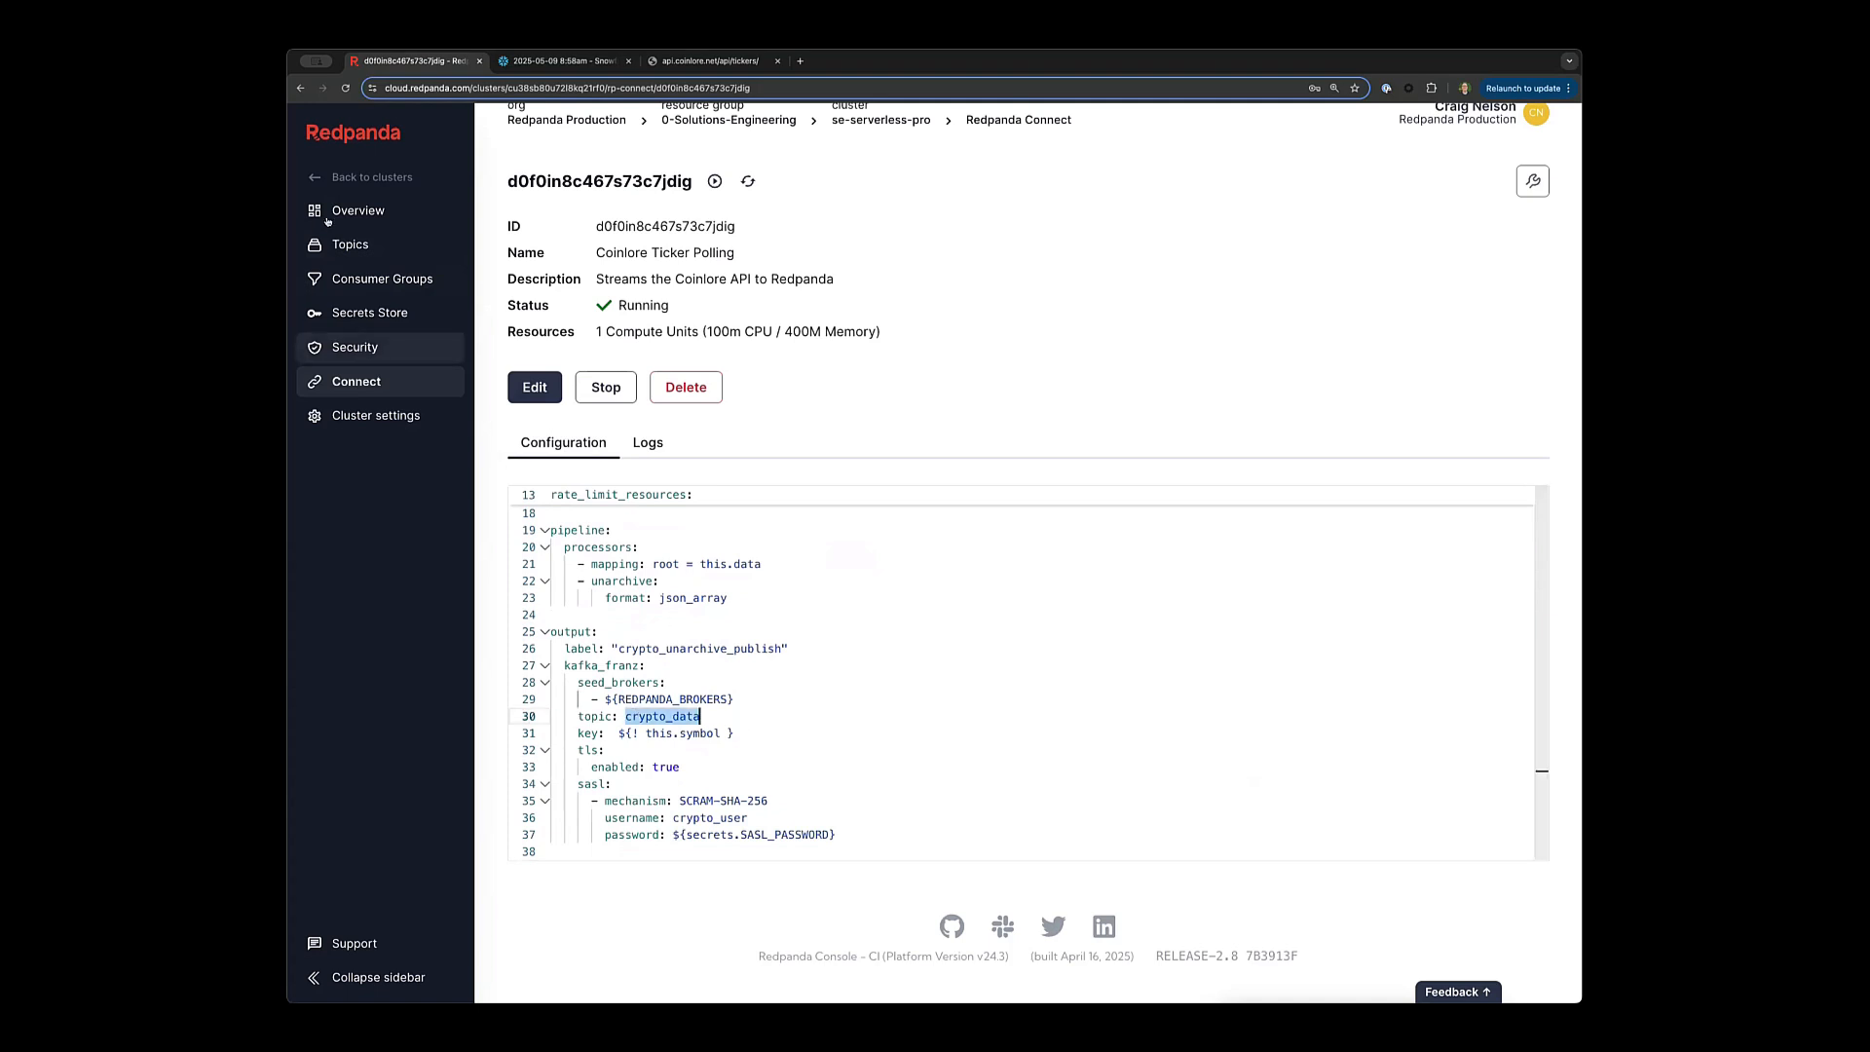
Open the crypto_data topic and expand its first message, VIRTUAL, from 12:50:47.
left_click(353, 244)
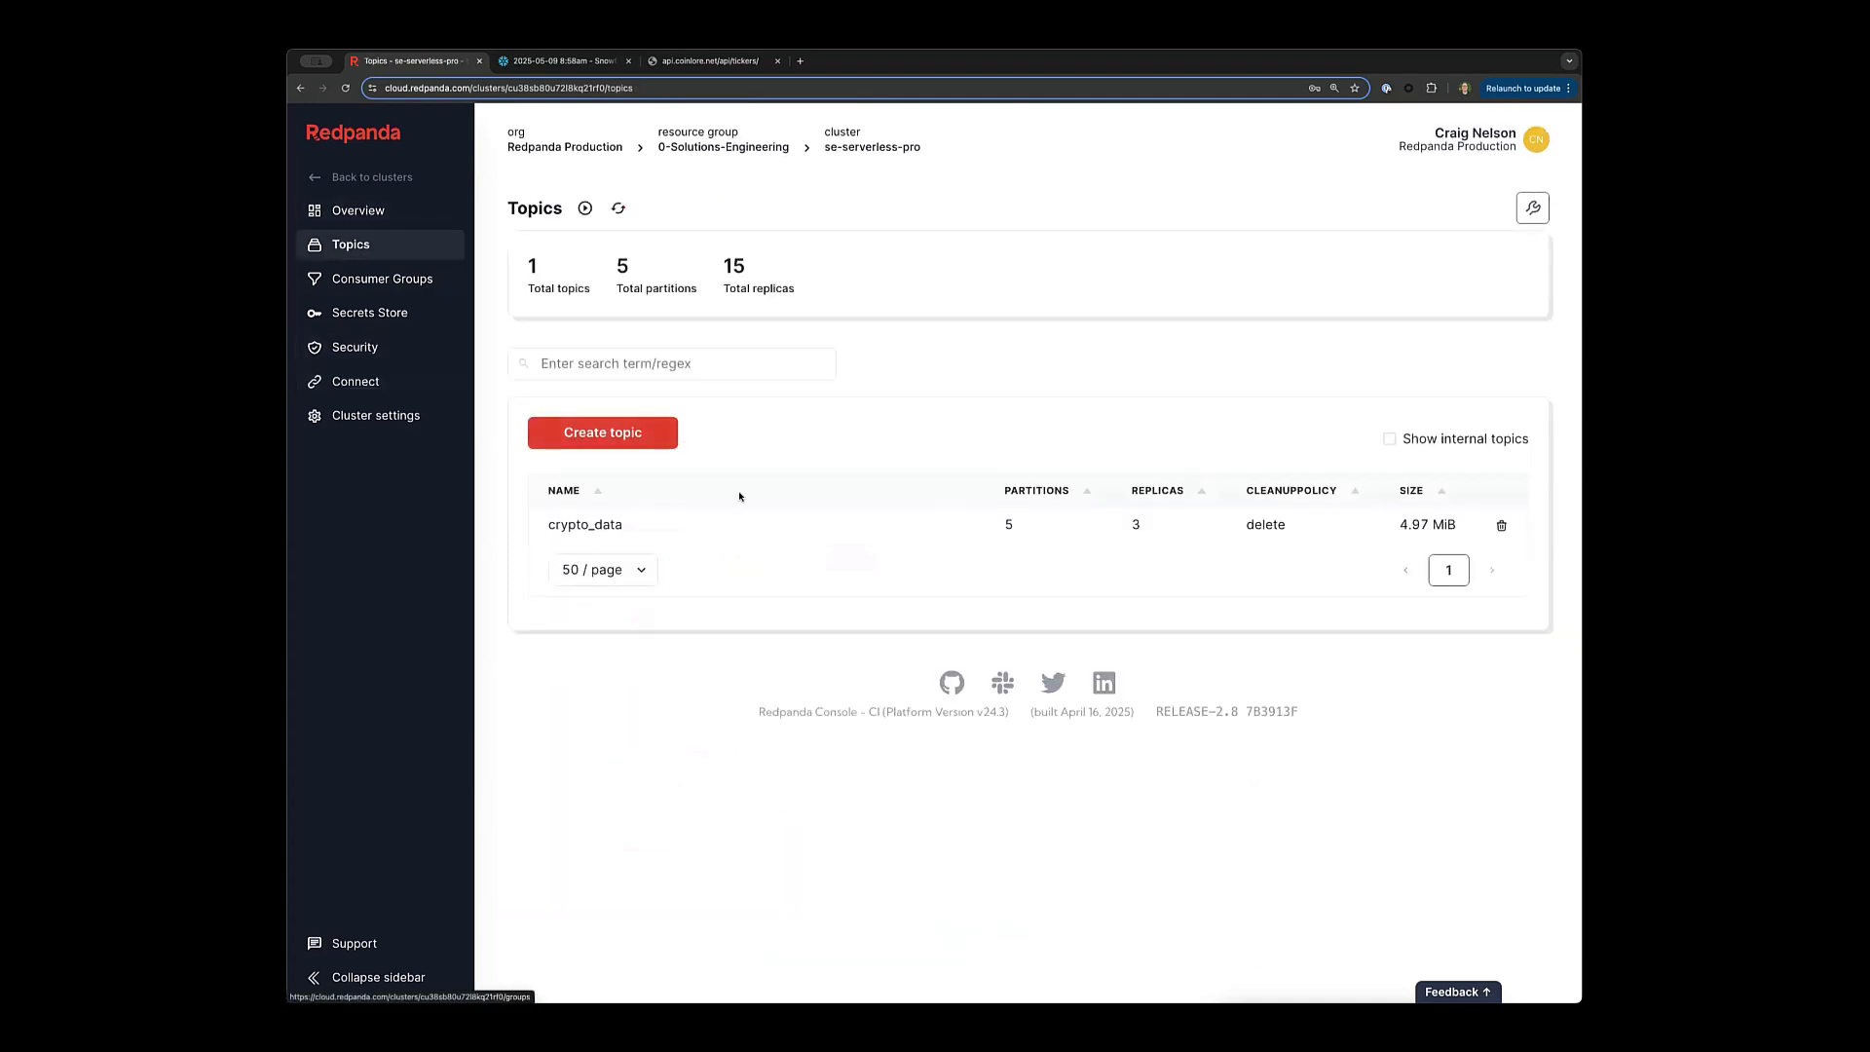
left_click(597, 526)
scroll(788, 621, "down", 1)
scroll(716, 596, "down", 1)
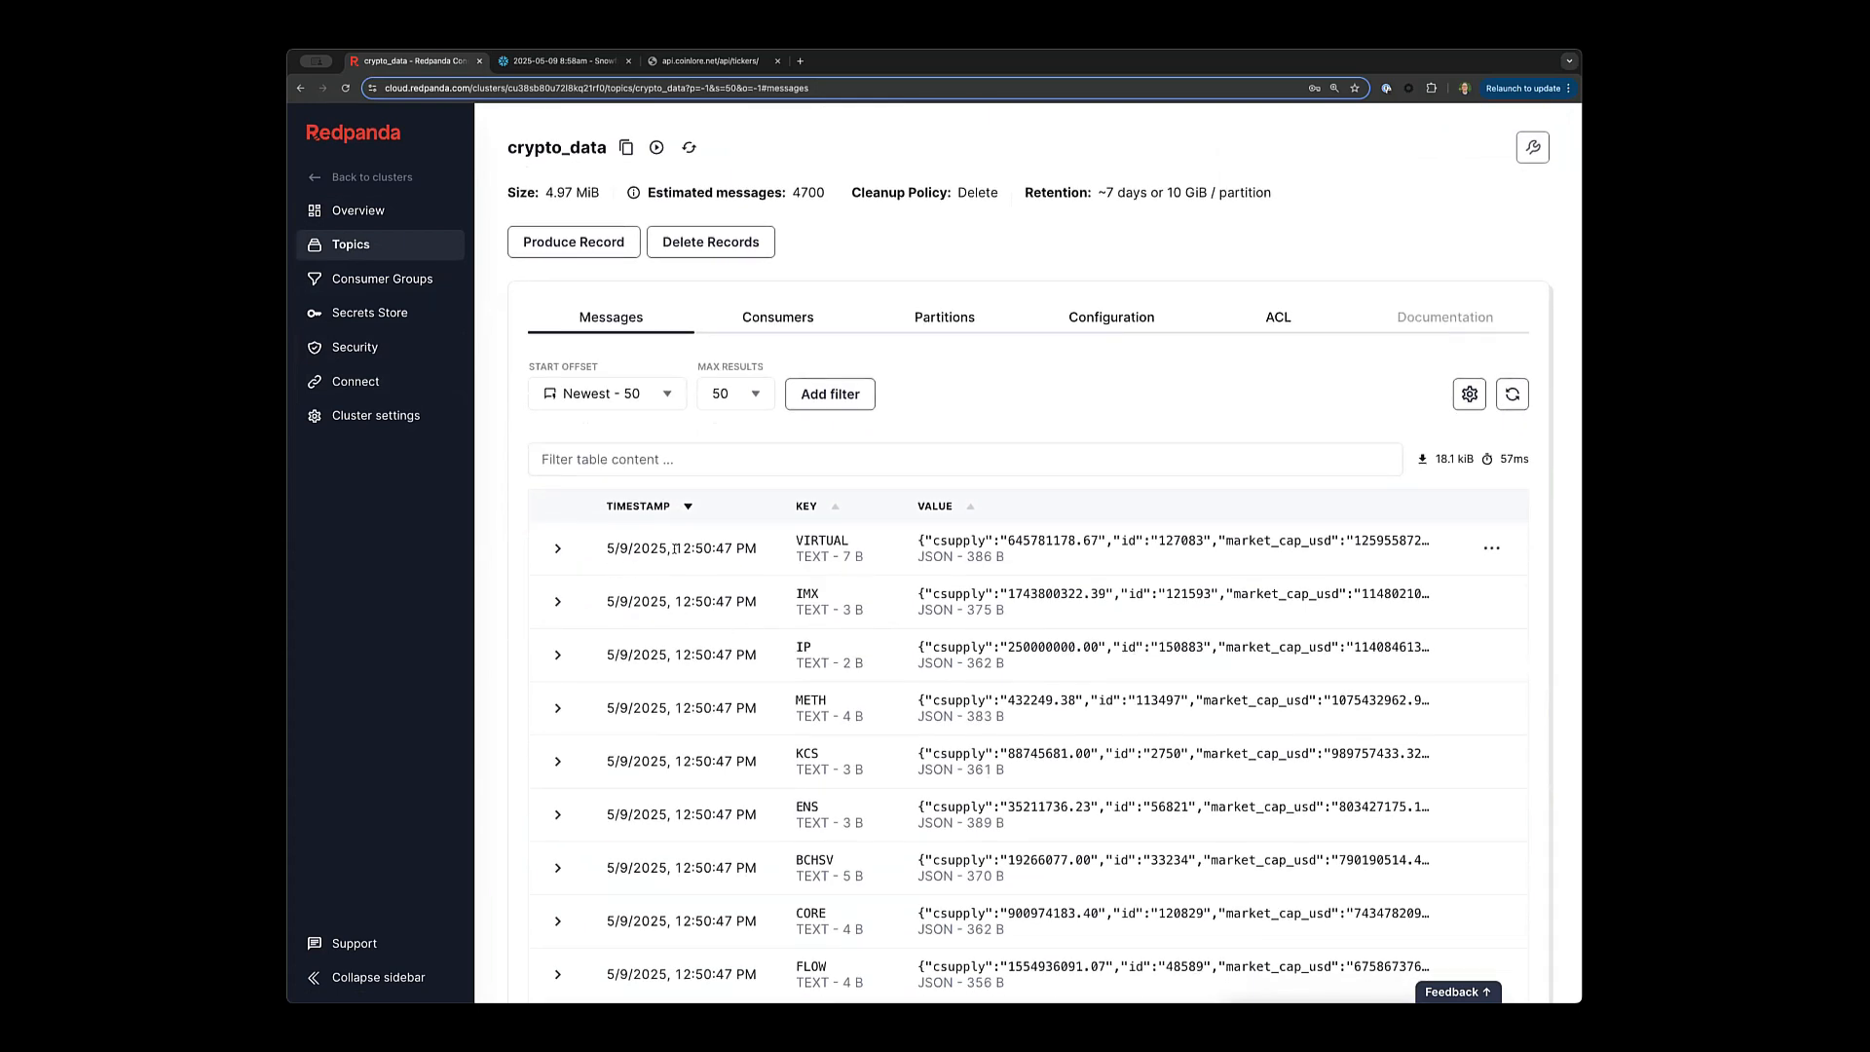
left_click_drag(675, 548, 734, 547)
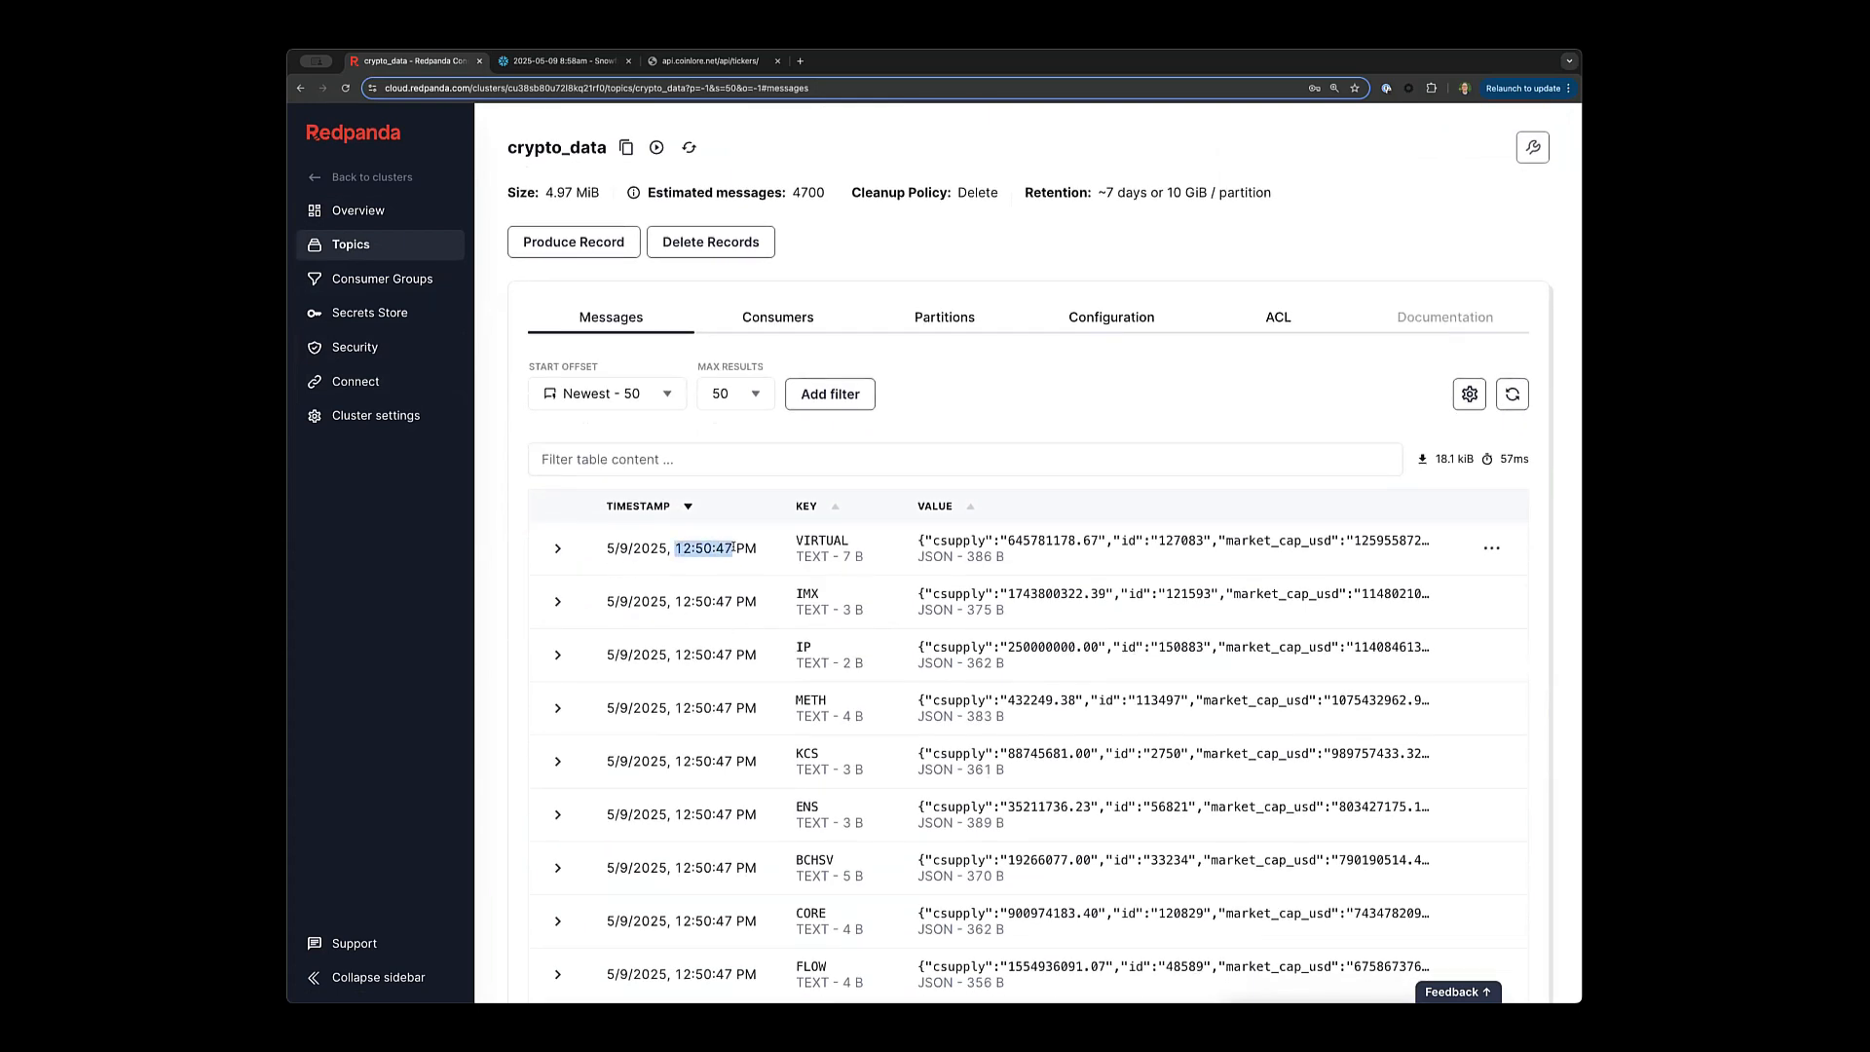
left_click(558, 551)
scroll(637, 550, "down", 5)
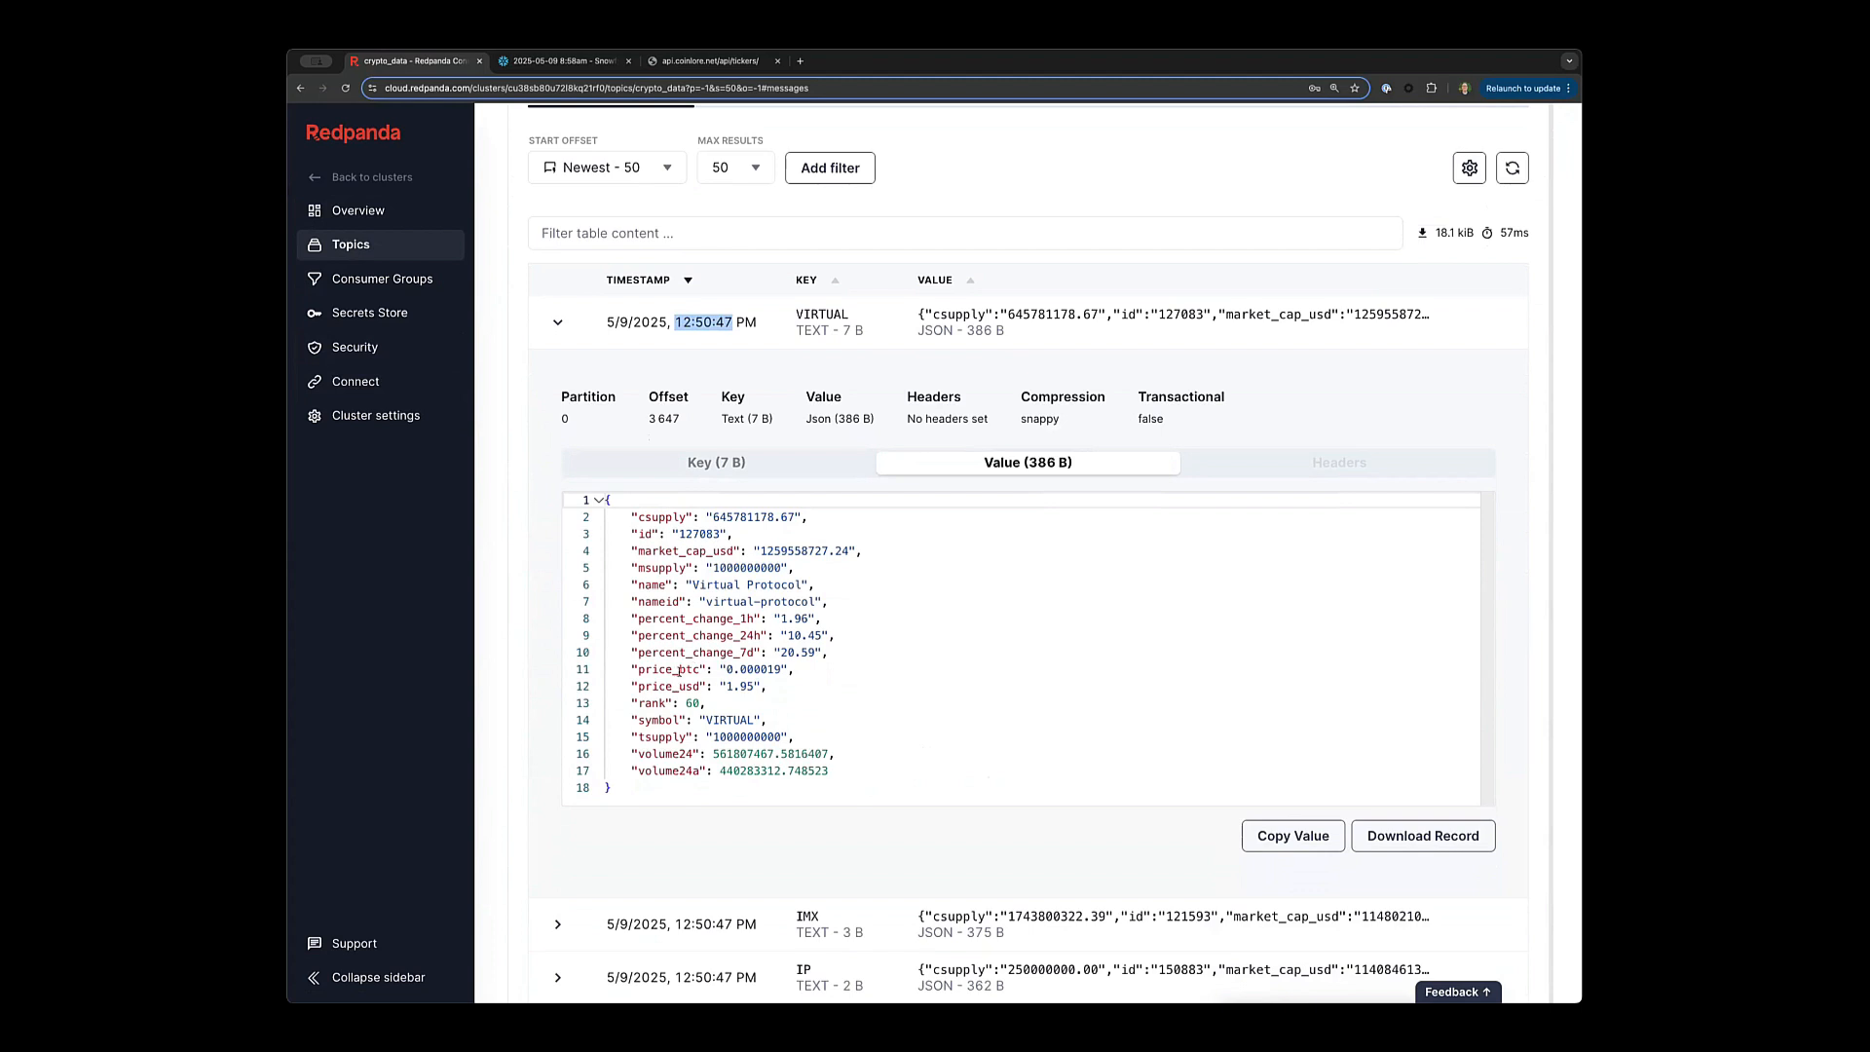
Show the VIRTUAL message's key and JSON value, then return to the Connect pipelines list.
left_click(744, 464)
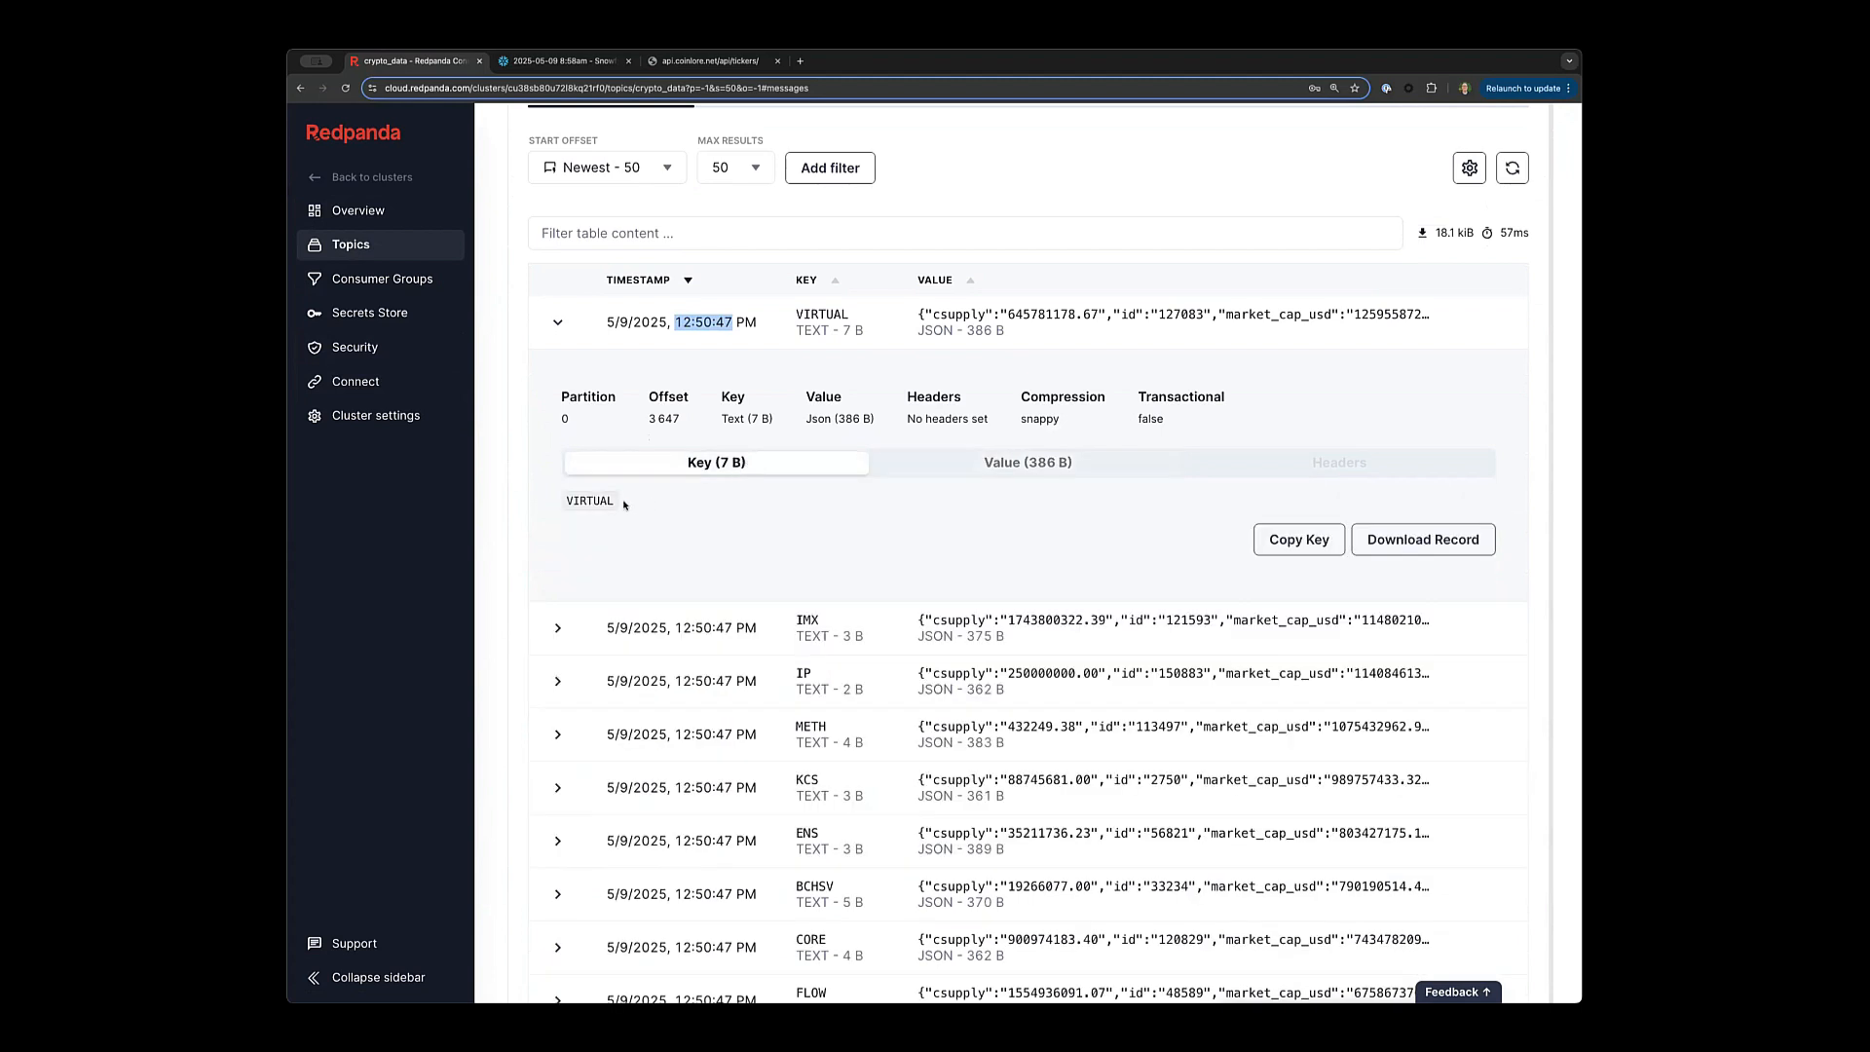
left_click(965, 466)
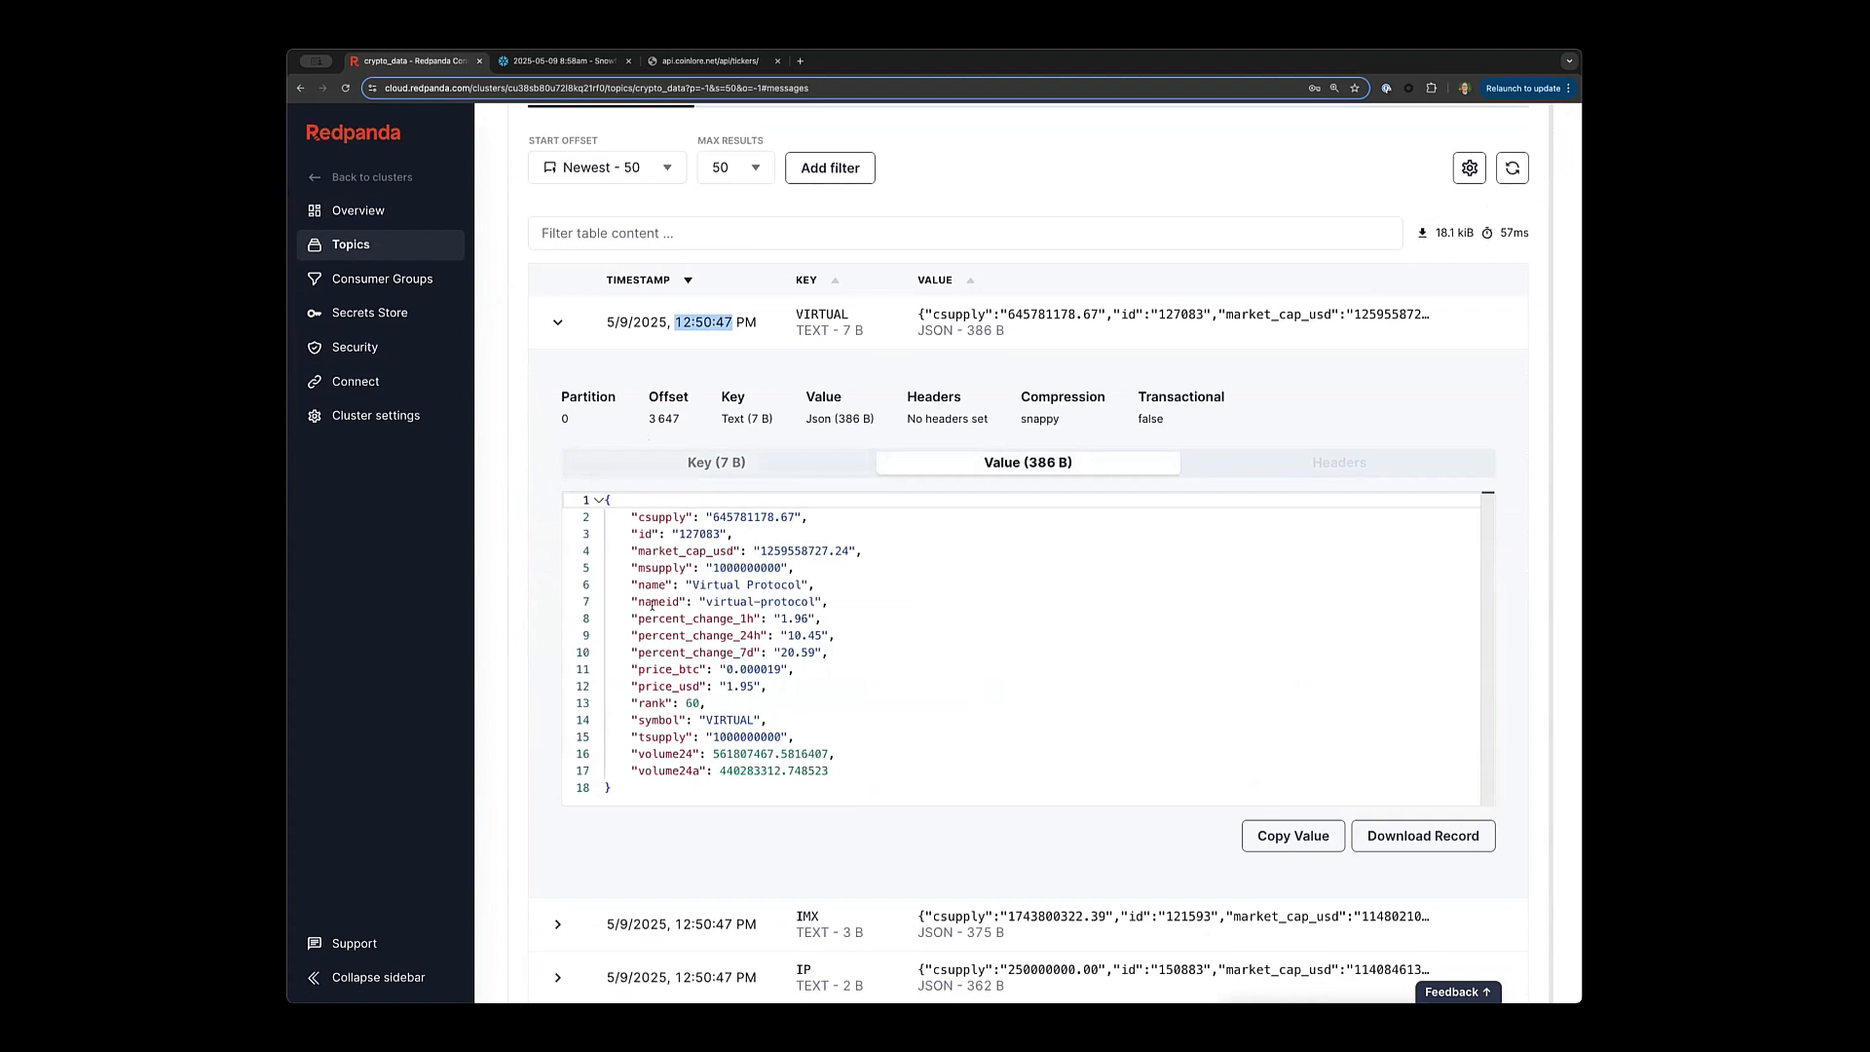
left_click(727, 719)
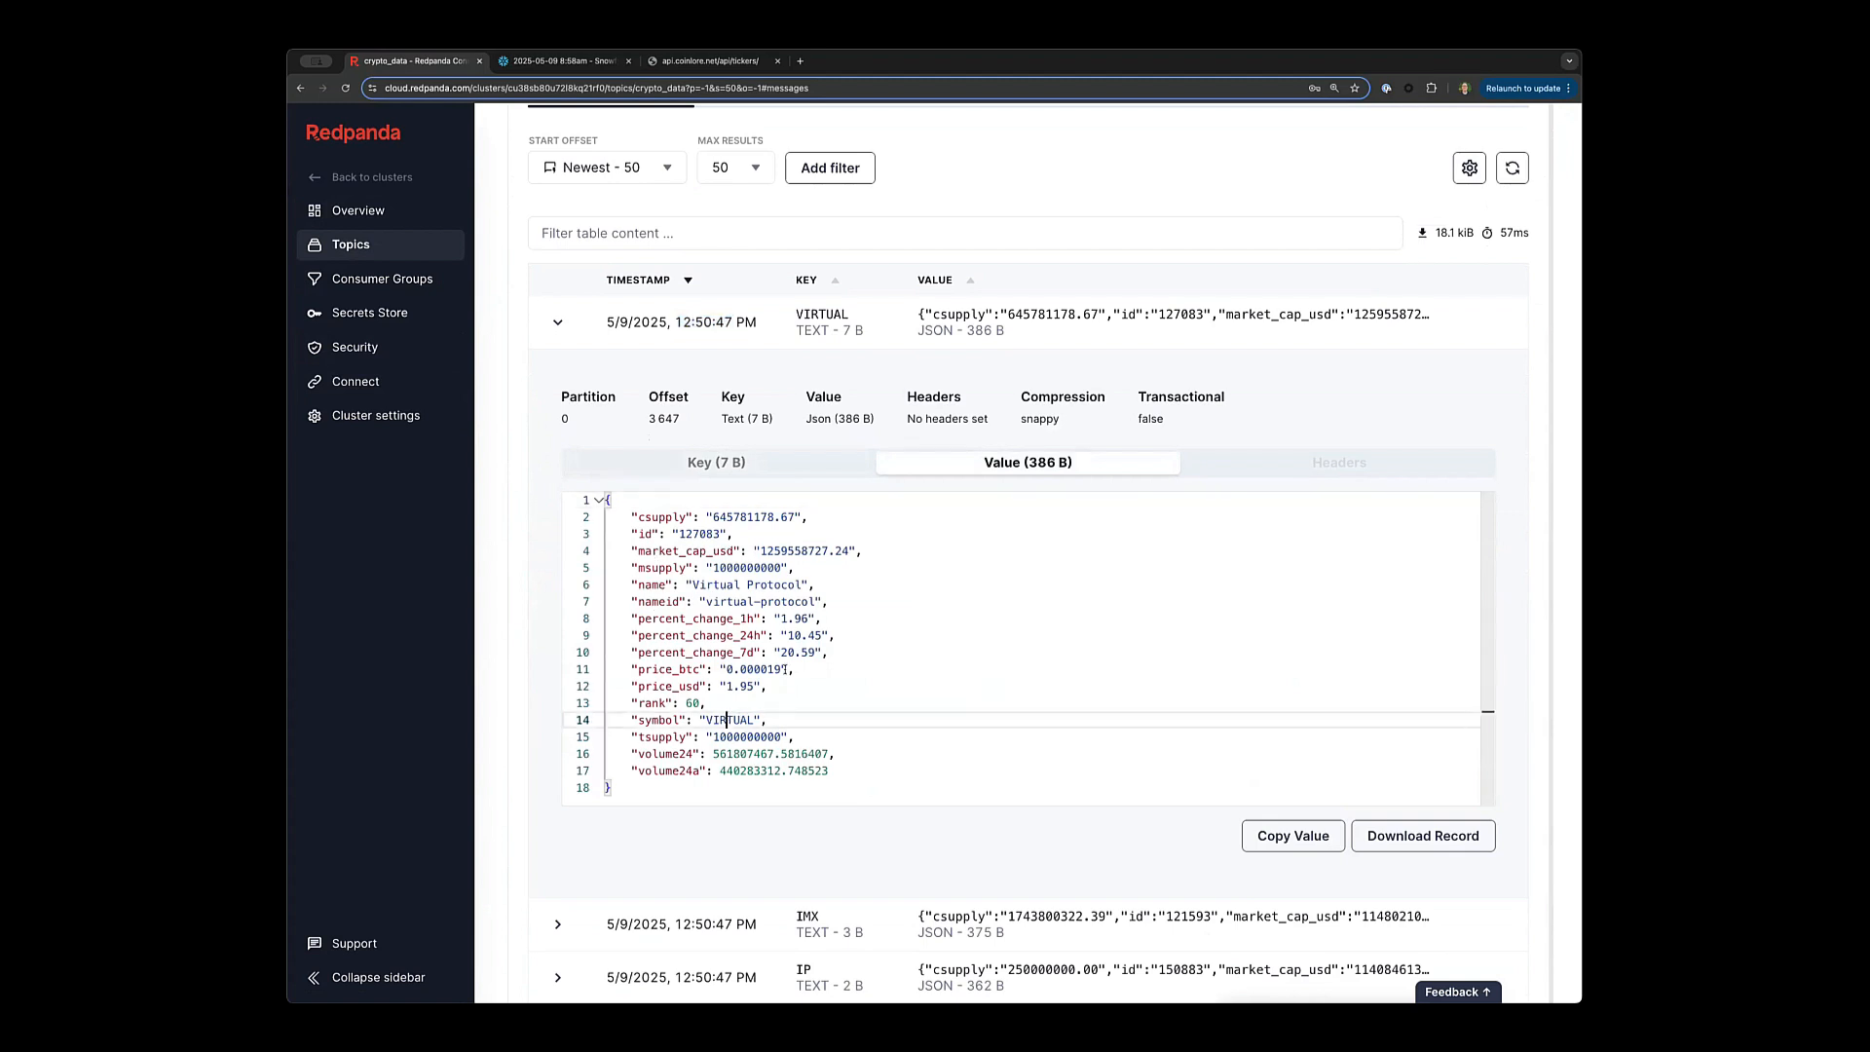
scroll(833, 251, "up", 1)
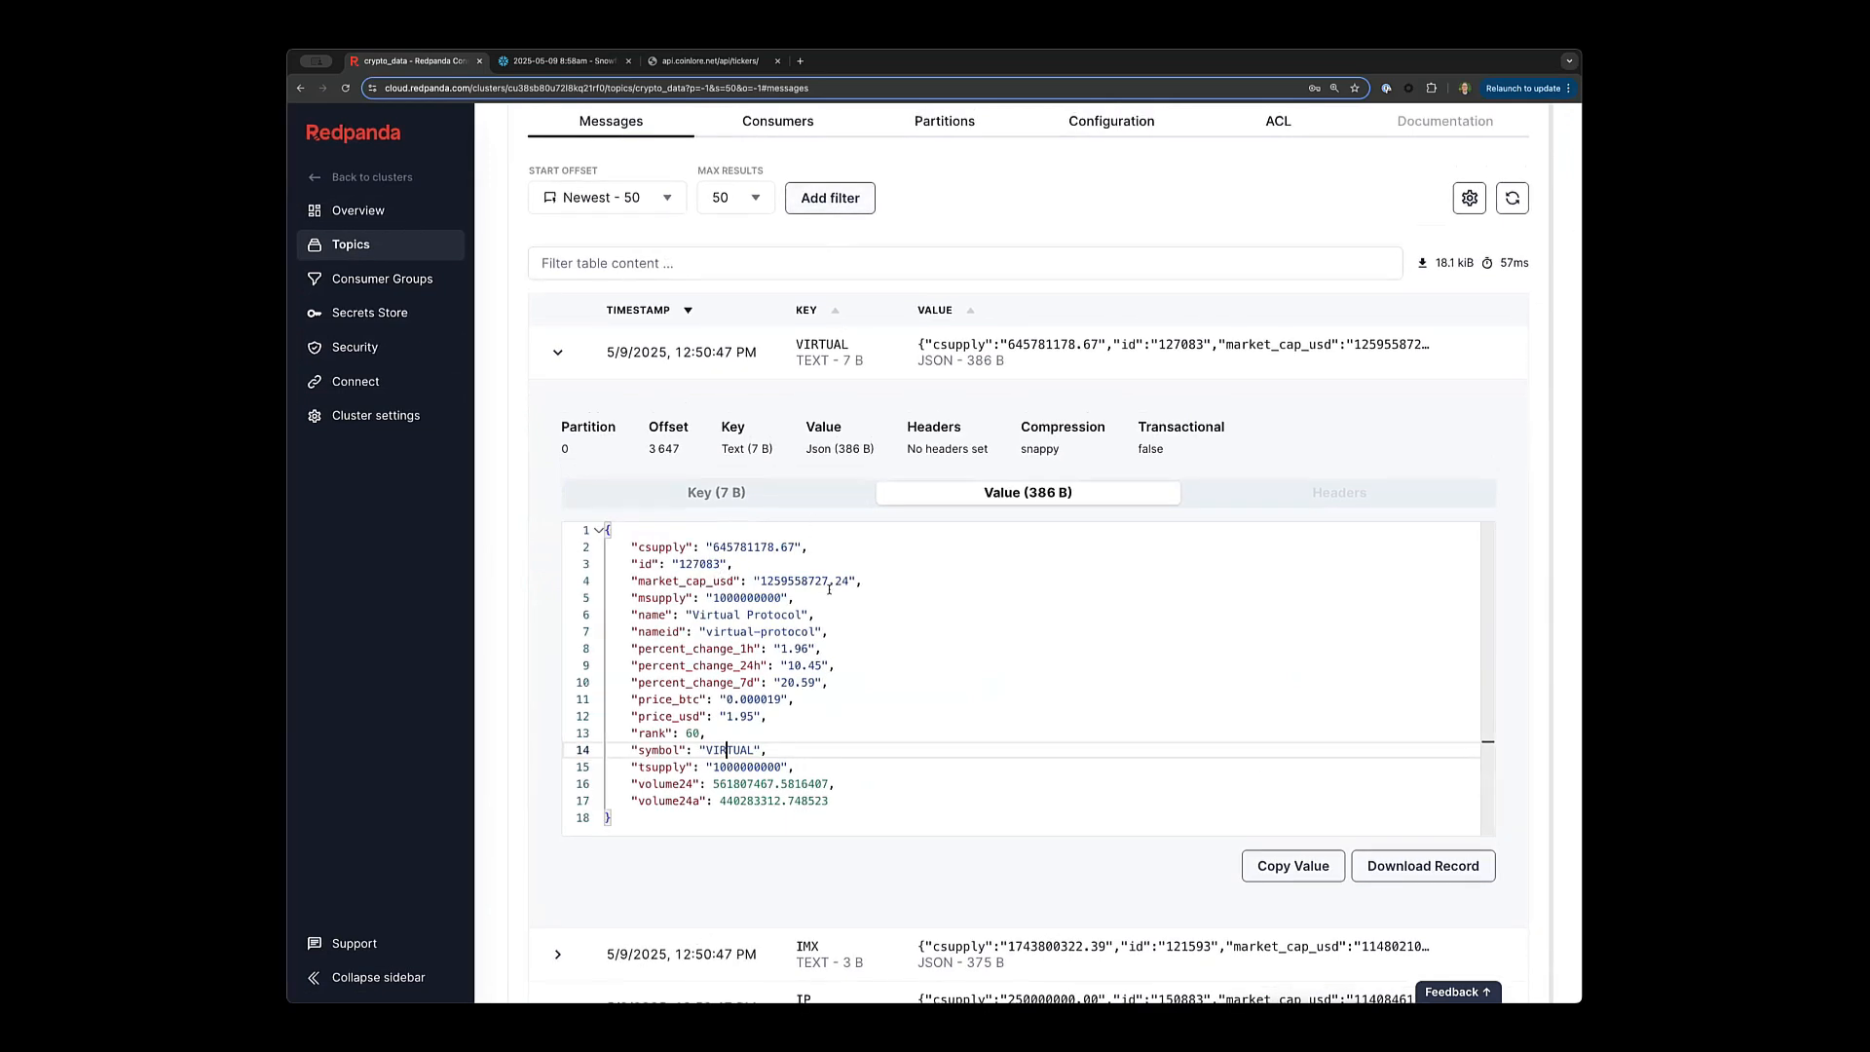
scroll(828, 596, "down", 5)
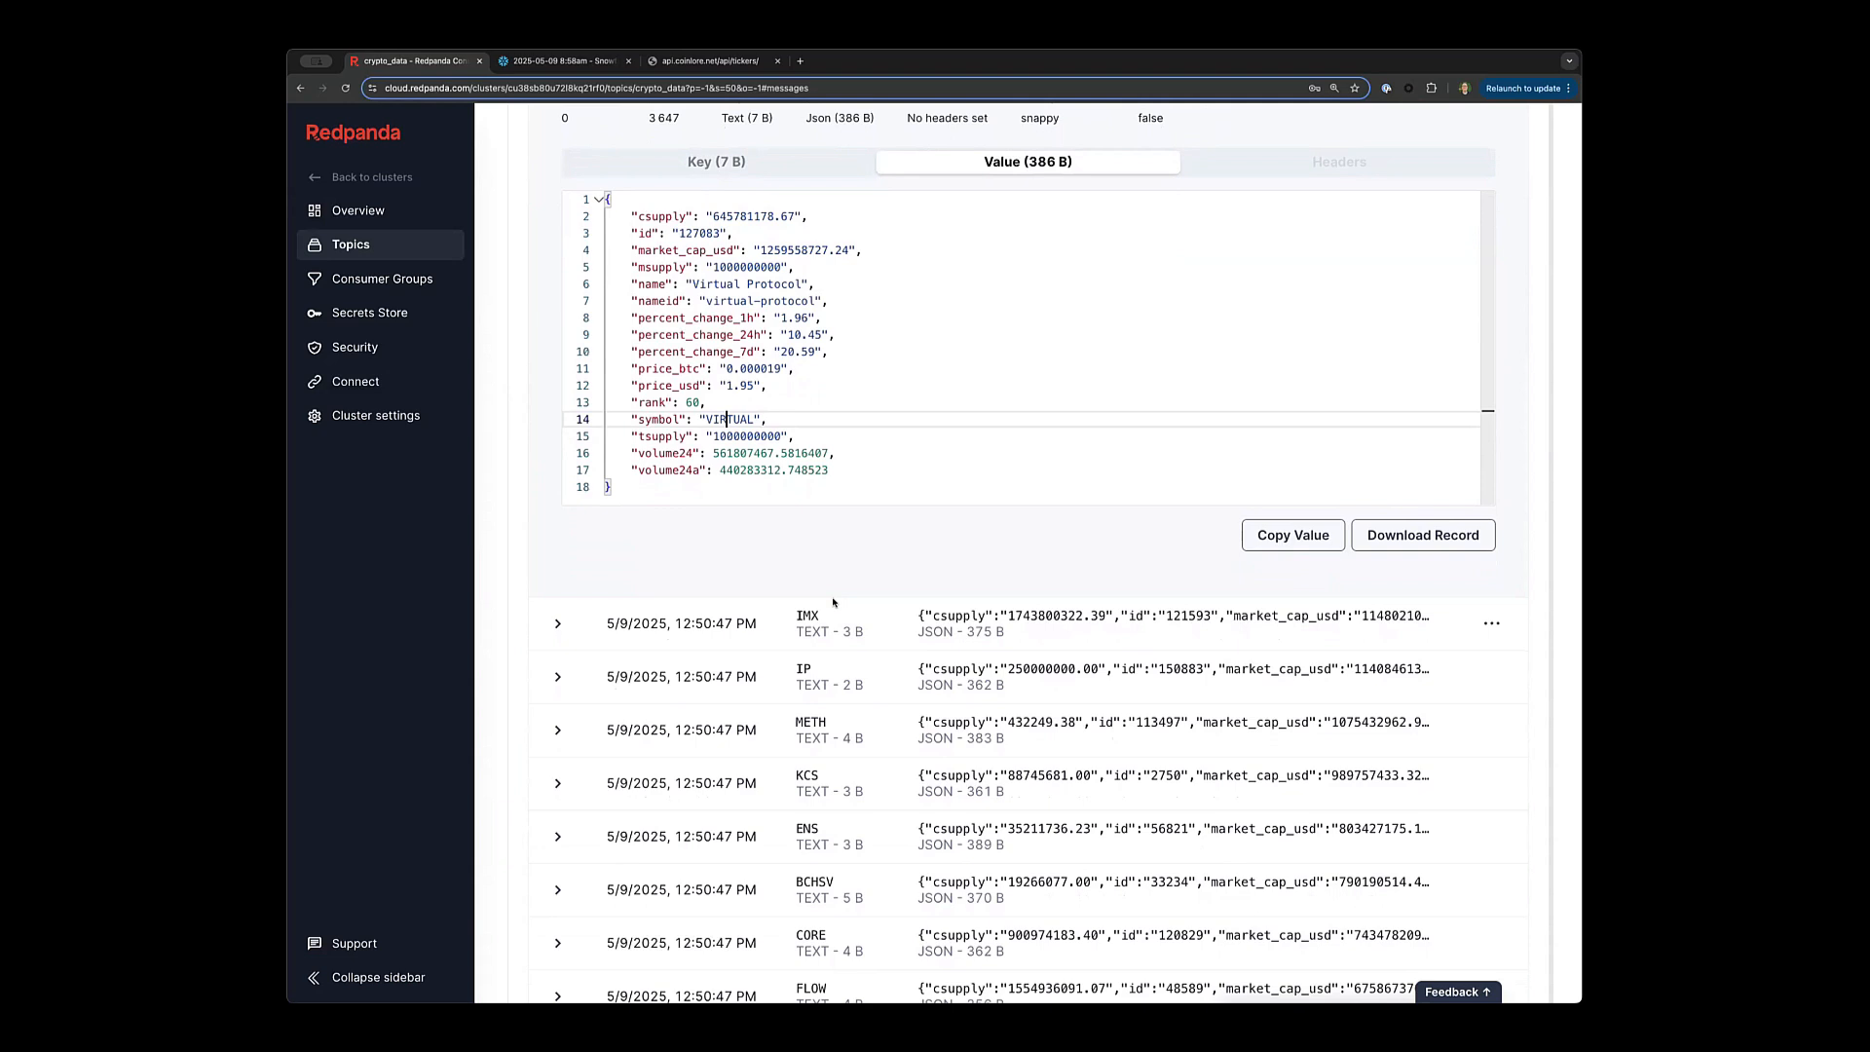
left_click(348, 382)
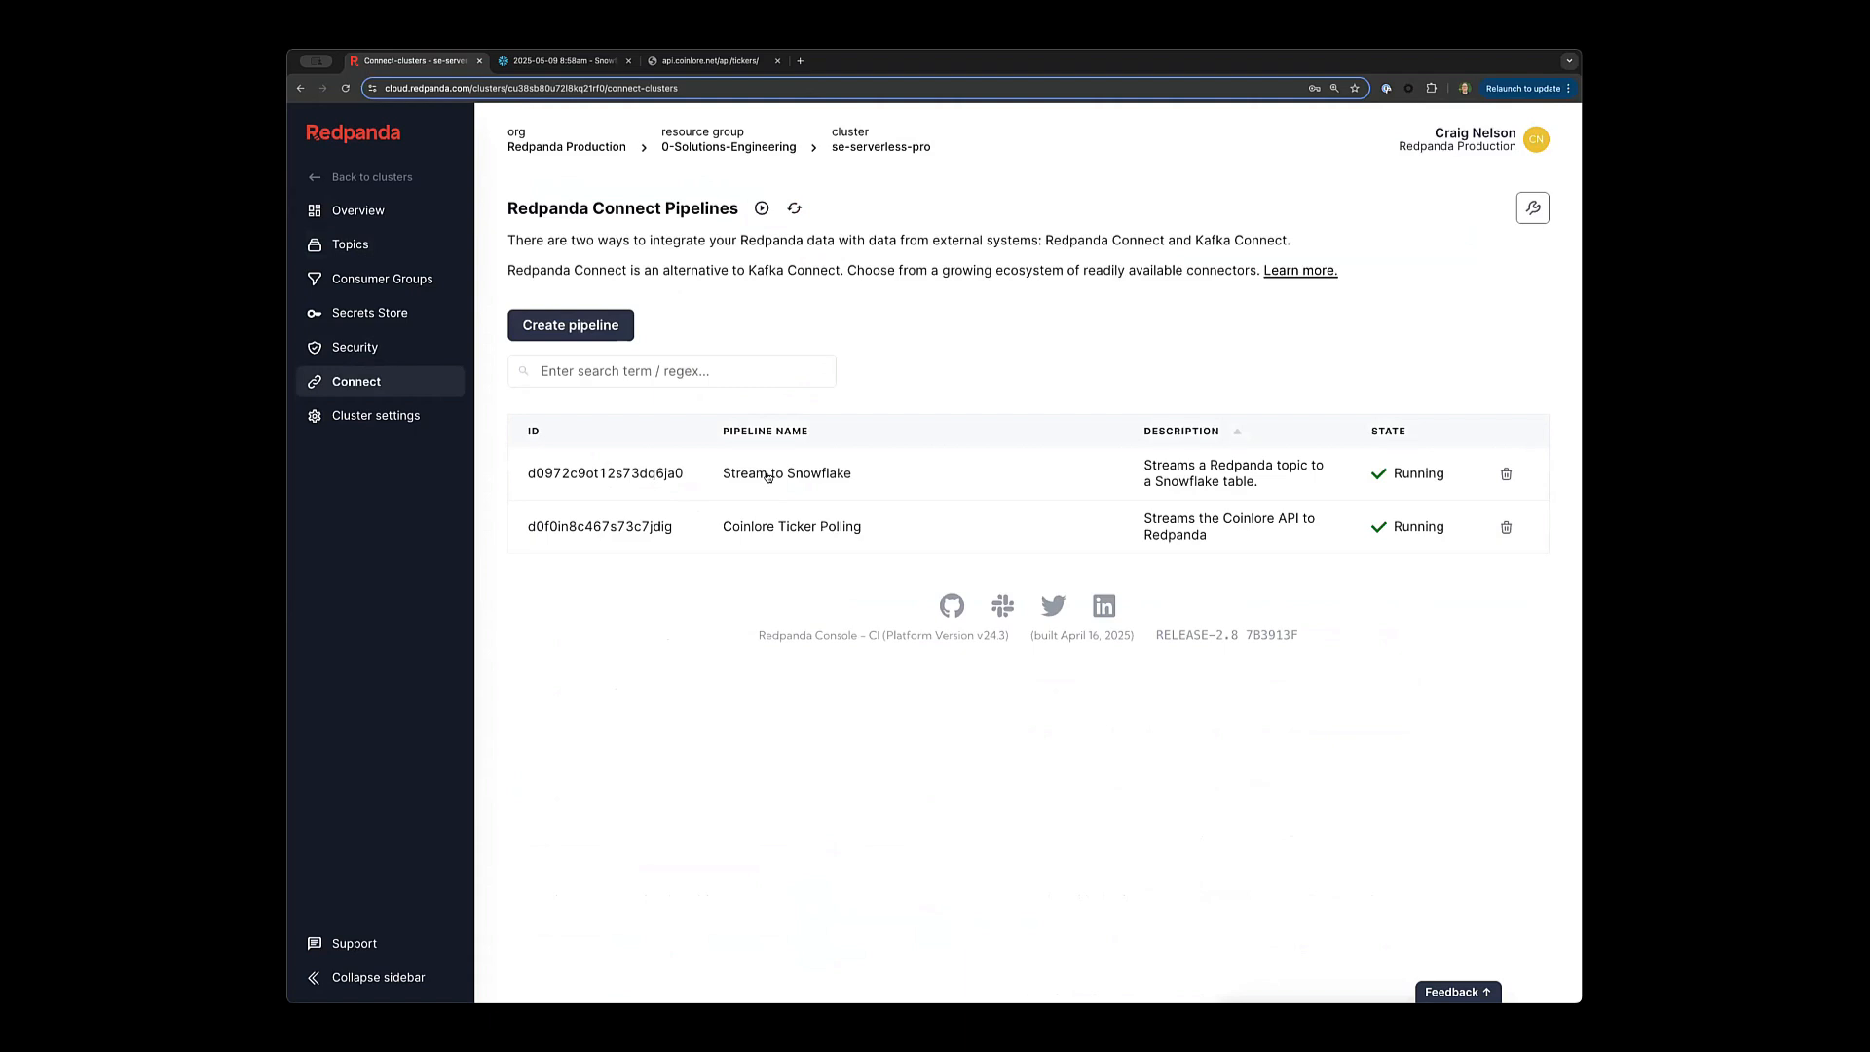
Open Stream to Snowflake and review its kafka_franz input, crypto_data topic, sasl and mapping.
left_click(769, 477)
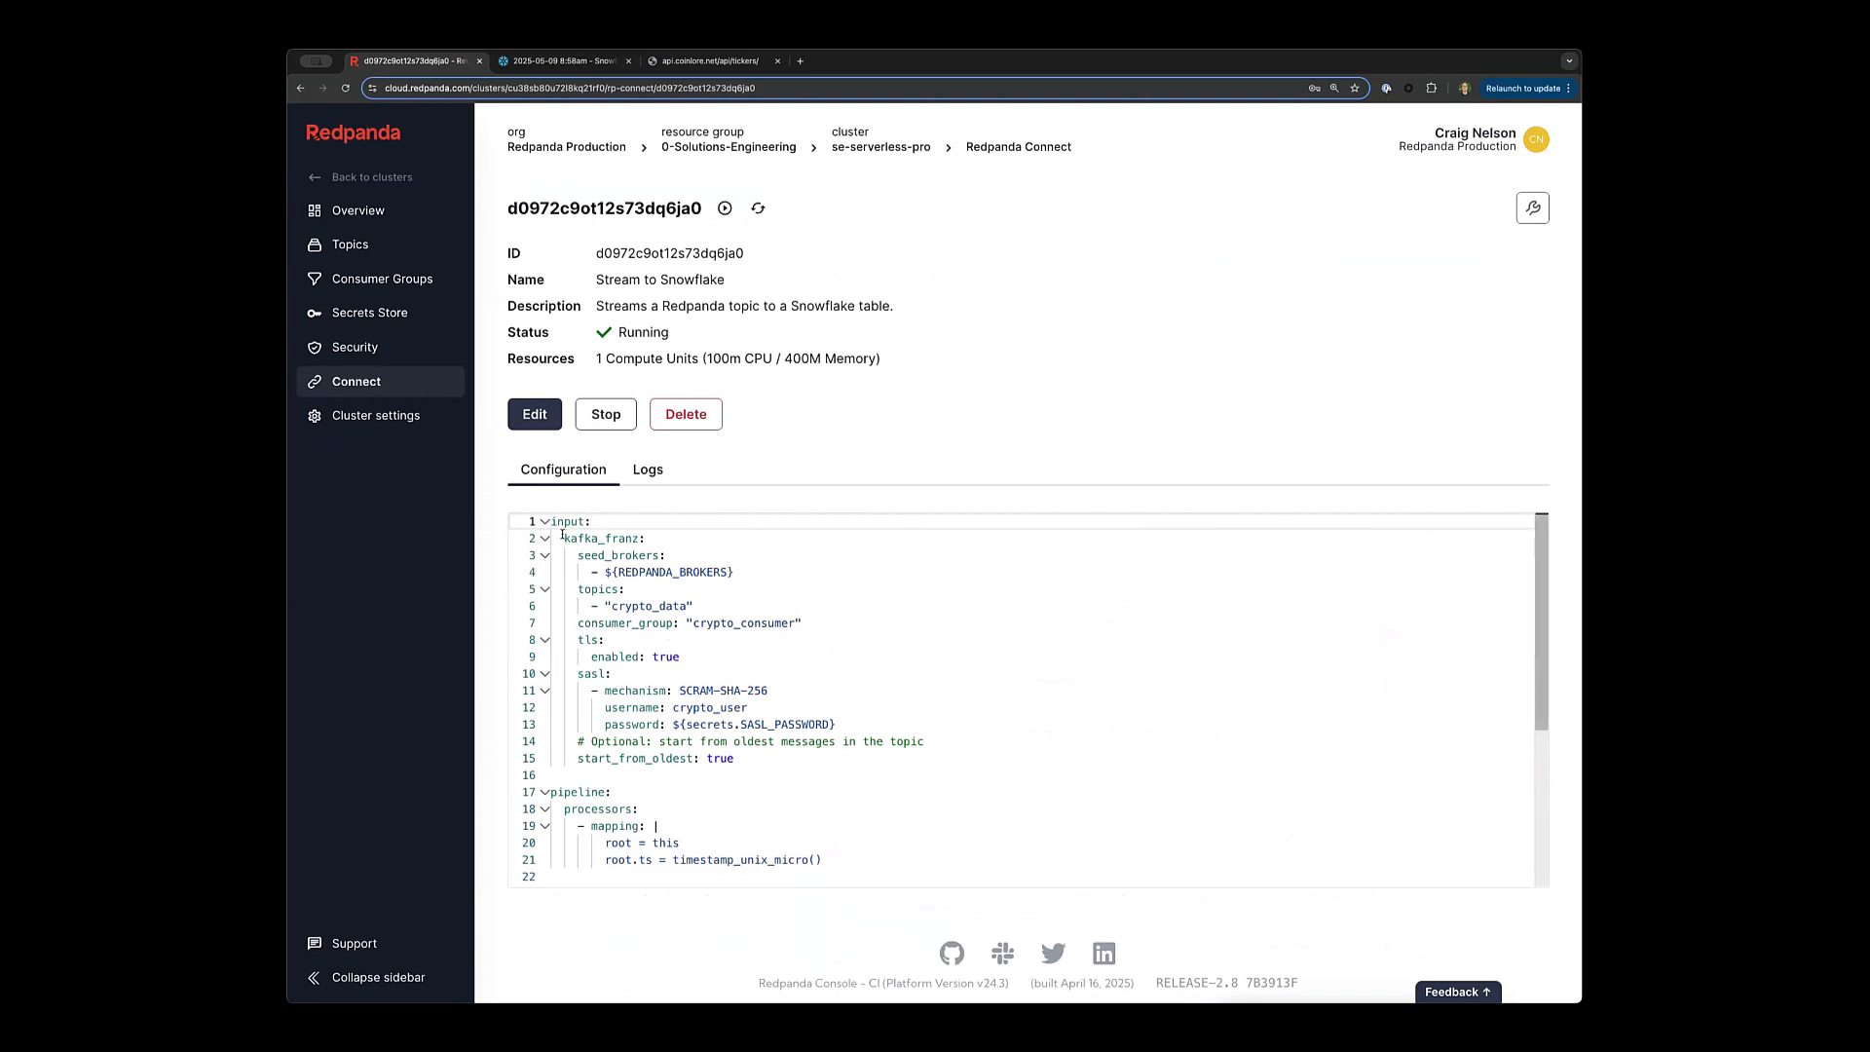
left_click_drag(562, 535, 644, 573)
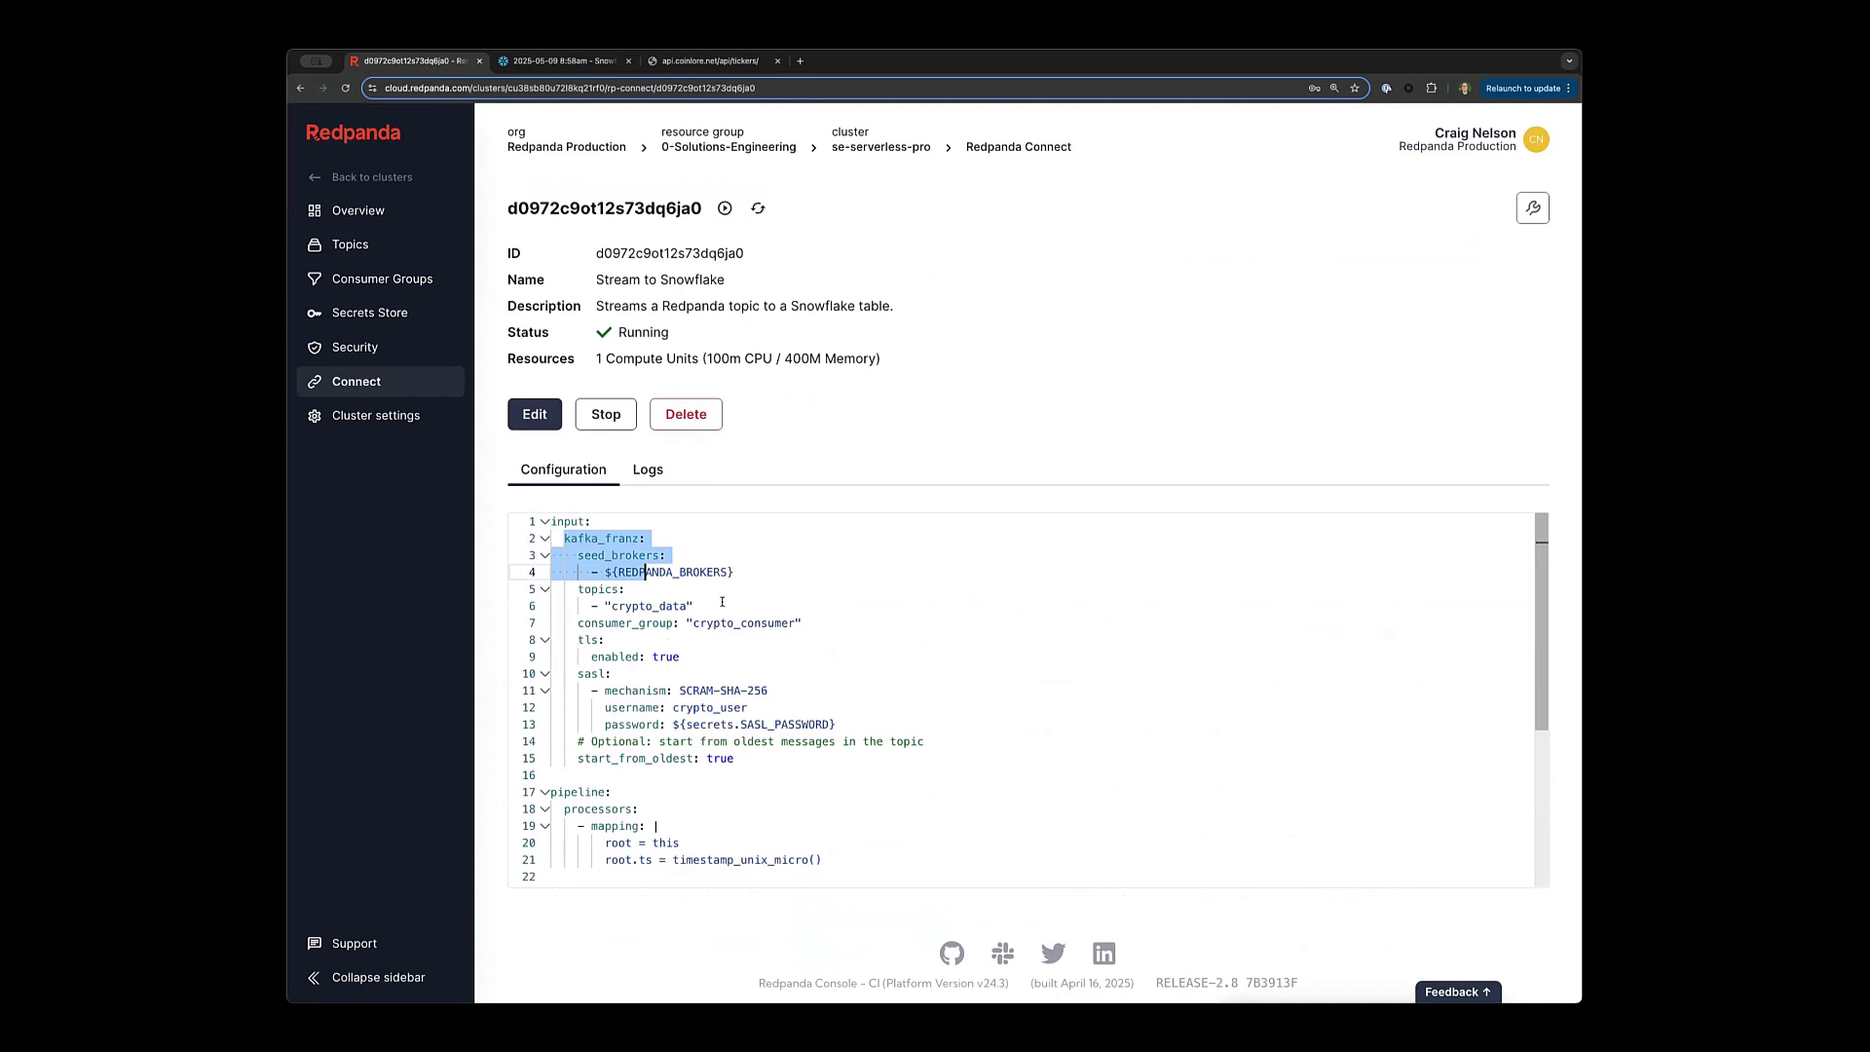
double_click(633, 604)
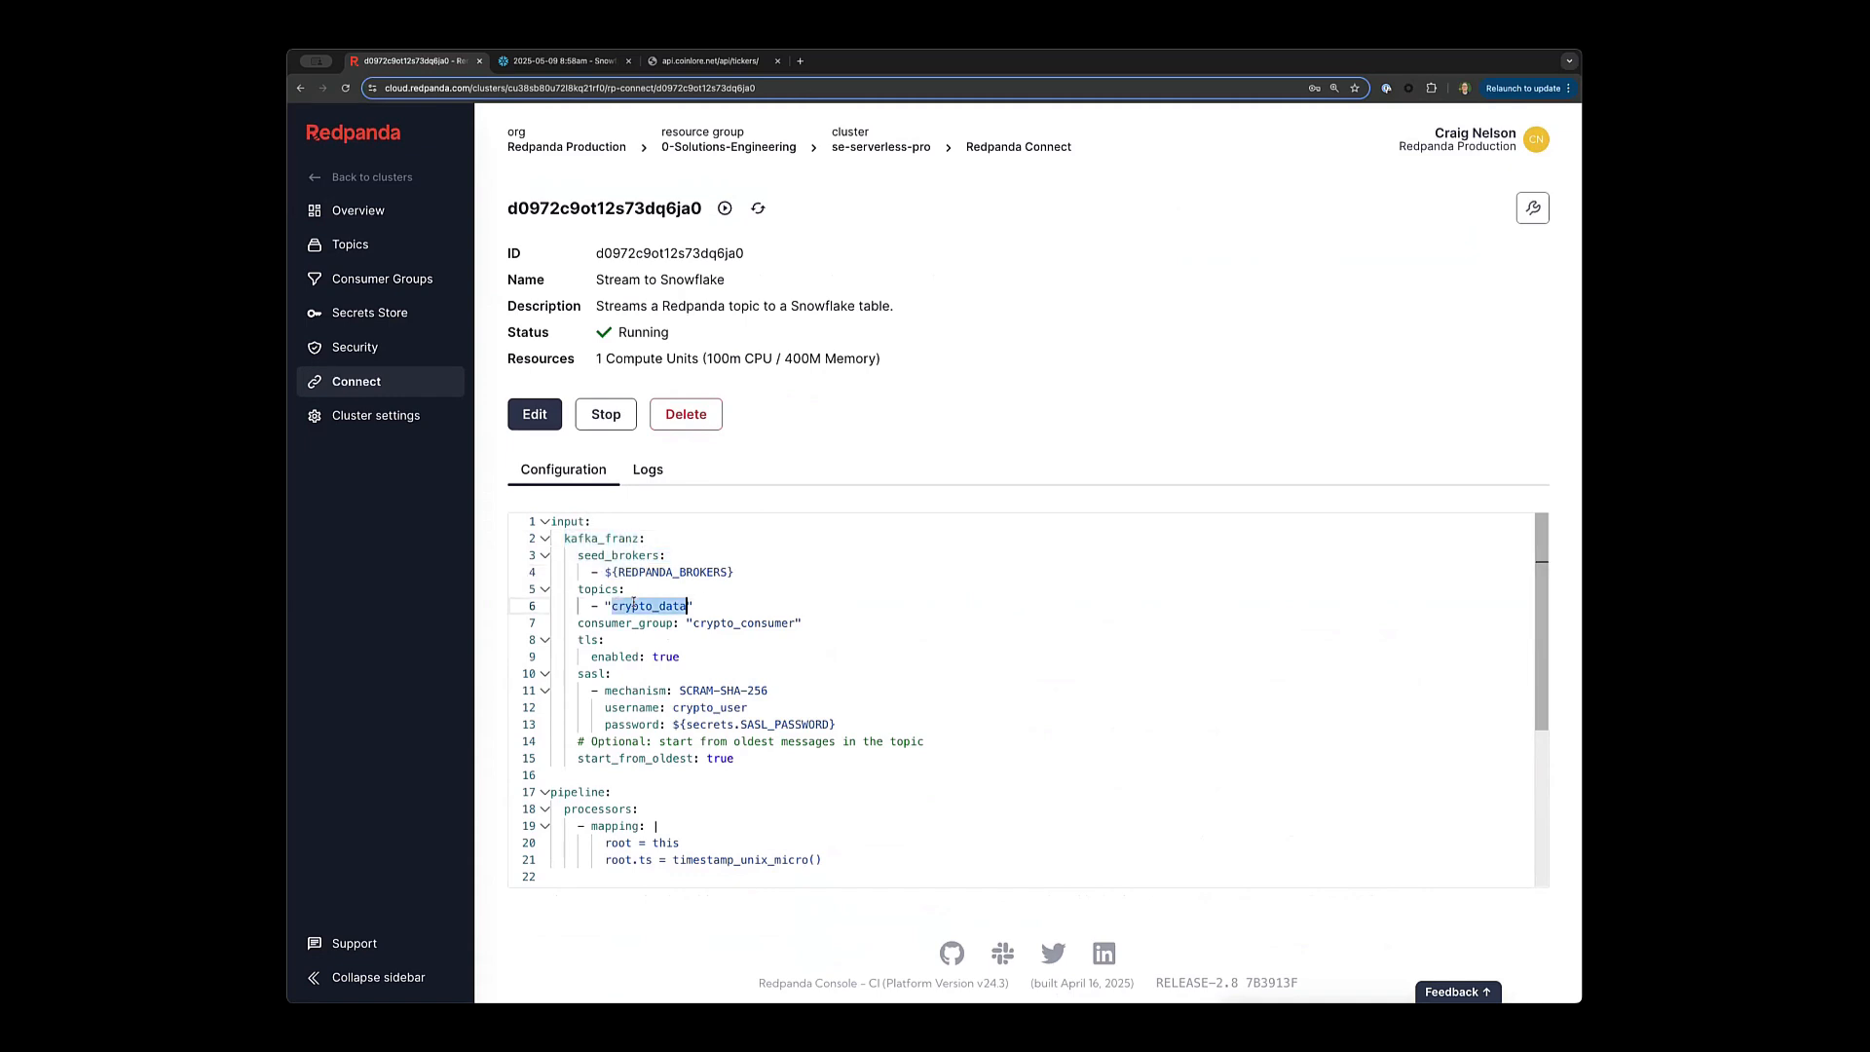
left_click_drag(605, 572, 737, 573)
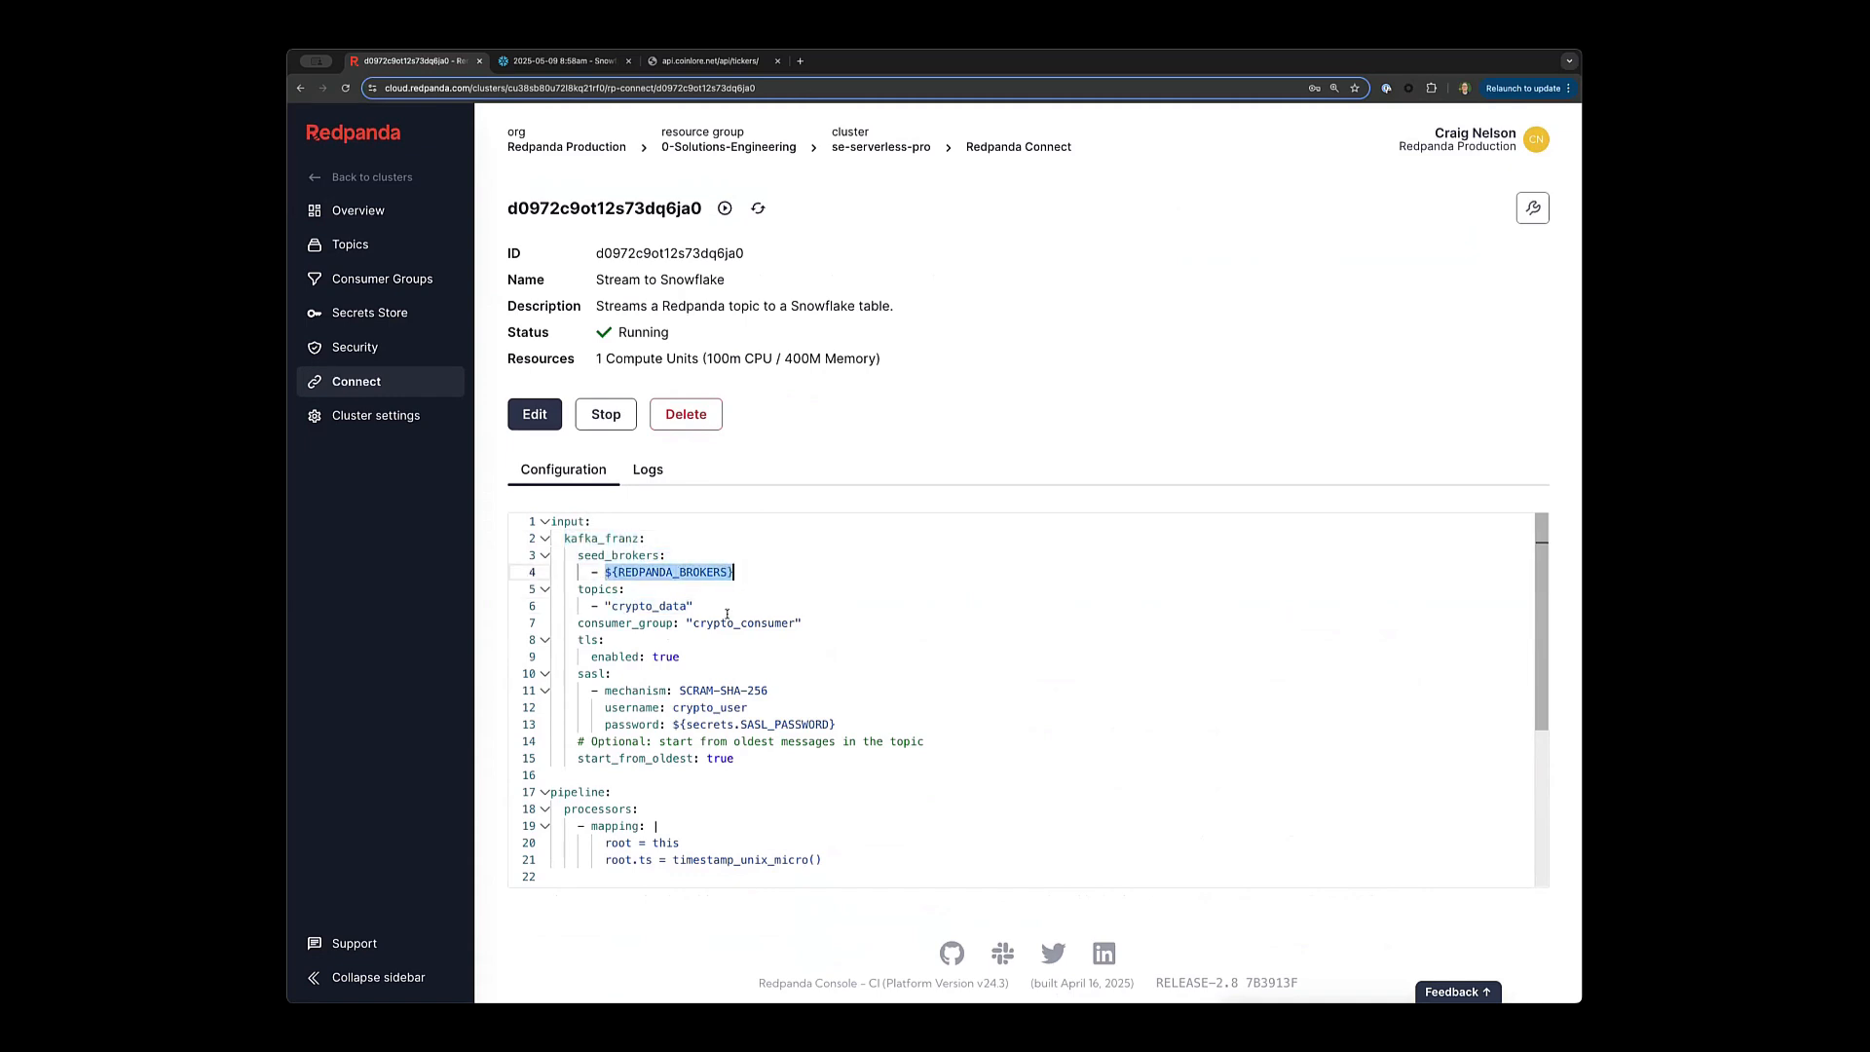
scroll(643, 624, "down", 2)
left_click_drag(569, 611, 868, 648)
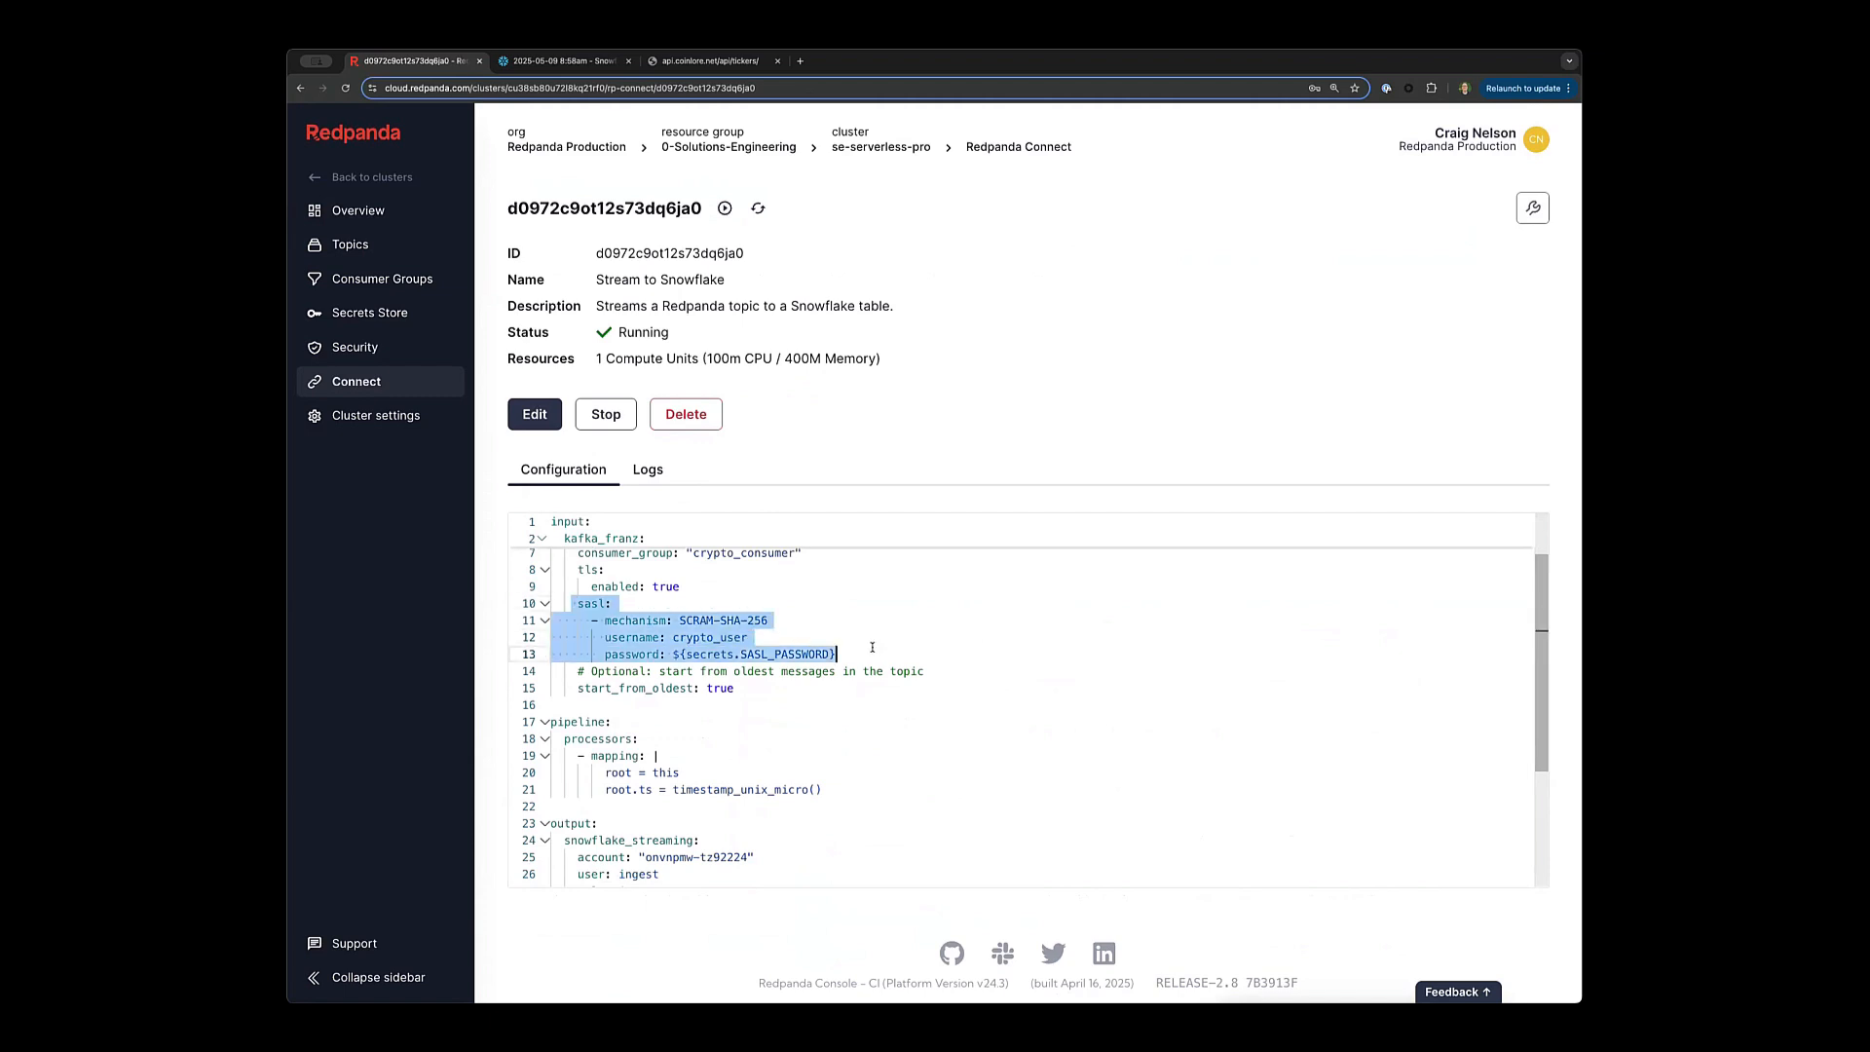
scroll(849, 680, "down", 3)
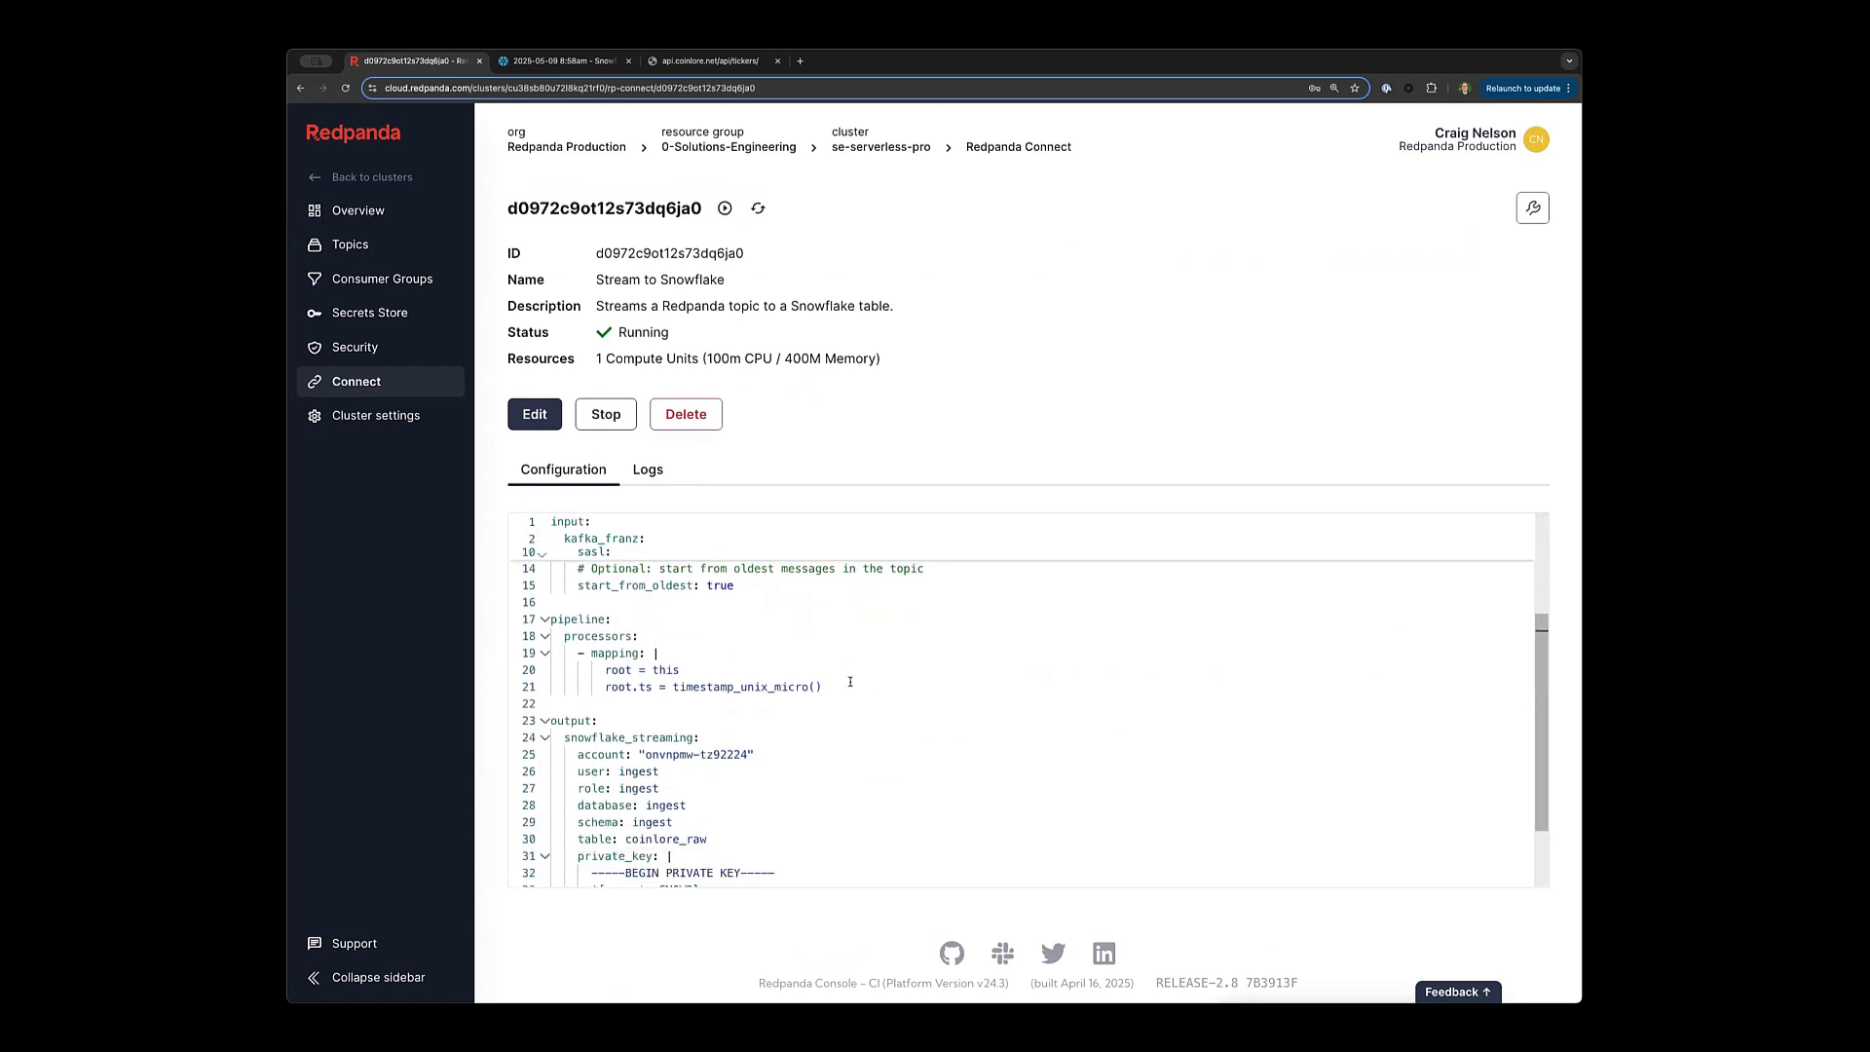
left_click_drag(838, 685, 550, 616)
left_click(710, 622)
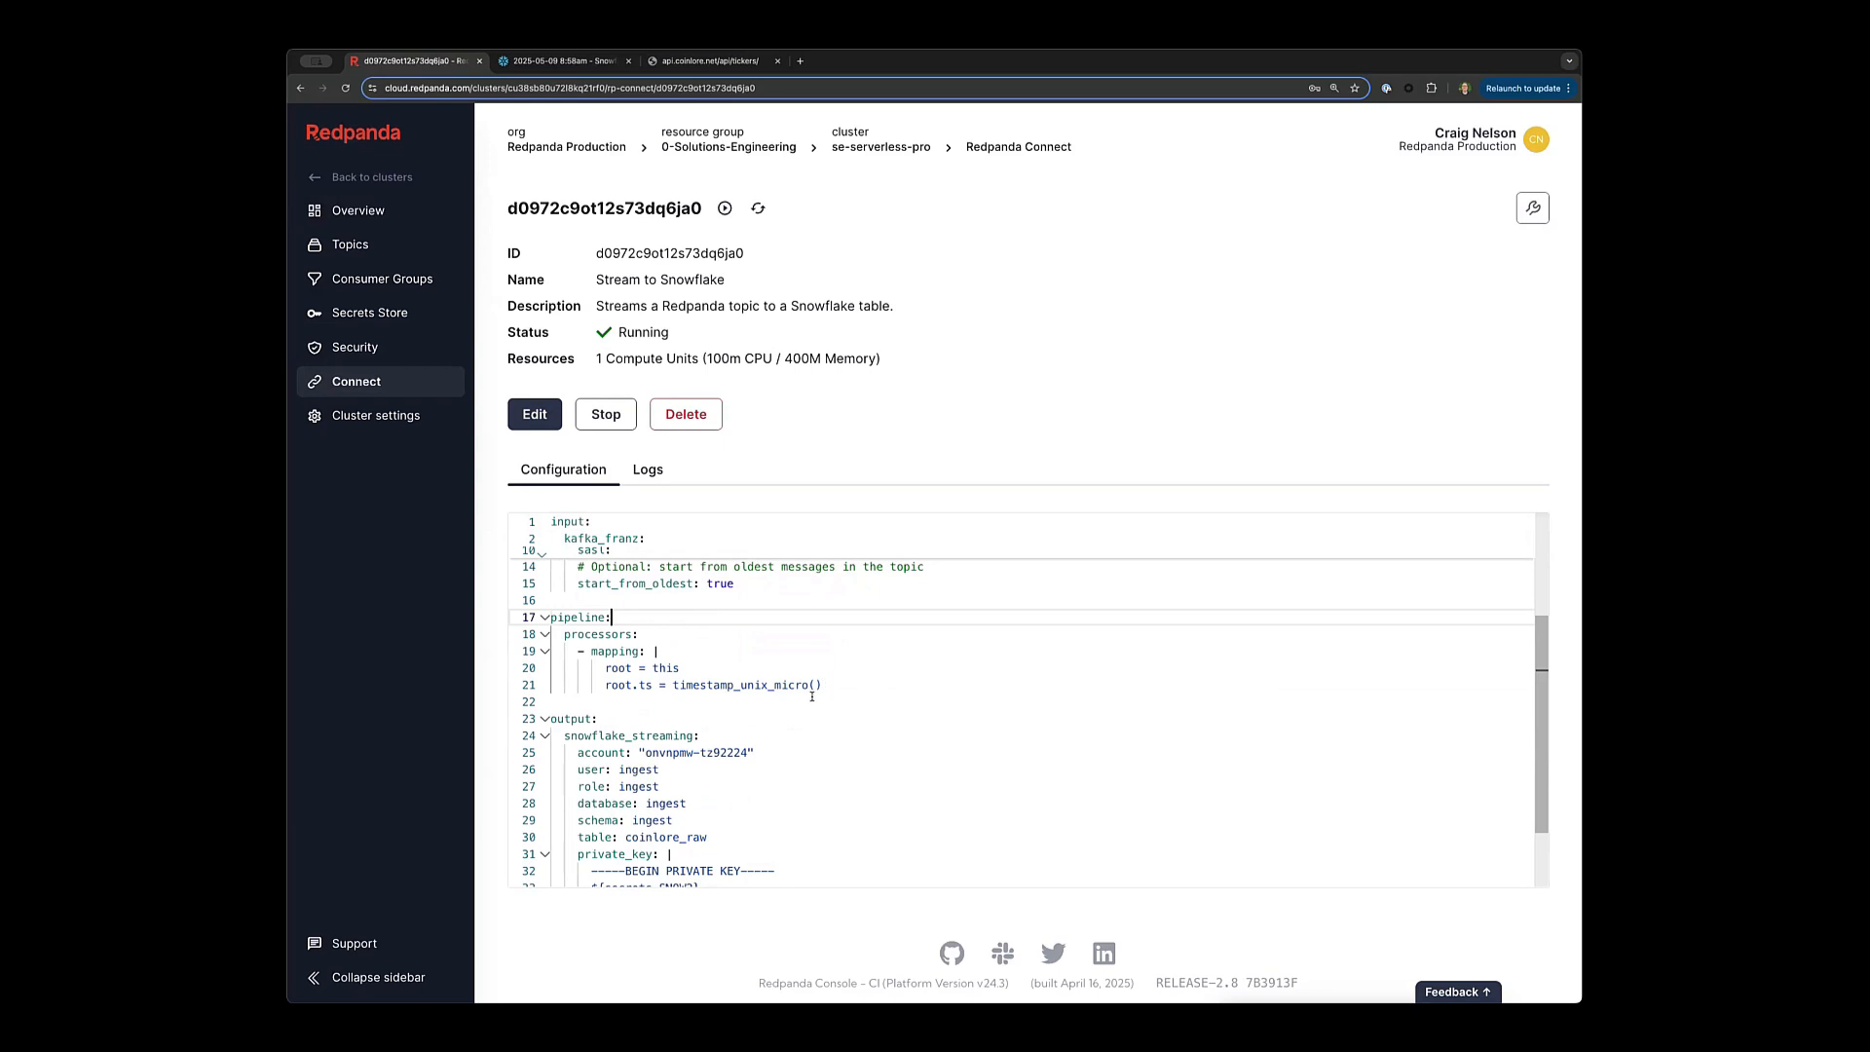
Review the snowflake_streaming account, database, schema, table and private key secret settings.
scroll(813, 697, "down", 5)
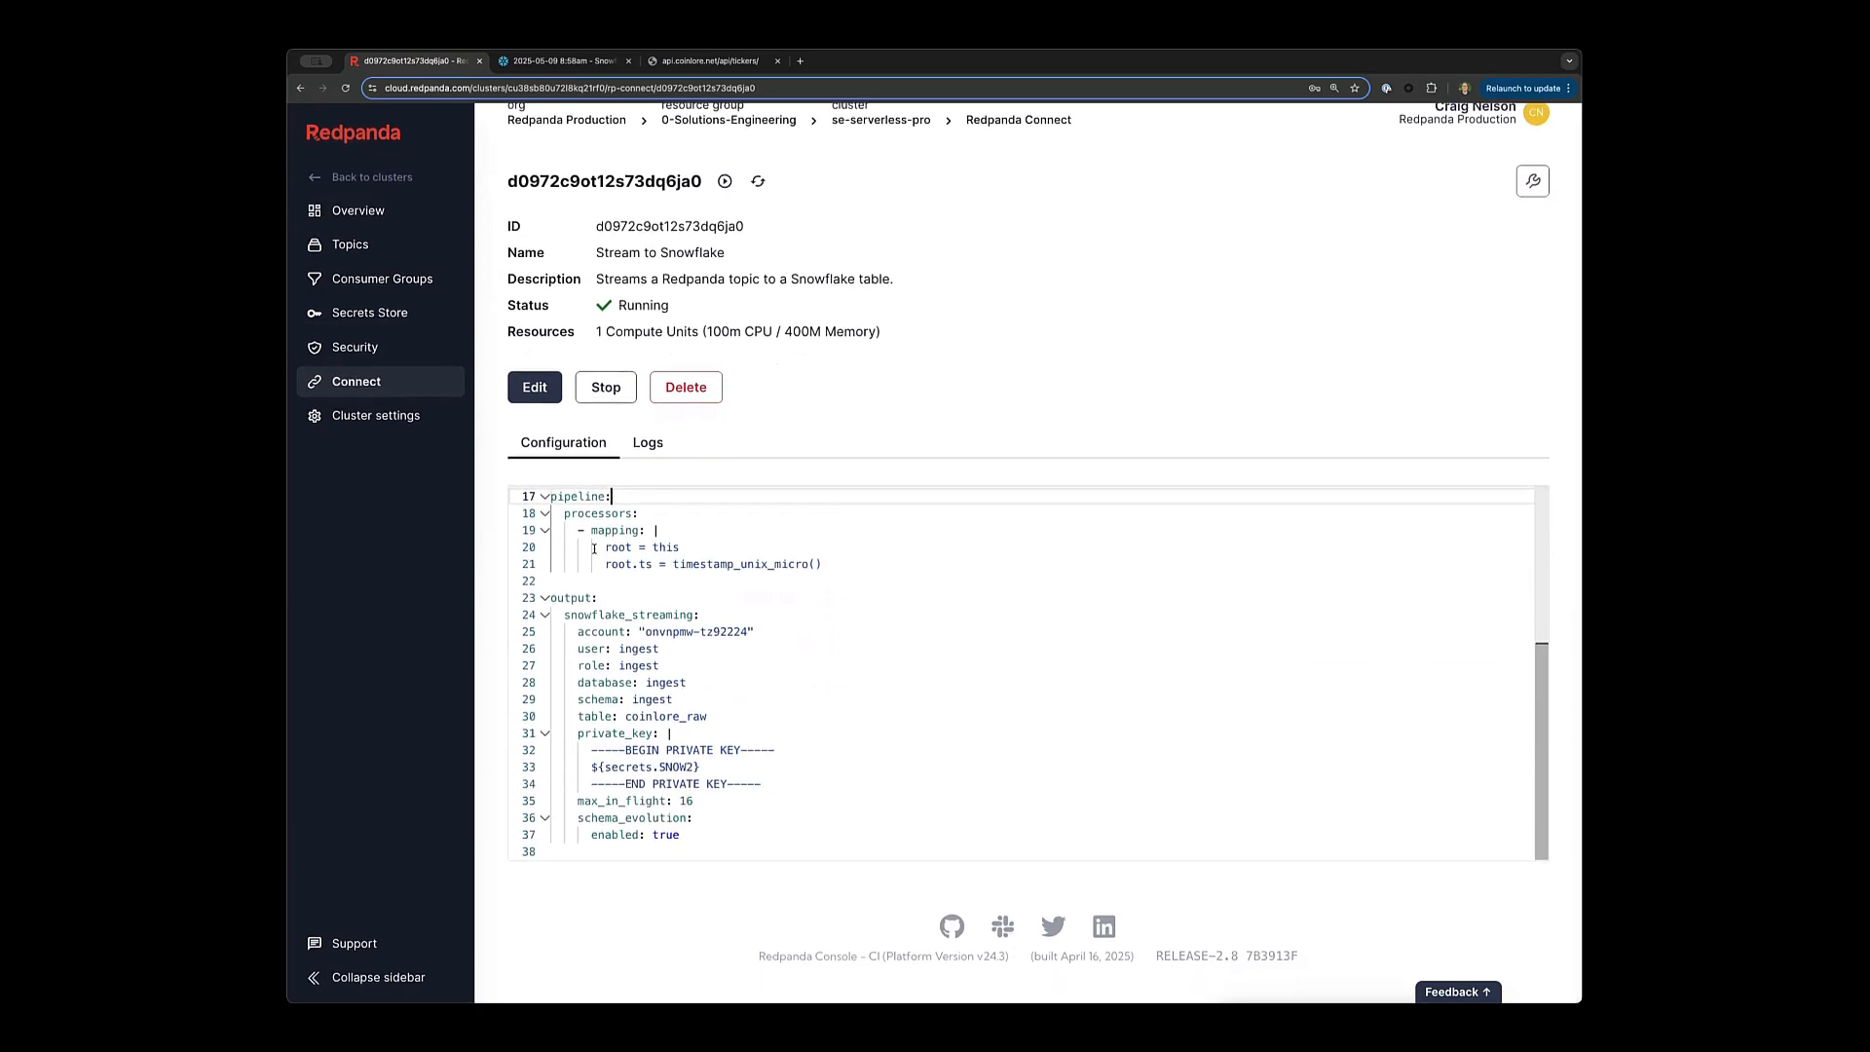
mouse_move(561, 596)
left_click_drag(577, 633, 770, 710)
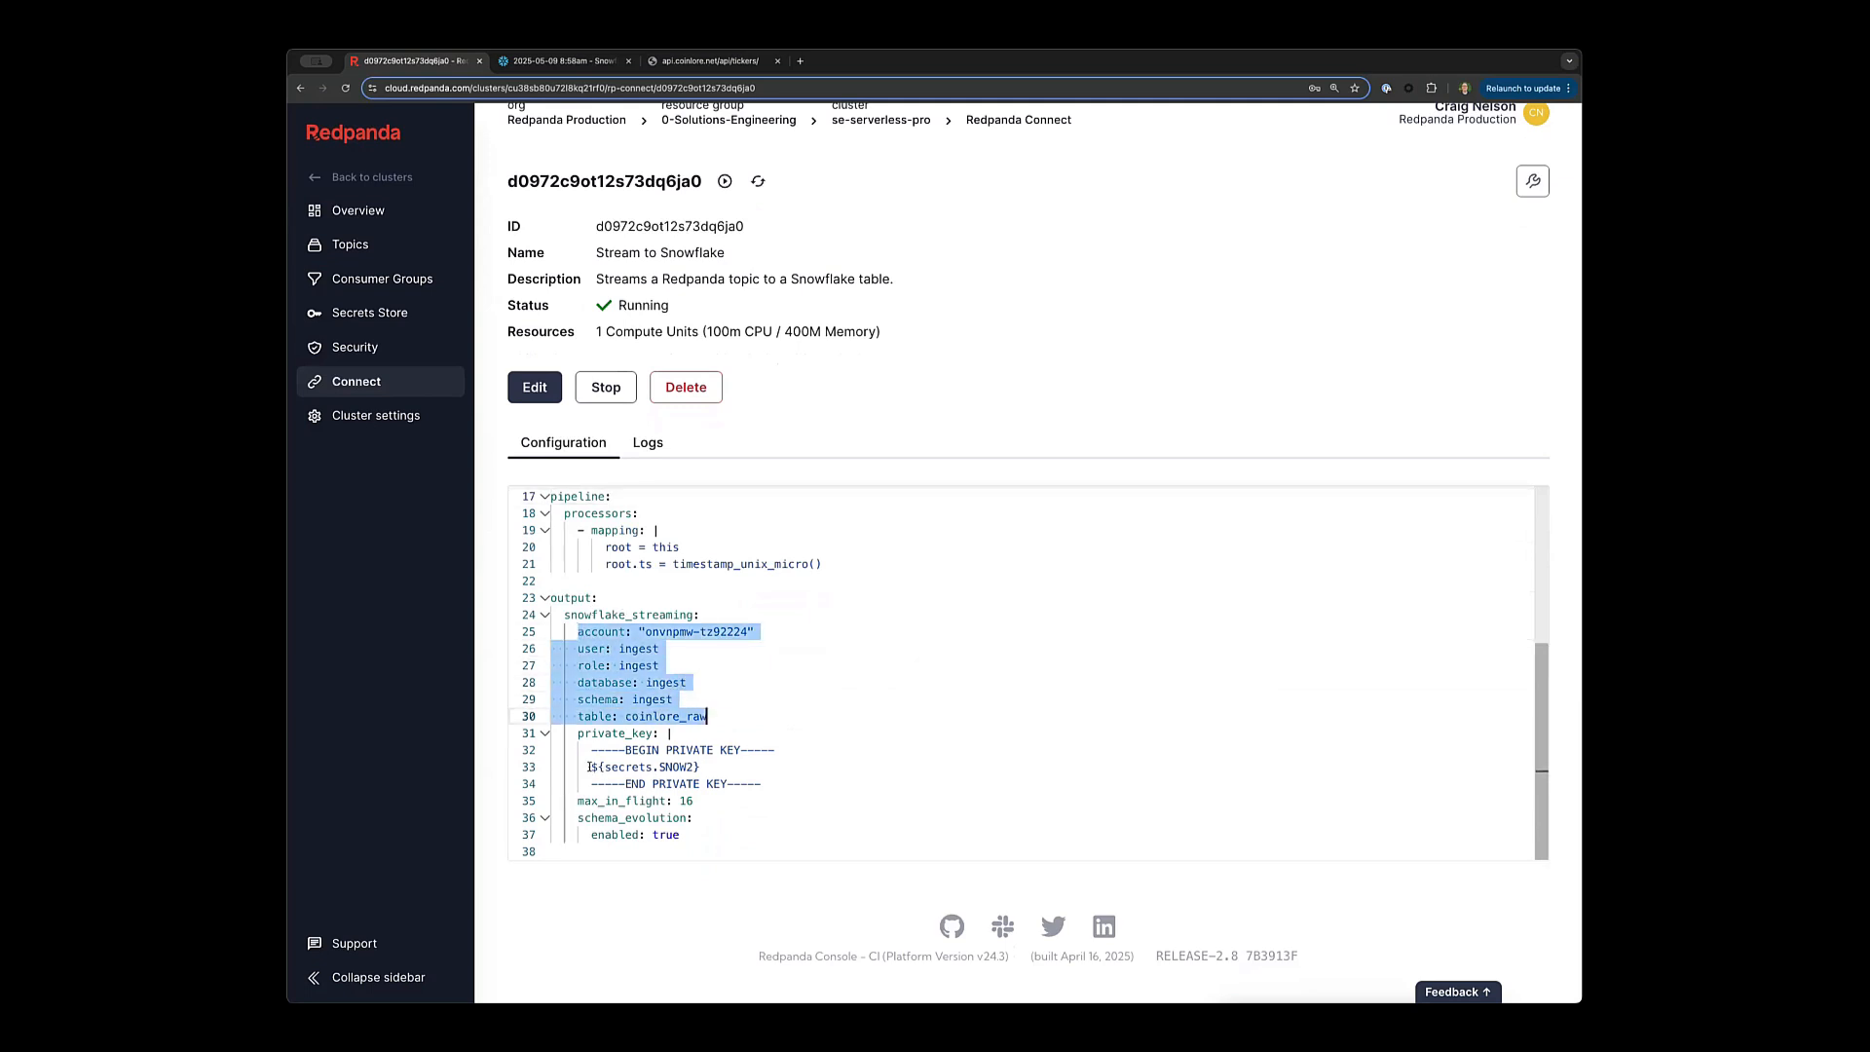
left_click_drag(590, 767, 752, 769)
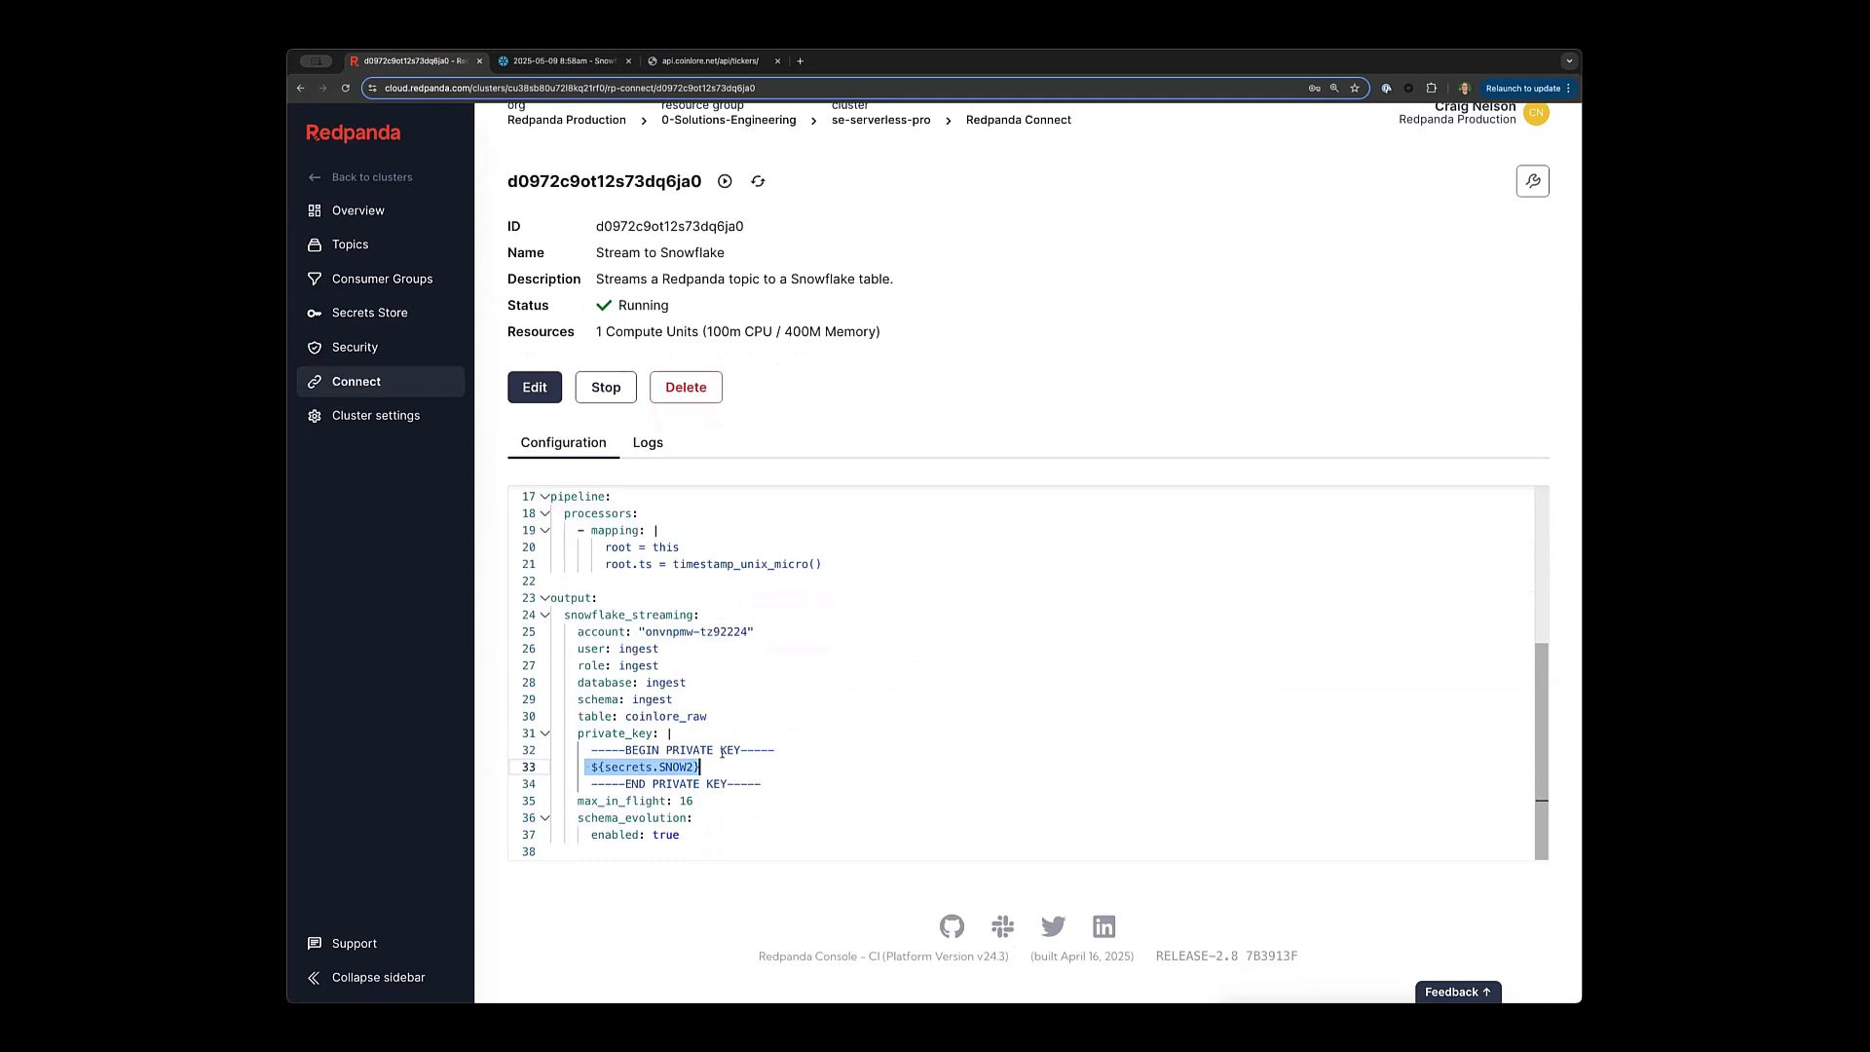
left_click(732, 734)
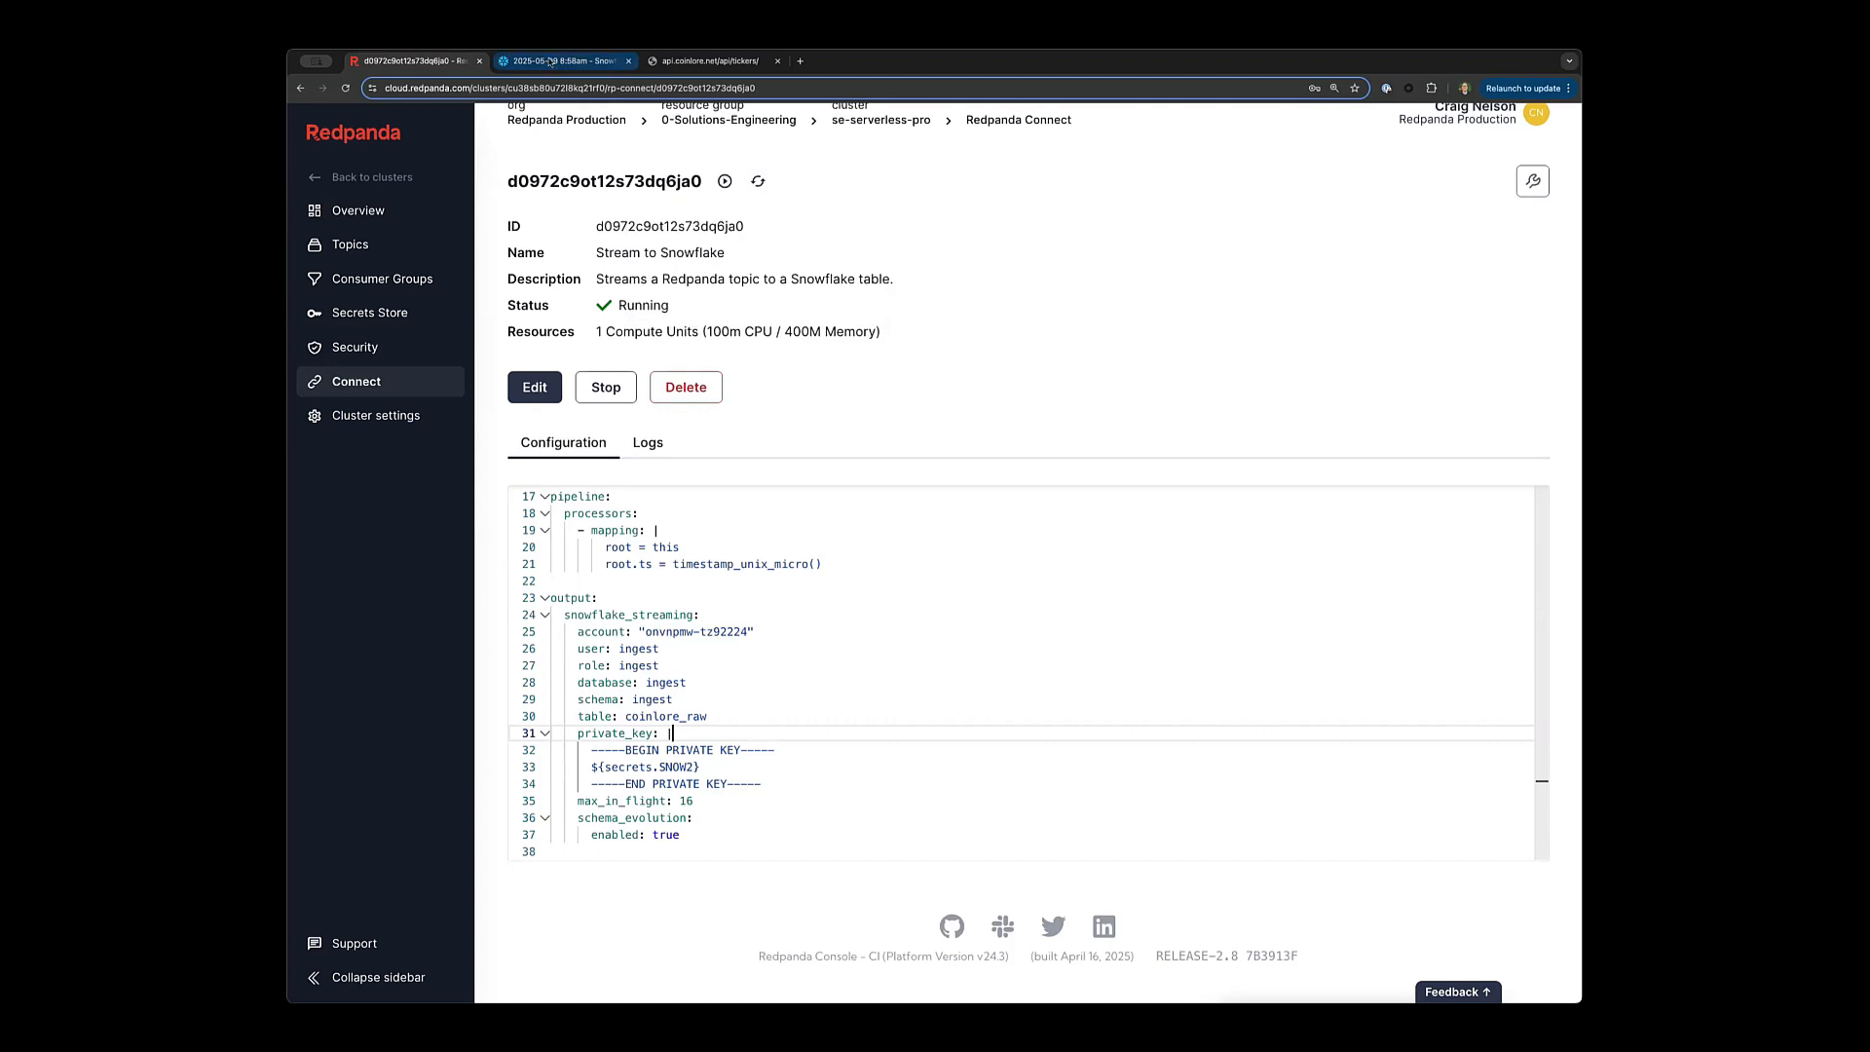
In the Snowflake worksheet, run the unfiltered select over ingest.coinlore_raw.
left_click(550, 61)
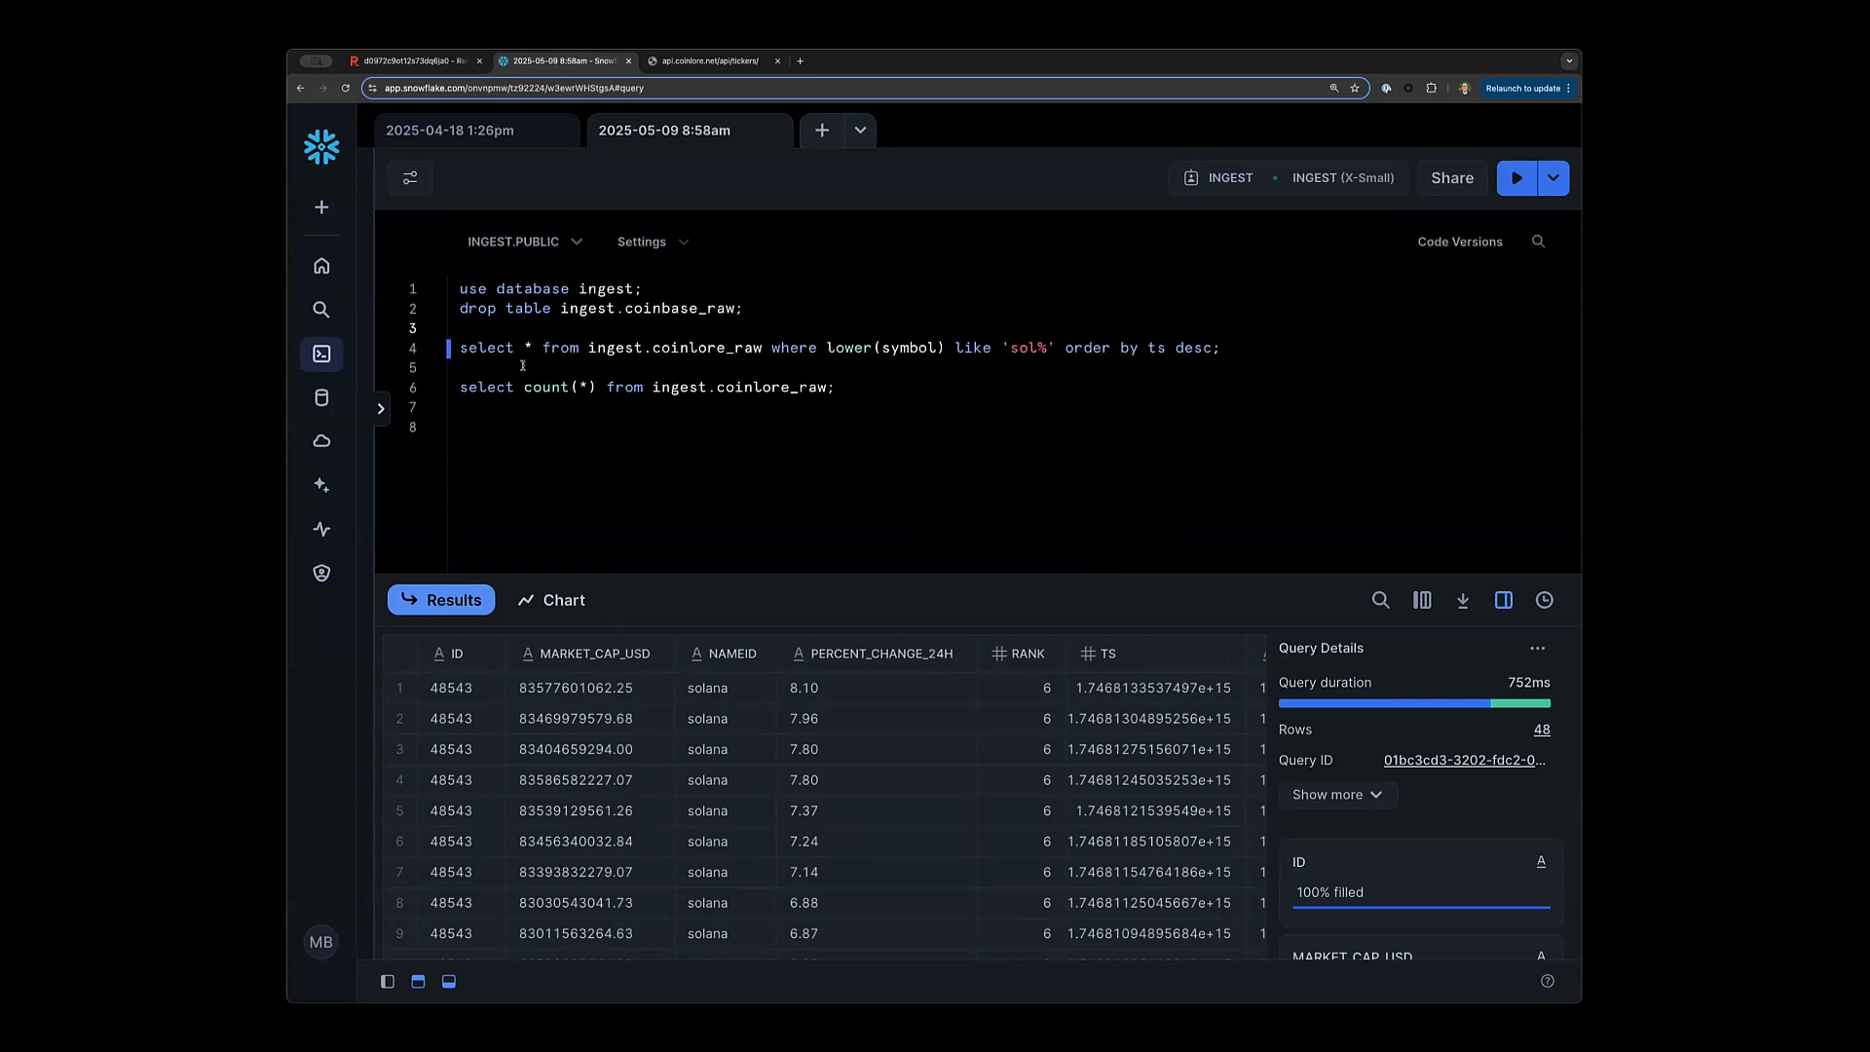
left_click(462, 348)
left_click_drag(462, 348, 758, 353)
key("super+Return")
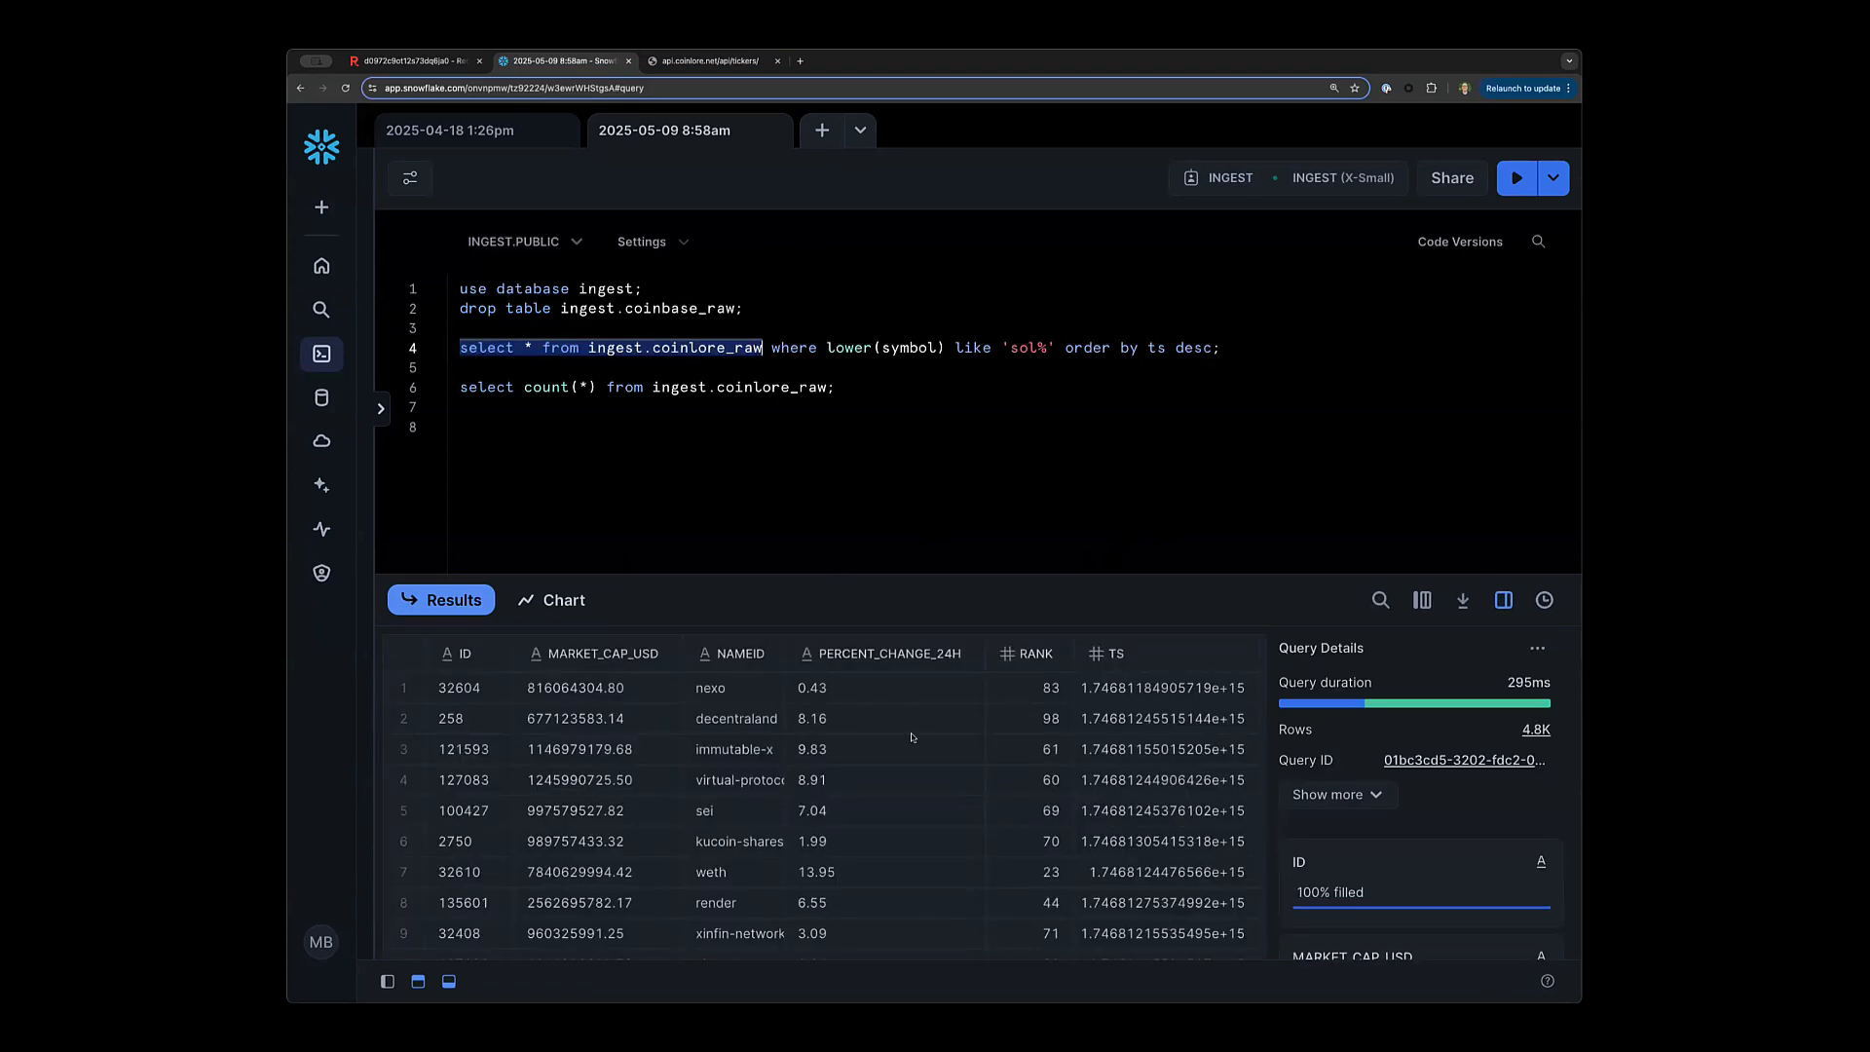
left_click(561, 429)
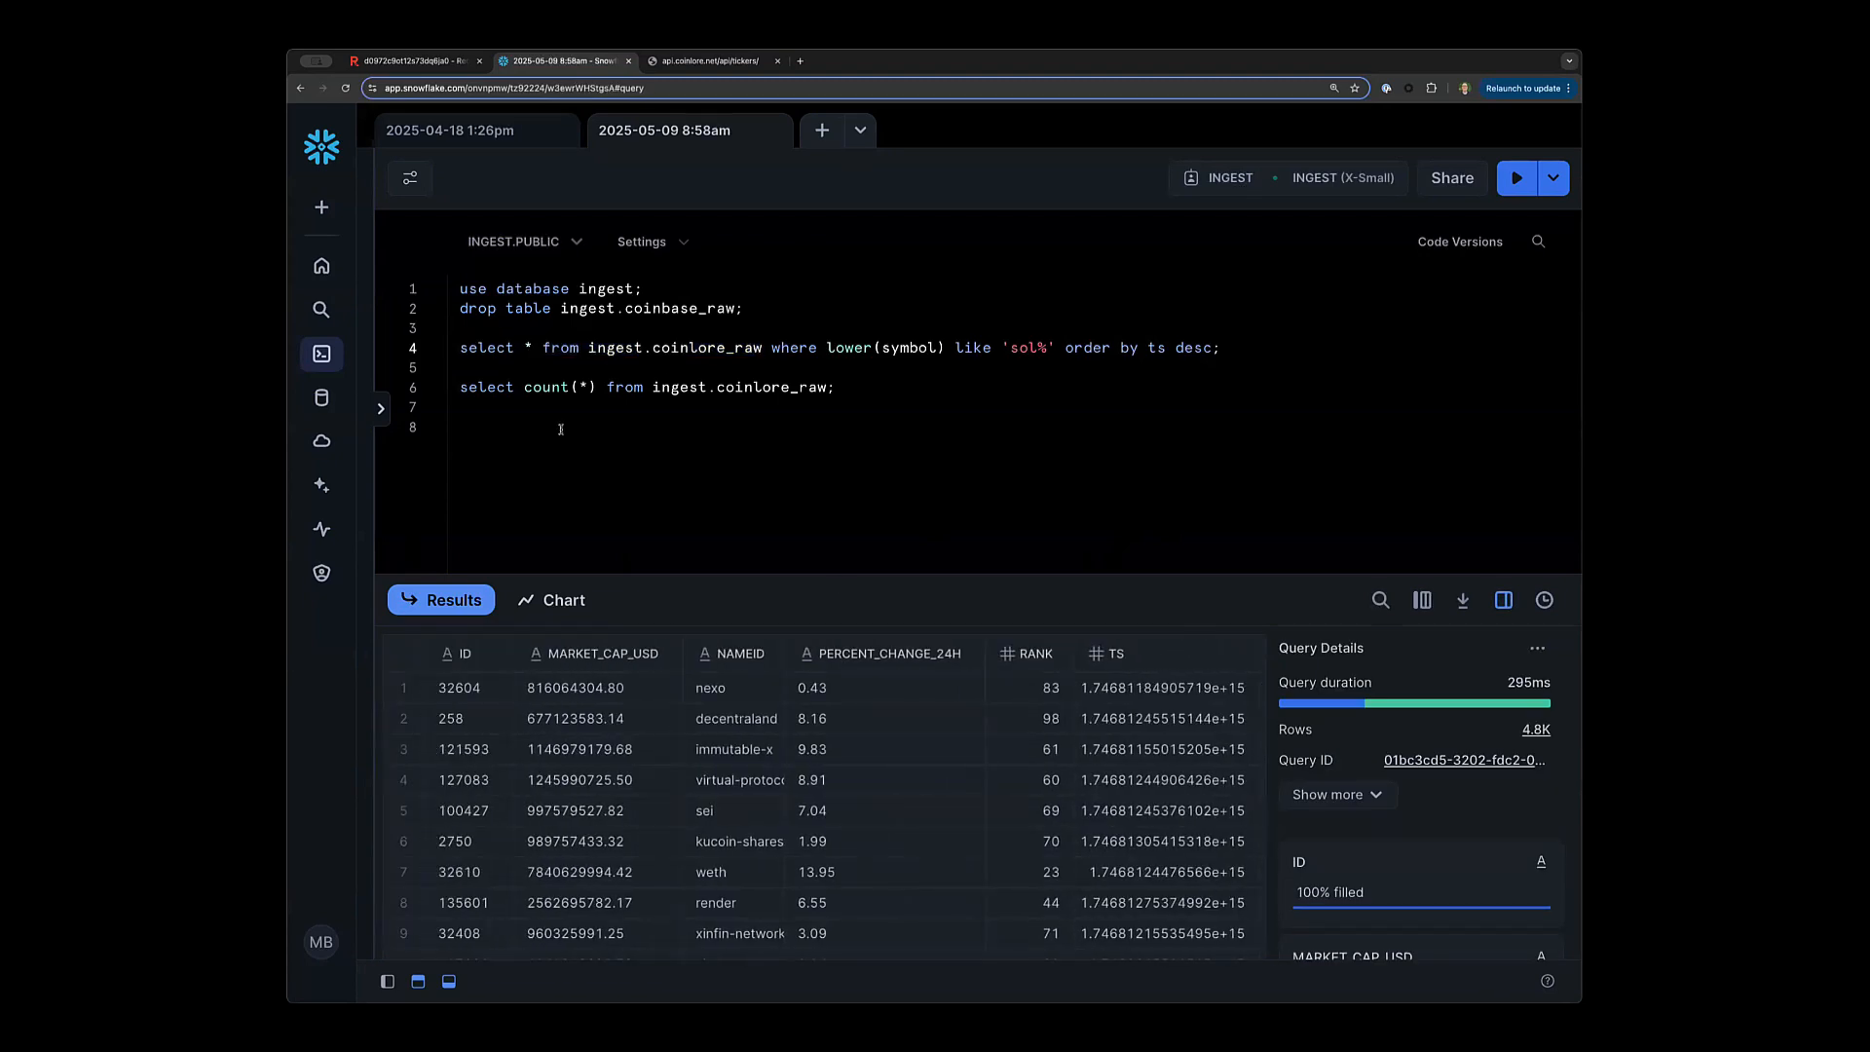
Run the count(*) query on coinlore_raw, returning 4800 rows.
left_click_drag(459, 388, 835, 389)
key("super+Return")
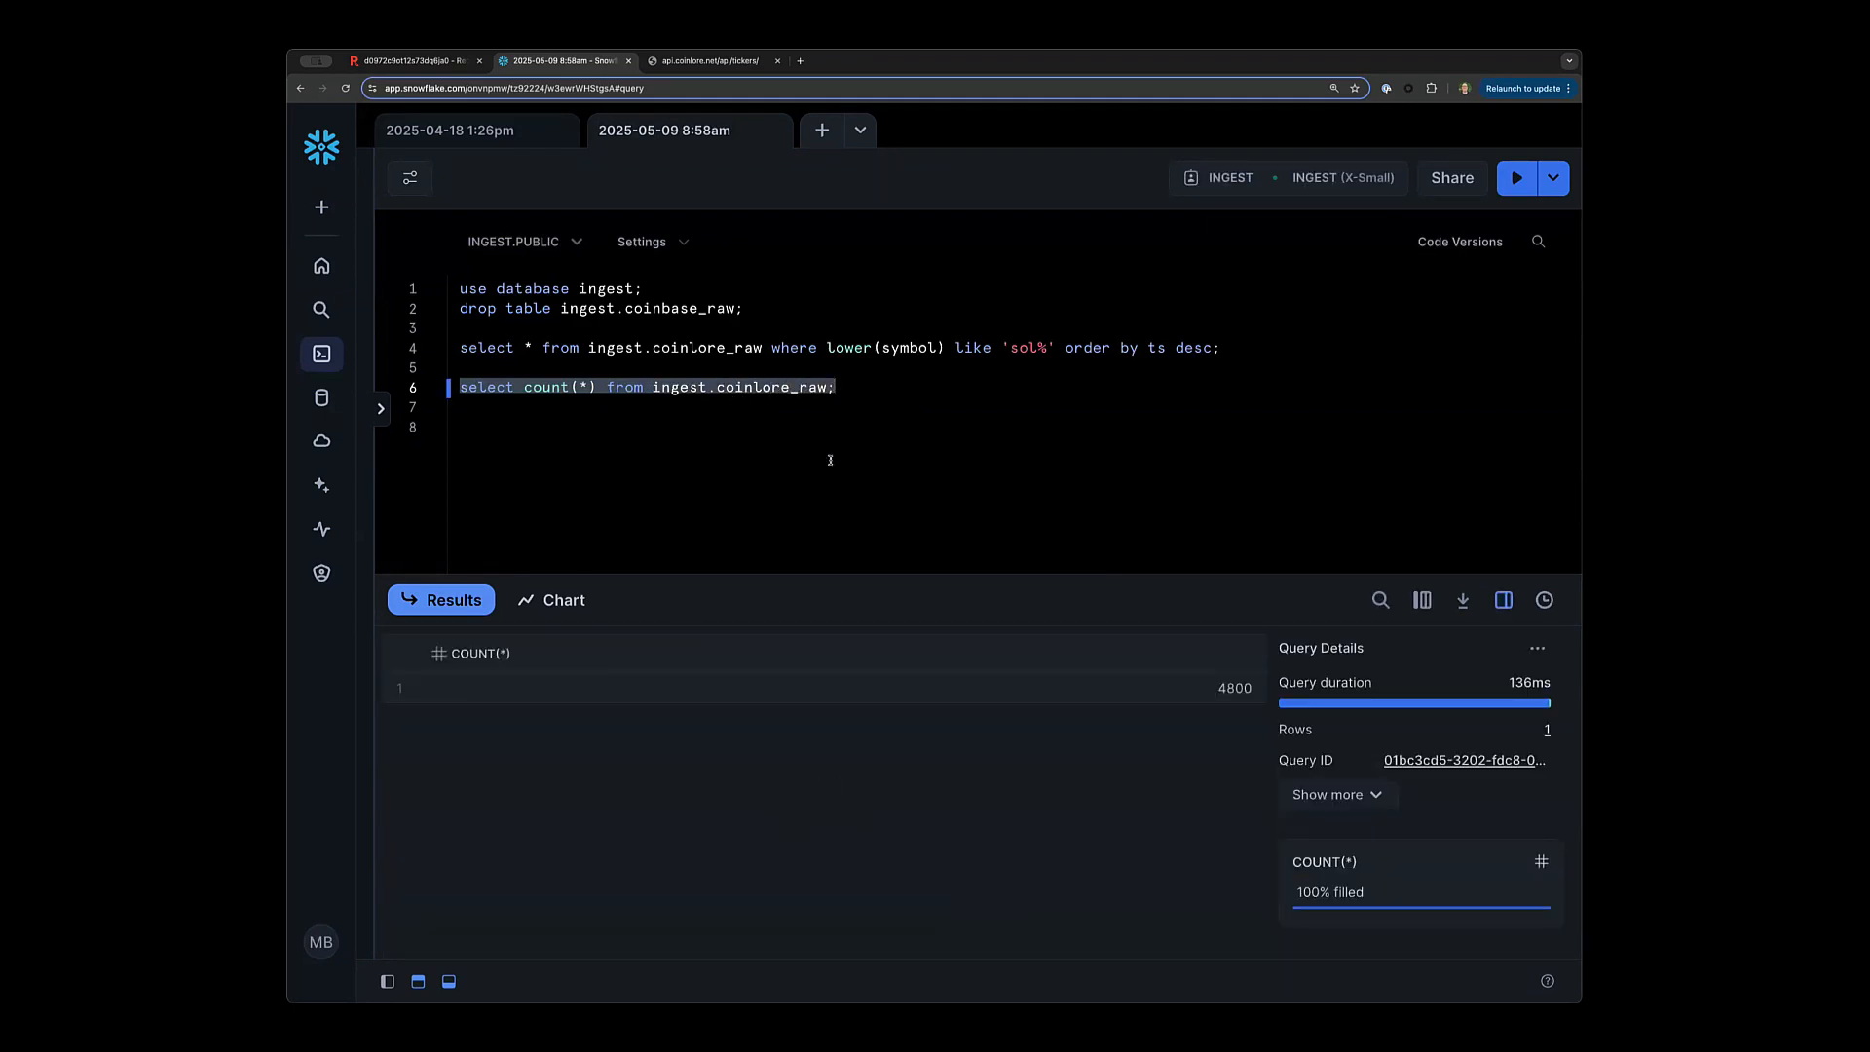
triple_click(616, 392)
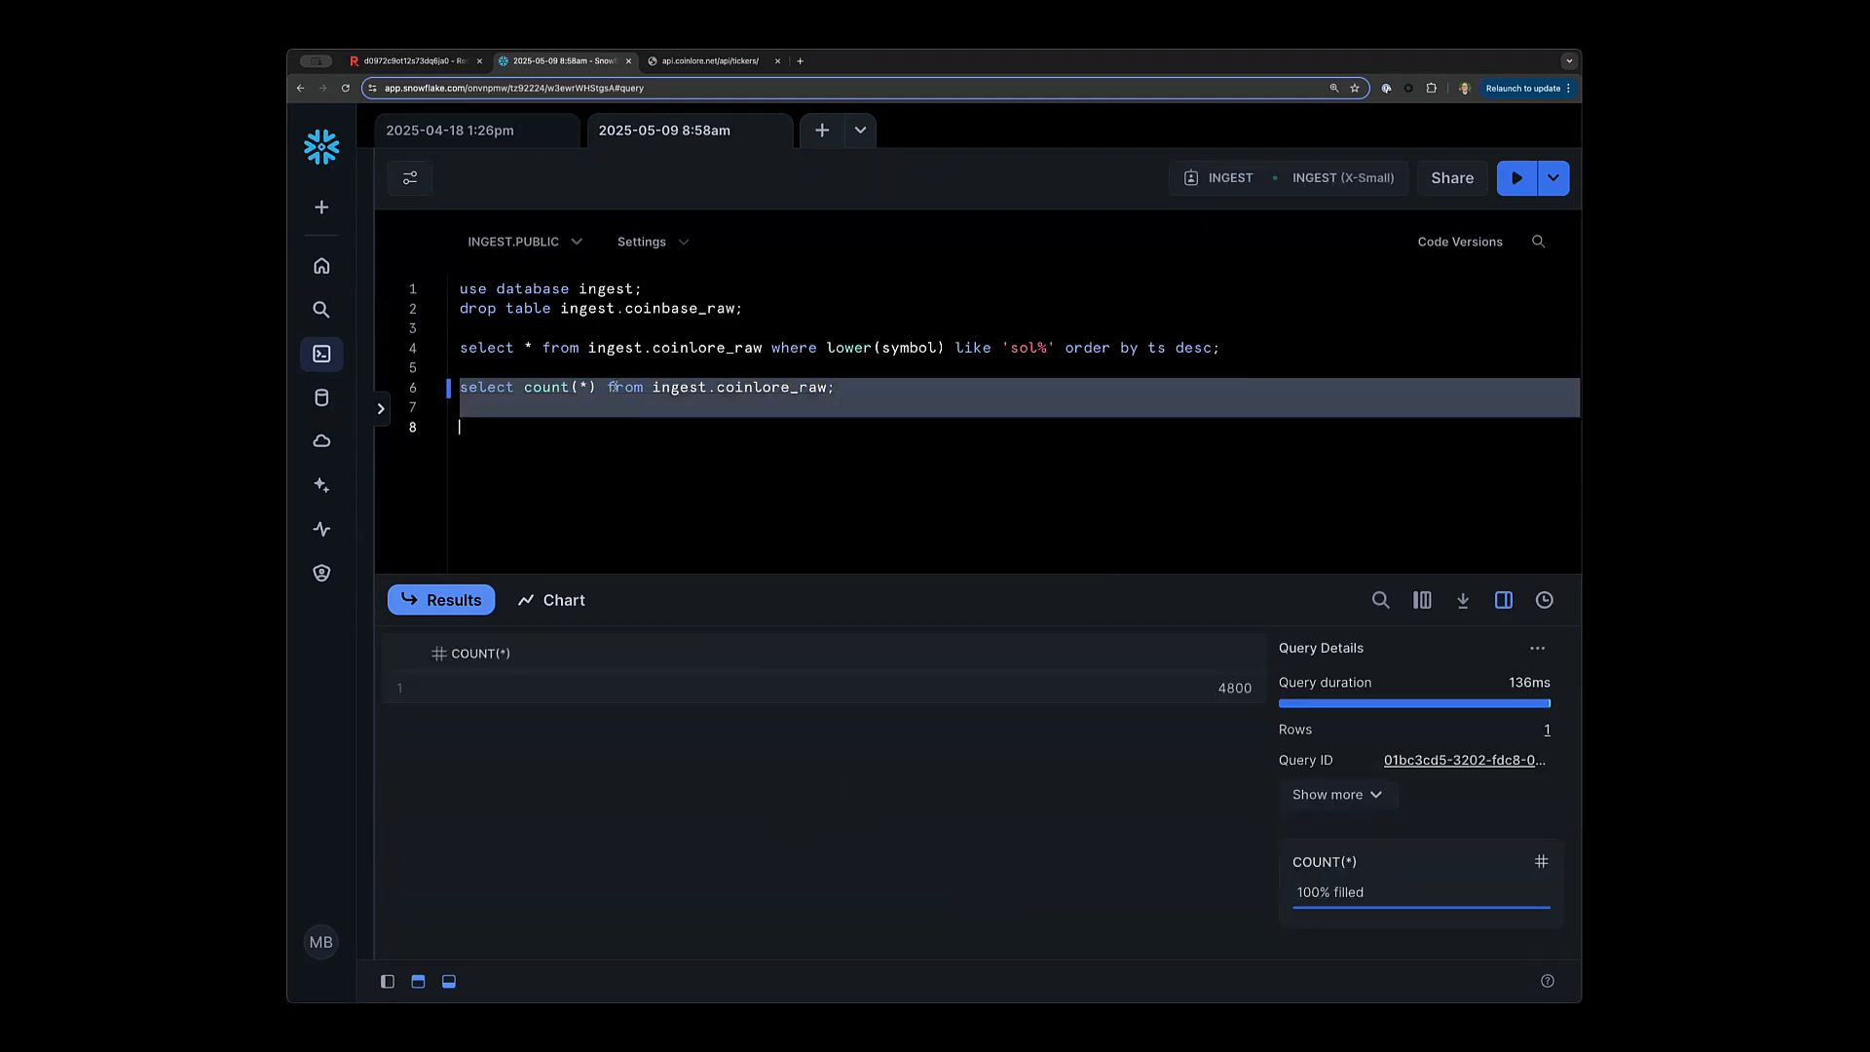
left_click(616, 392)
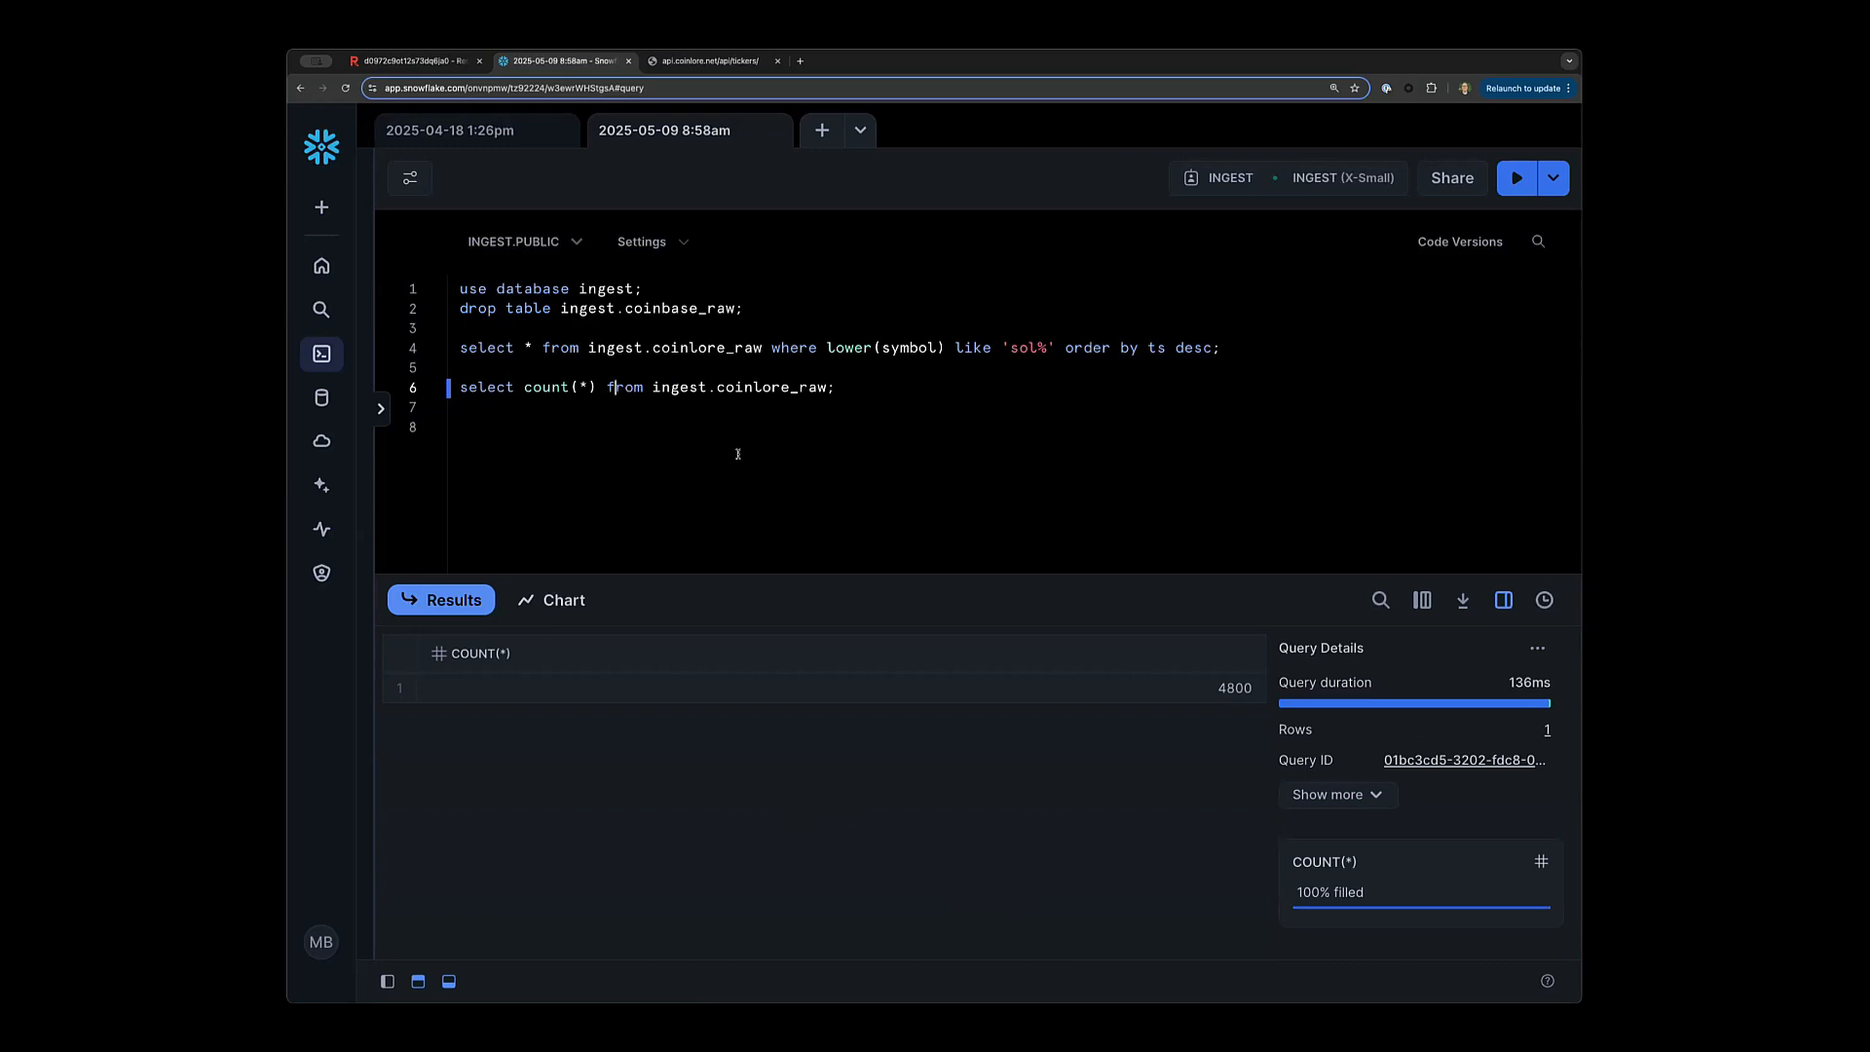
key("super+Return")
Run the solana query on line 4, listing 48 rows by newest timestamp.
left_click(738, 348)
key("super+Return")
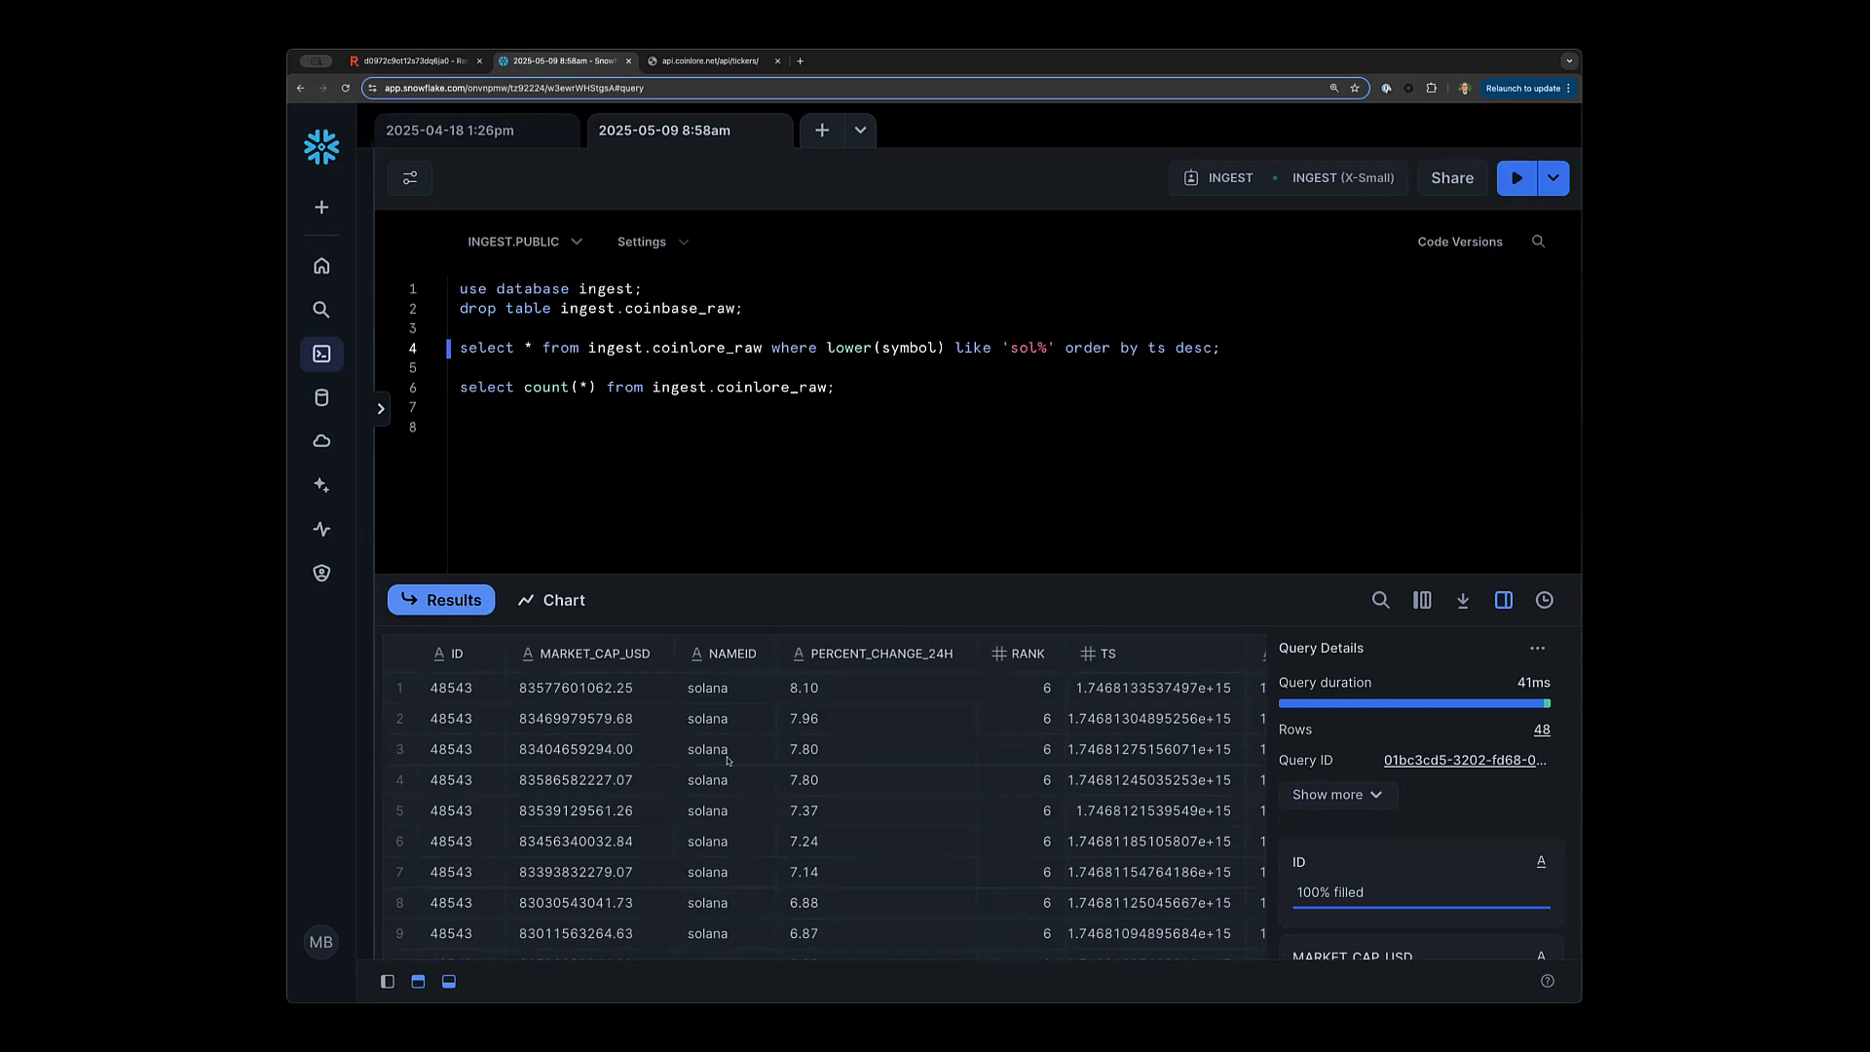
scroll(807, 772, "down", 10)
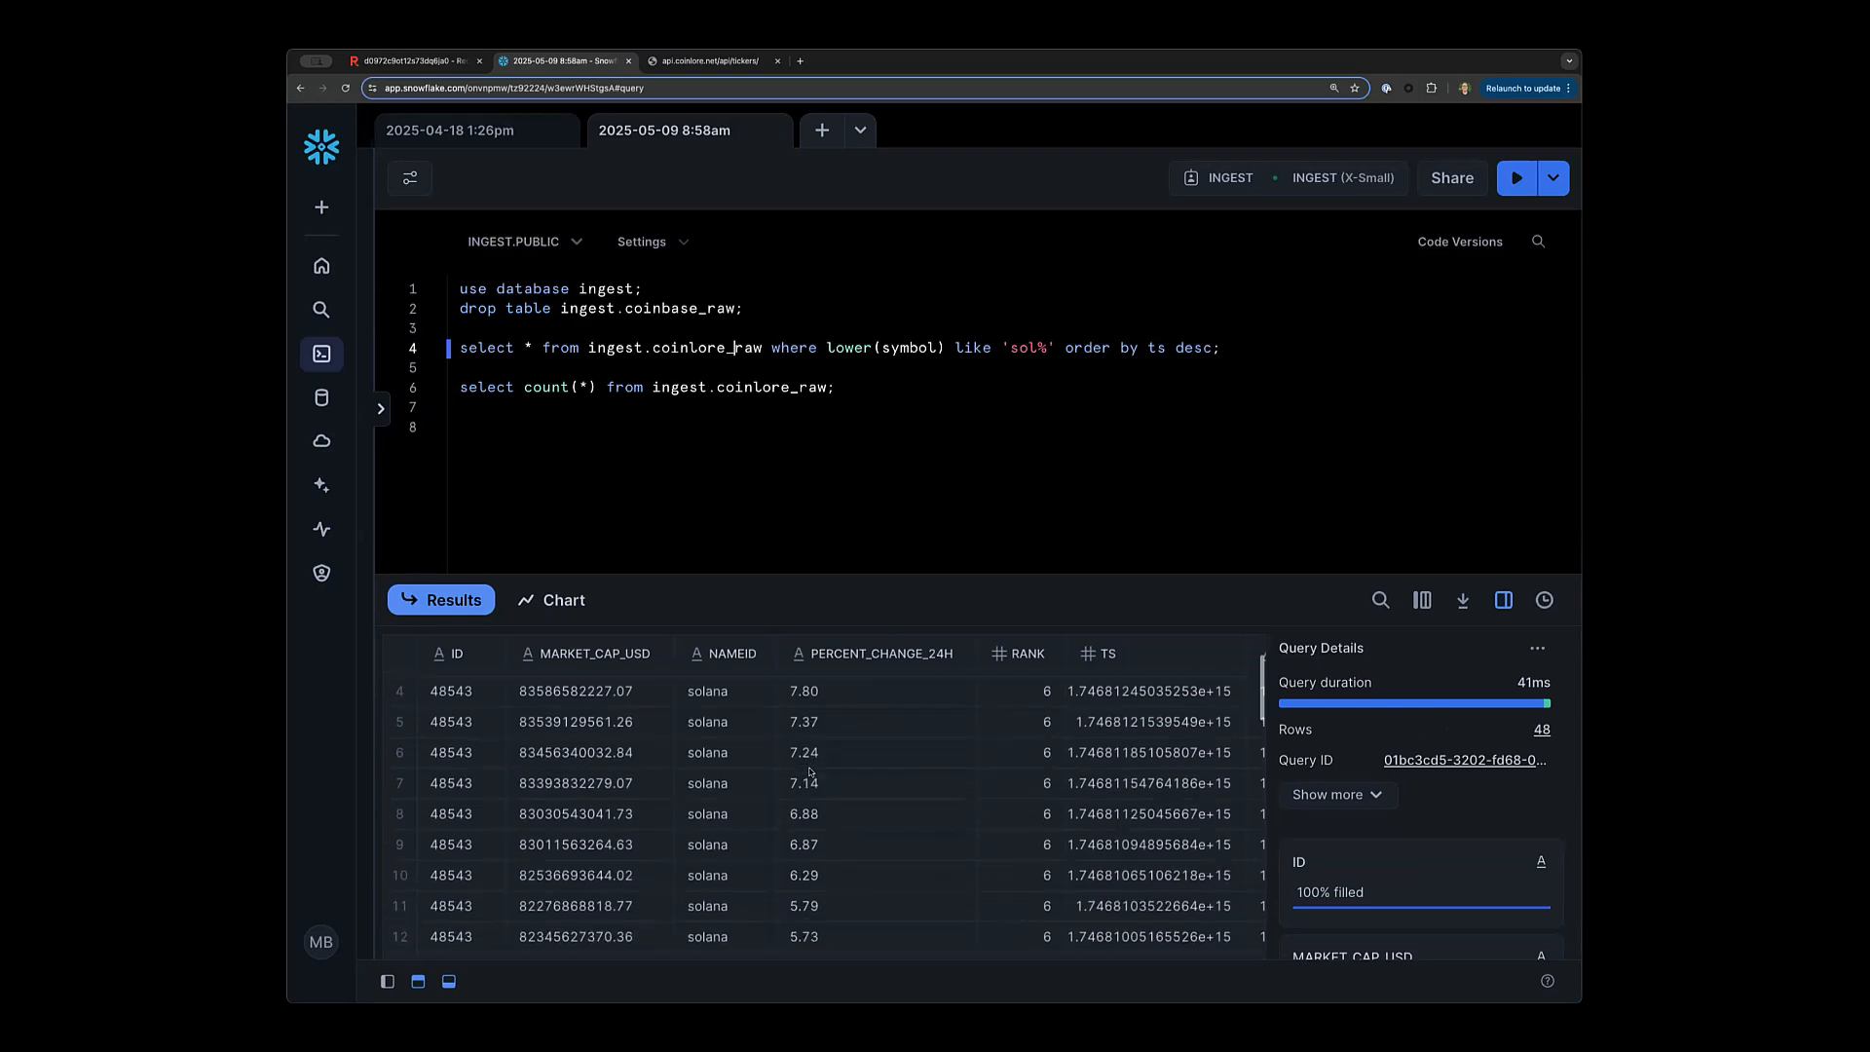
scroll(811, 770, "up", 8)
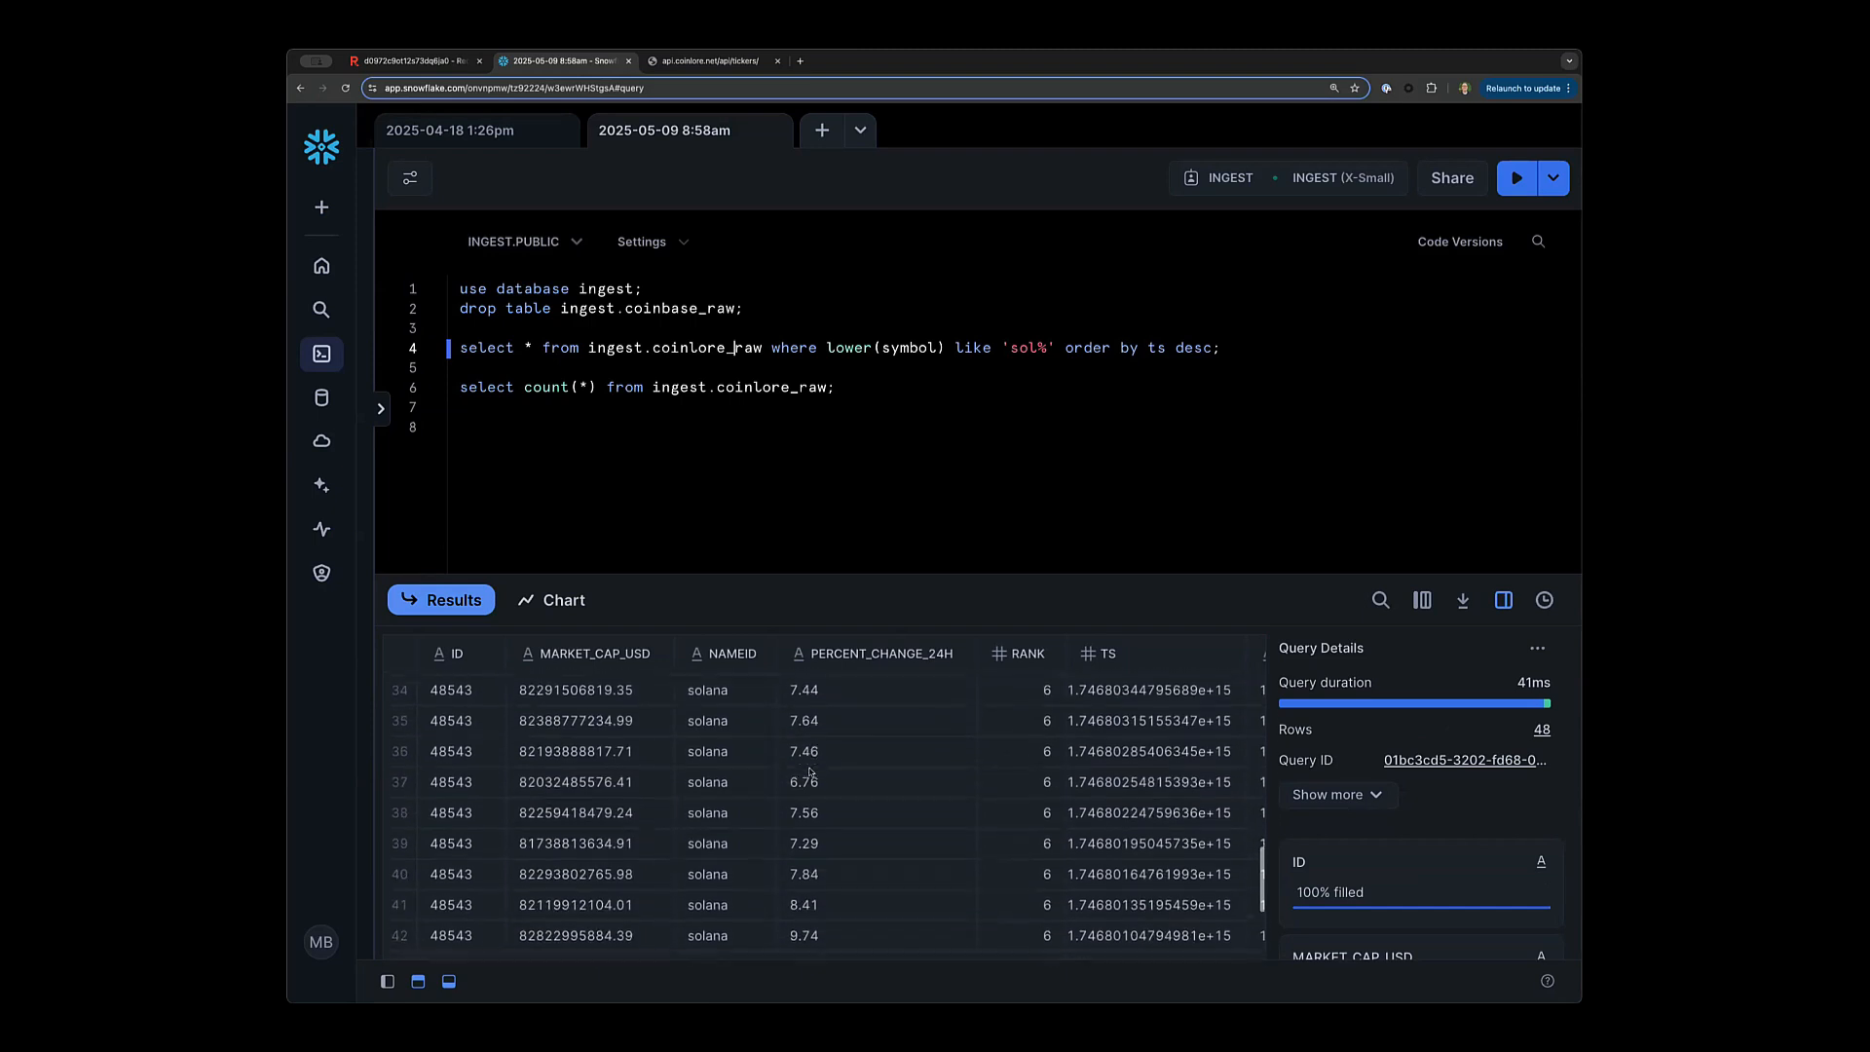
scroll(809, 772, "up", 3)
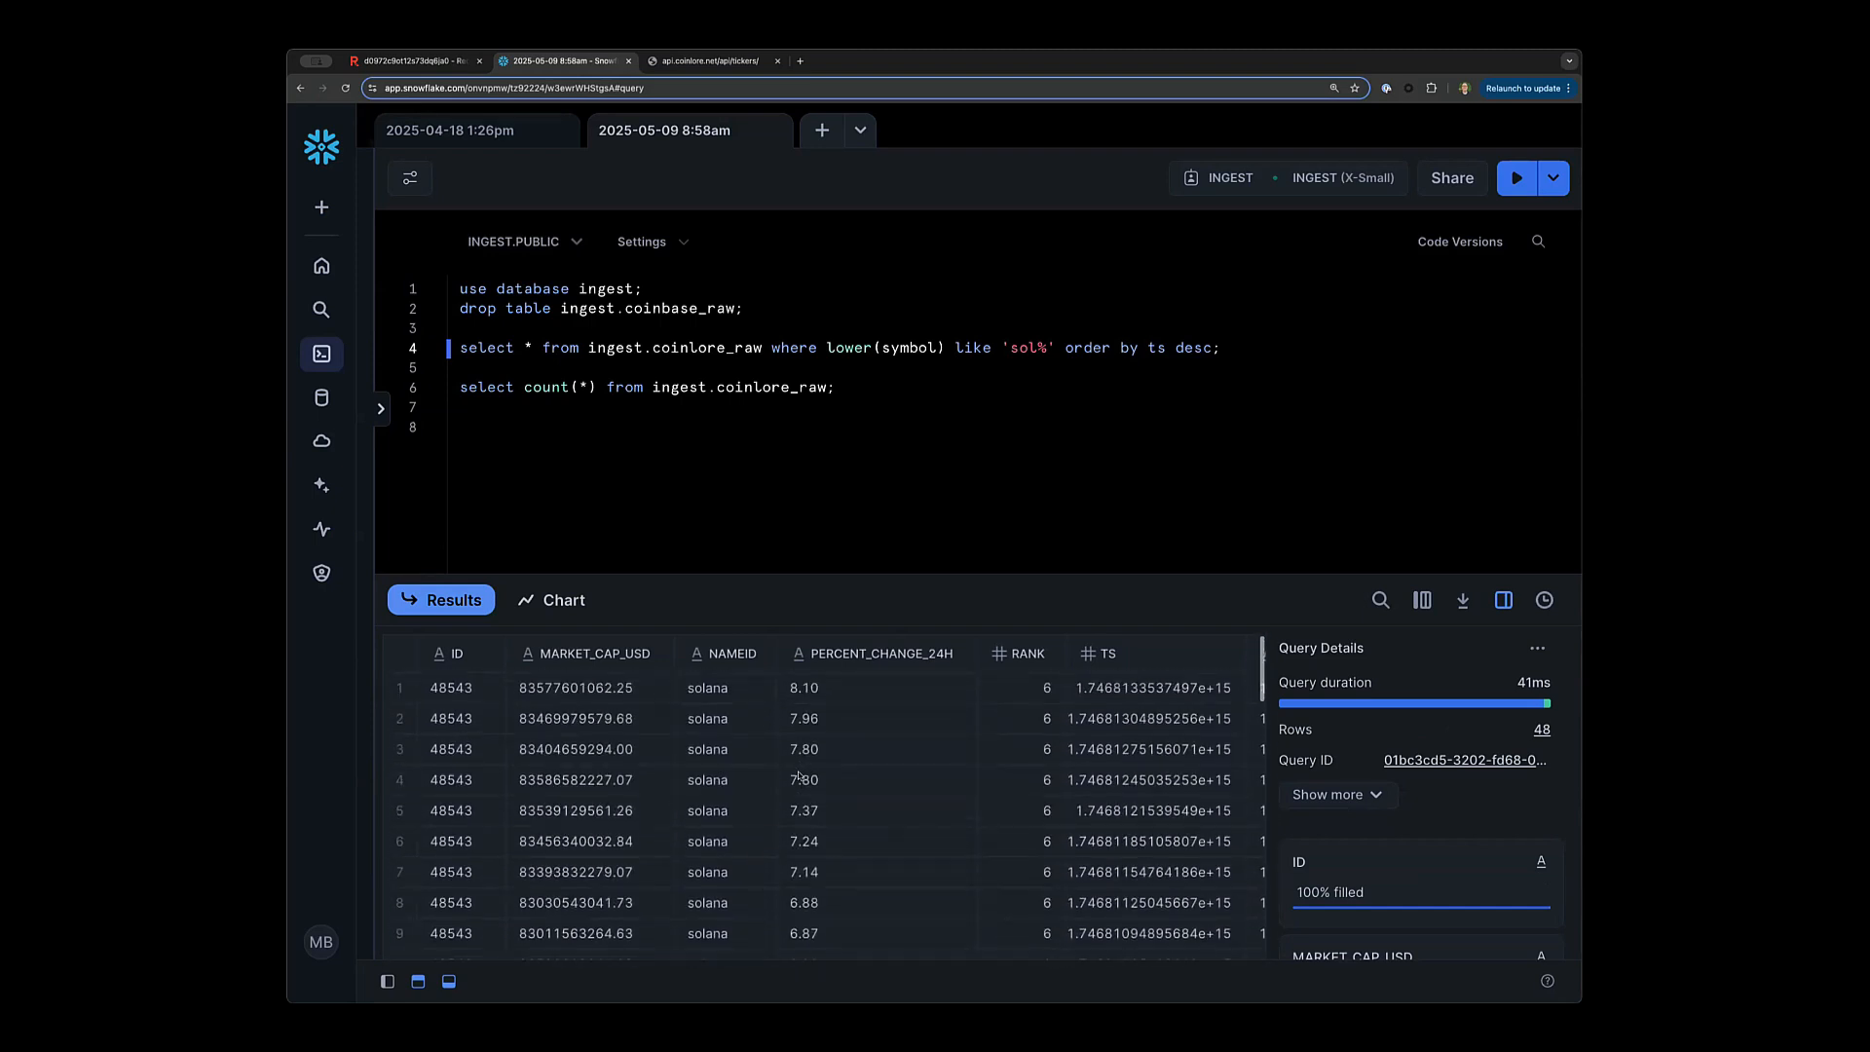
left_click(853, 393)
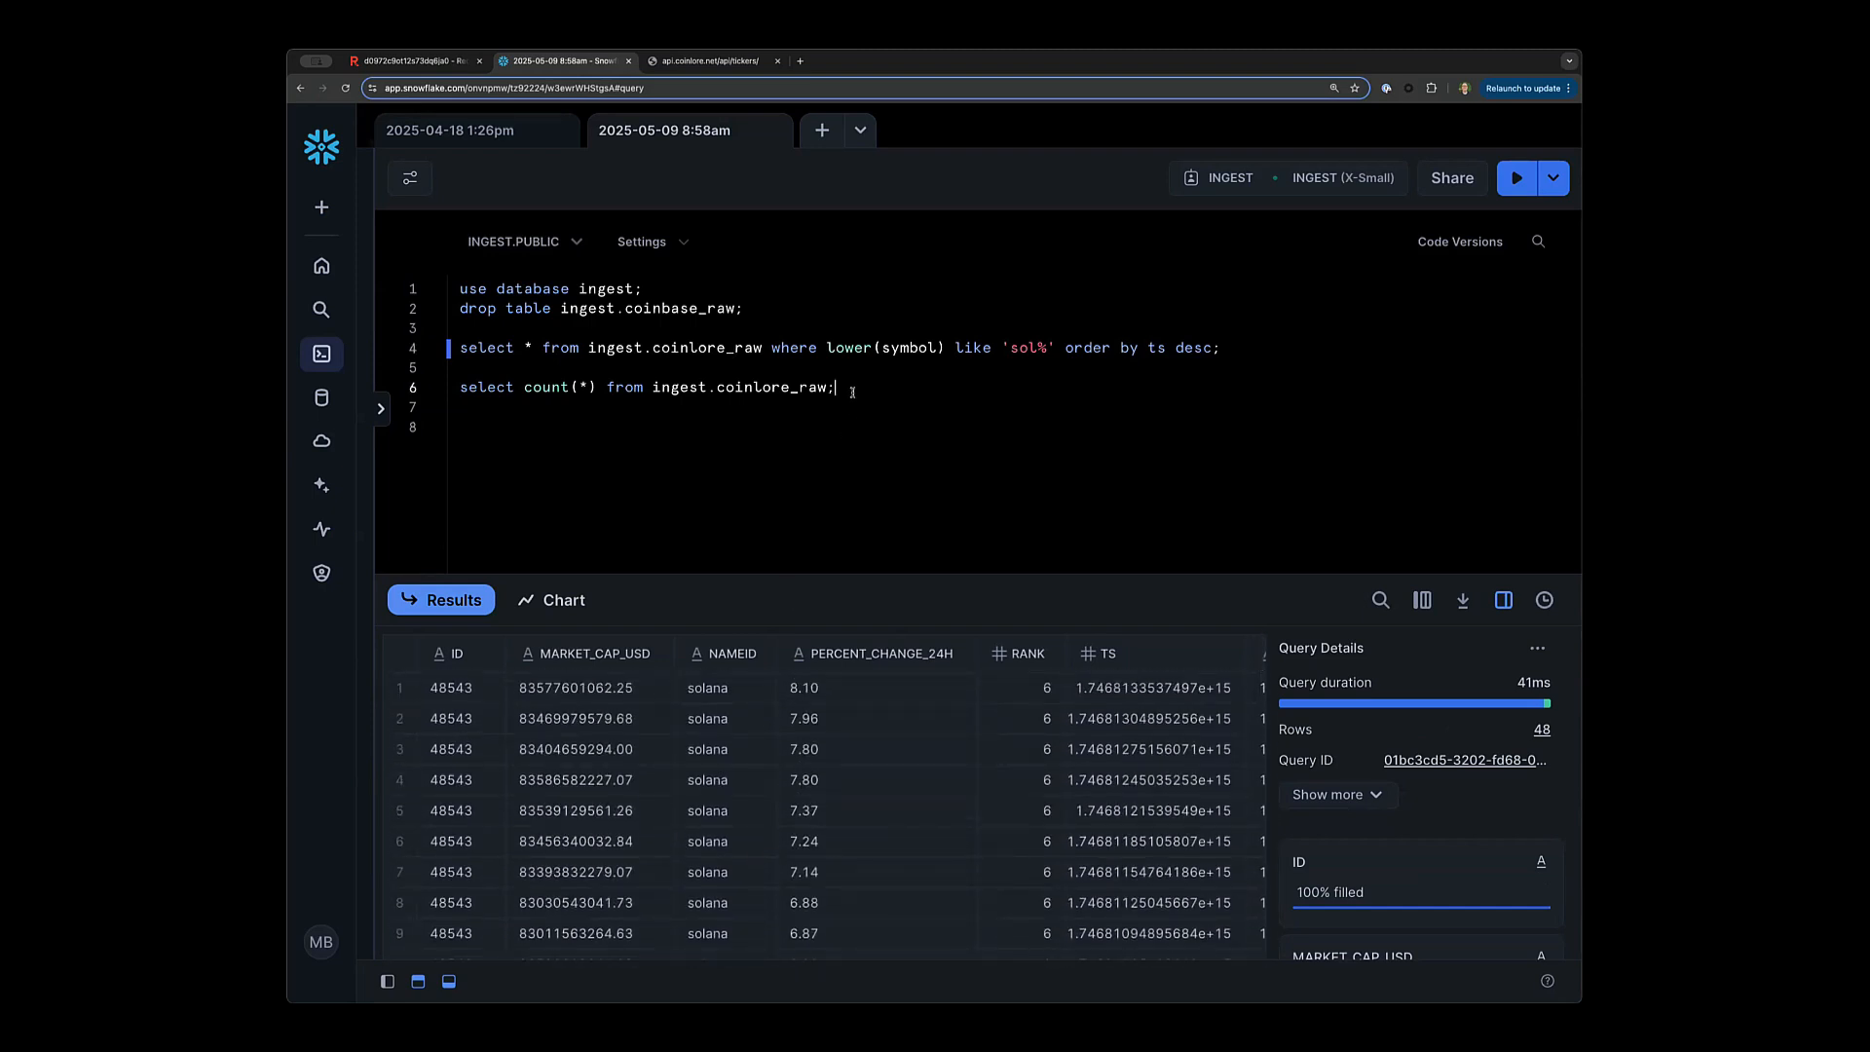